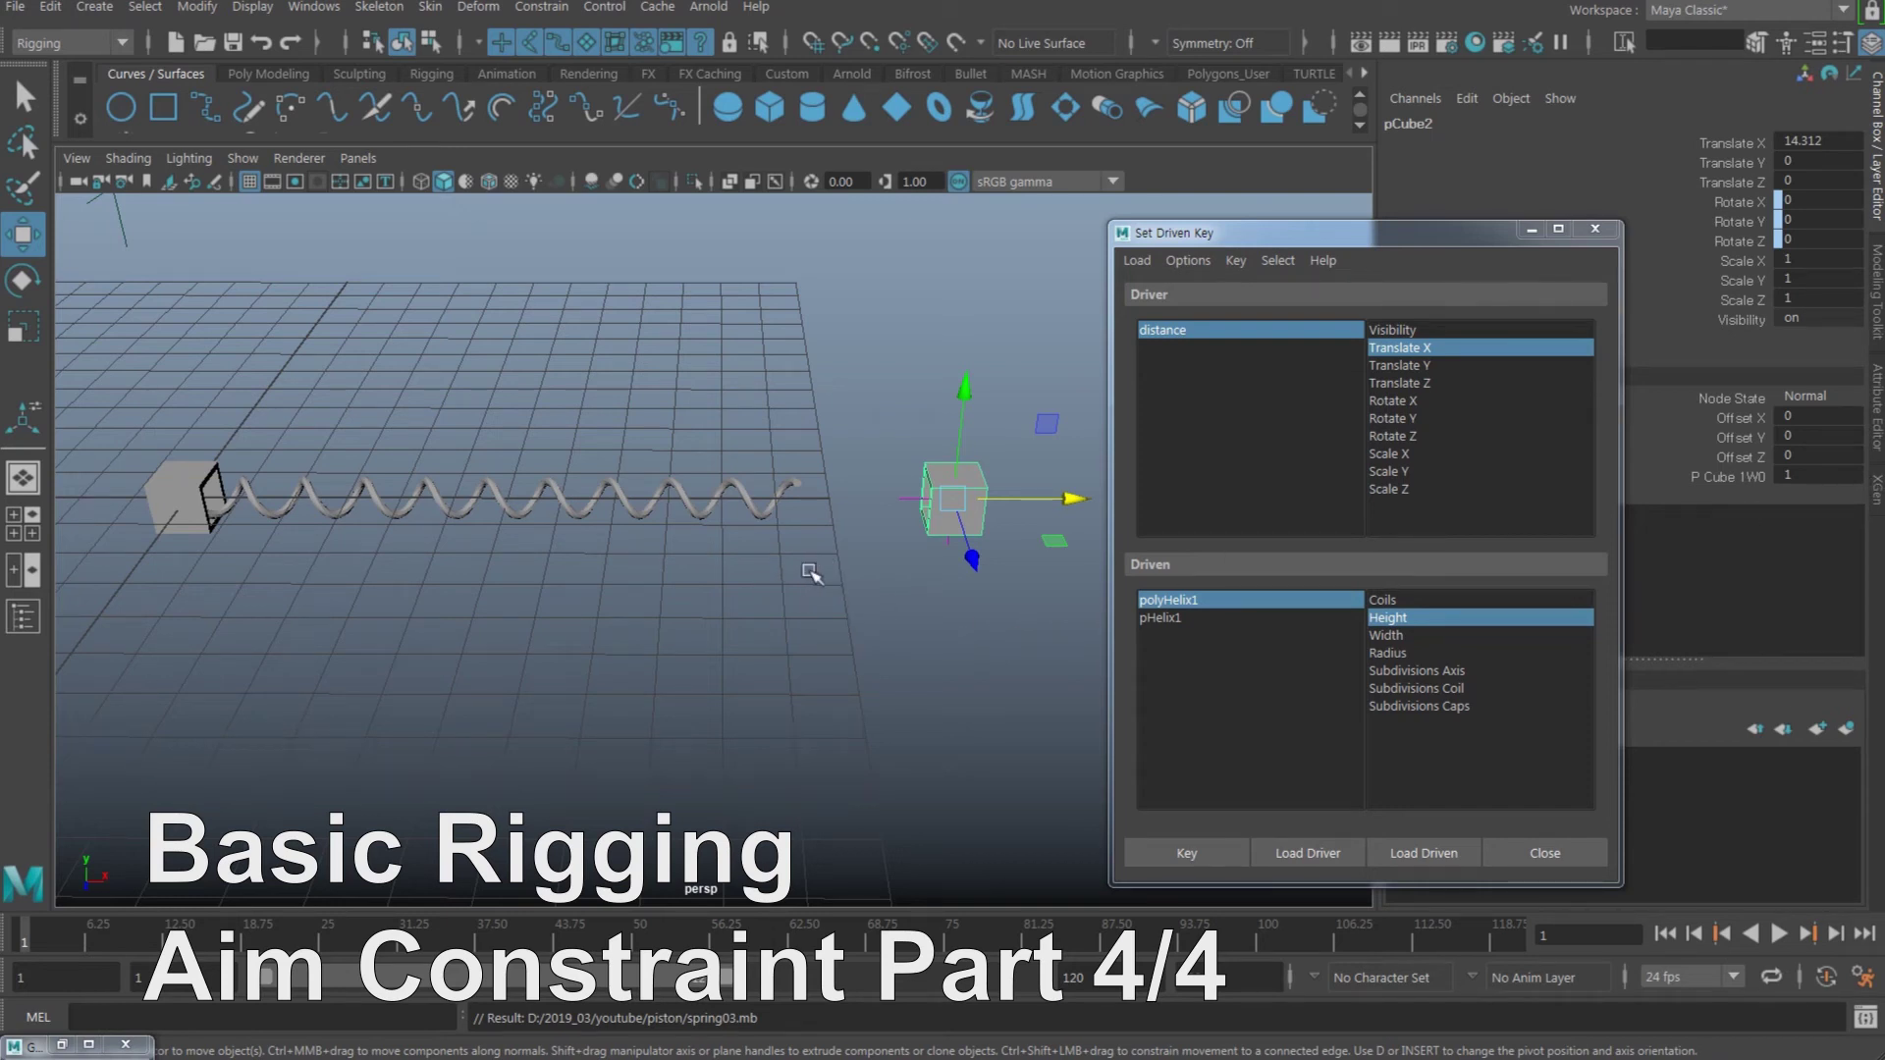
- Open the Graph Editor on the helix's Height driven-key curve and frame the whole curve
alt+drag(842, 576, 875, 598)
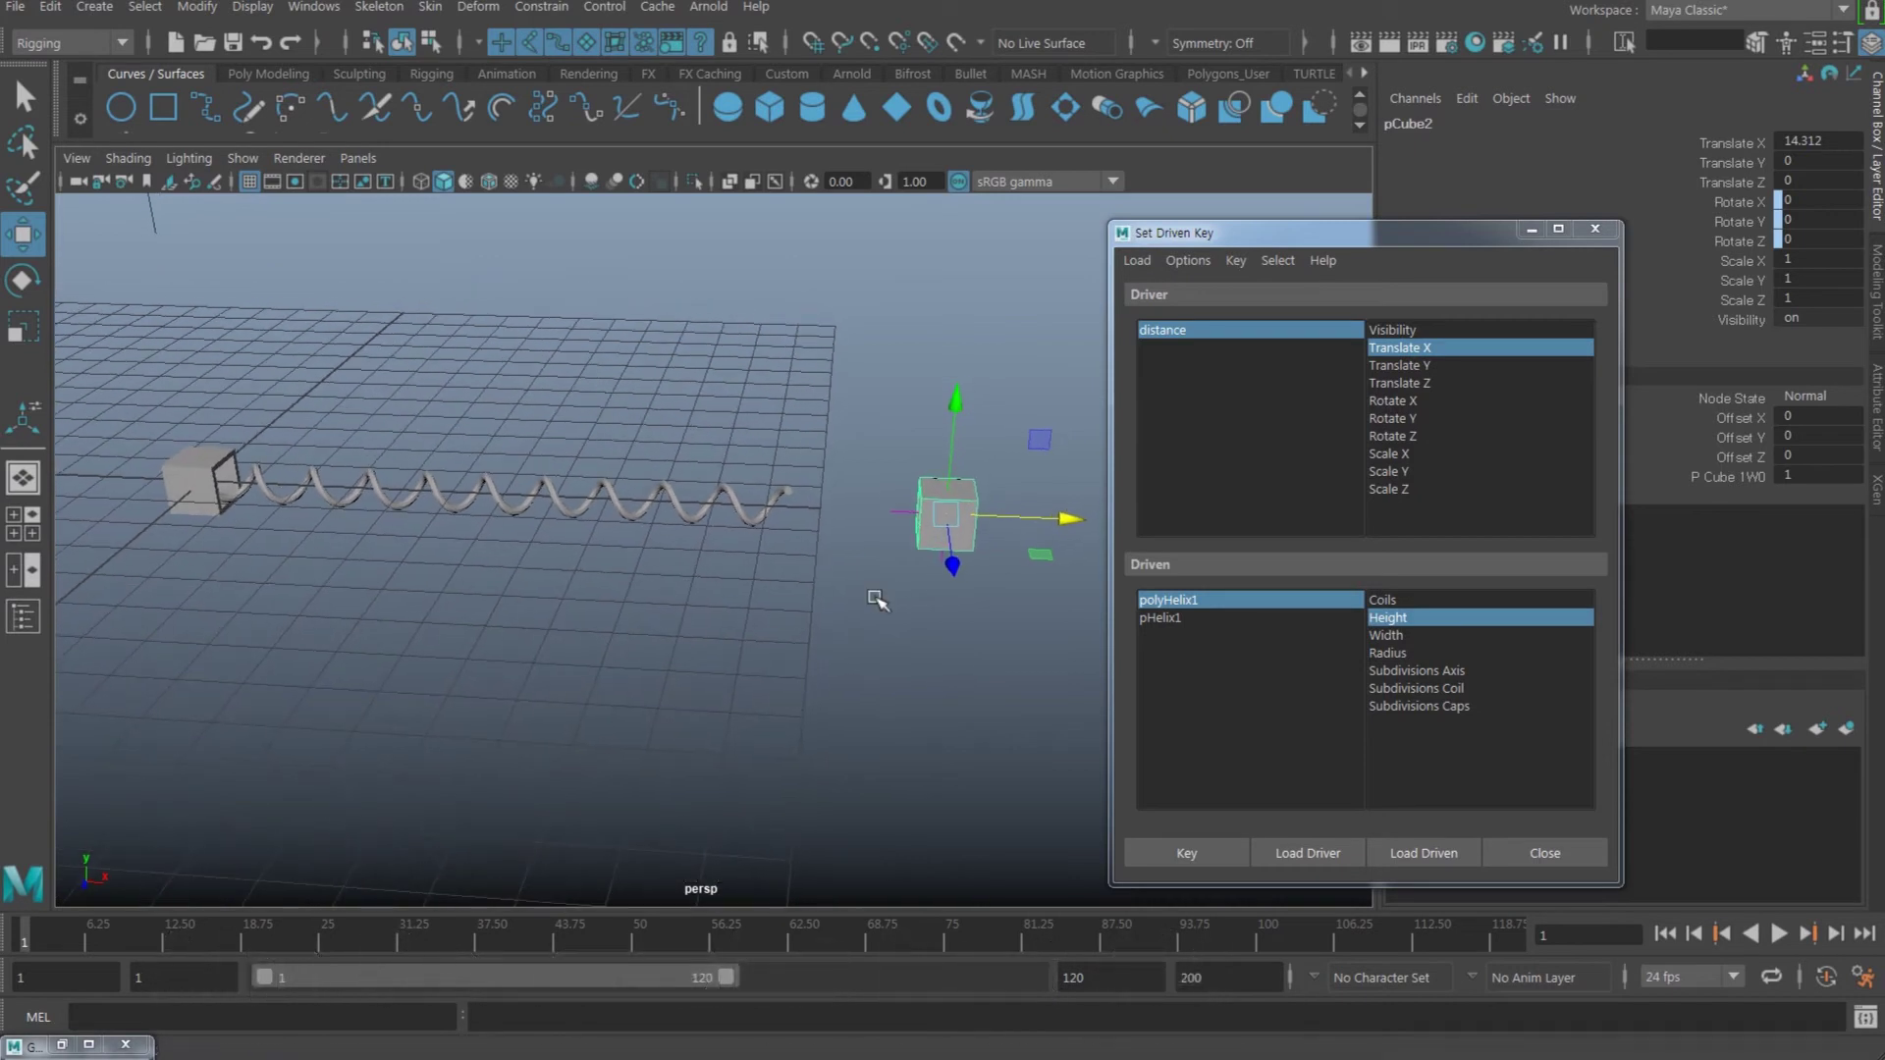
click(678, 507)
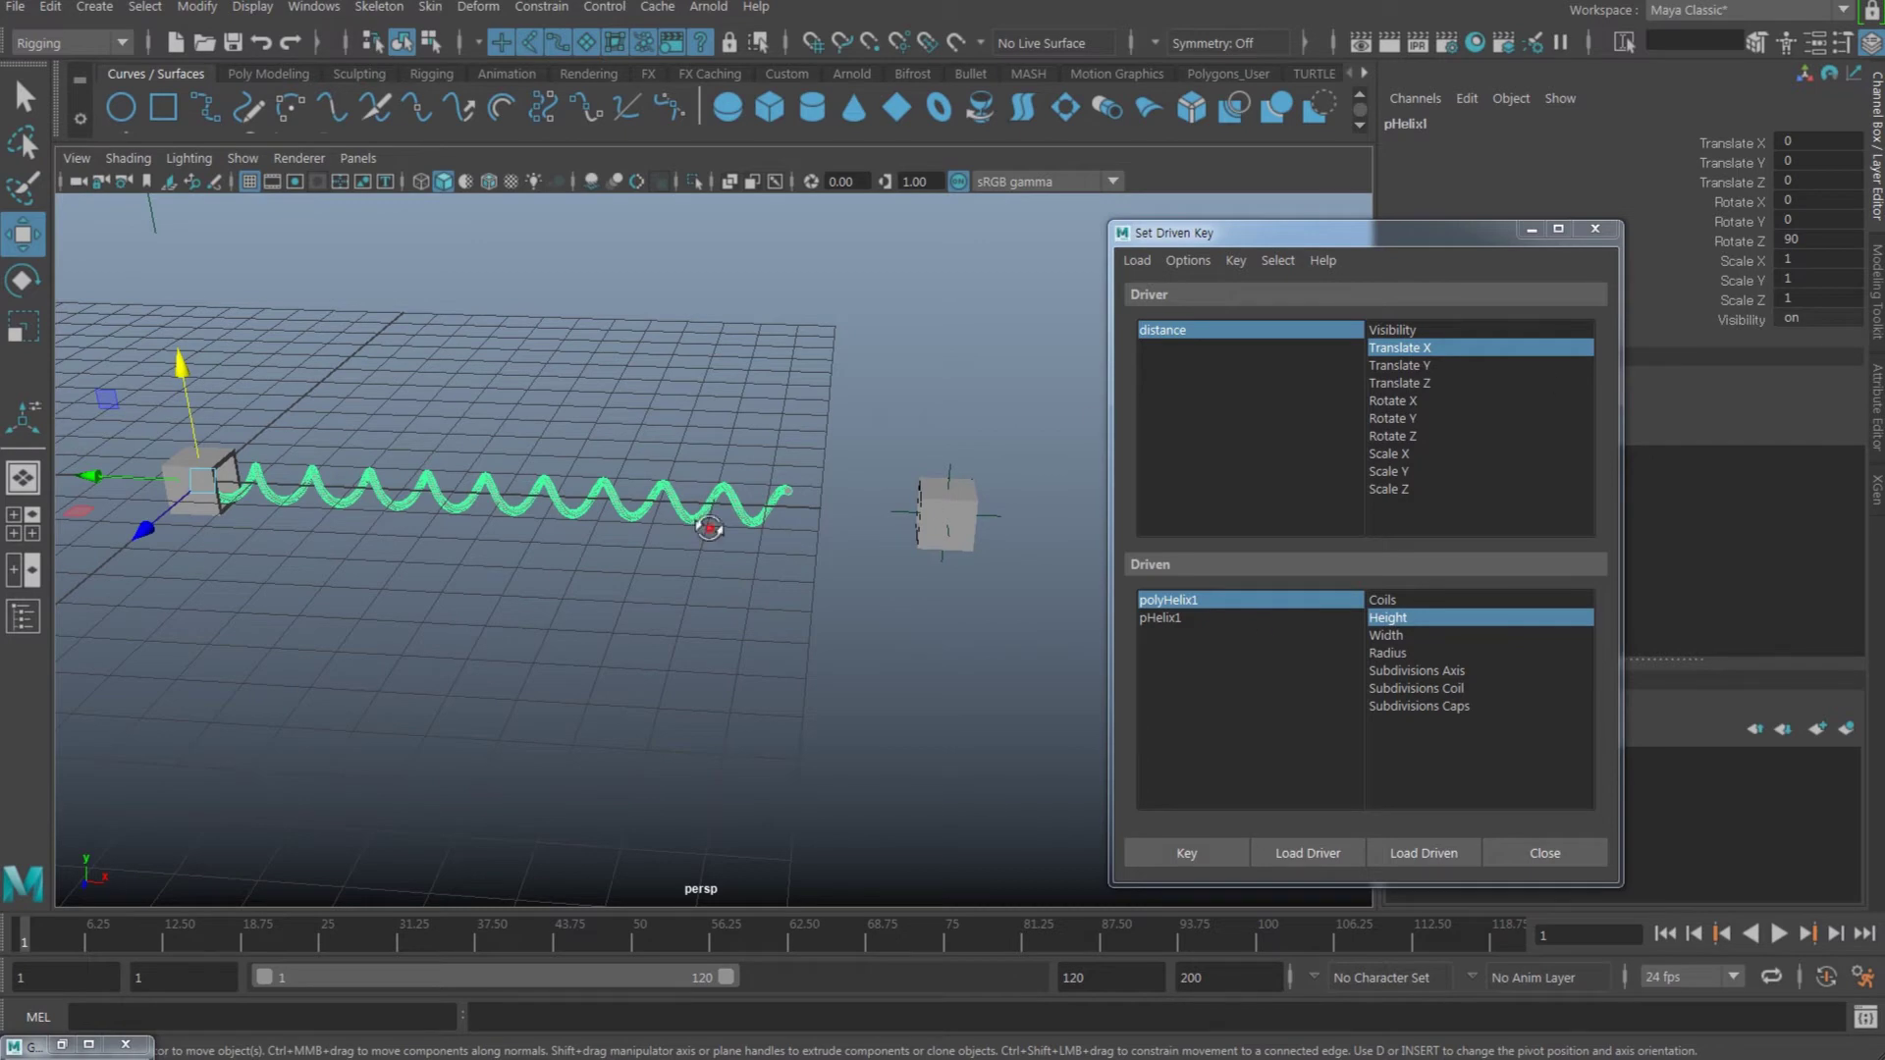
alt+drag(707, 524, 713, 525)
alt+middle_drag(632, 508, 656, 498)
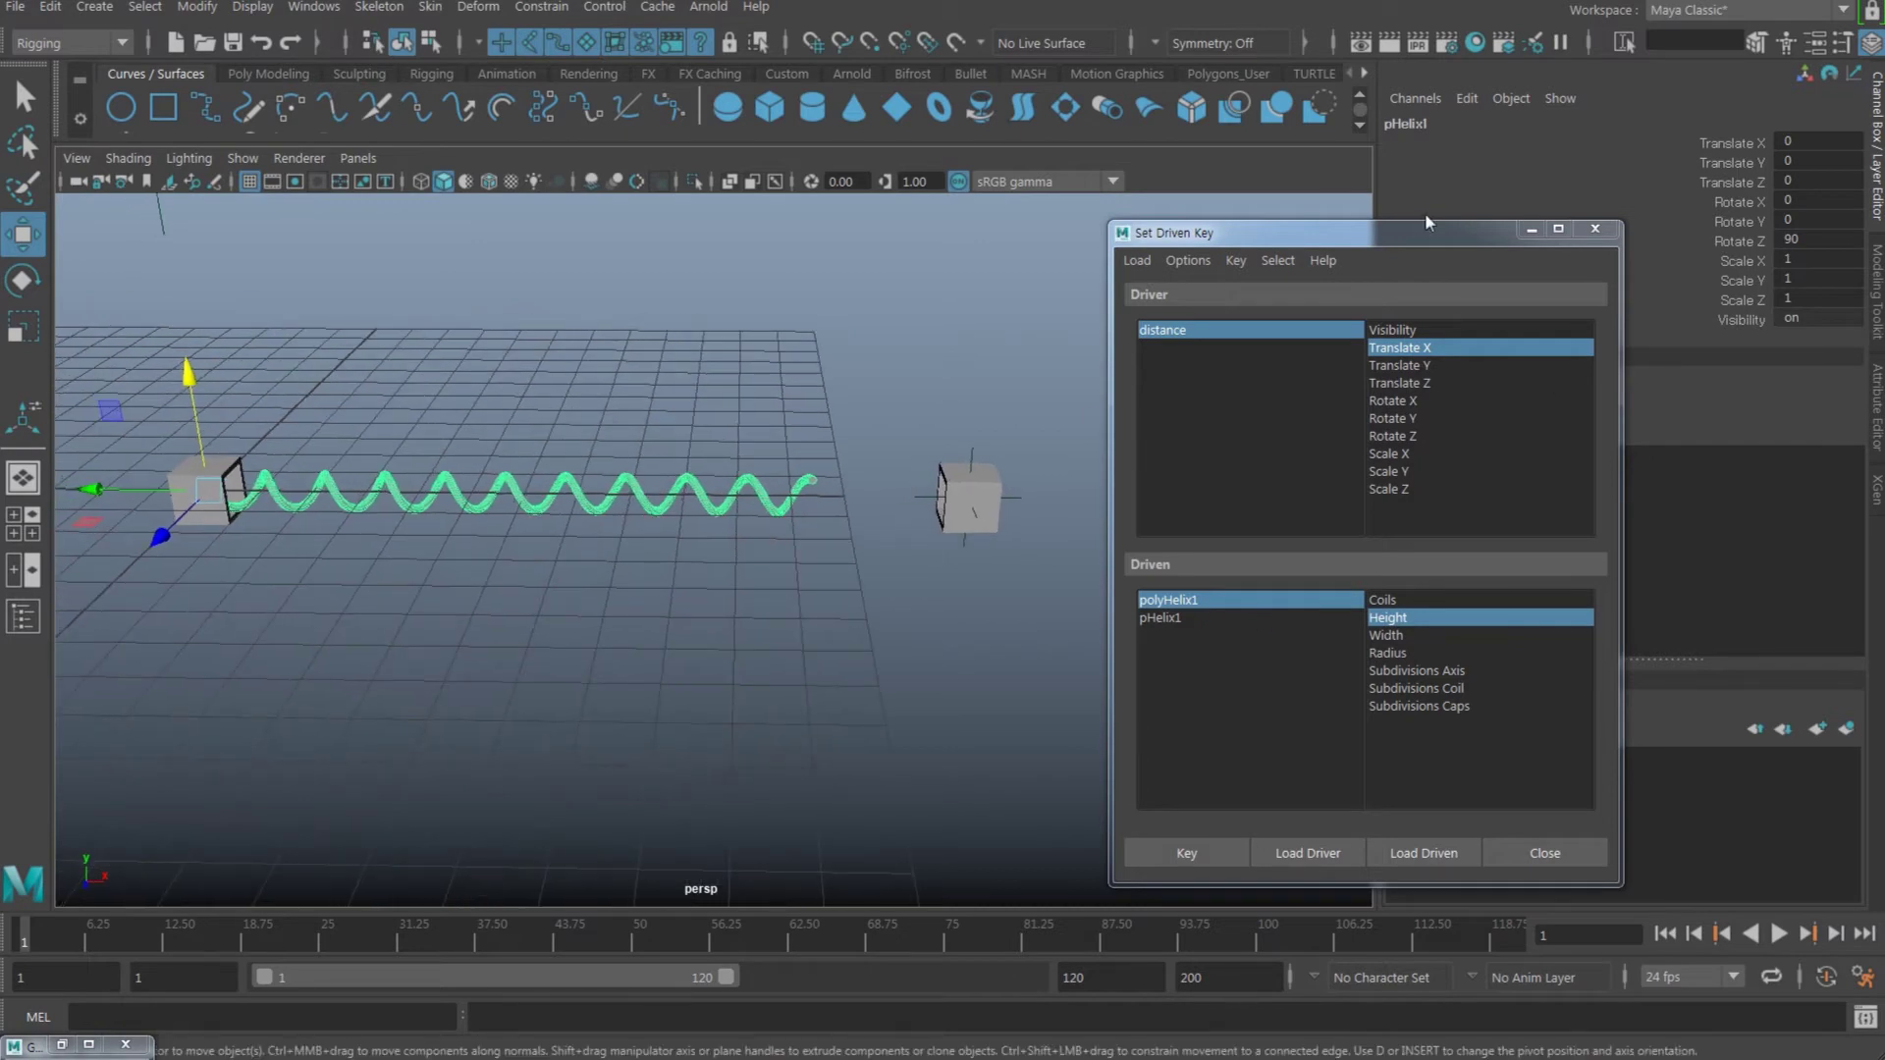
click(1181, 598)
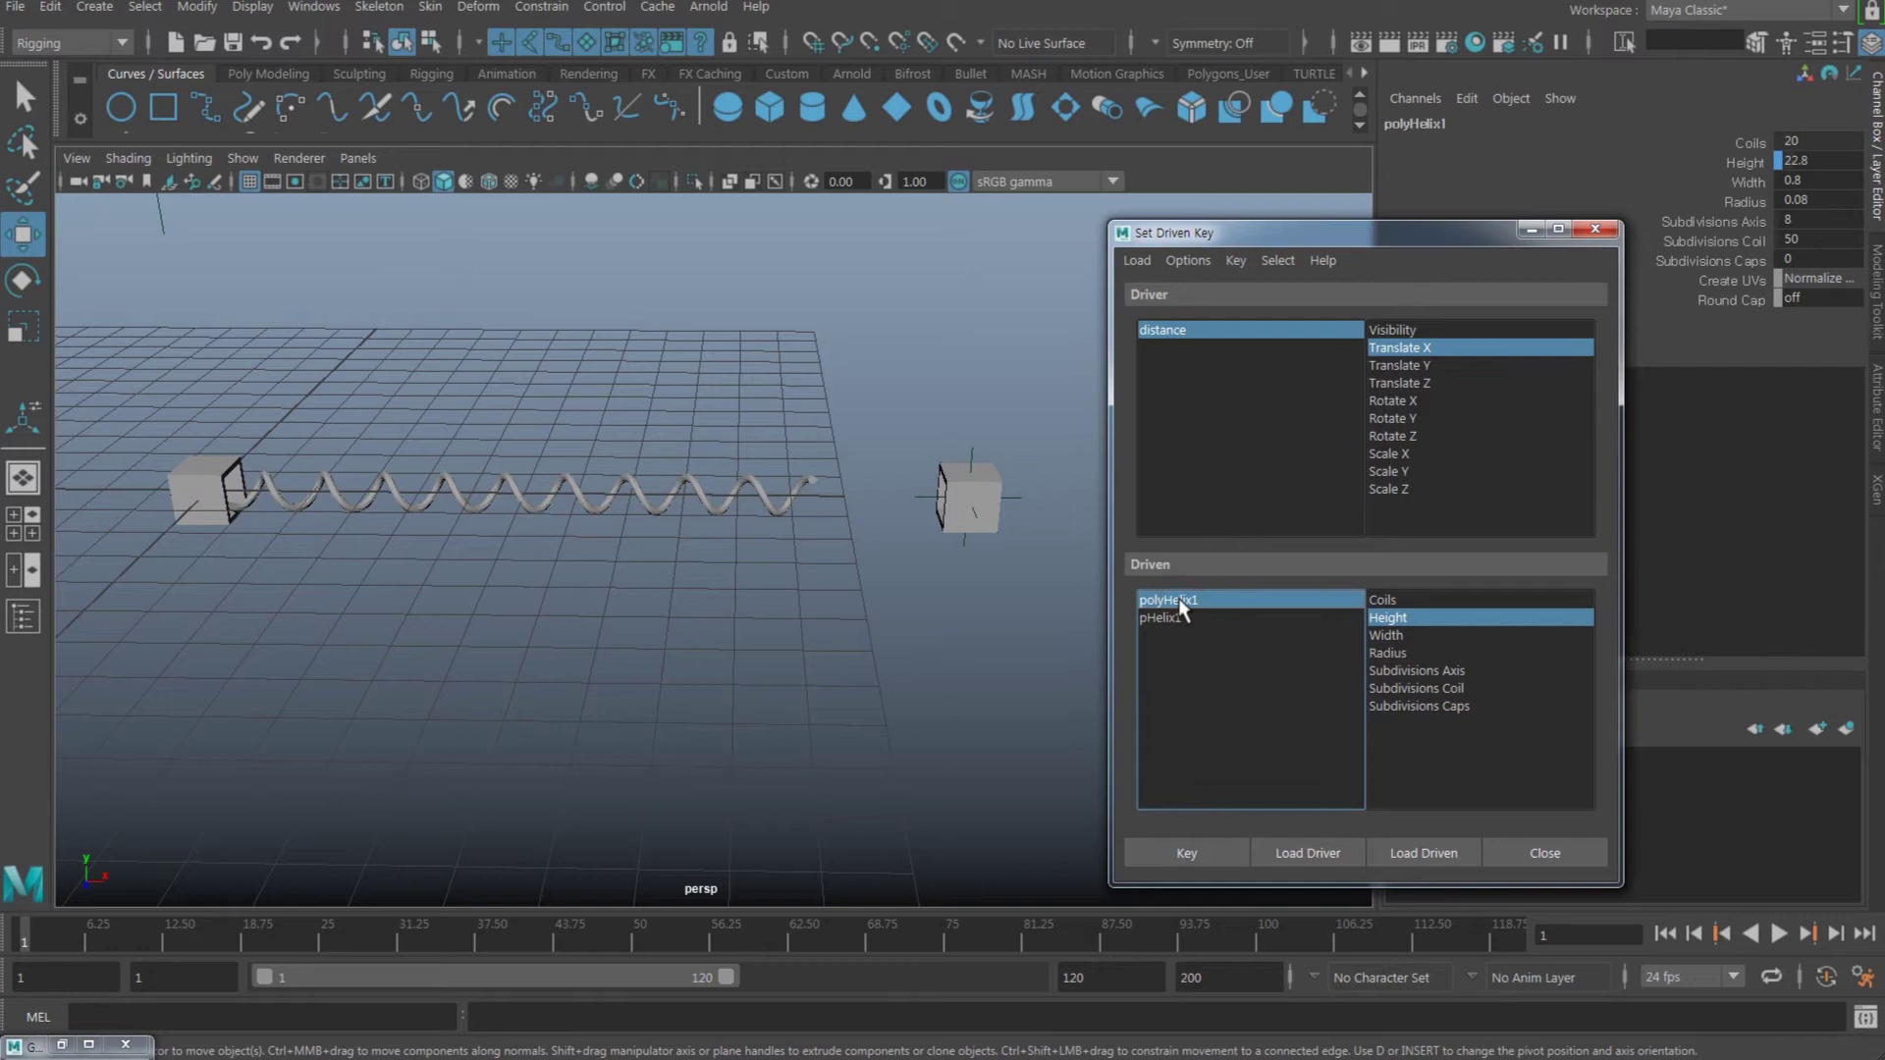
click(312, 8)
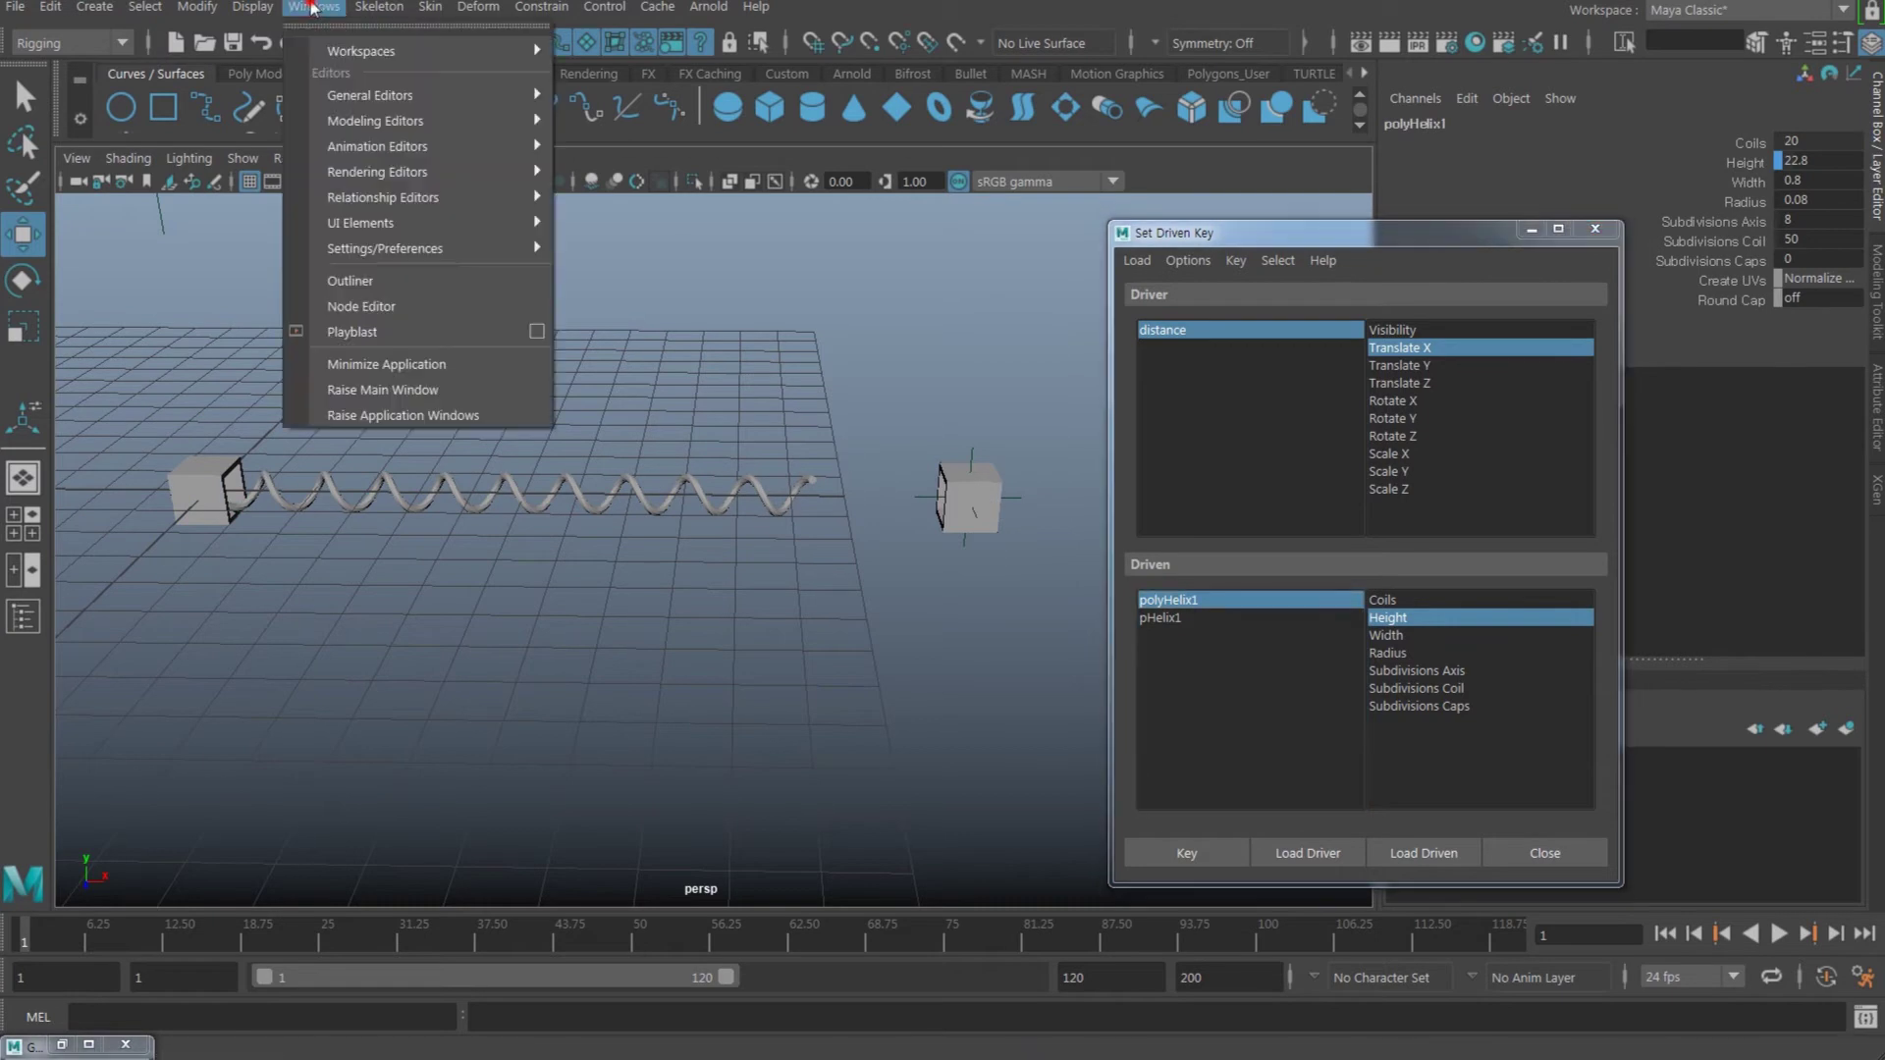
mouse_move(355, 150)
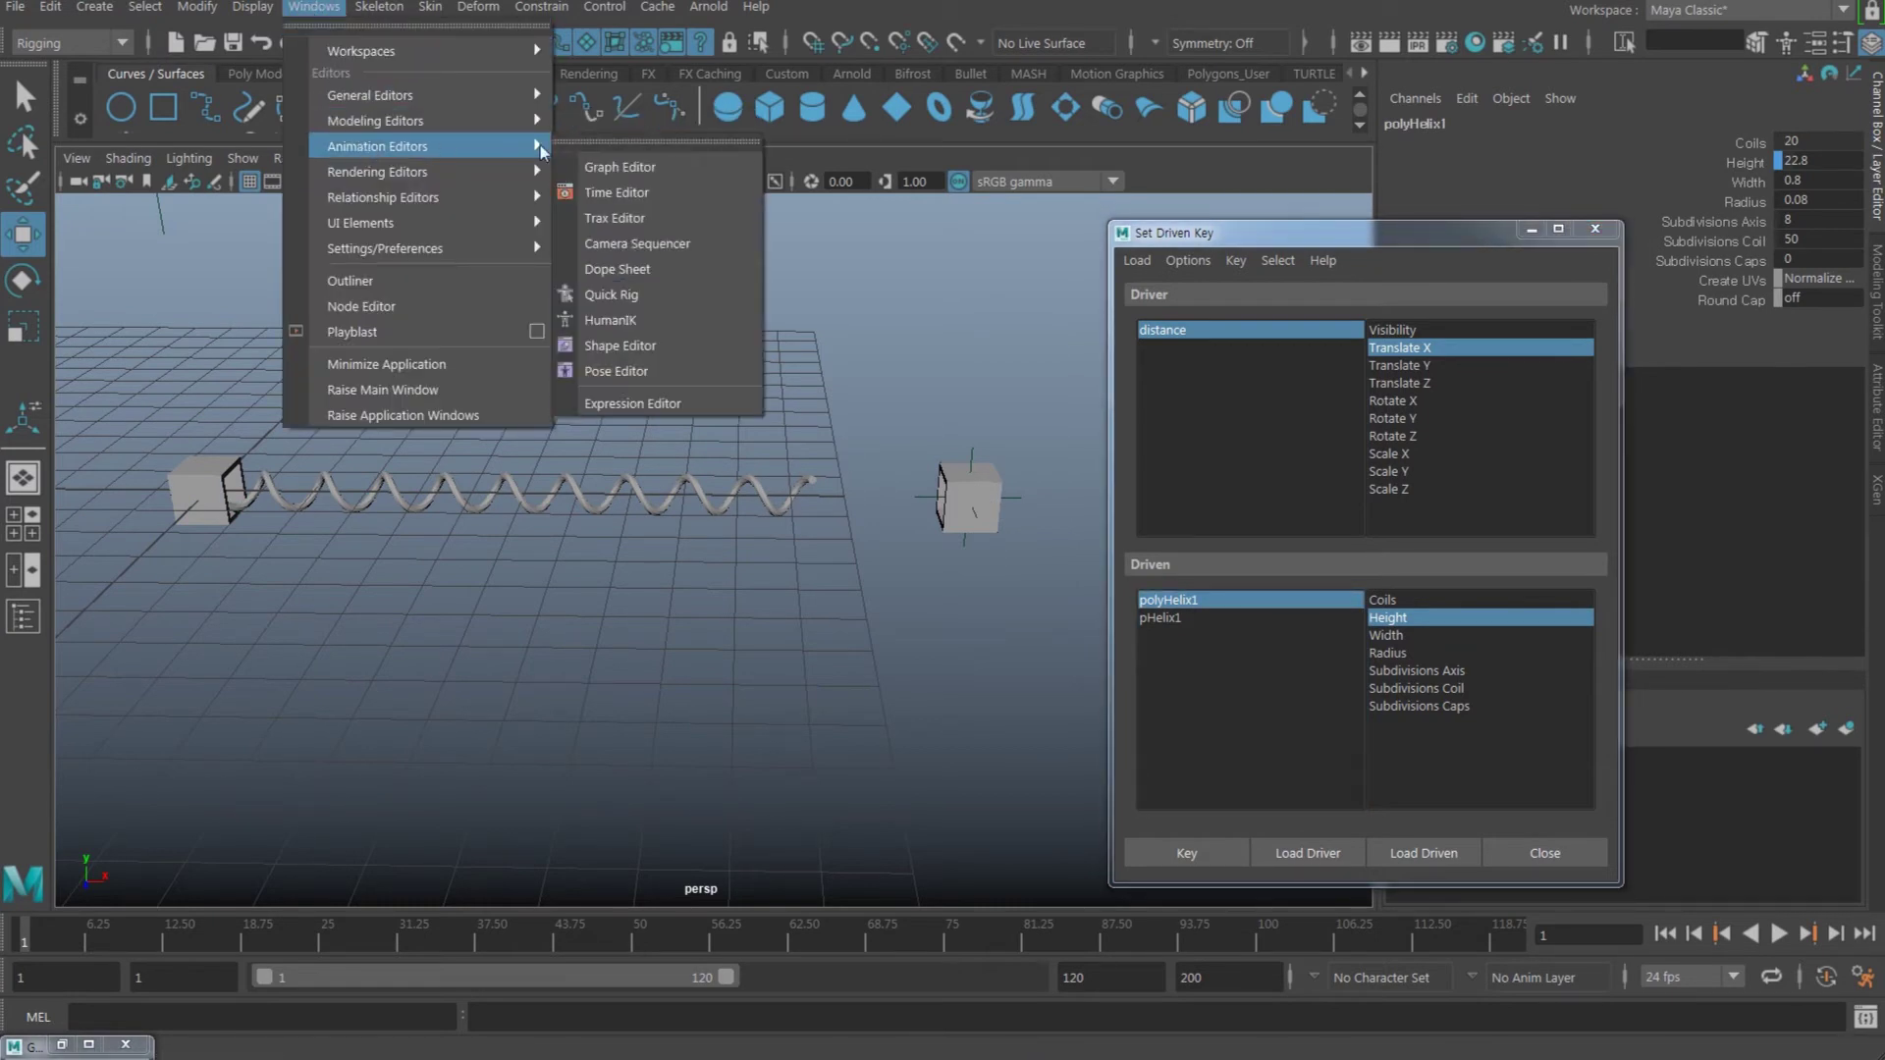
click(658, 173)
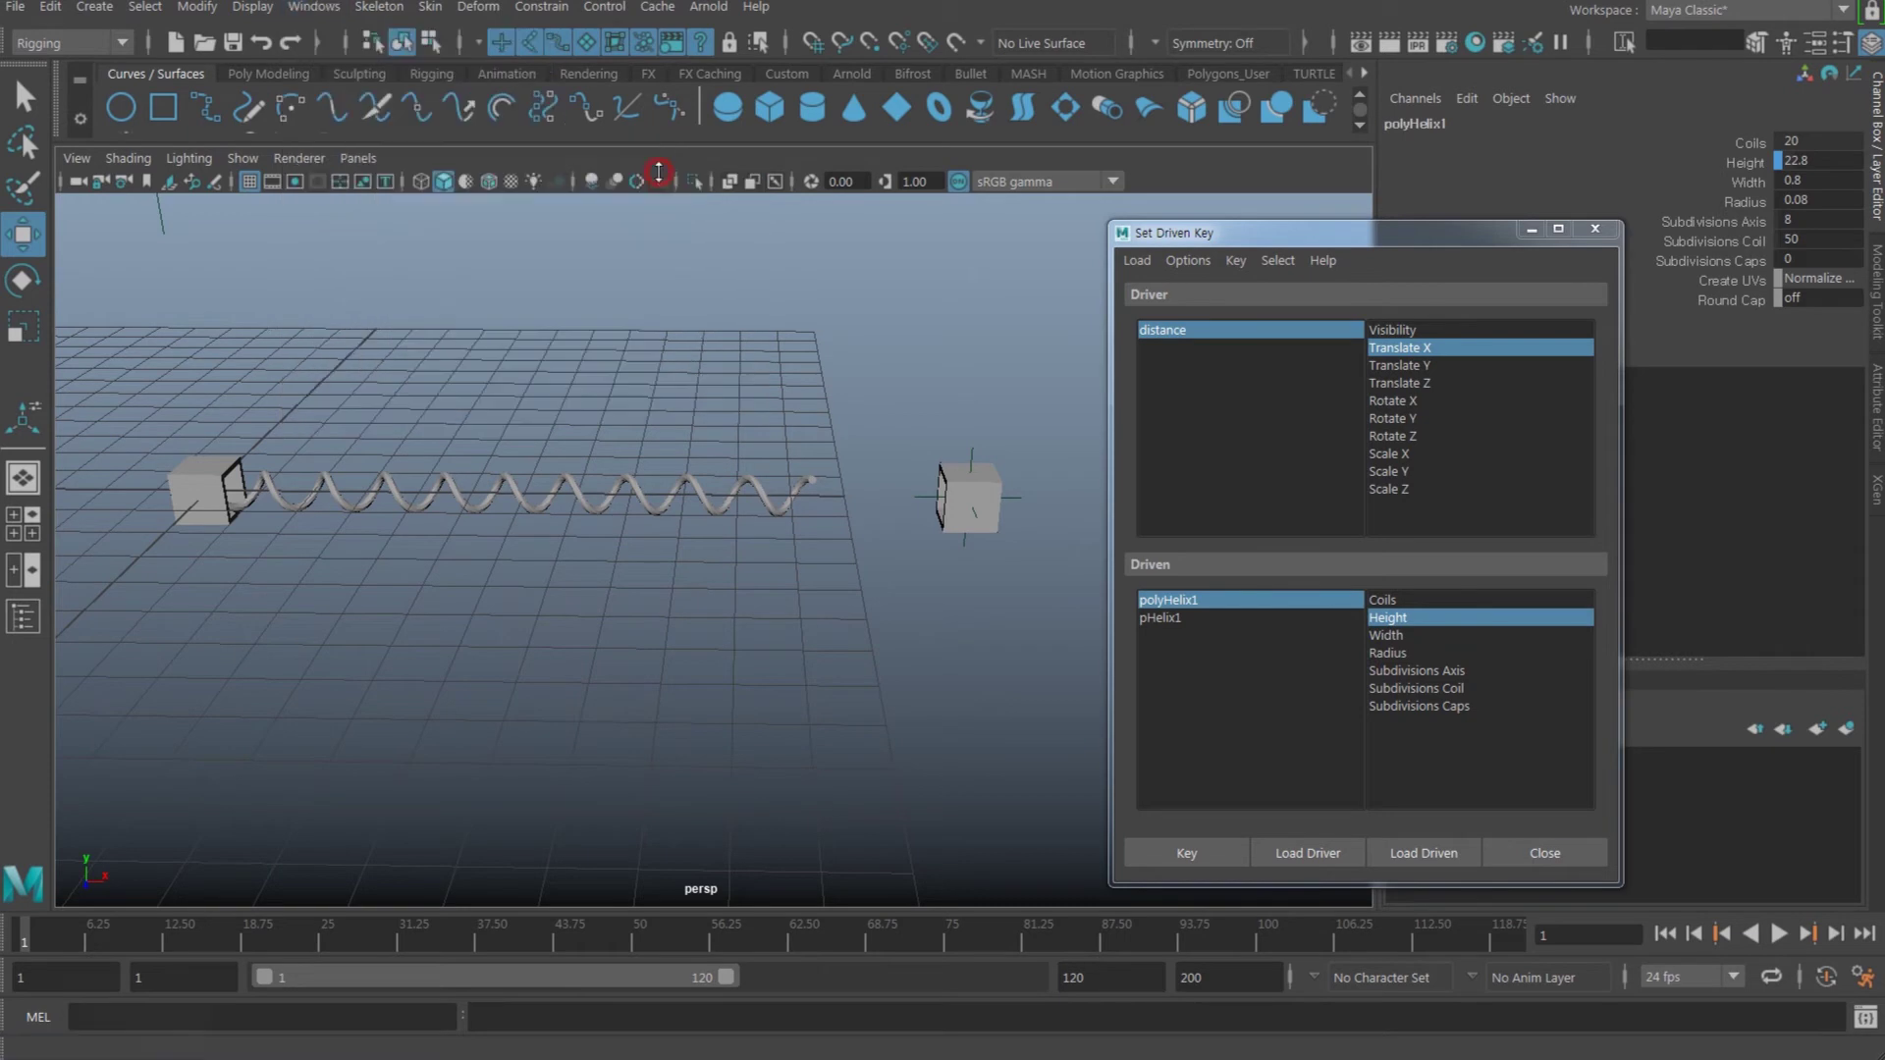
alt+middle_drag(944, 460, 953, 461)
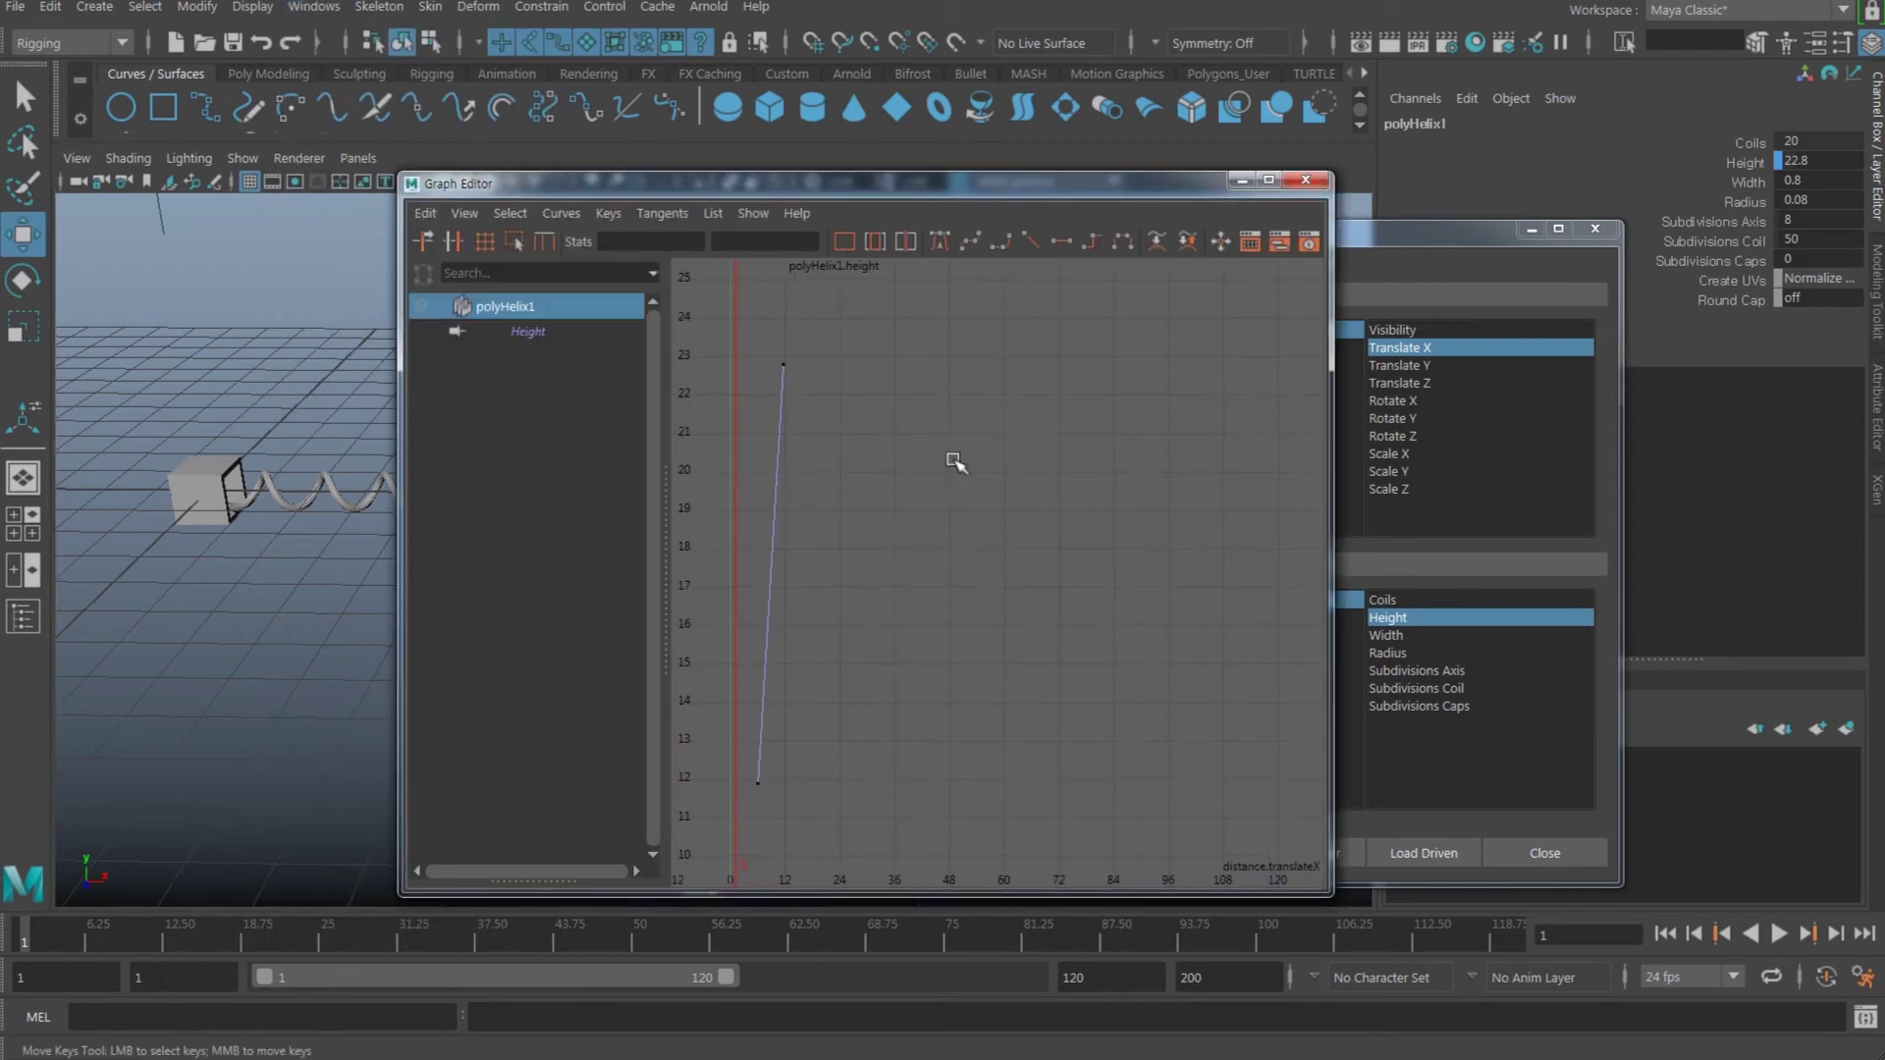
key(f)
scroll(1061, 511, down, 3)
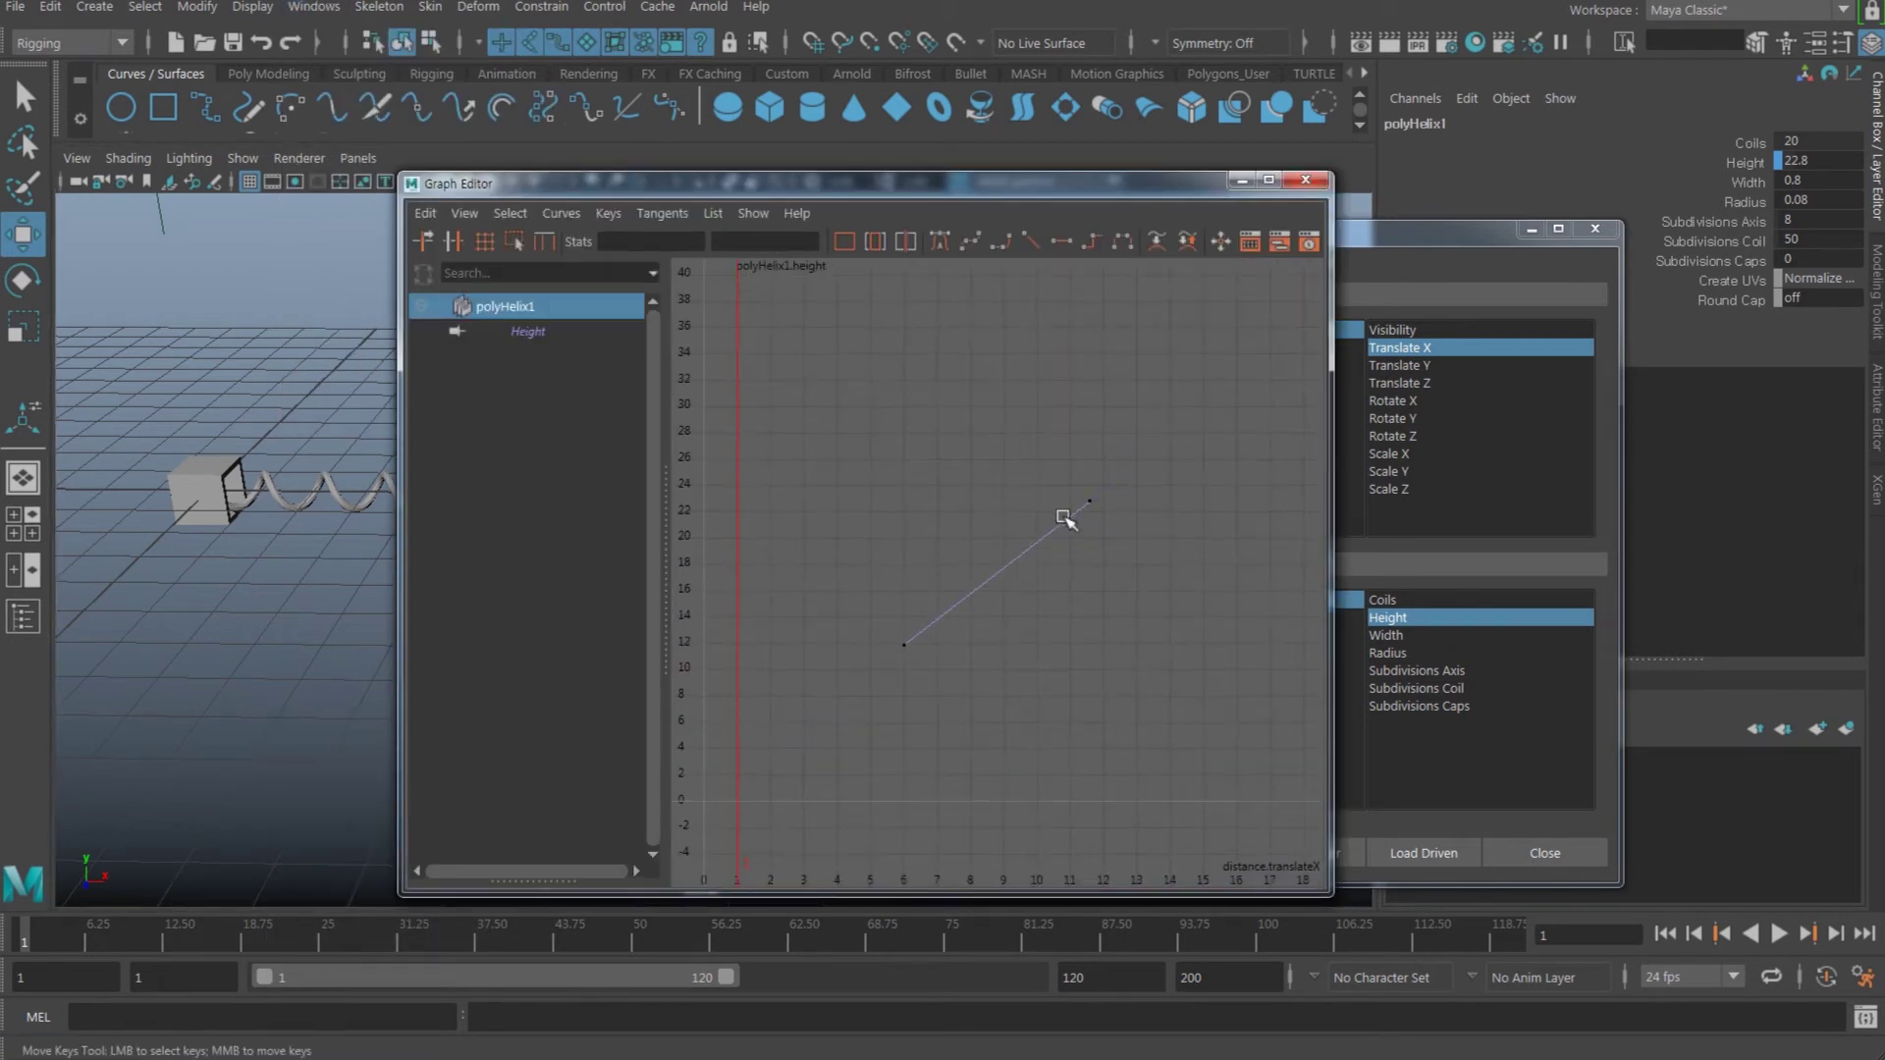
- Examine the helix Height curve by selecting the keys at its two ends in turn and checking the range beyond them
scroll(996, 574, up, 2)
drag(778, 728, 870, 672)
drag(1194, 470, 1117, 389)
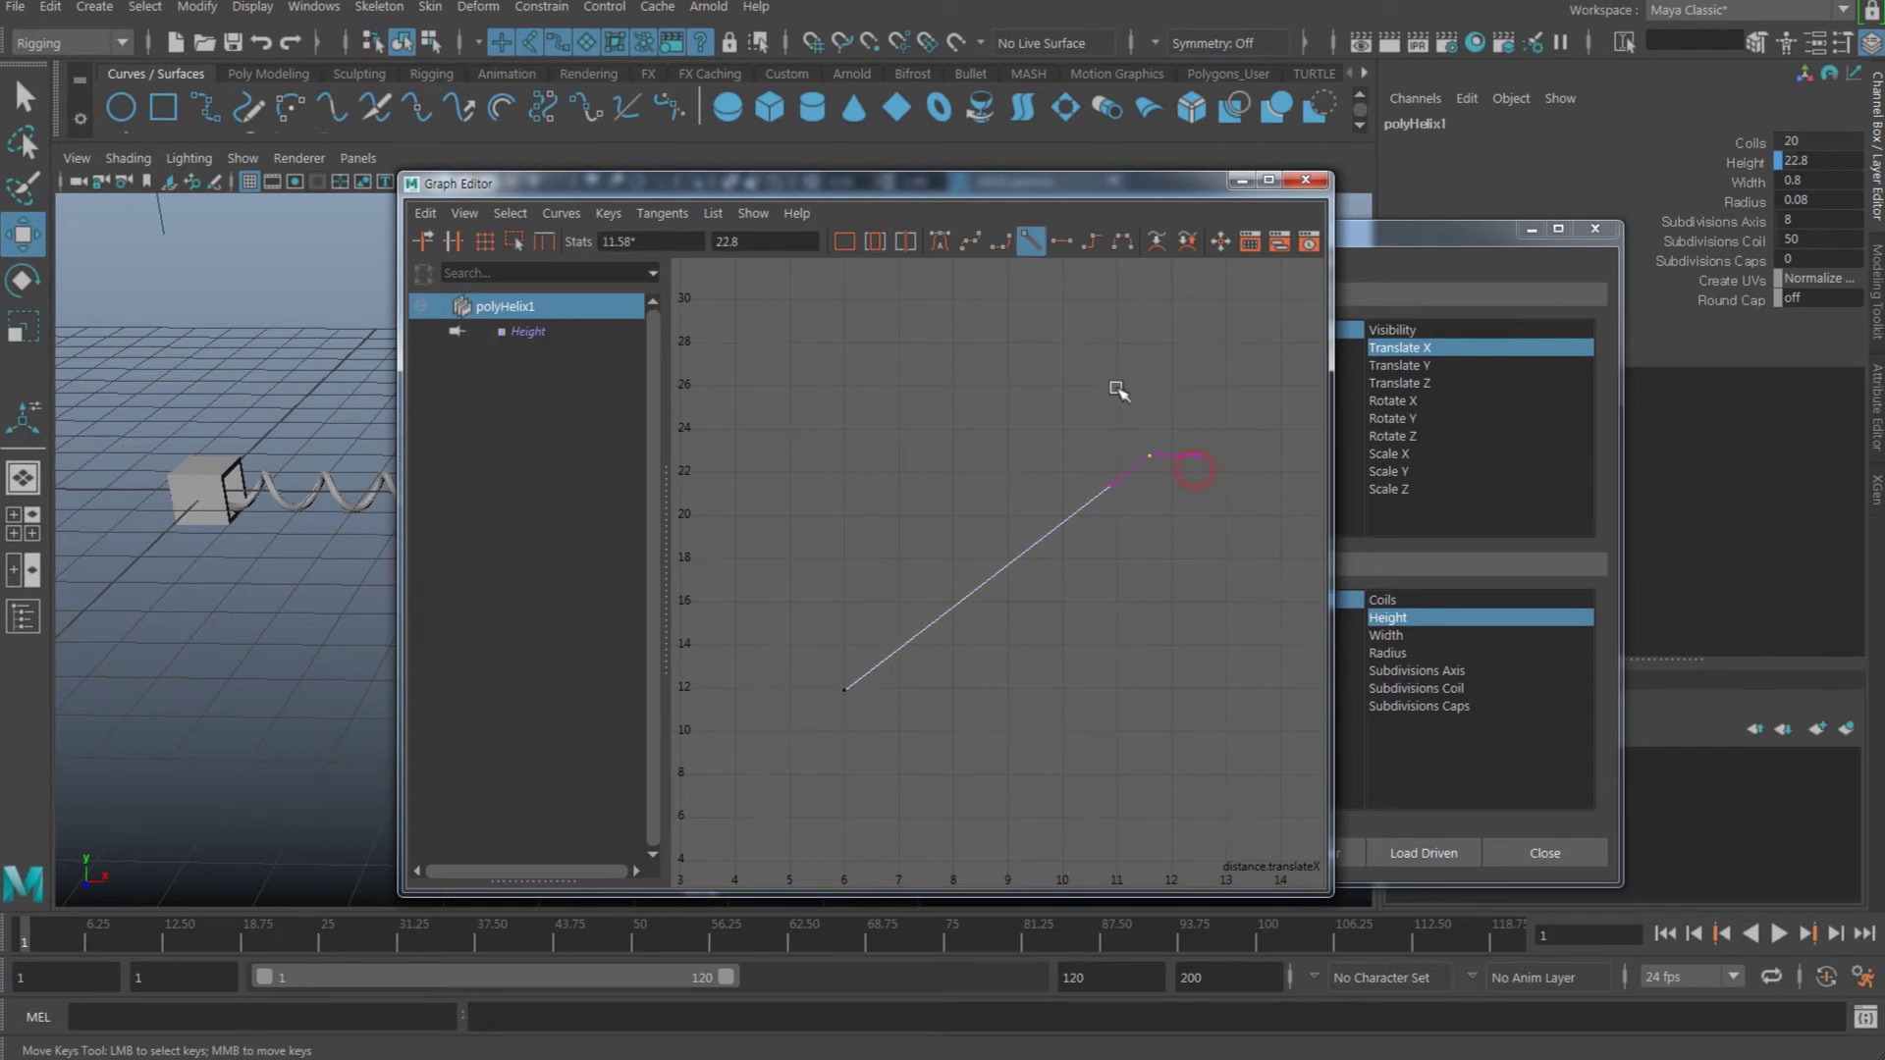
drag(951, 745, 825, 643)
drag(1062, 402, 1213, 530)
drag(961, 768, 751, 607)
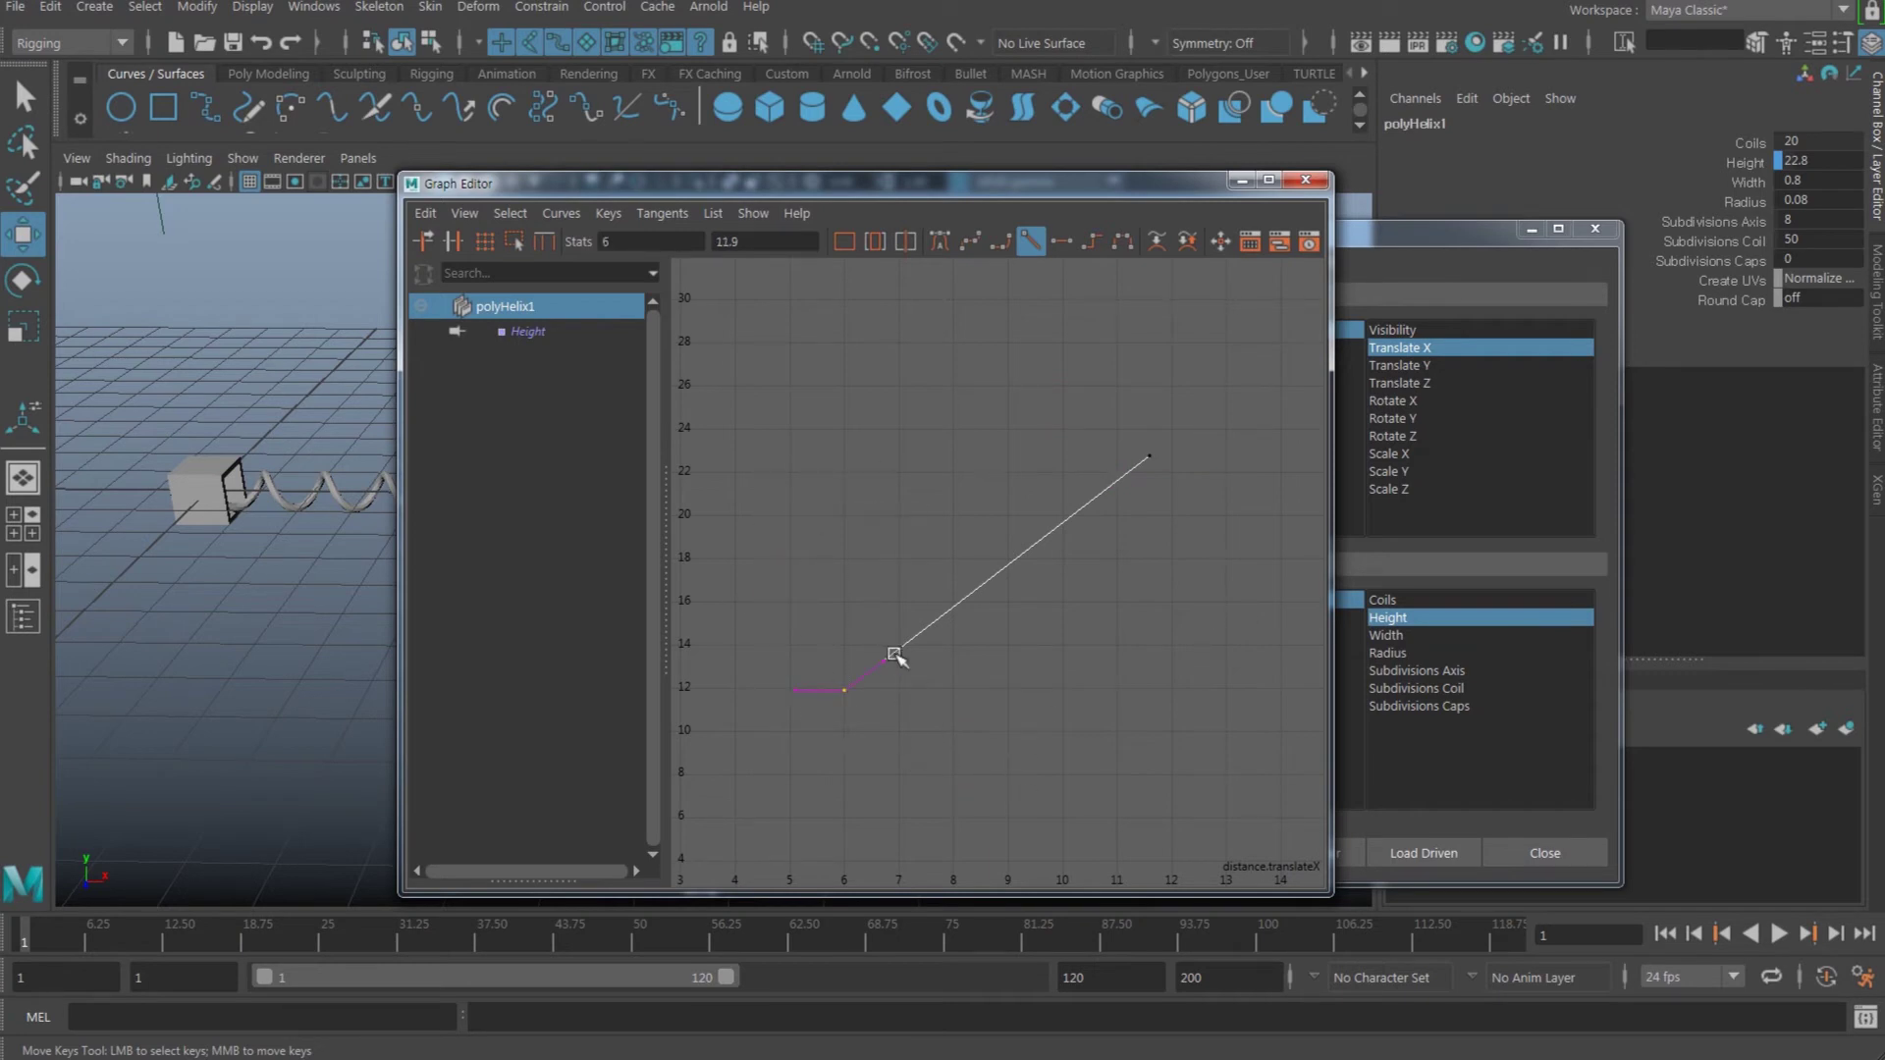
alt+middle_drag(880, 711, 904, 639)
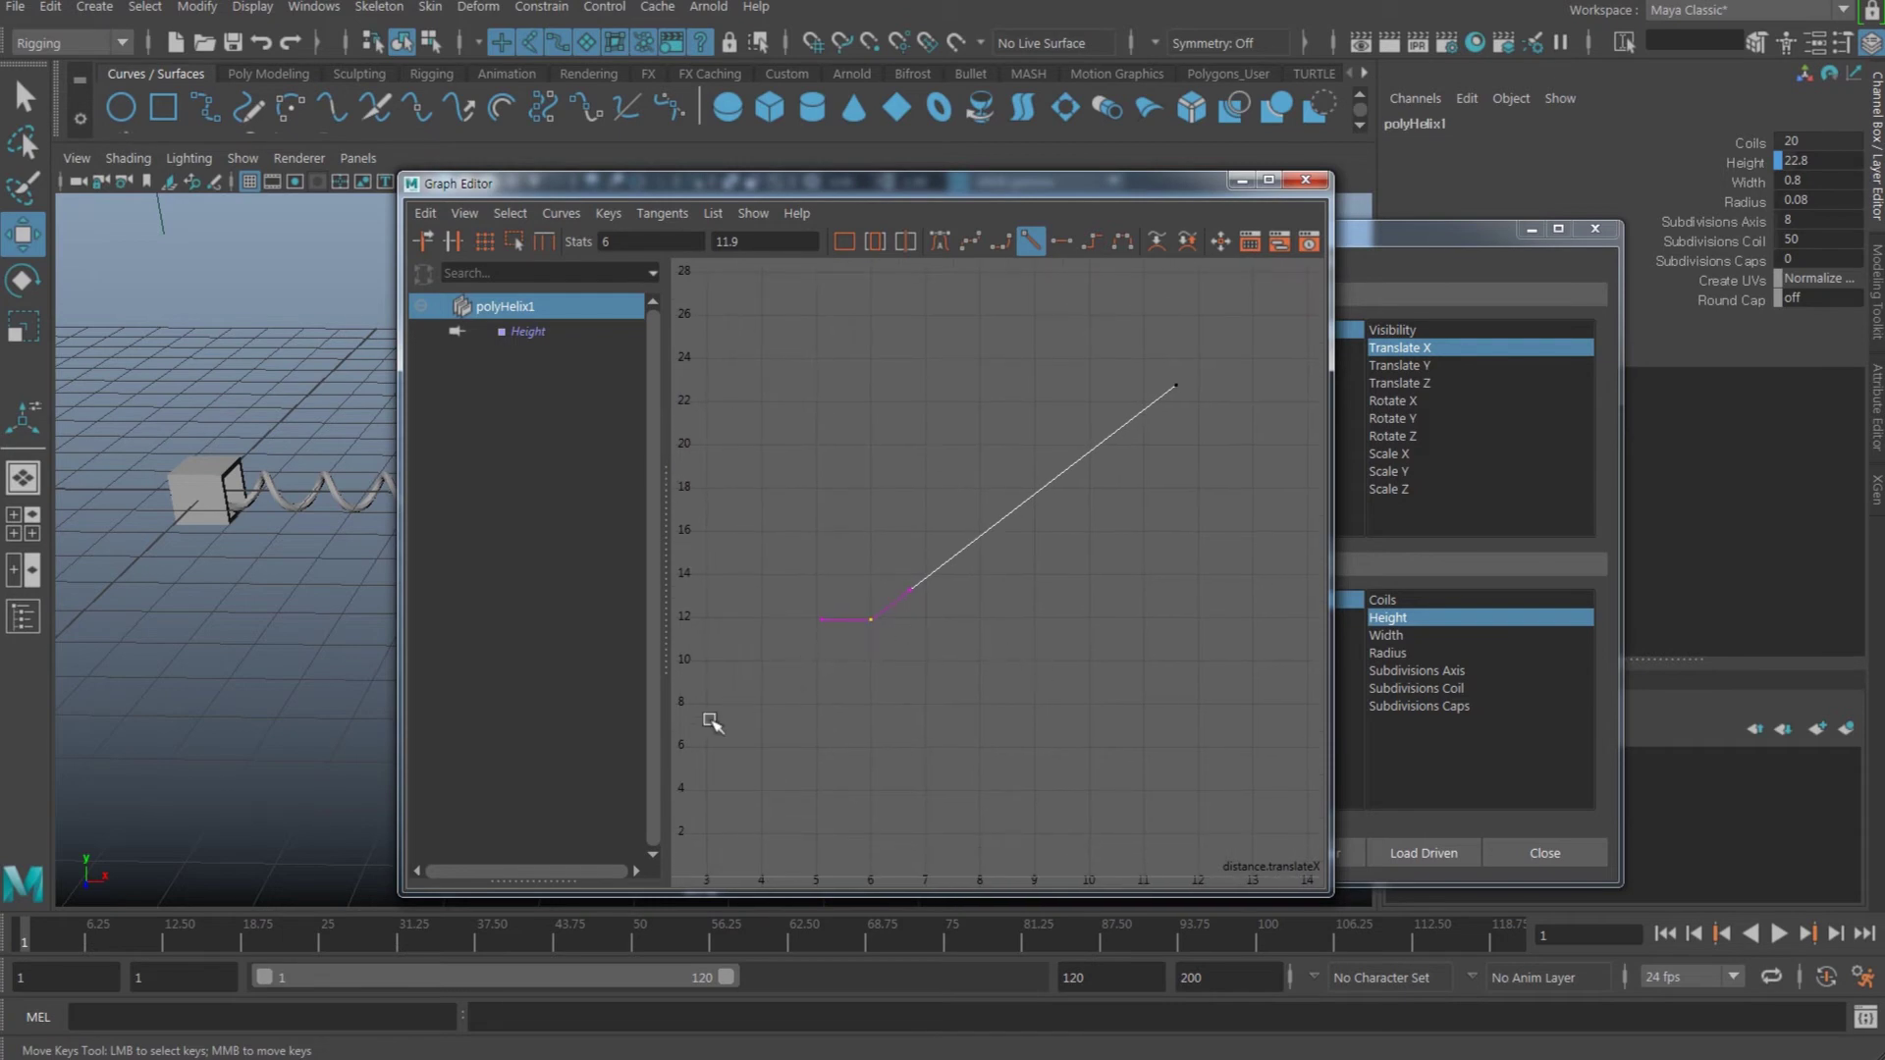
alt+middle_drag(1161, 401, 1082, 530)
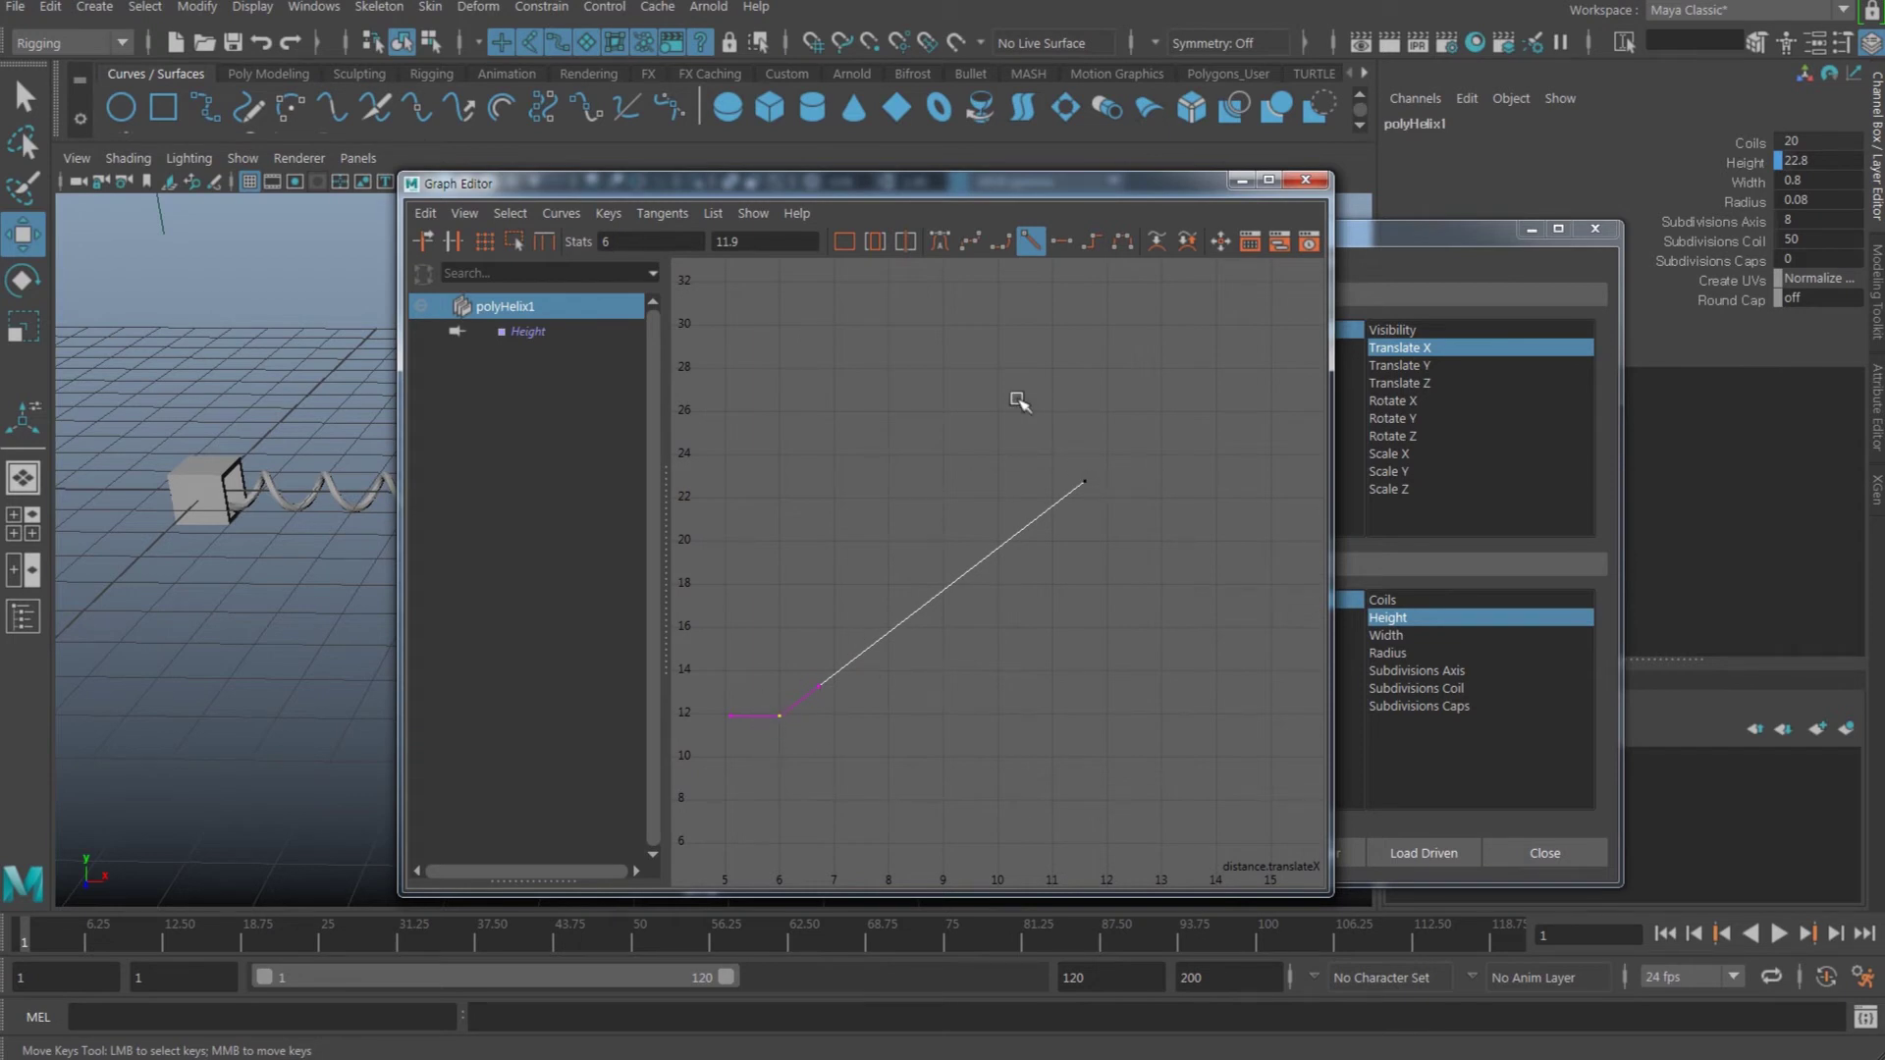
- Select both keys of the helix Height curve and set its pre-infinity to Cycle with Offset
scroll(778, 465, down, 5)
drag(831, 729, 1076, 454)
key(f)
click(560, 213)
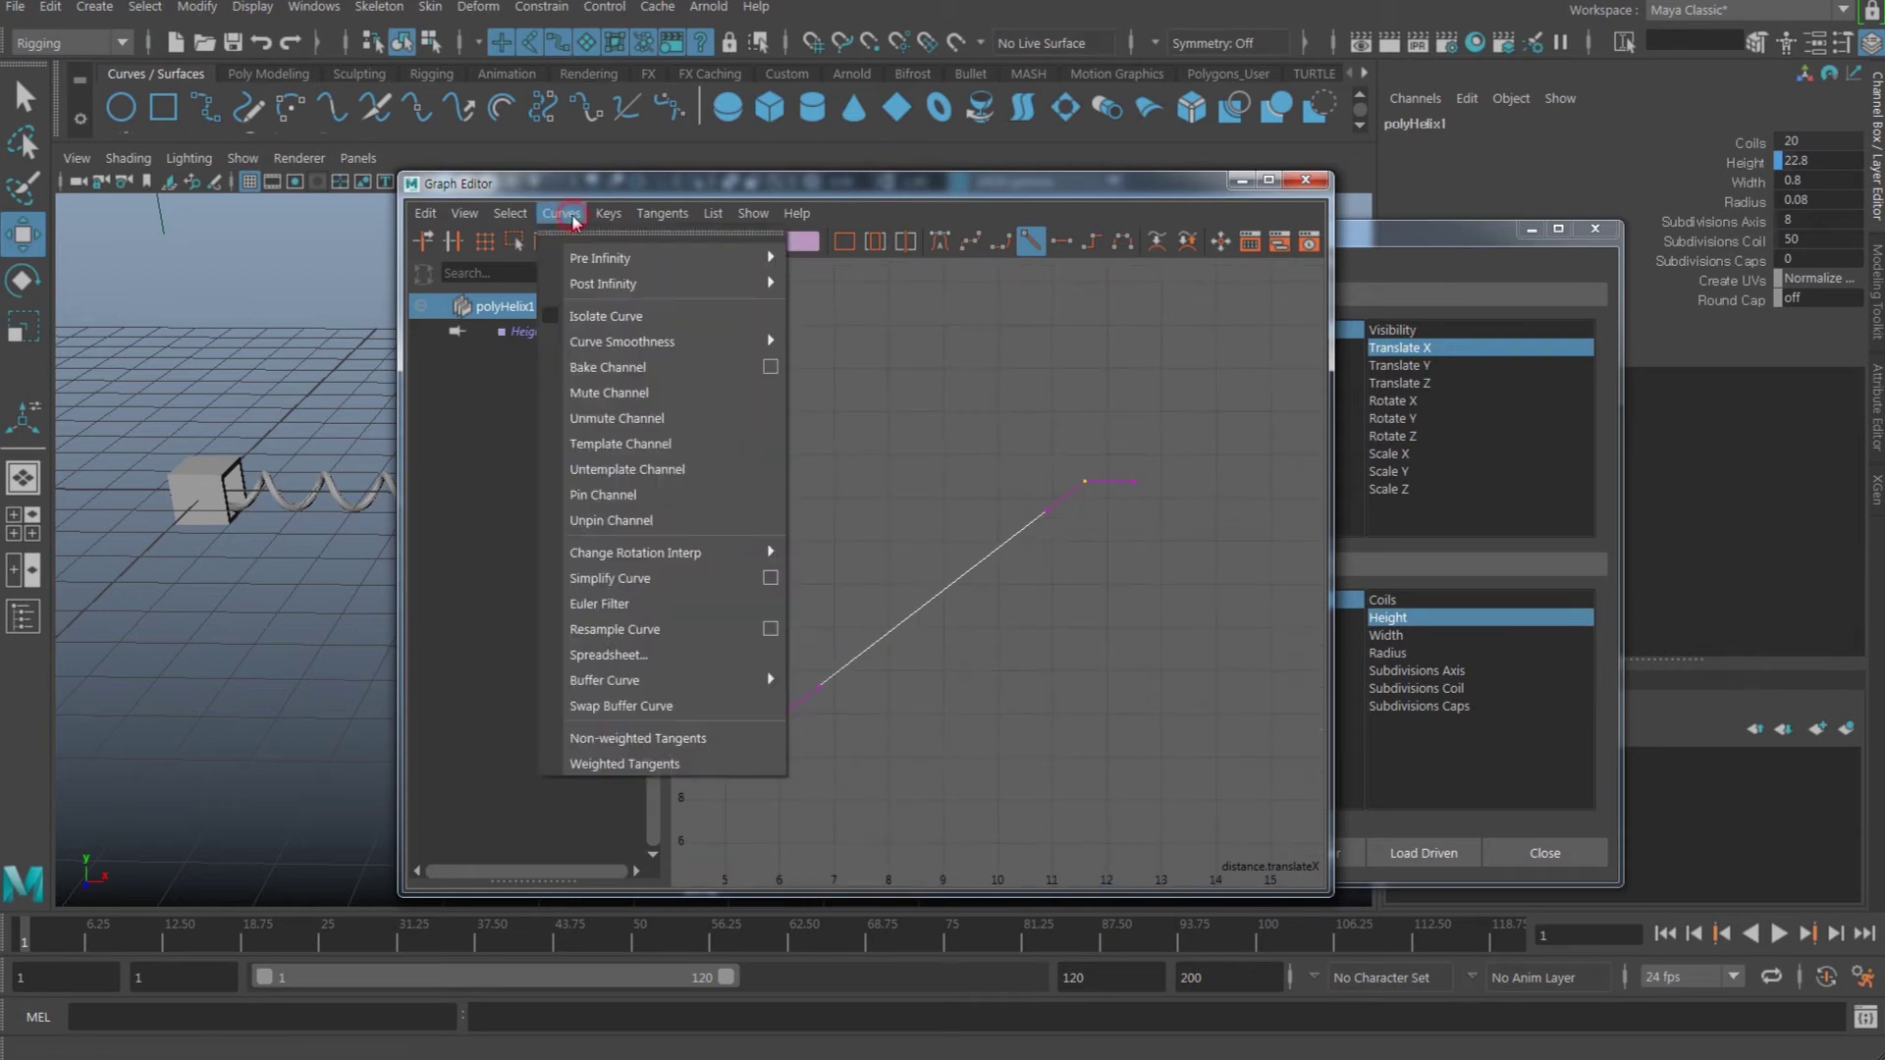
mouse_move(590, 262)
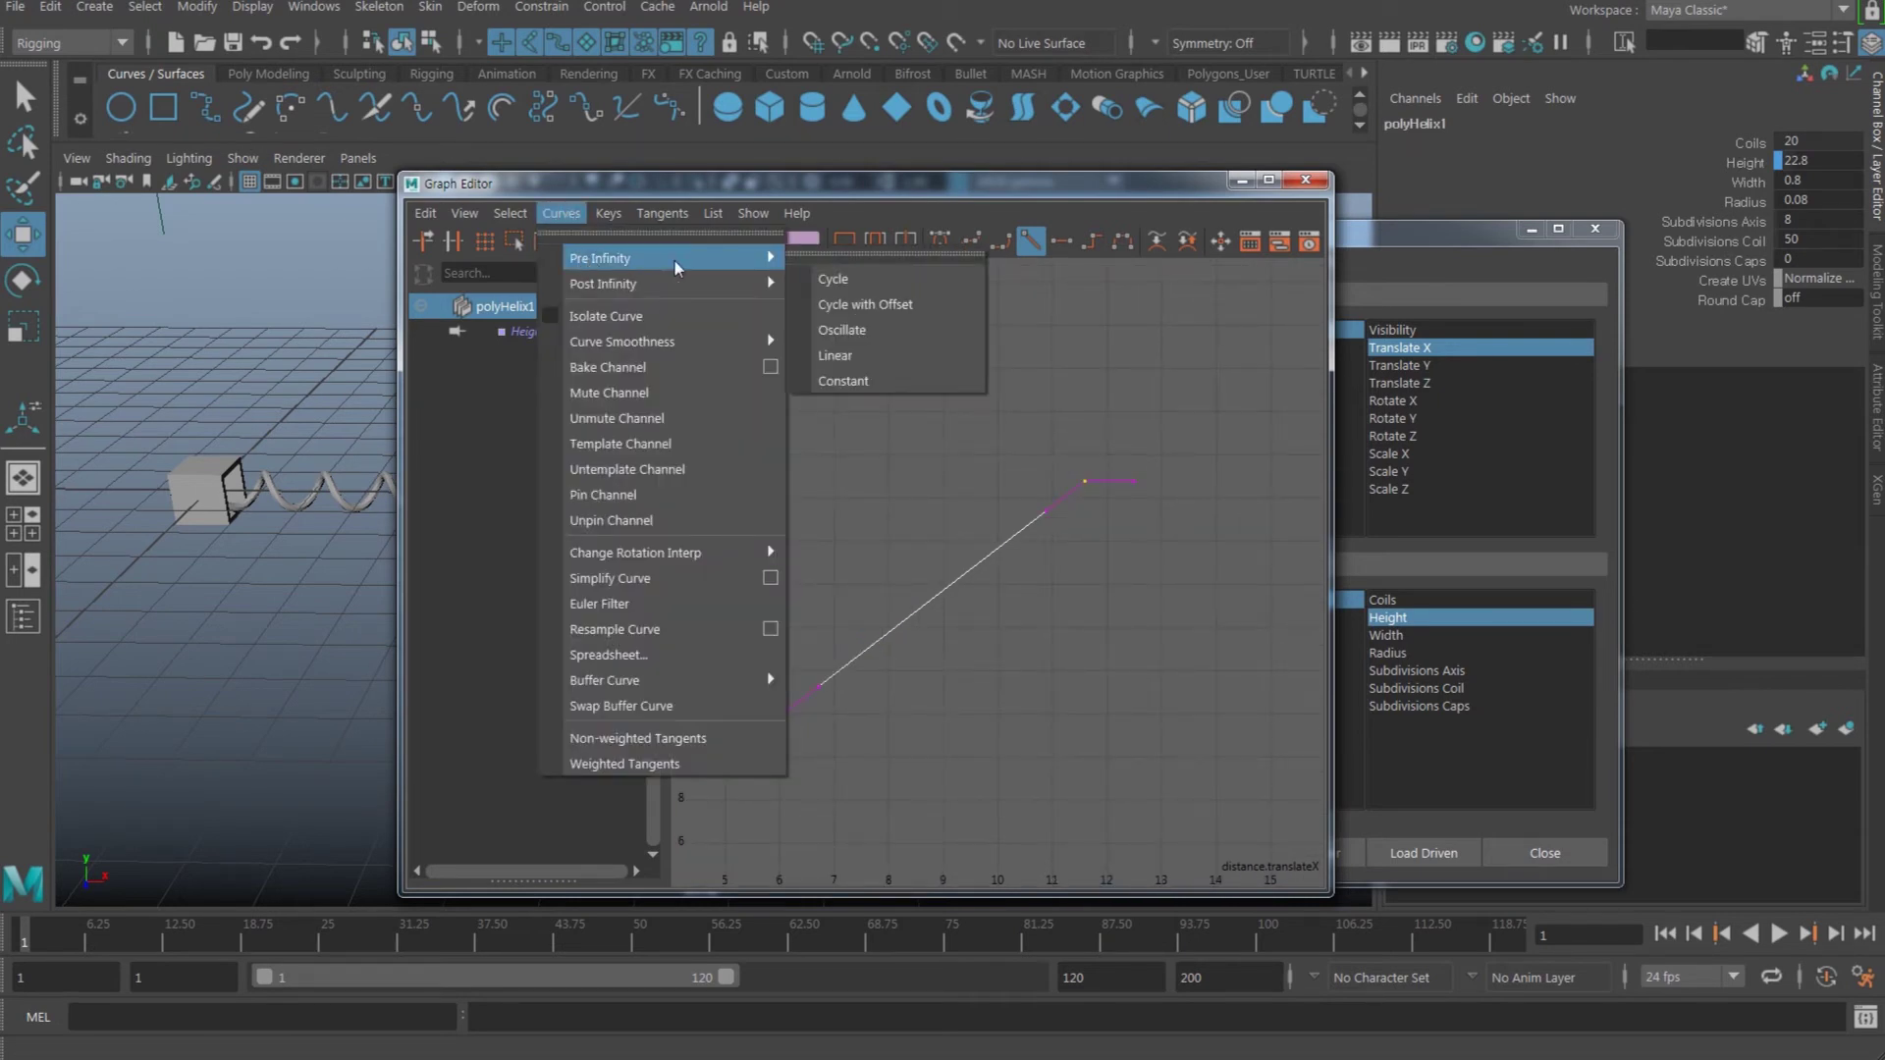
click(888, 307)
- Set the Height curve's post-infinity to Cycle with Offset and close the Graph Editor
click(564, 215)
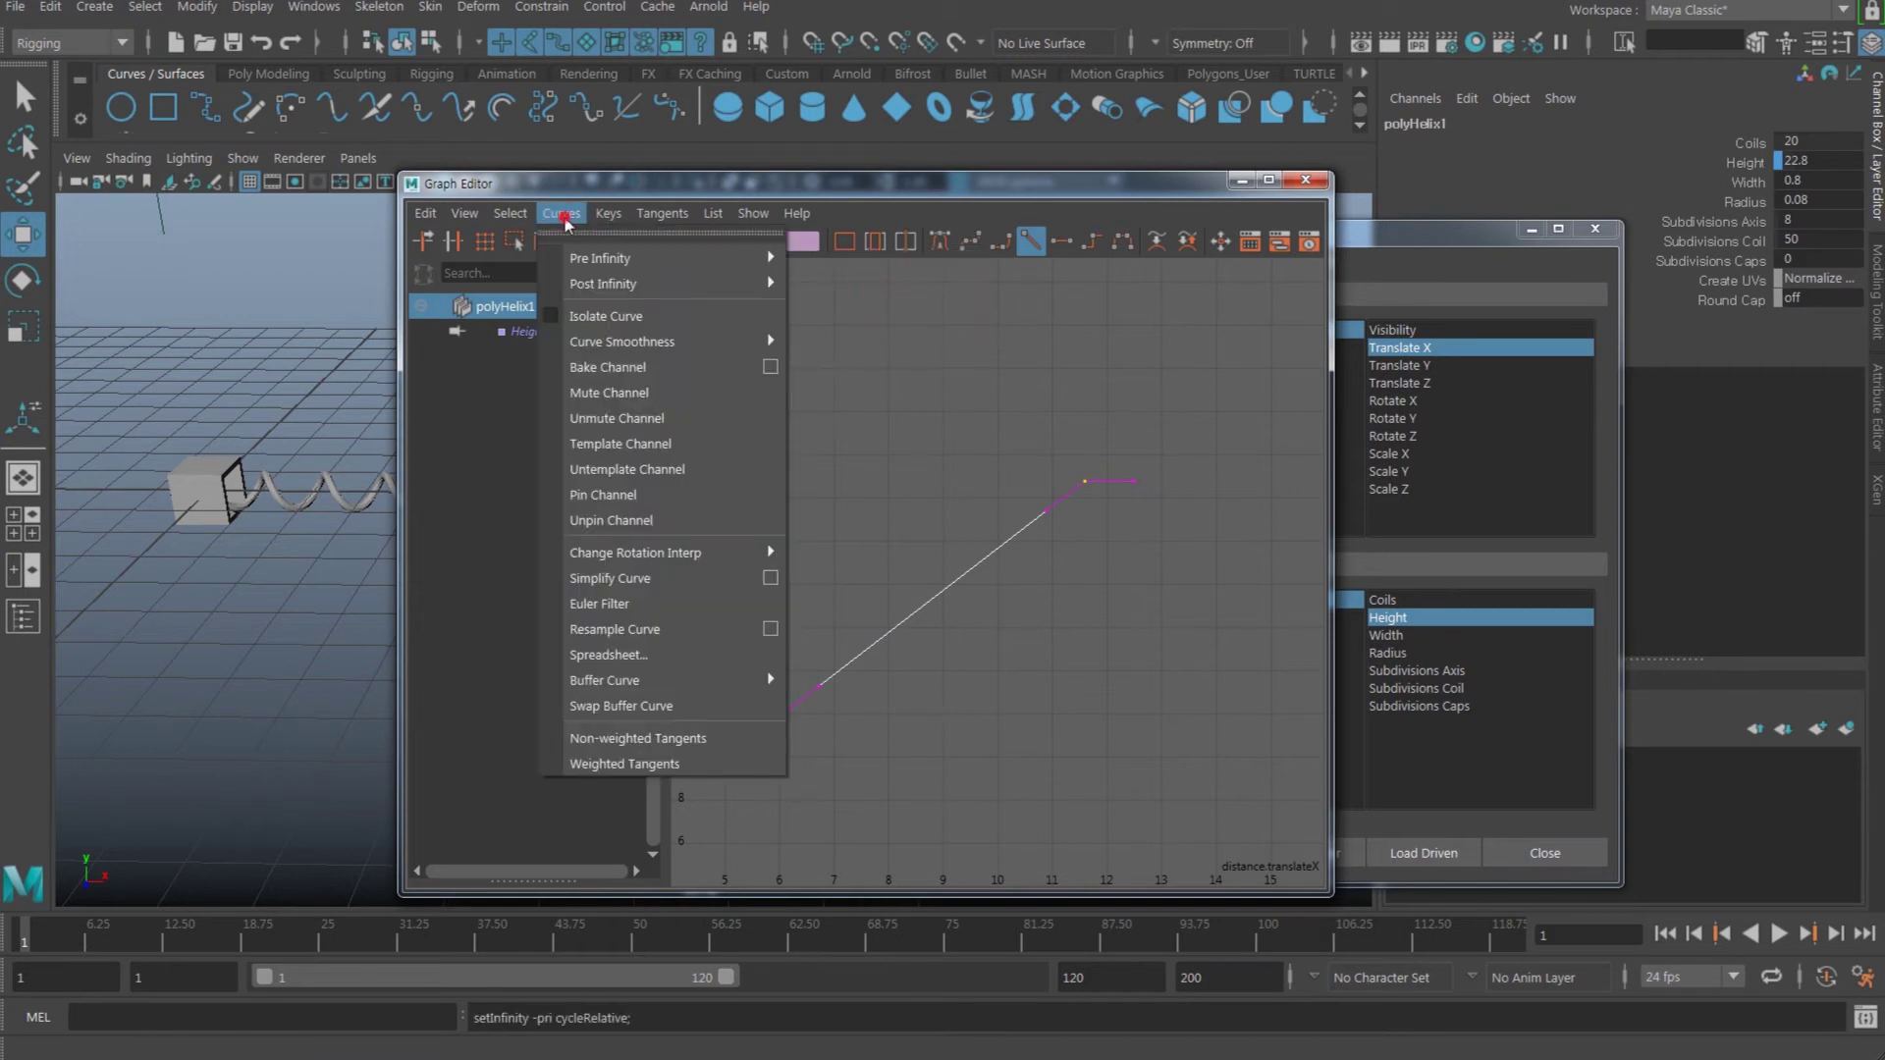
mouse_move(596, 291)
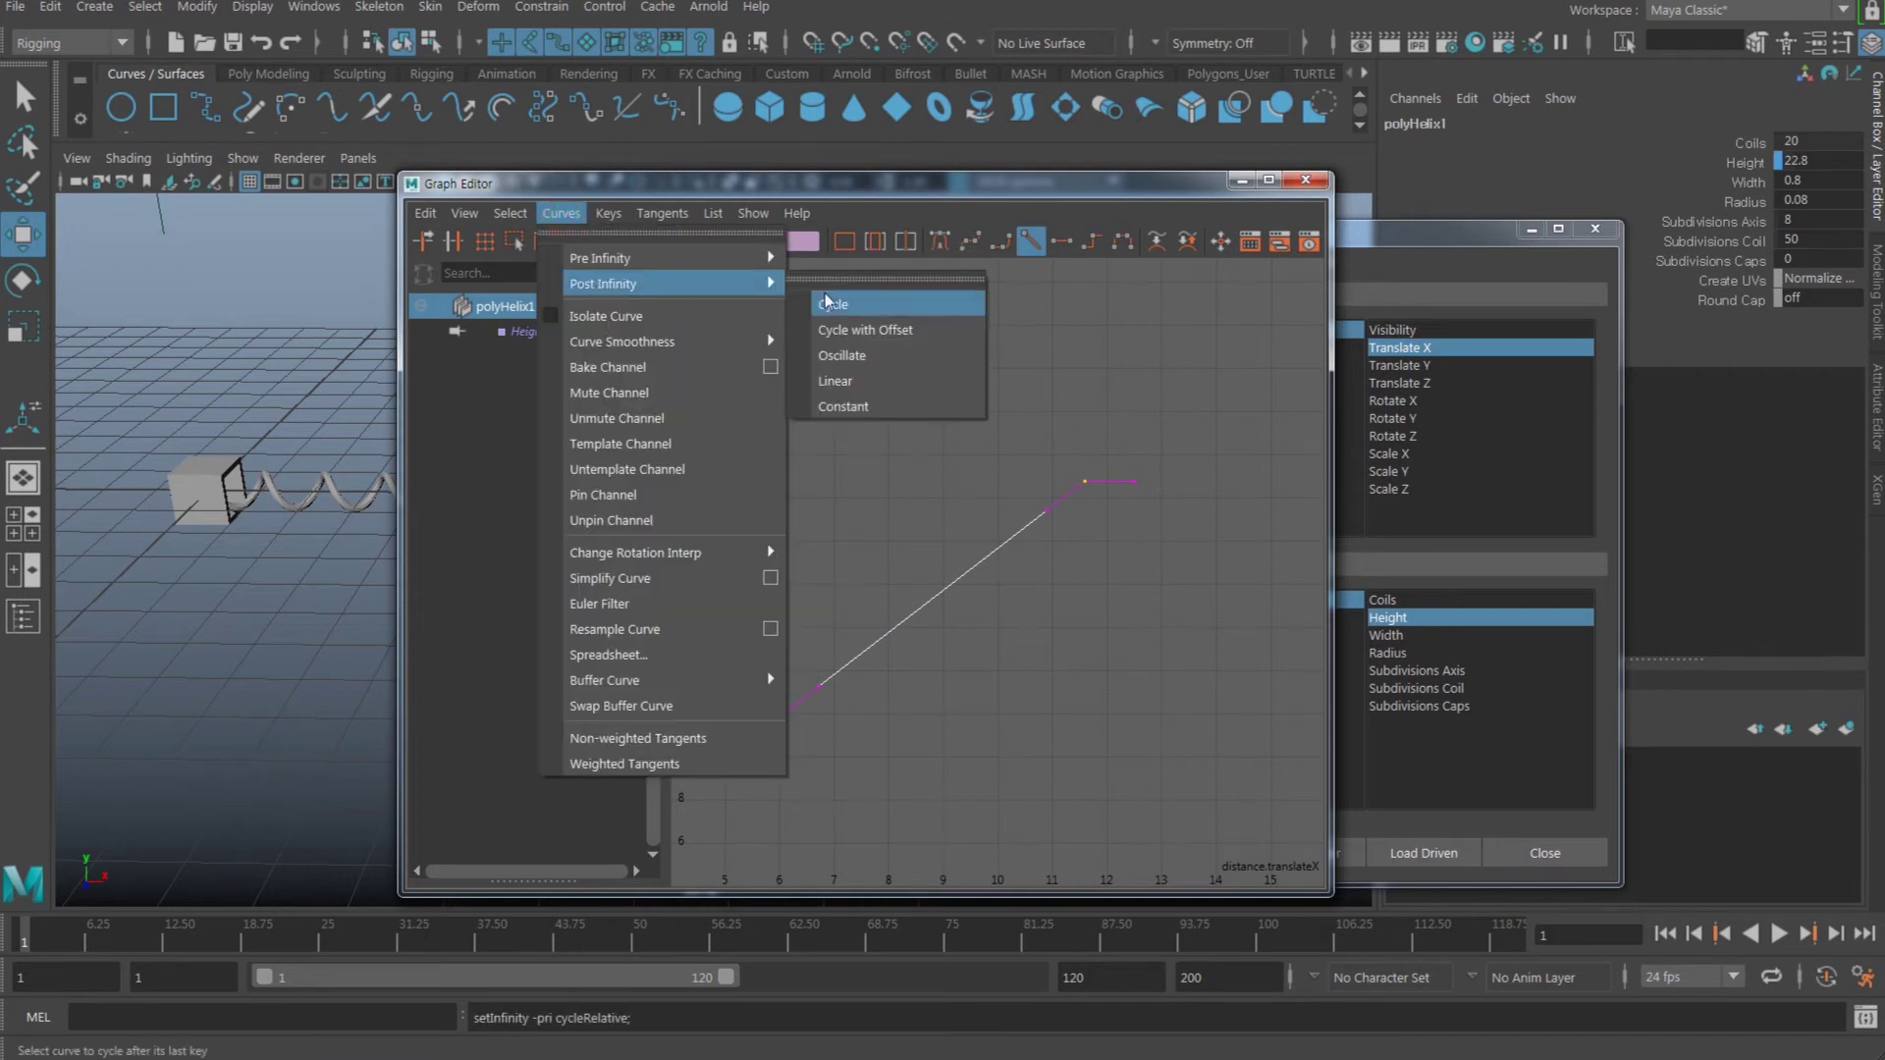
click(896, 339)
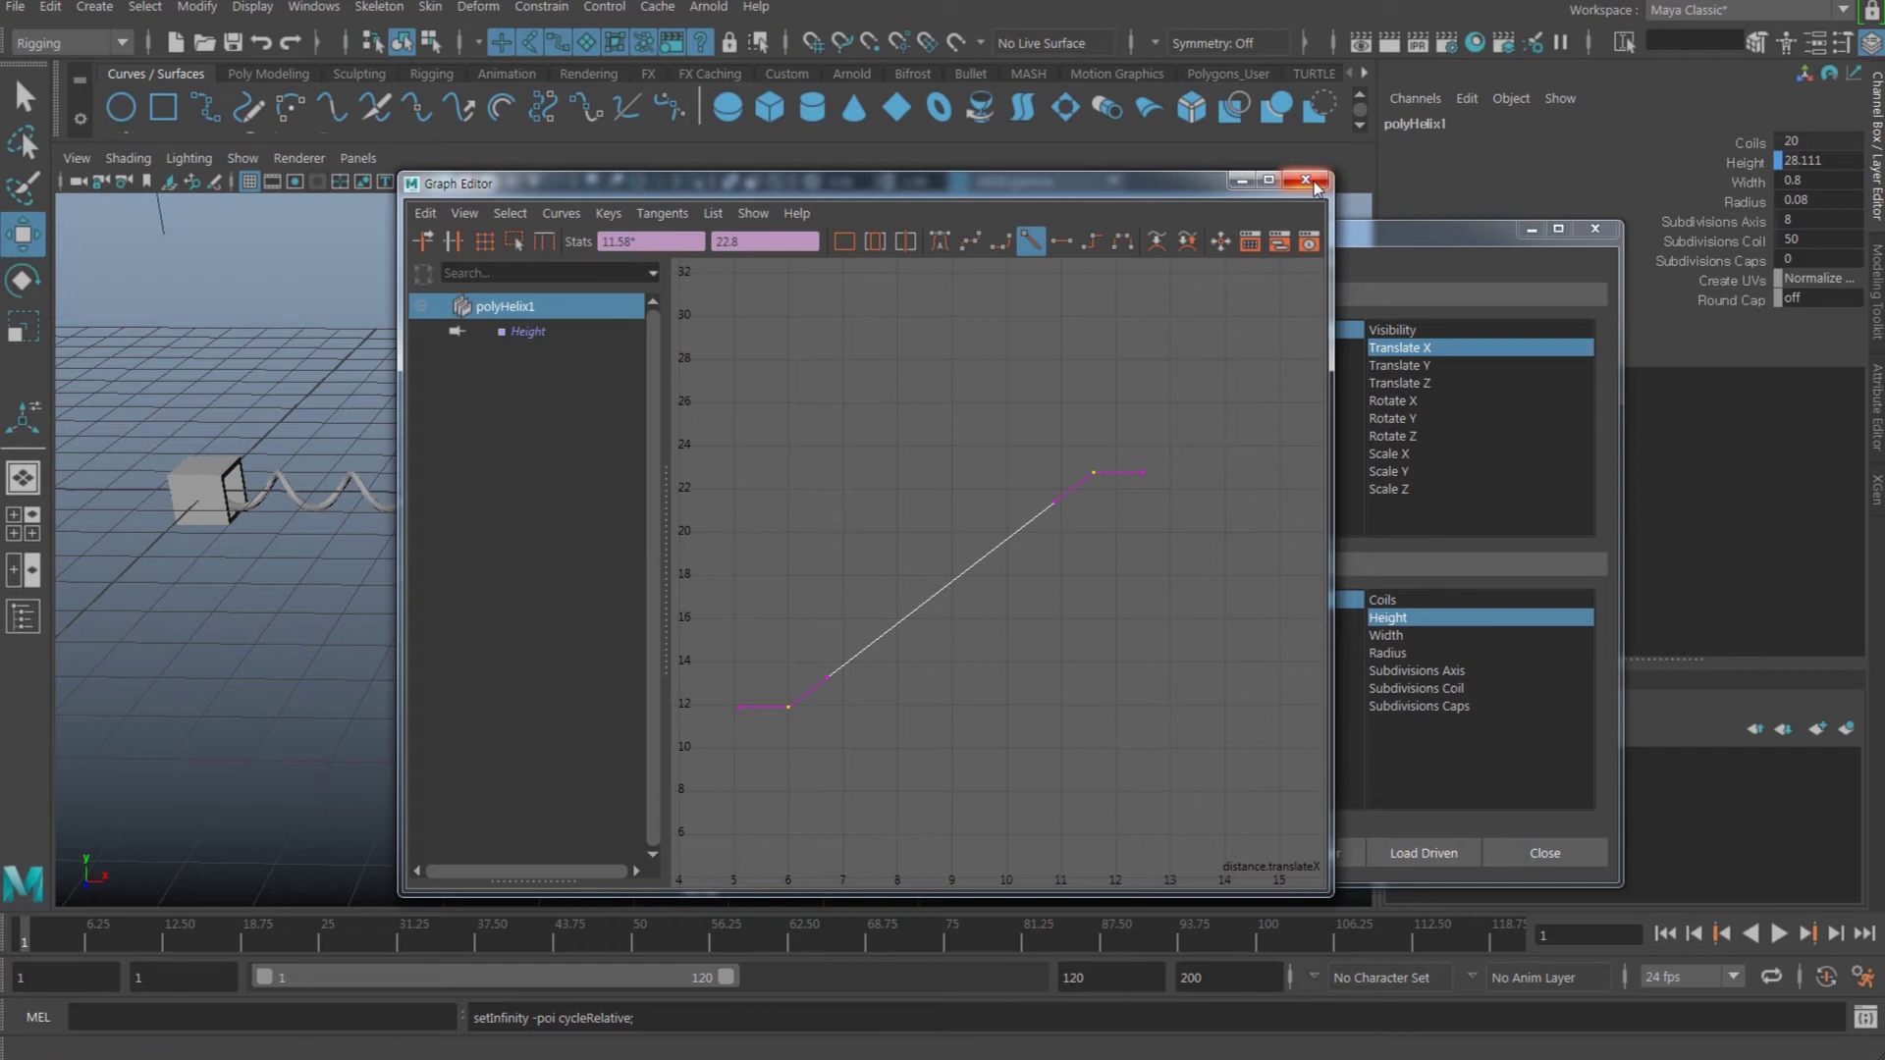
click(1306, 180)
- Clear the Set Driven Key window from the spring and slide the far cube along X to about 6.3
alt+middle_drag(901, 670, 926, 627)
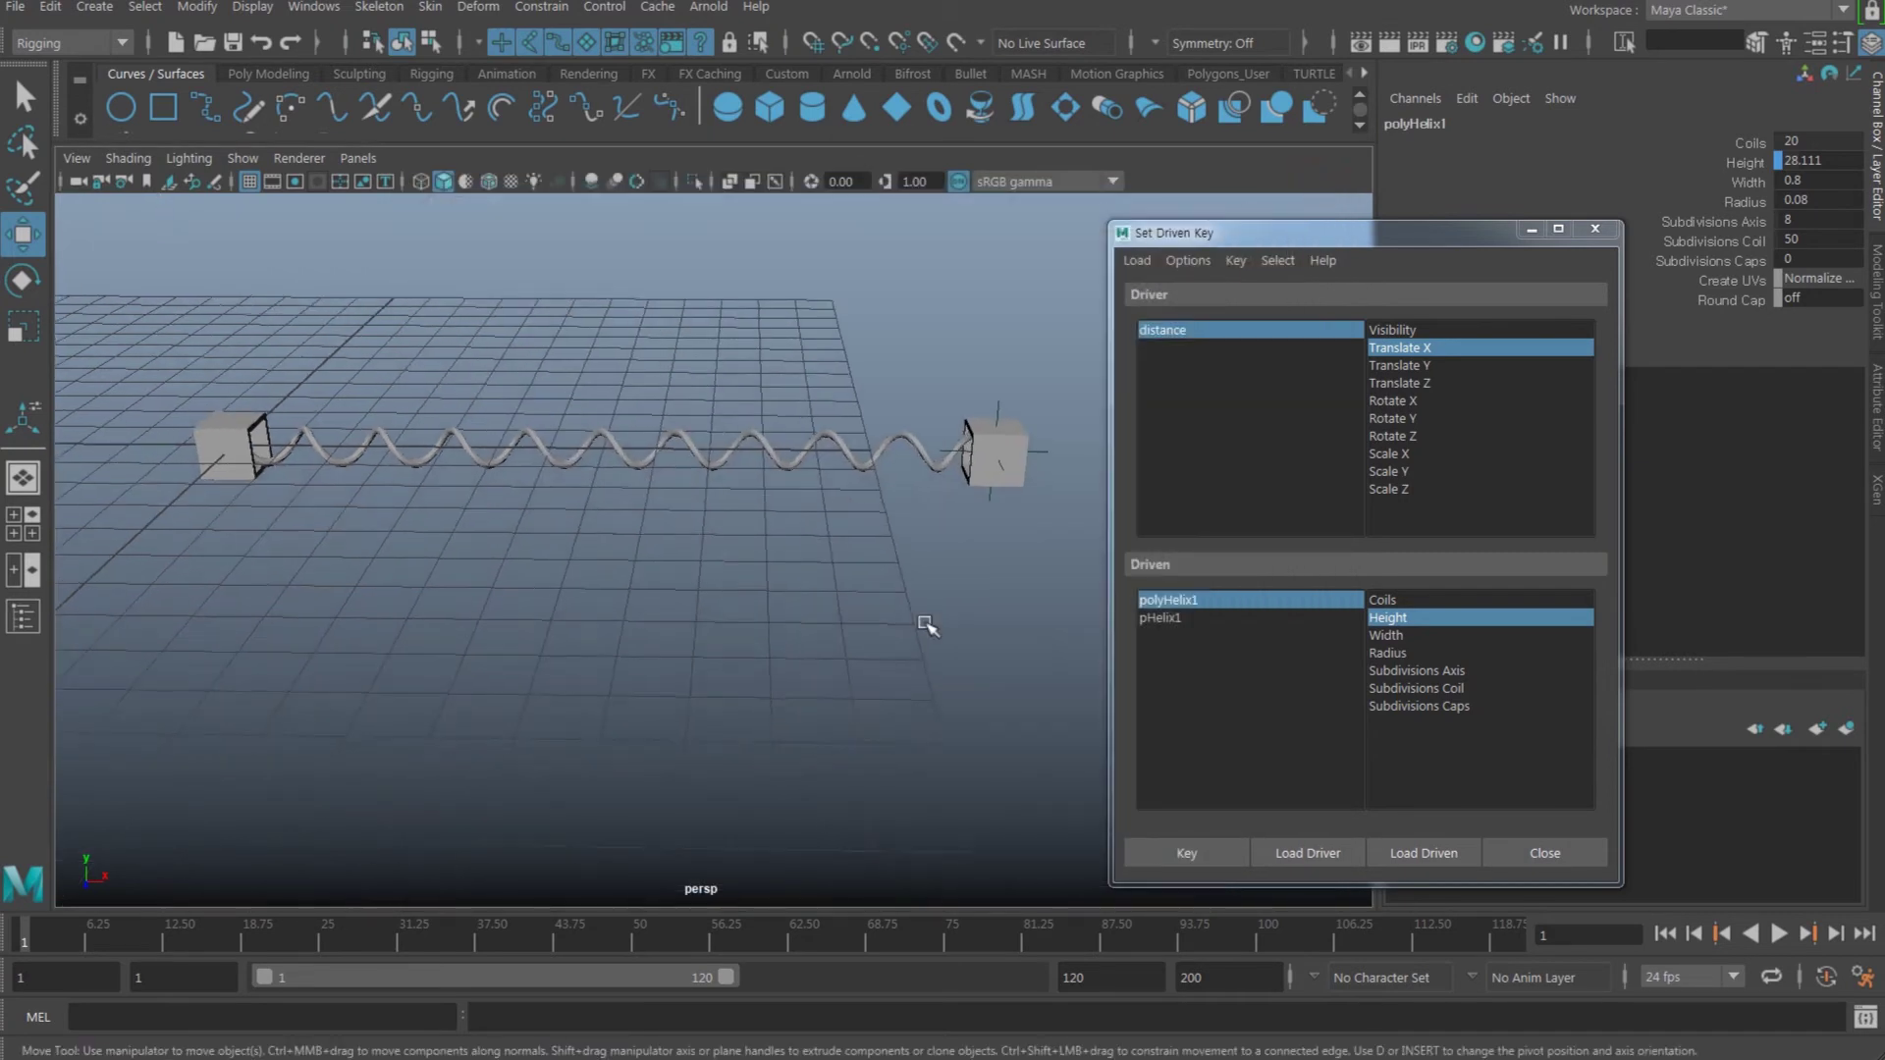
scroll(926, 627, down, 3)
drag(1233, 239, 1464, 317)
alt+drag(1080, 511, 732, 577)
click(930, 508)
alt+middle_drag(421, 585, 576, 539)
- Try moving the first cube to test how the spring follows, and undo the moves
click(538, 465)
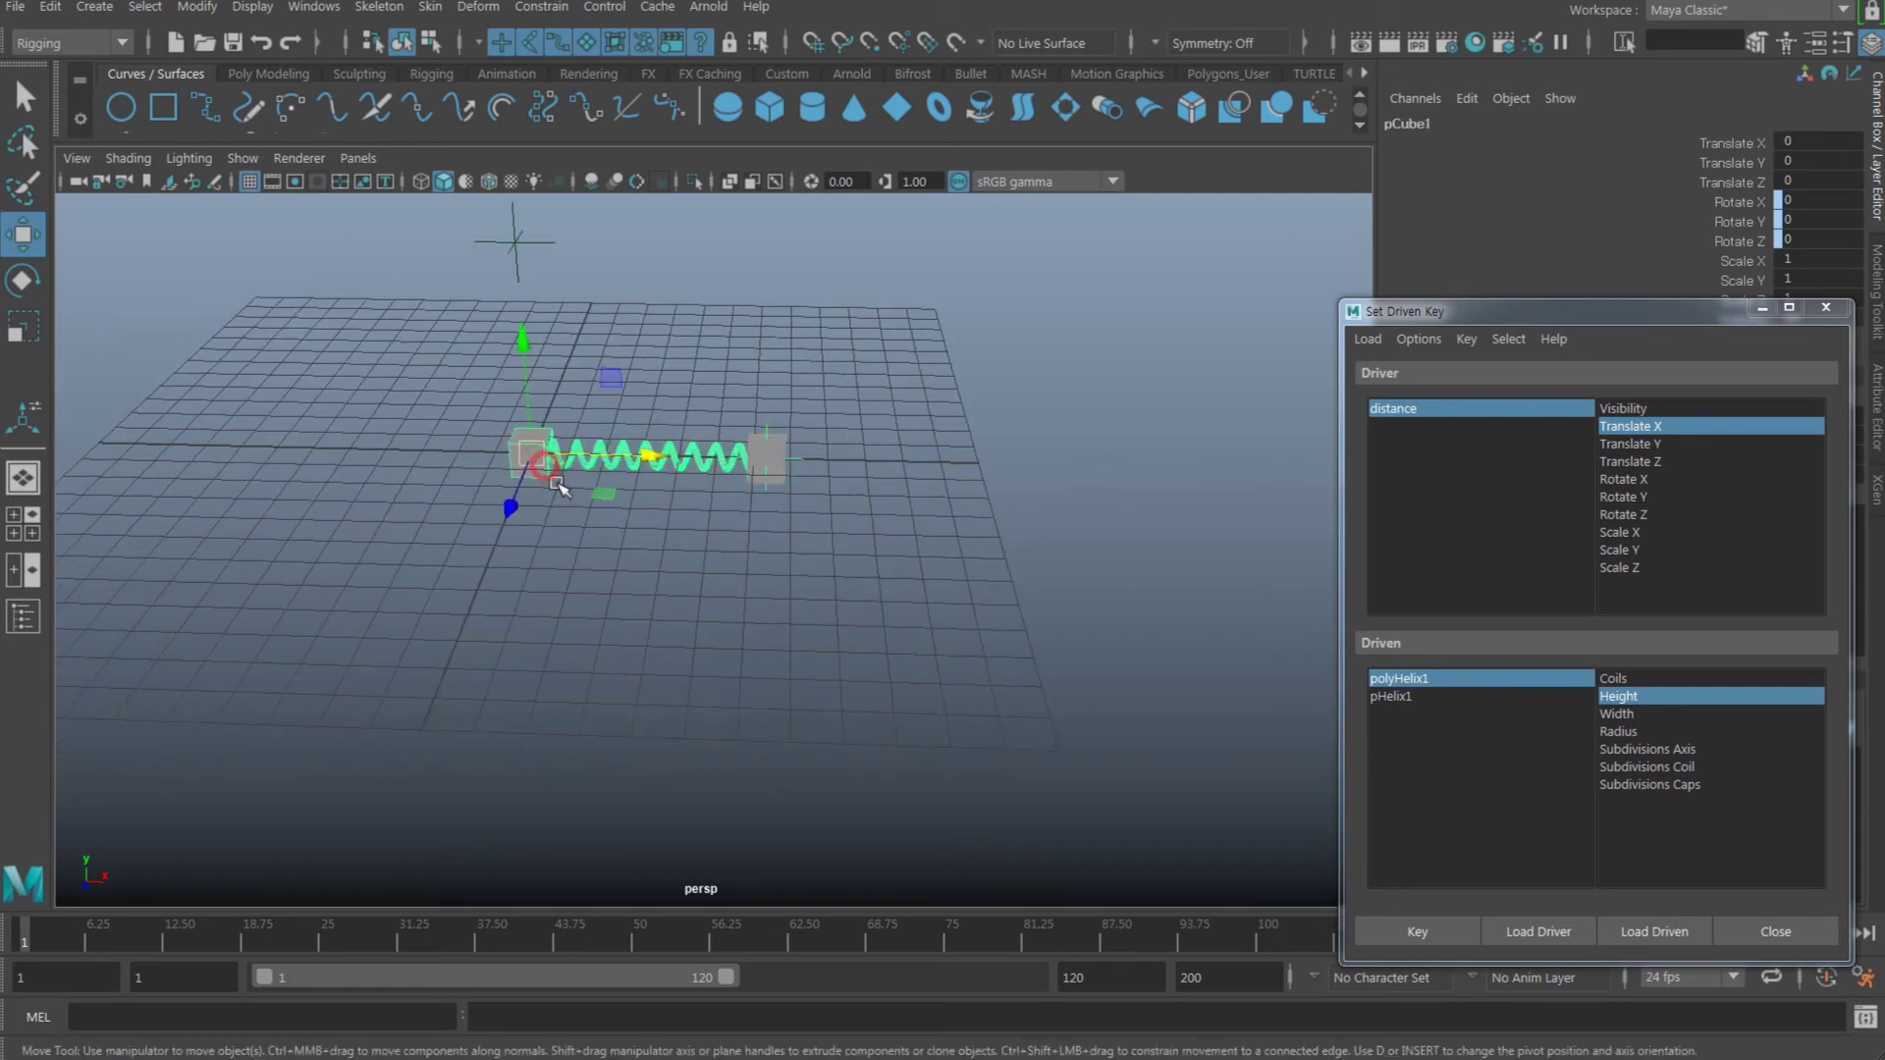
alt+drag(556, 487, 761, 518)
key(ctrl+z)
key(ctrl+z)
key(ctrl+z)
key(ctrl+z)
scroll(845, 448, up, 5)
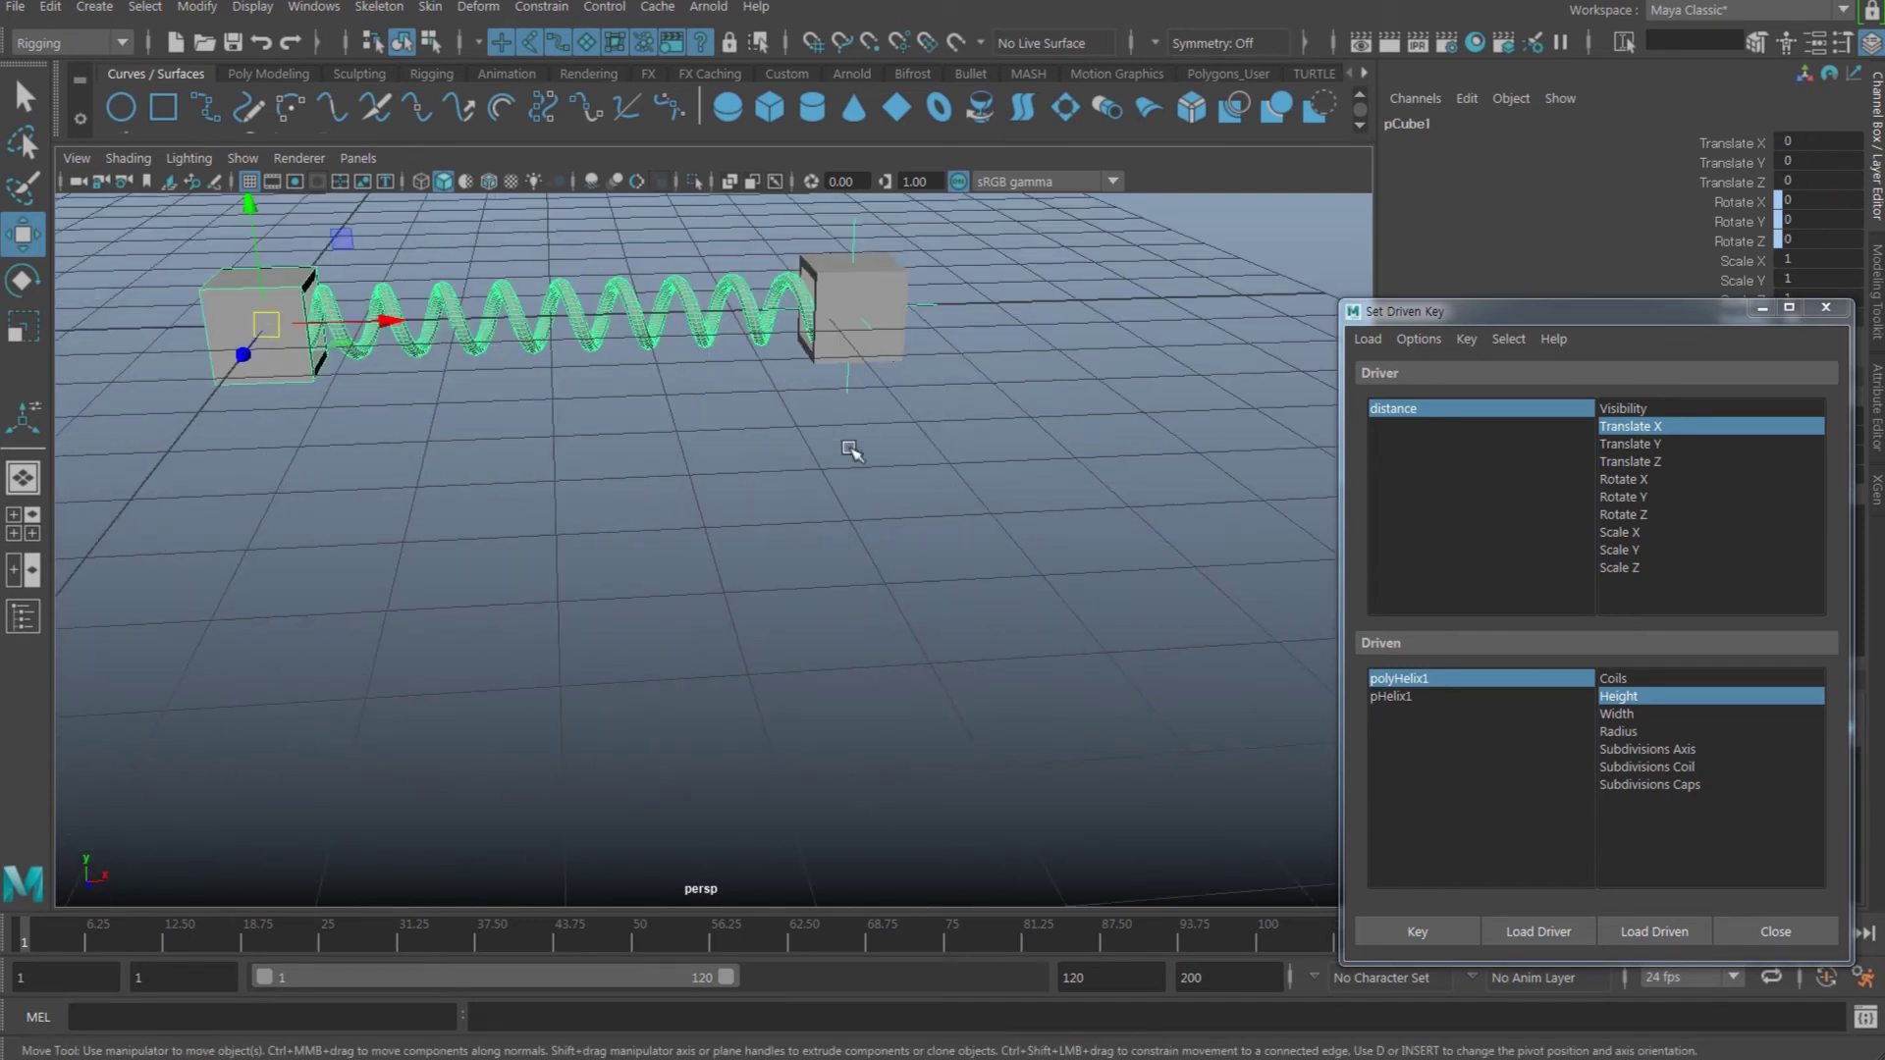
mouse_move(851, 451)
alt+mouse_down()
mouse_move(842, 551)
mouse_move(896, 521)
mouse_move(875, 585)
mouse_move(891, 569)
mouse_move(874, 514)
mouse_move(765, 520)
mouse_move(887, 521)
mouse_move(891, 472)
mouse_move(842, 476)
alt+mouse_up()
- Test the spring by sliding the second cube out along X to about 14 and back in to about 1.39
click(820, 471)
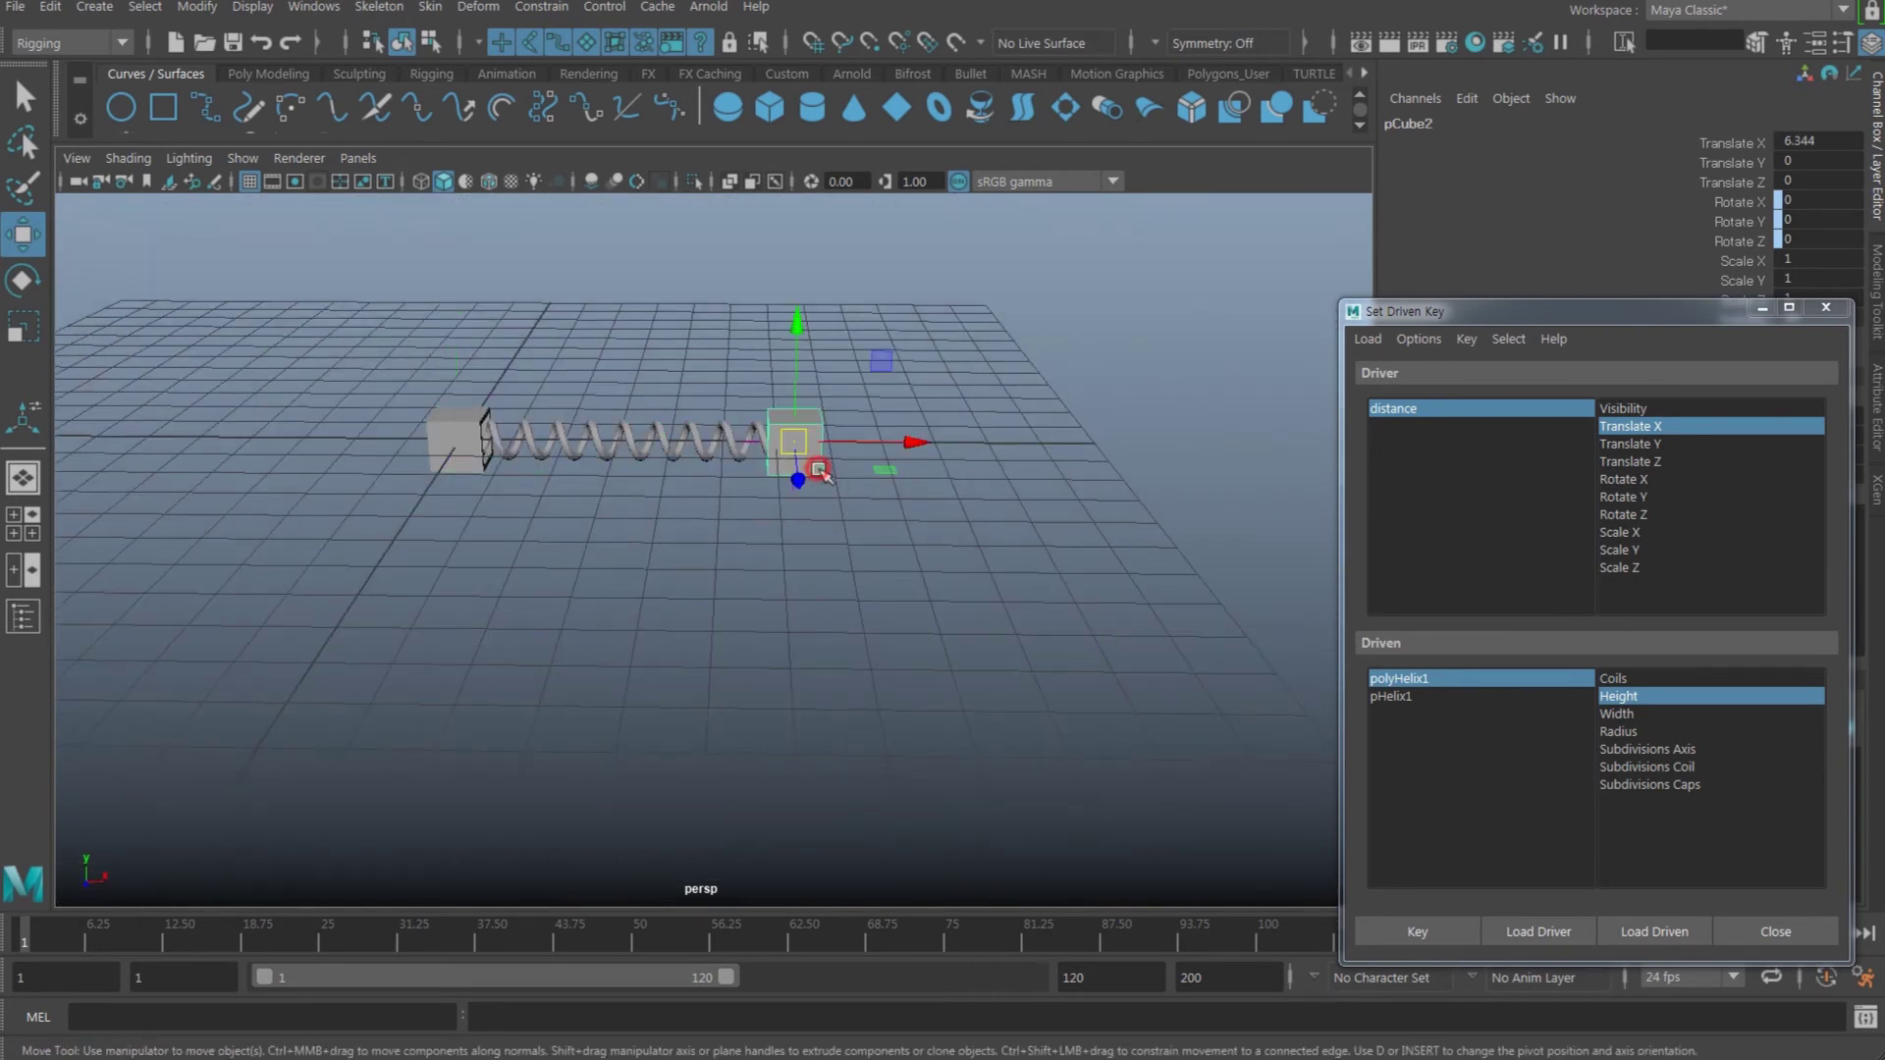
alt+drag(959, 531, 827, 551)
scroll(825, 550, up, 3)
scroll(825, 550, down, 1)
alt+middle_drag(875, 580, 693, 592)
drag(508, 483, 534, 488)
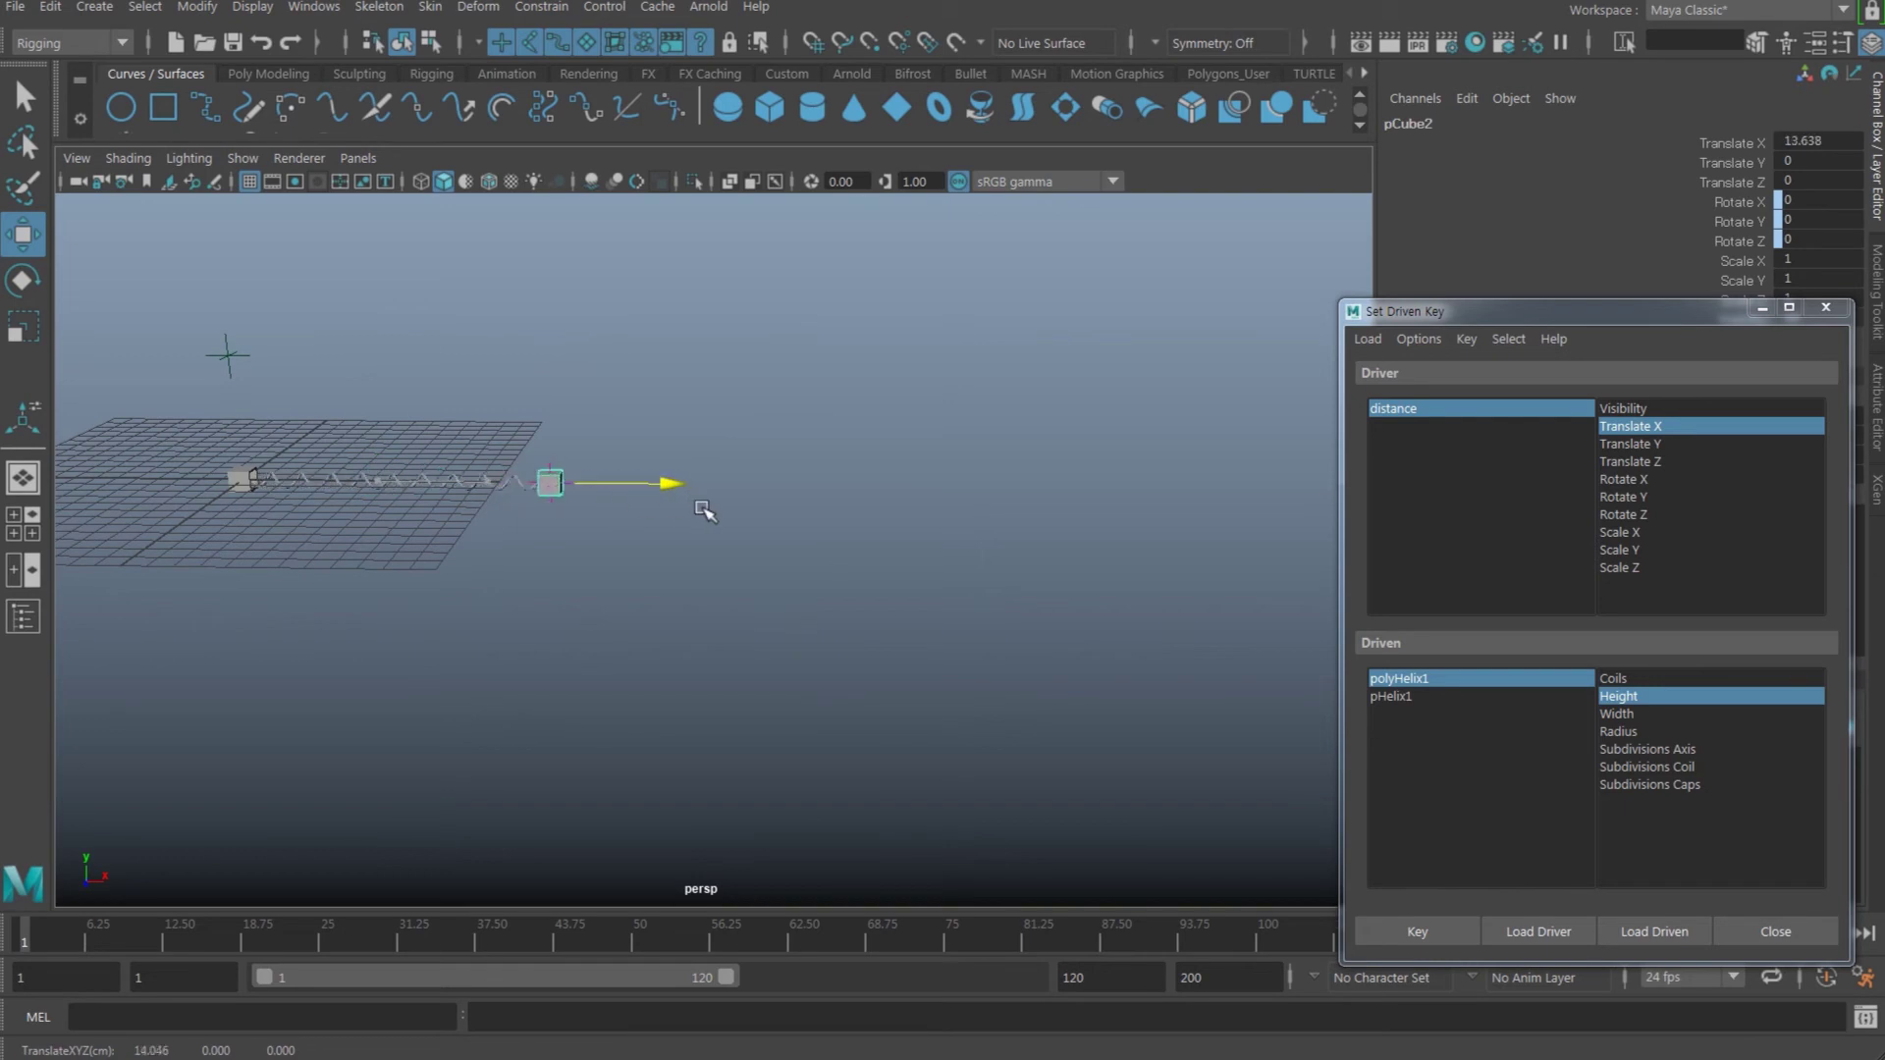
drag(705, 510, 389, 488)
- Inspect the compressed spring between the two cubes up close in wireframe display
key(f)
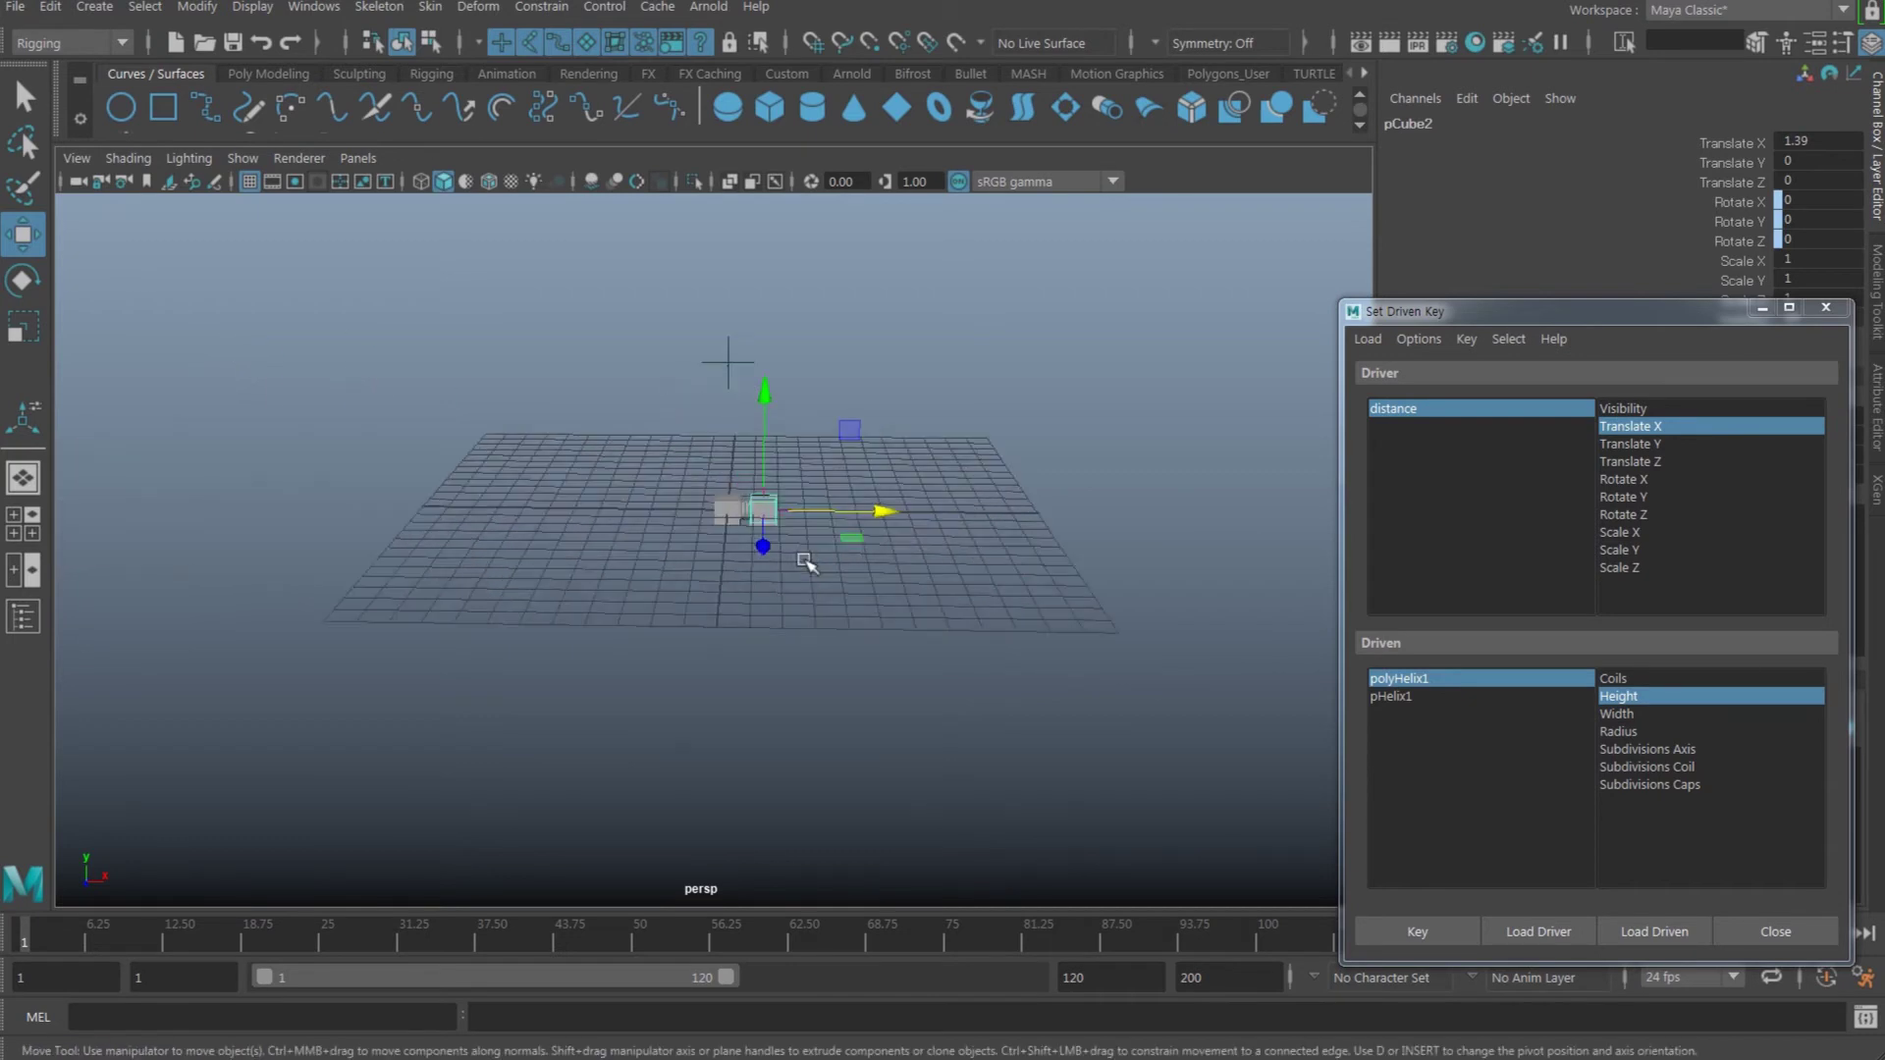
scroll(805, 561, up, 3)
alt+middle_drag(794, 657, 746, 665)
alt+right_drag(790, 669, 1131, 766)
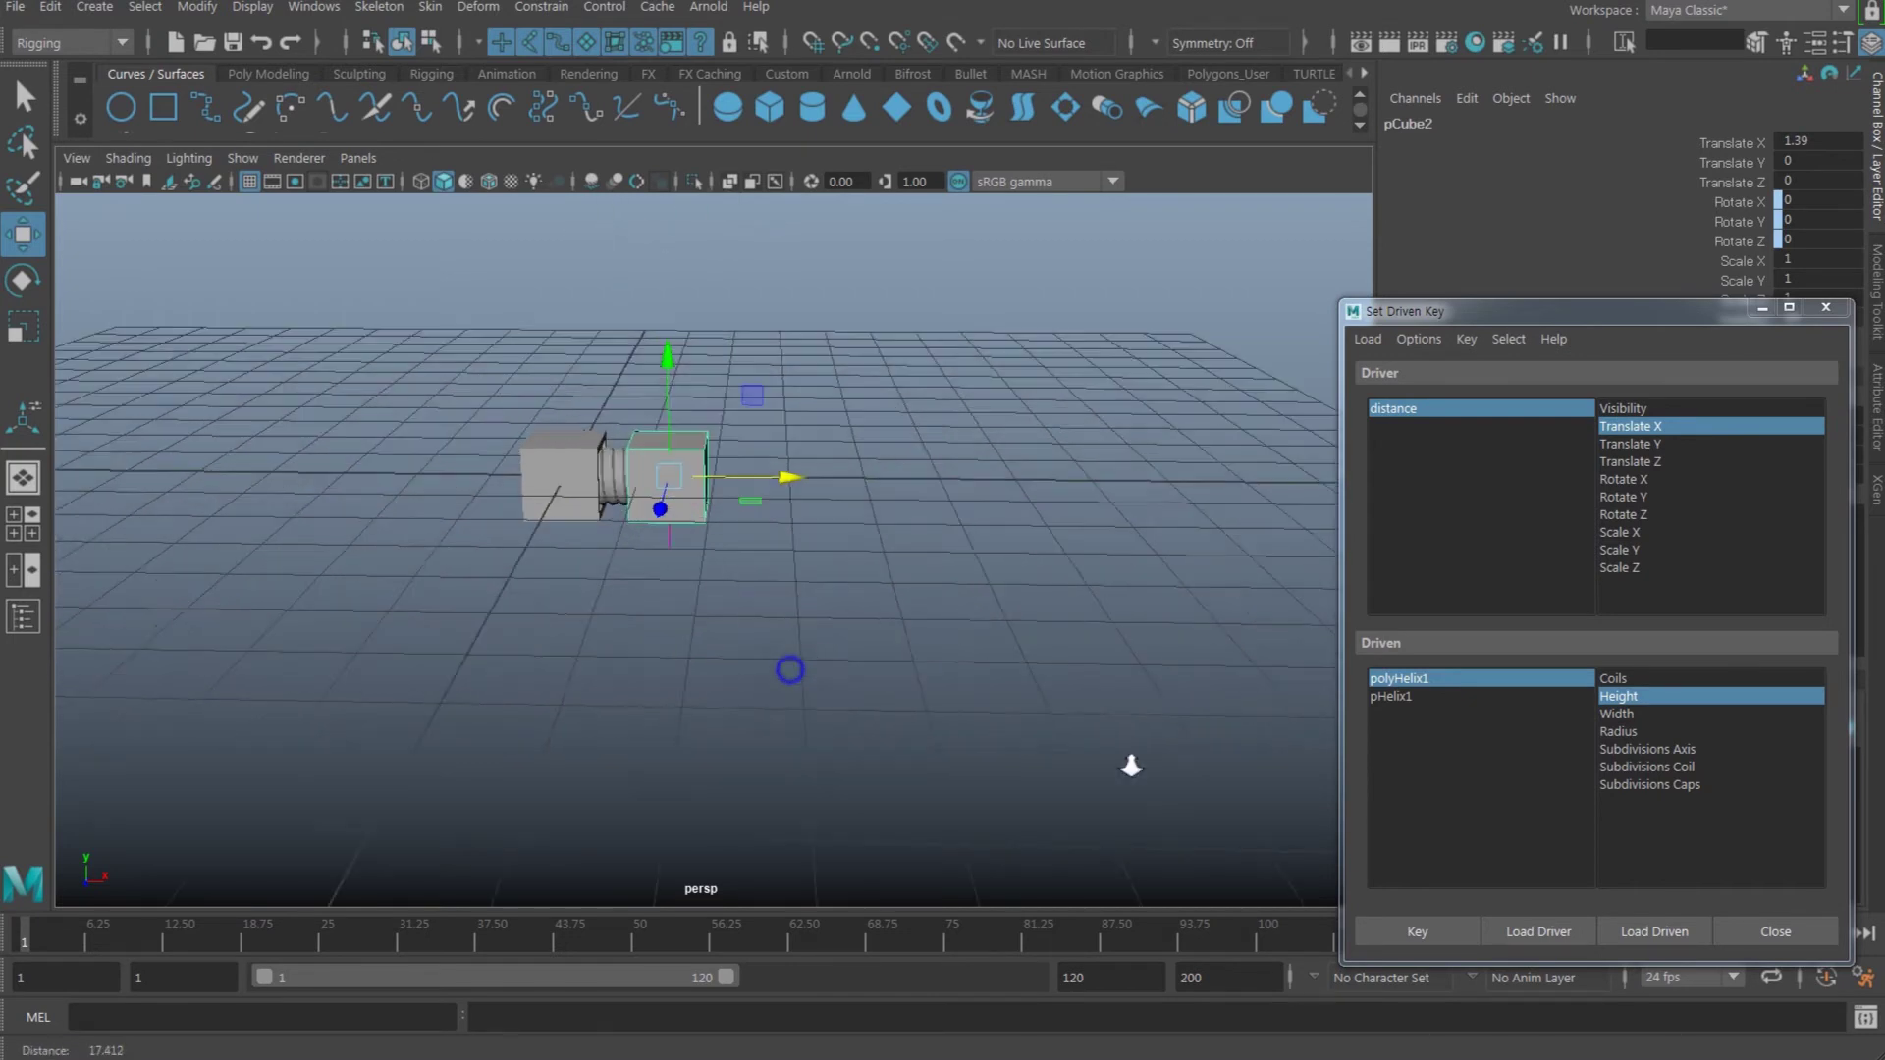
alt+drag(1131, 766, 933, 652)
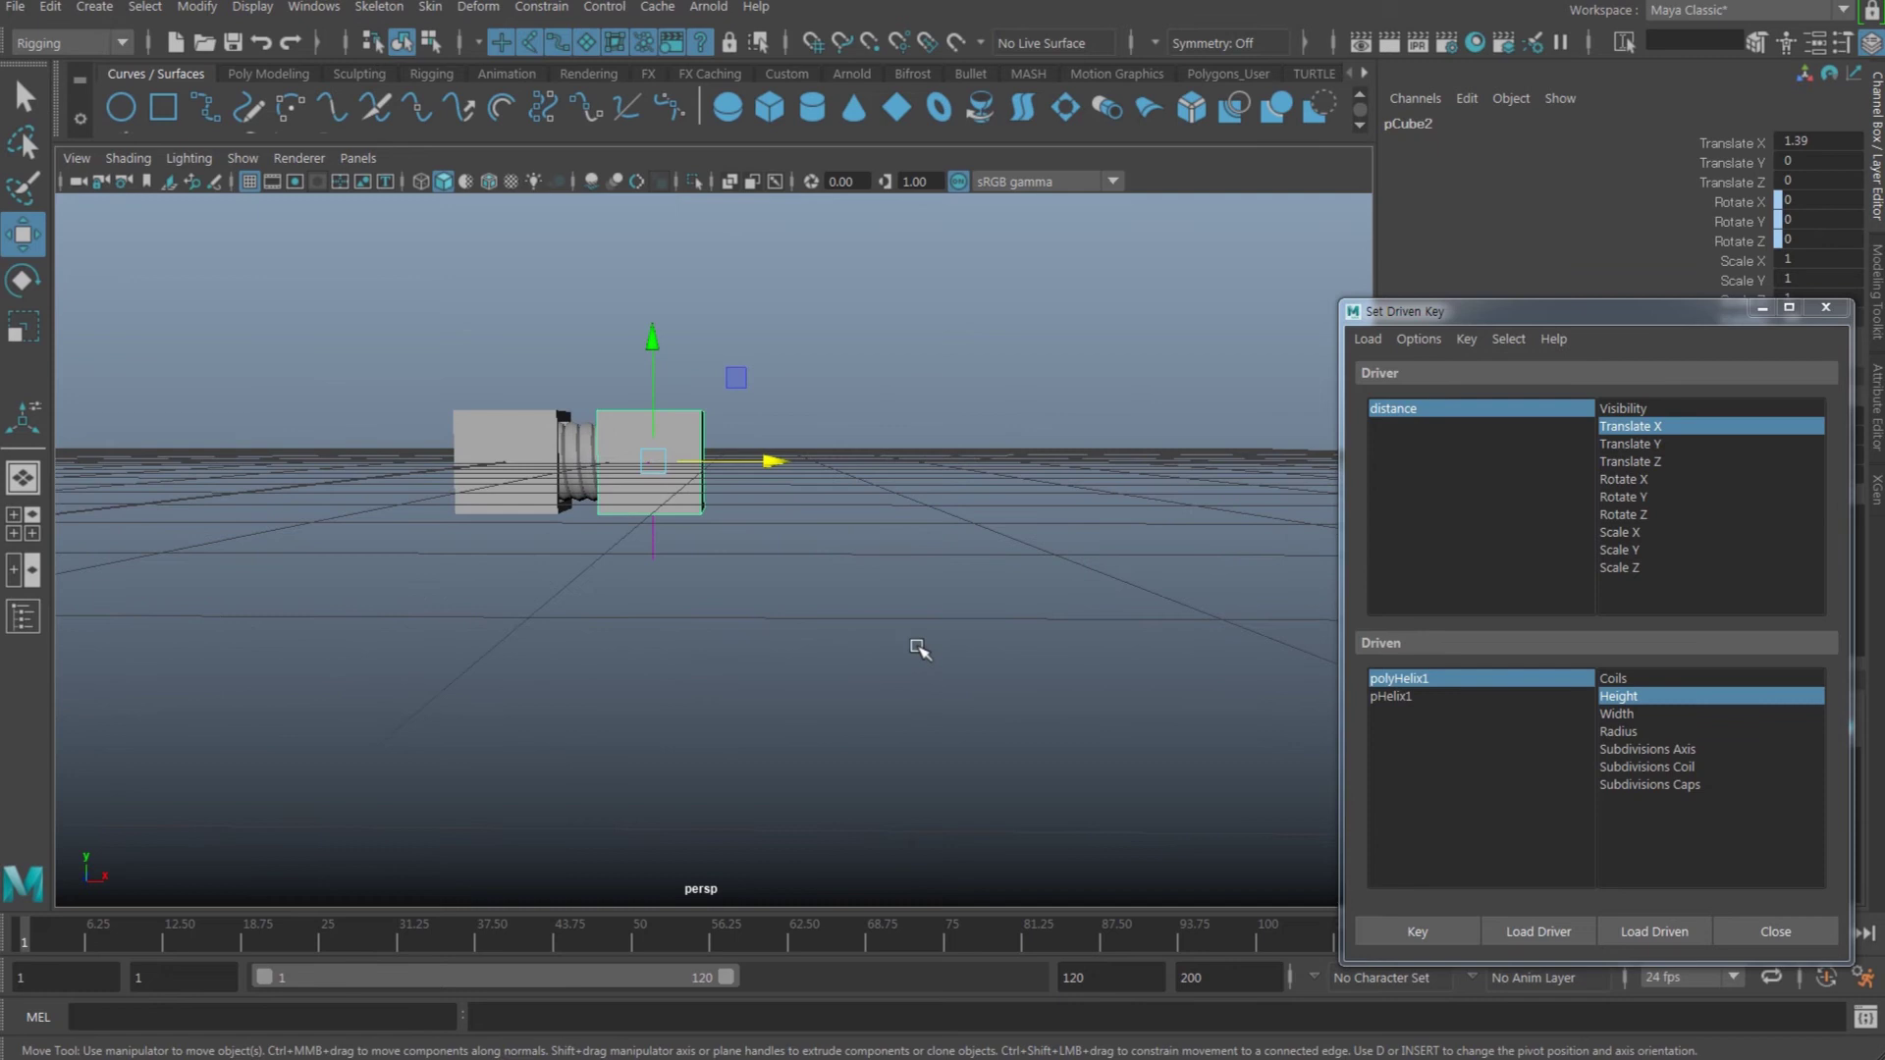
key(4)
alt+drag(895, 626, 820, 559)
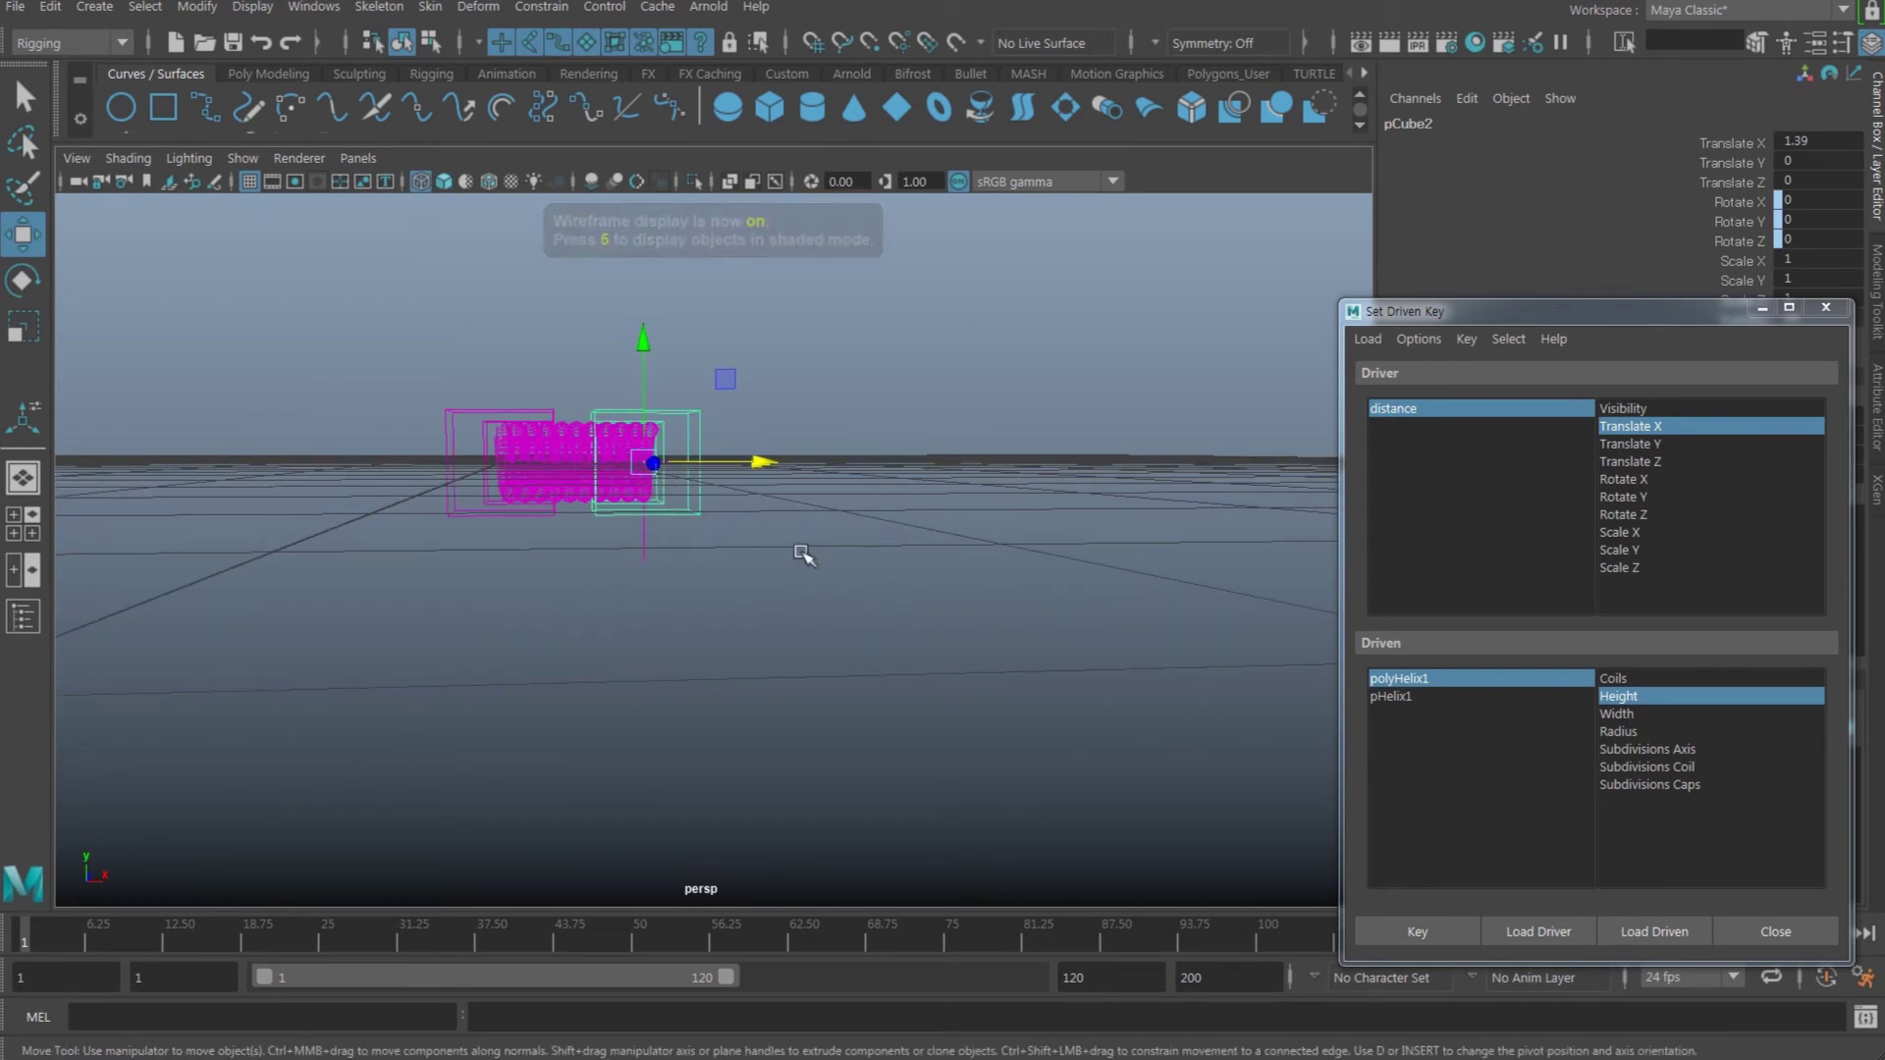
key(space)
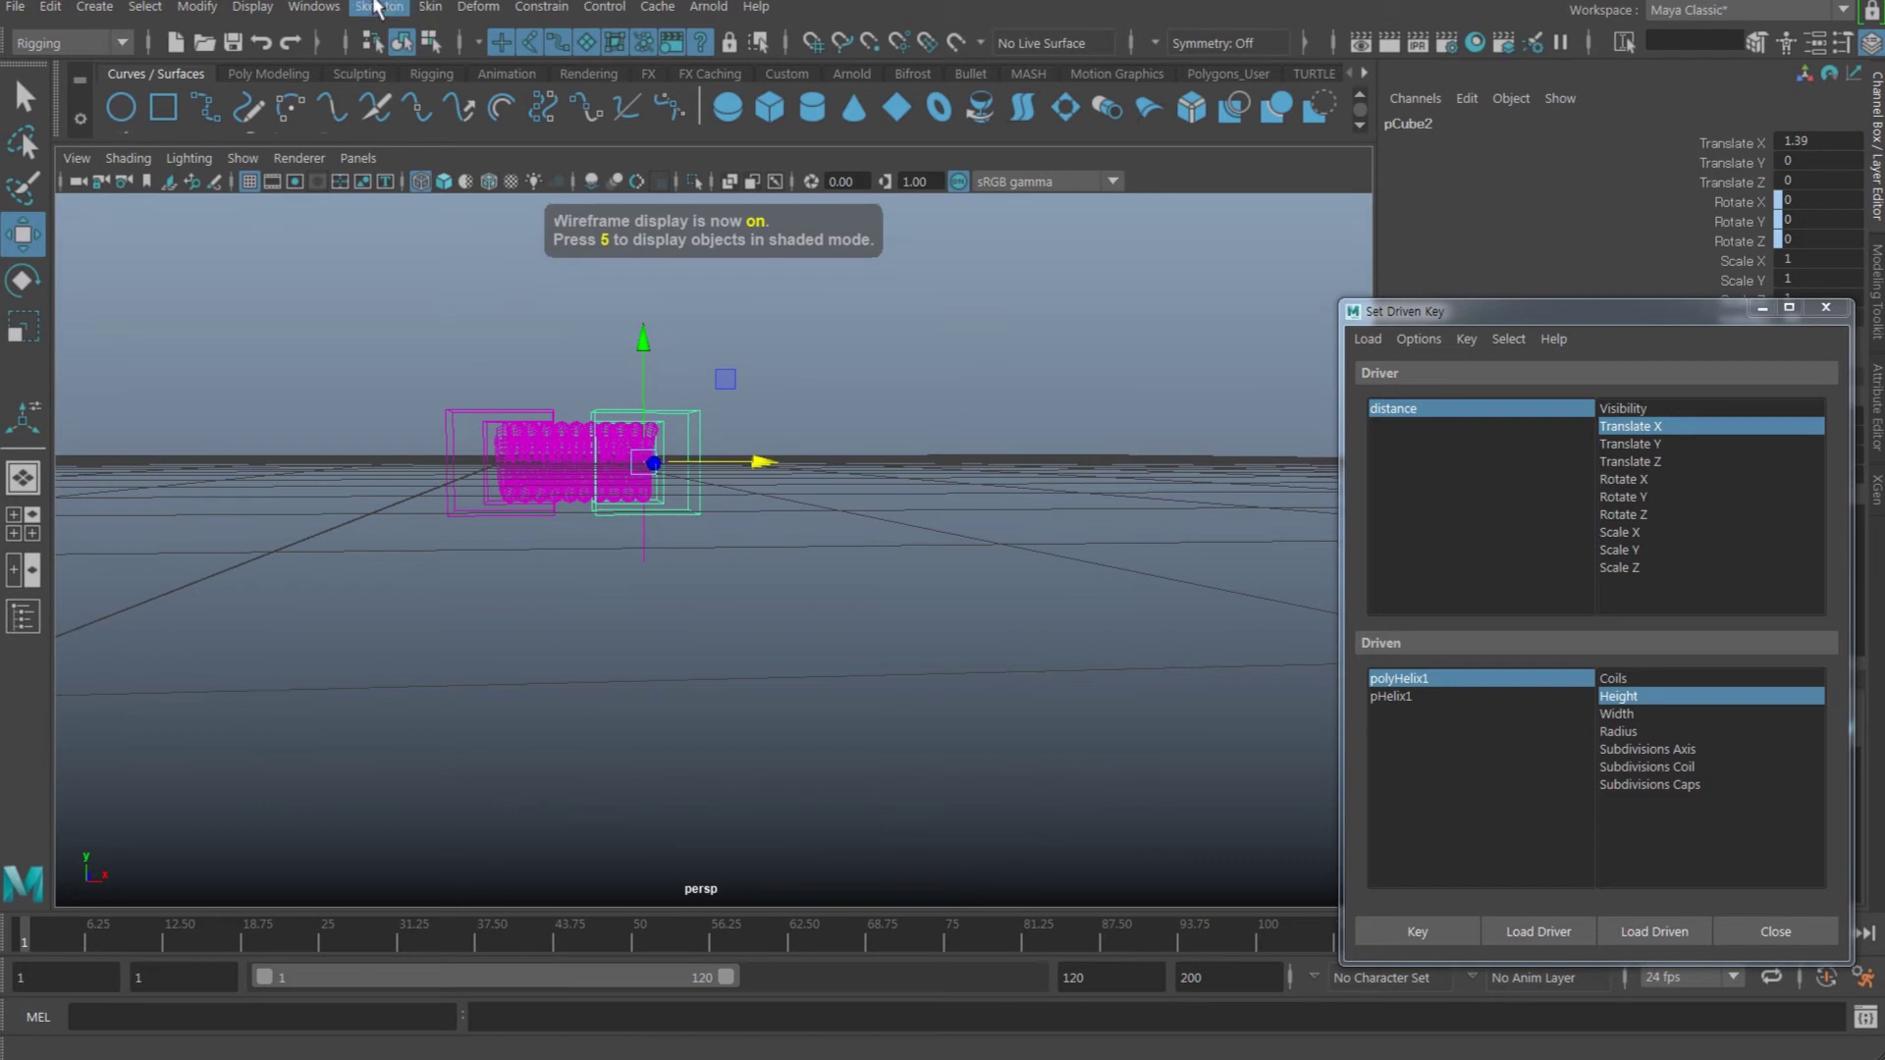
- Reopen the Graph Editor with the helix's Height curve loaded and place the window clear of the spring
click(313, 7)
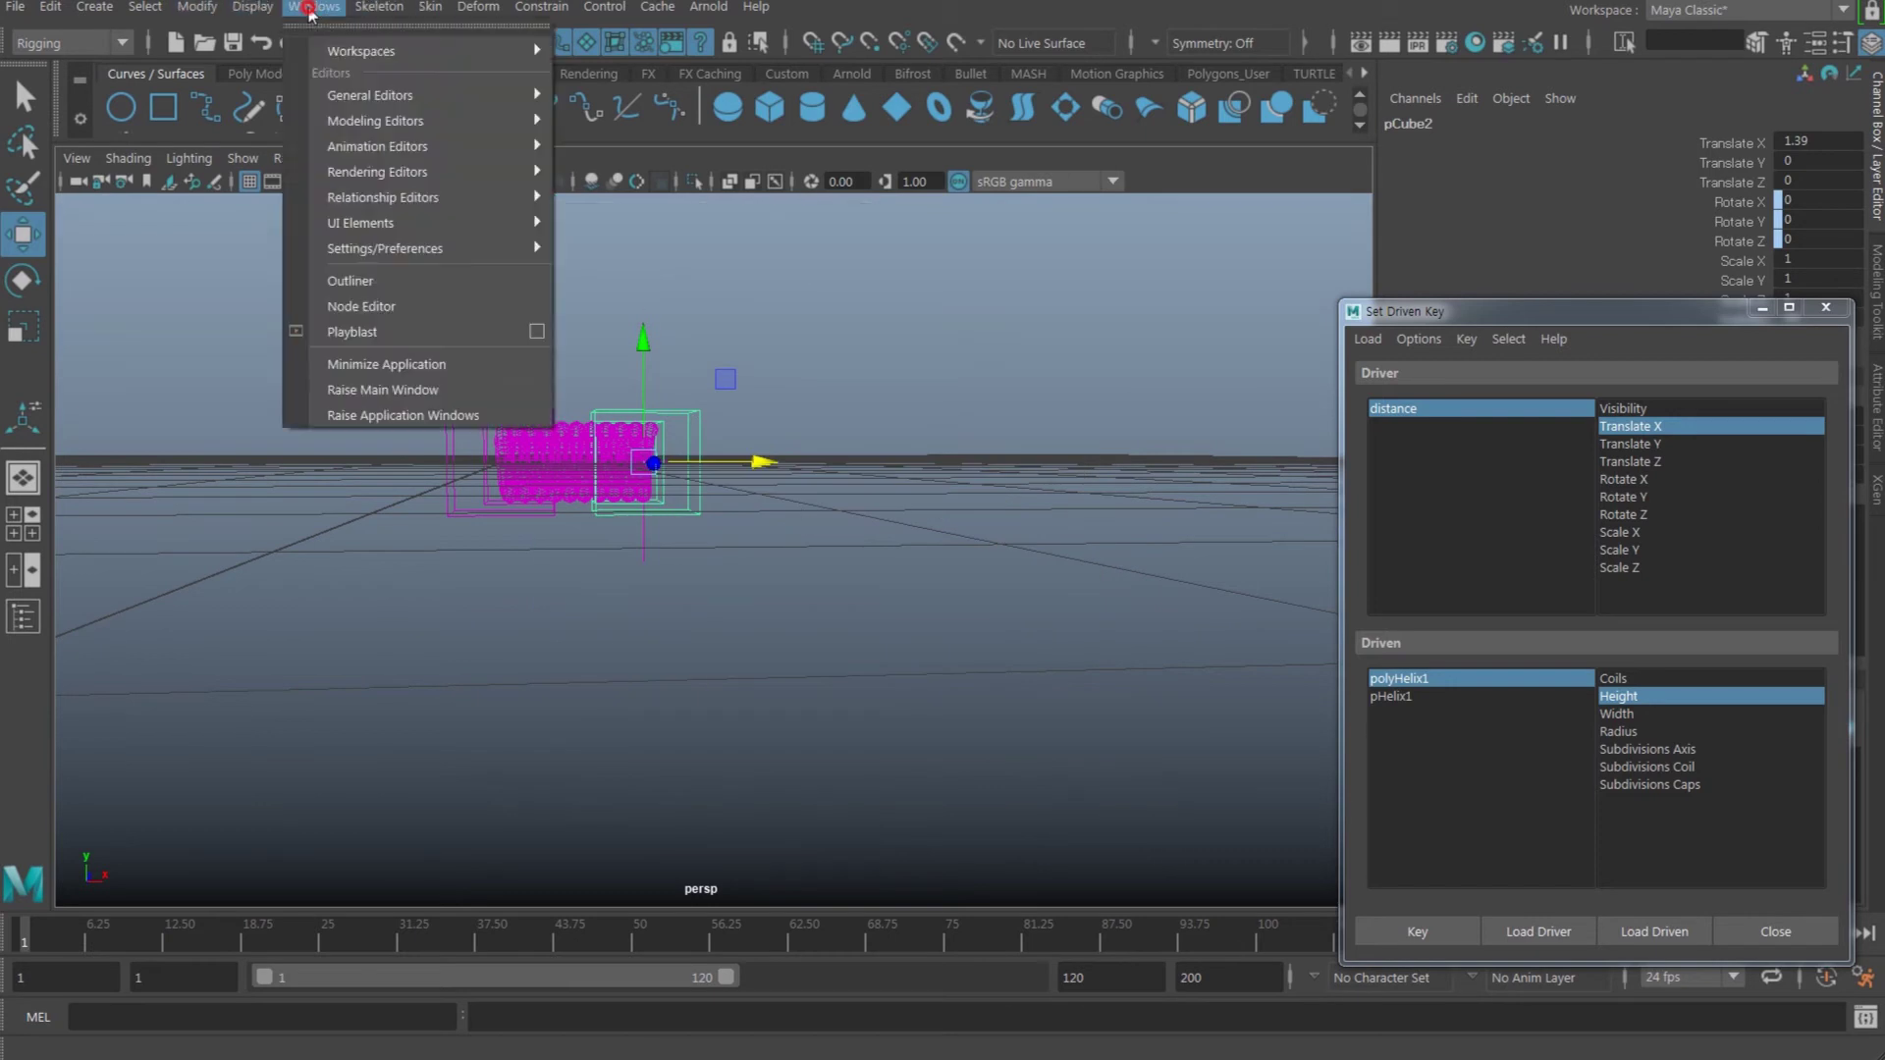
mouse_move(520, 146)
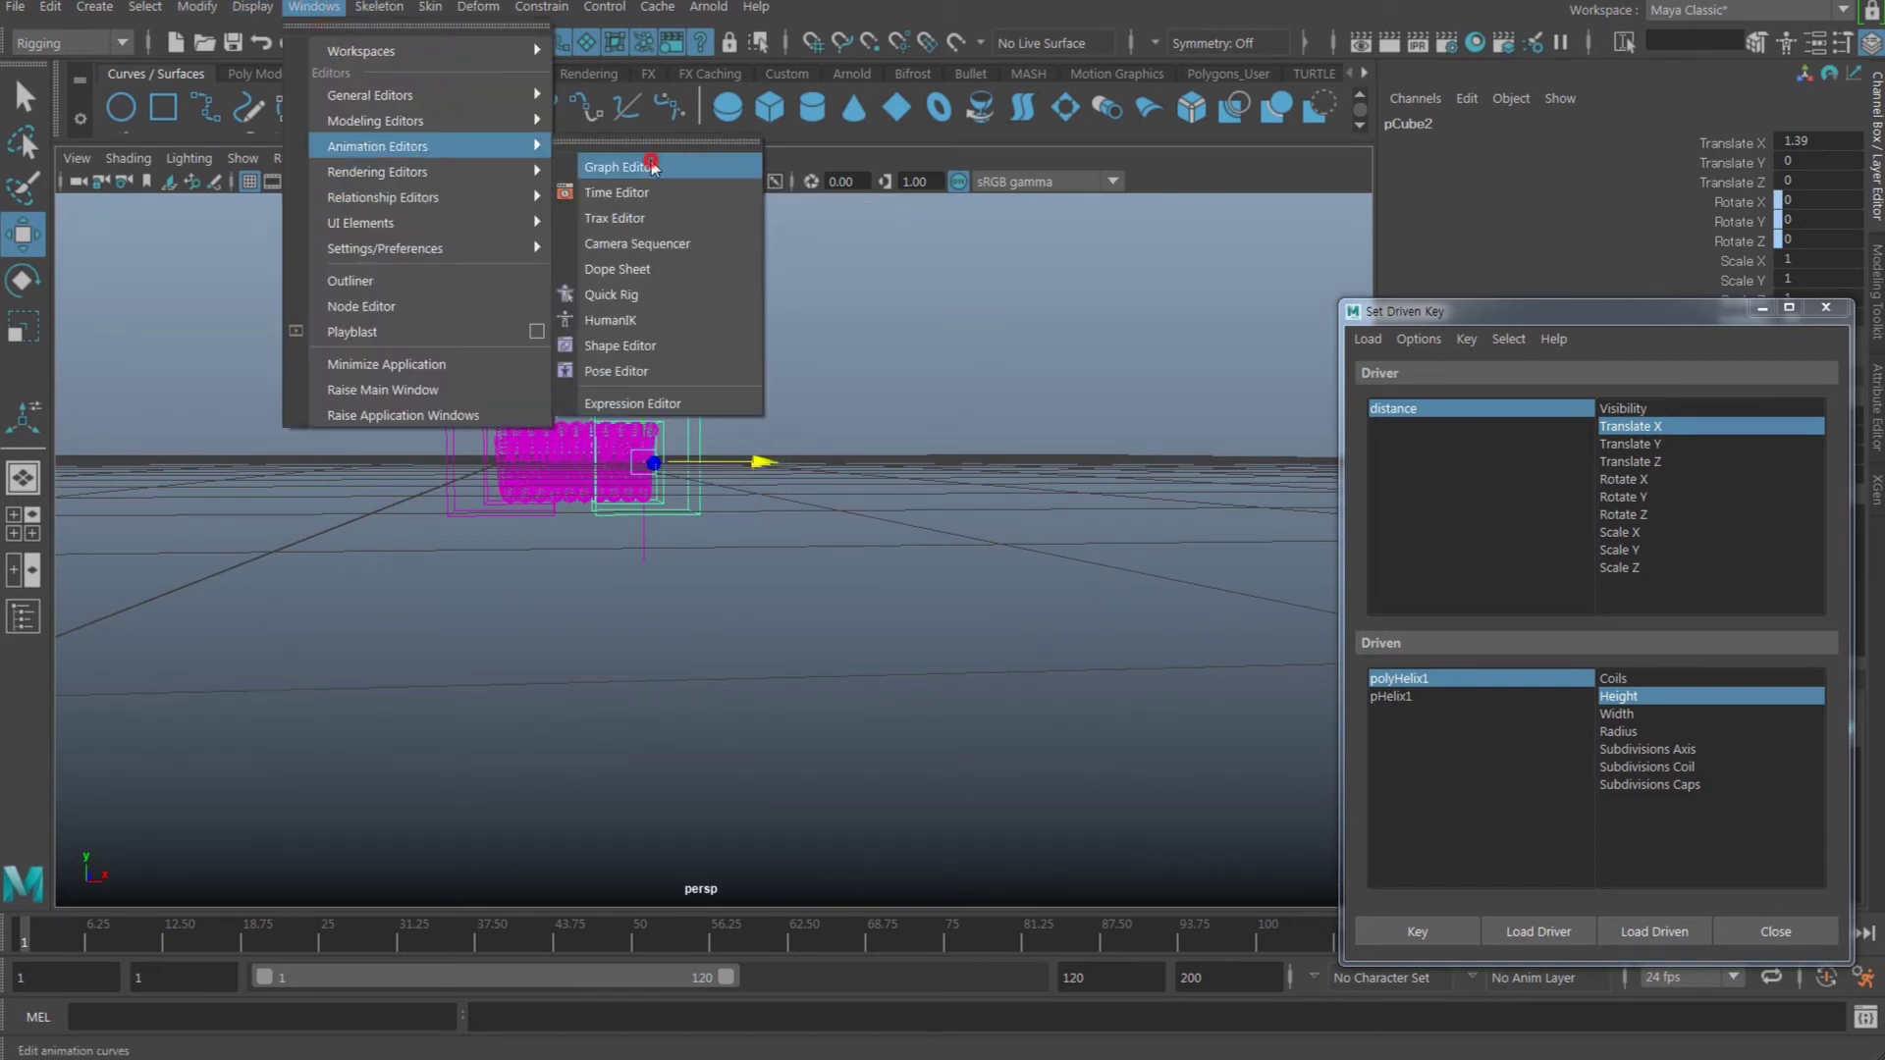
click(619, 166)
drag(885, 197, 1513, 203)
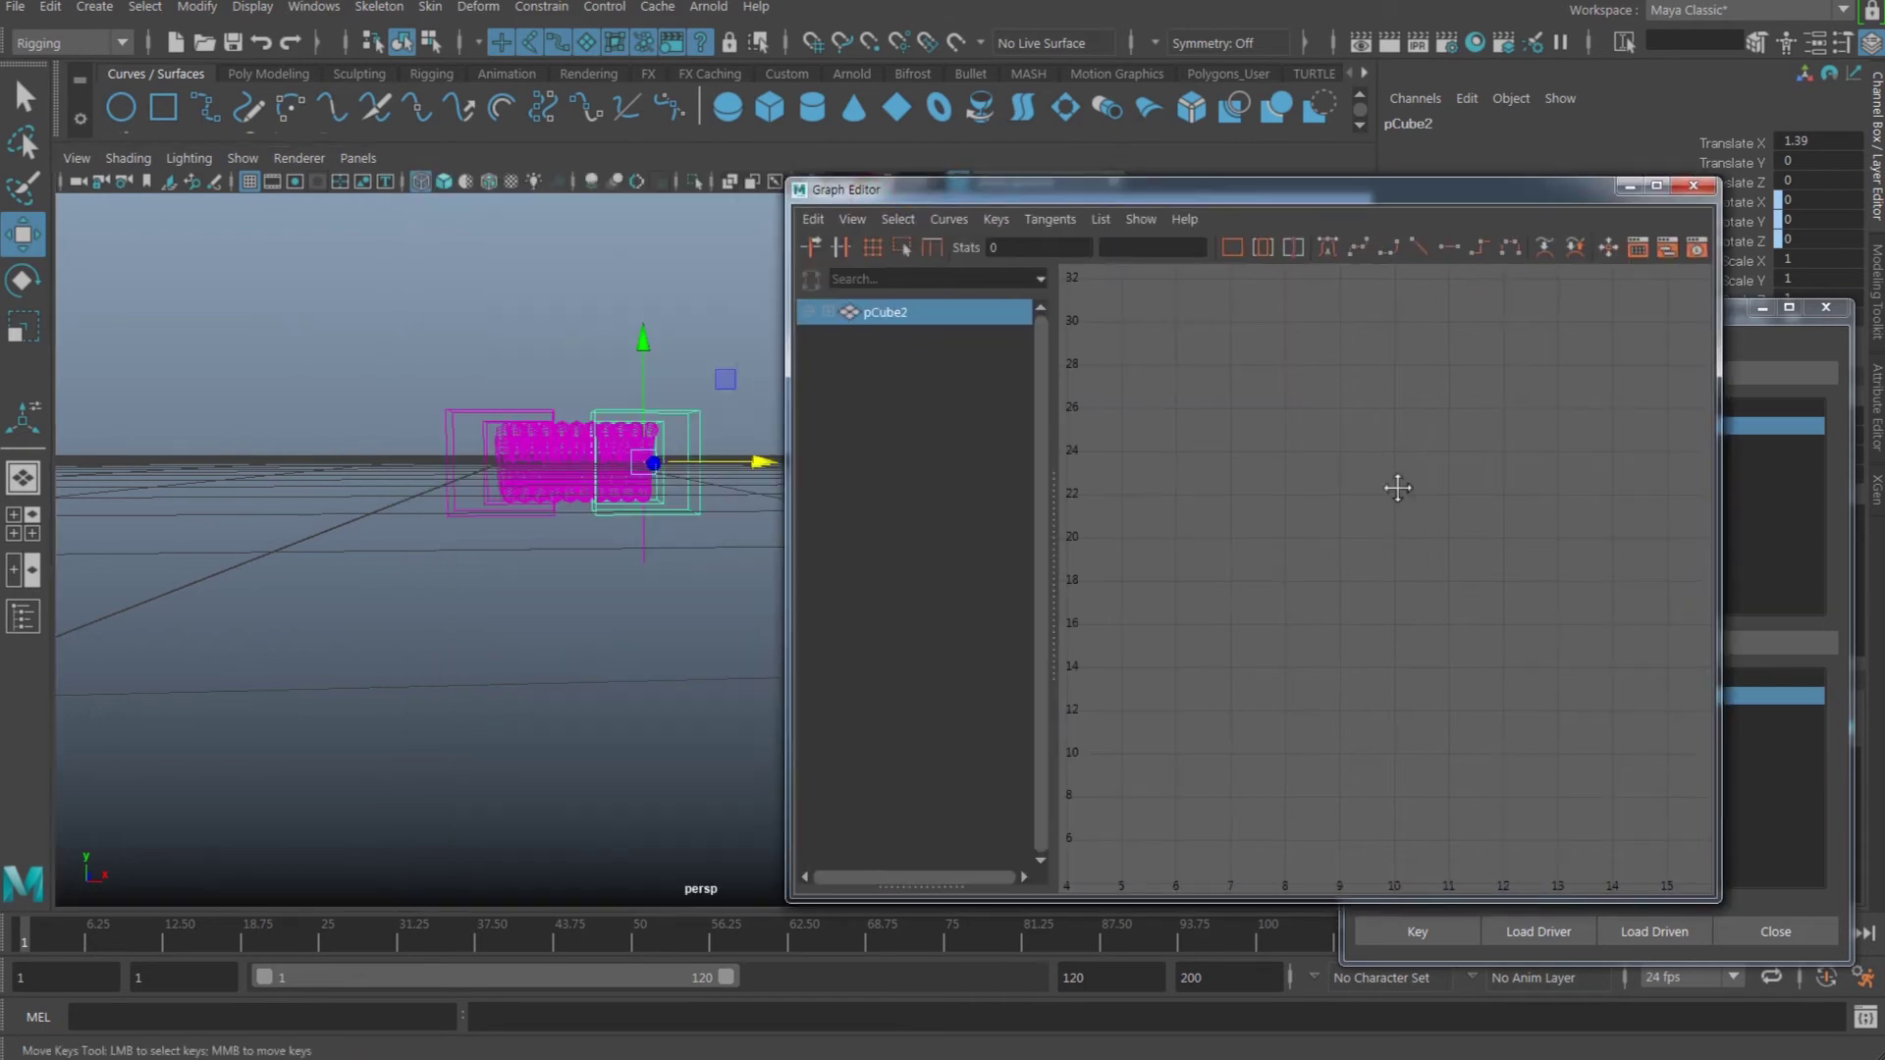
key(f)
alt+right_drag(1452, 548, 1388, 548)
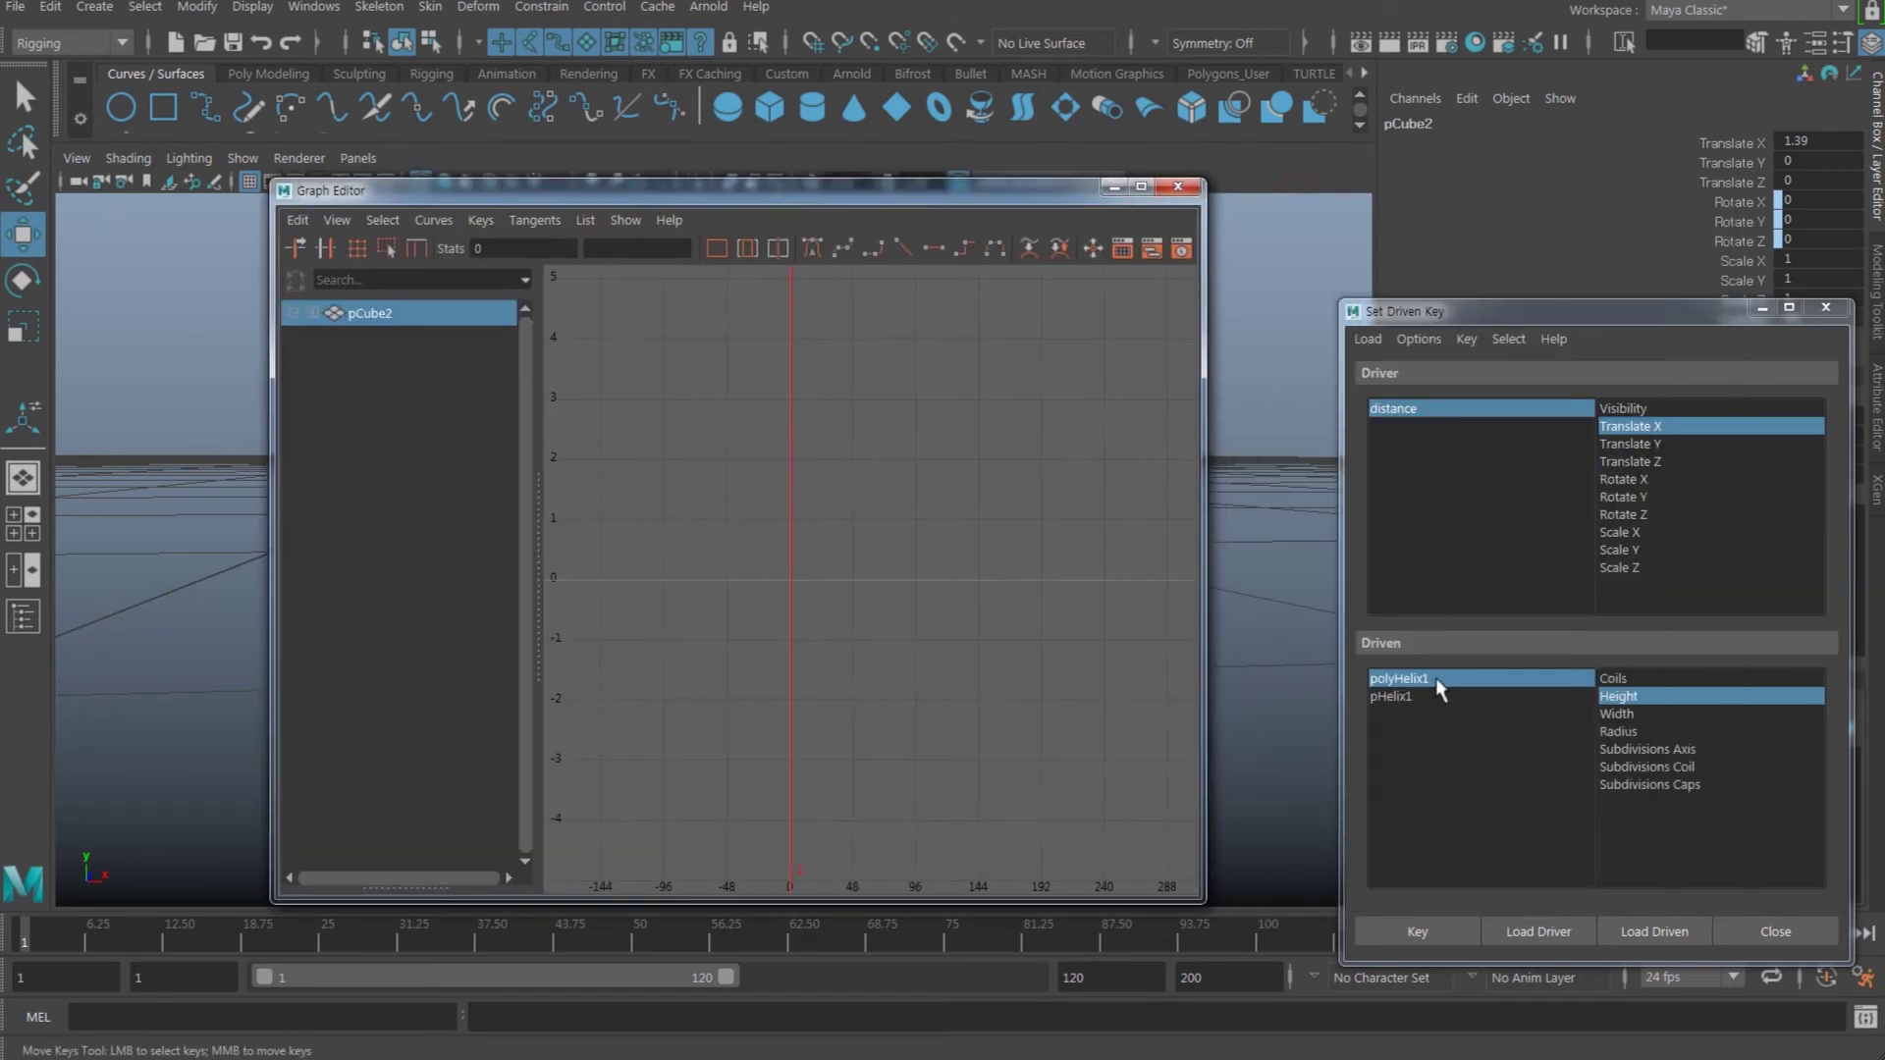
click(1429, 679)
drag(754, 354, 975, 832)
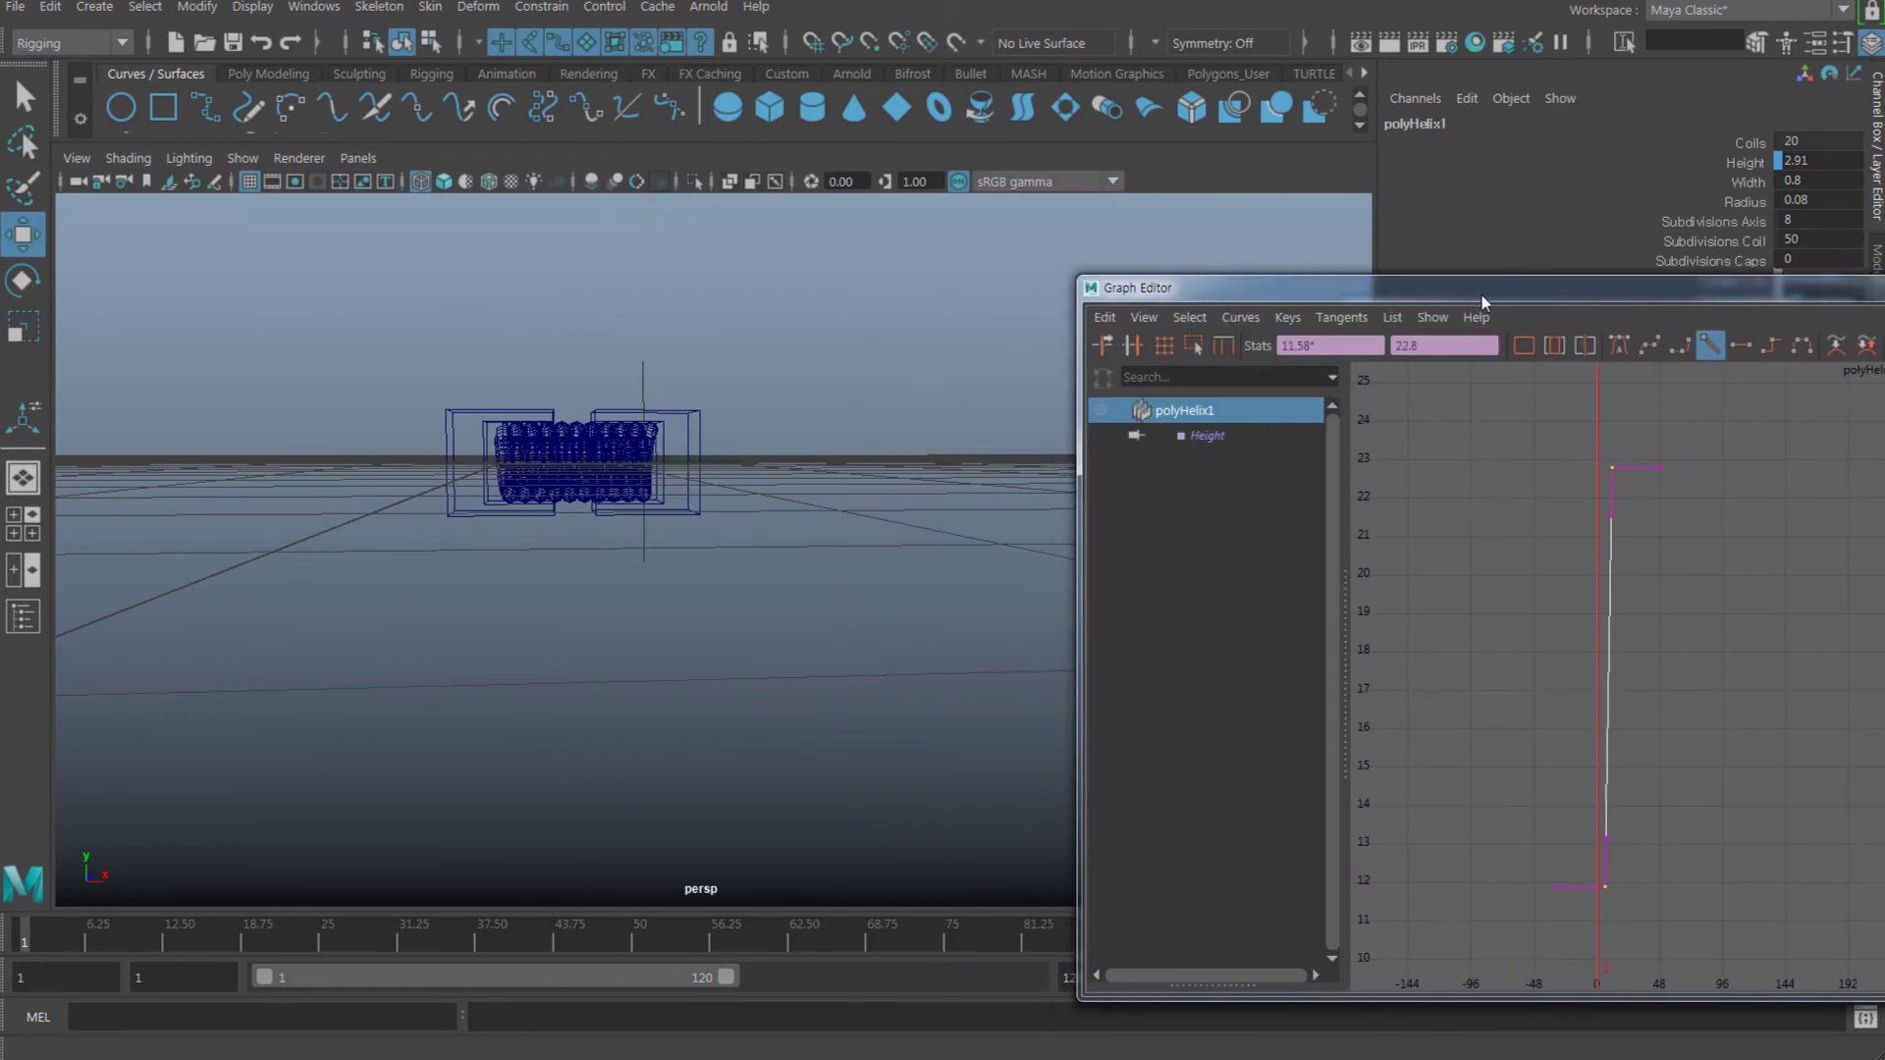
- Move the second cube outward along X to about 1.64
click(851, 558)
click(693, 498)
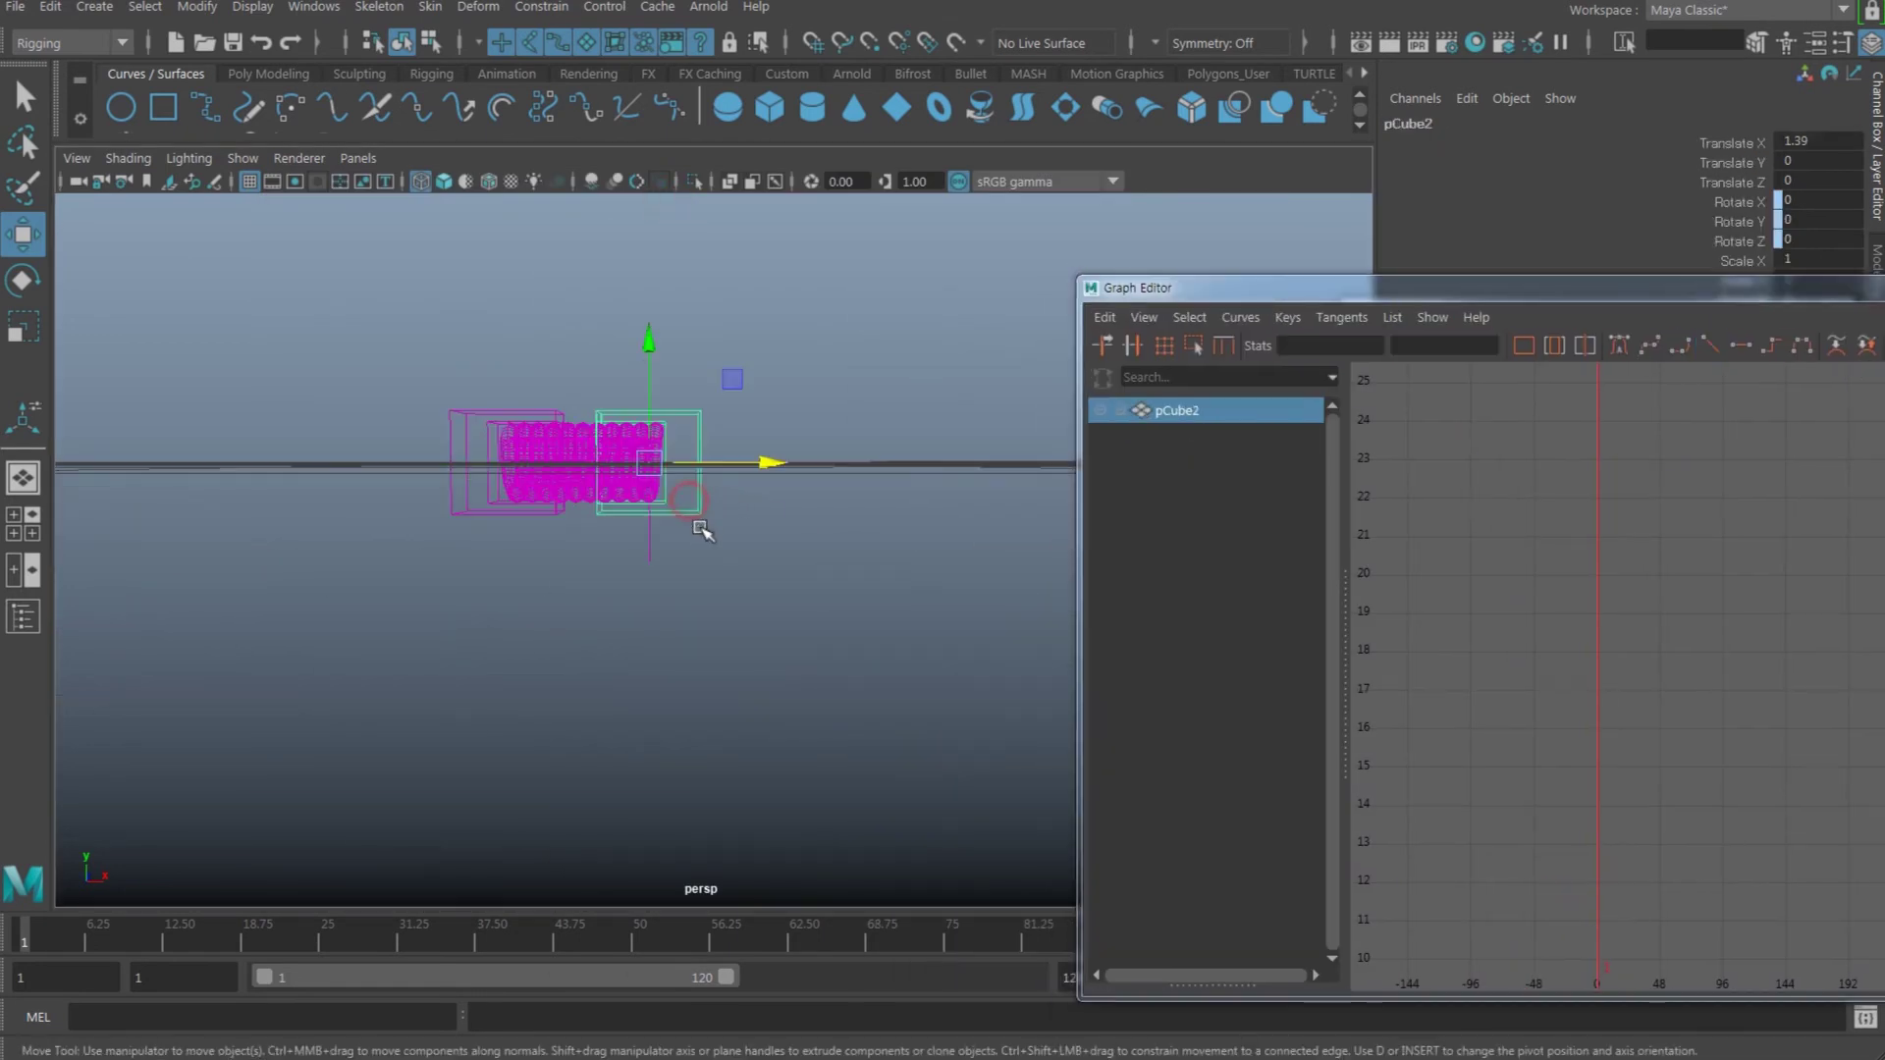
drag(770, 465, 796, 510)
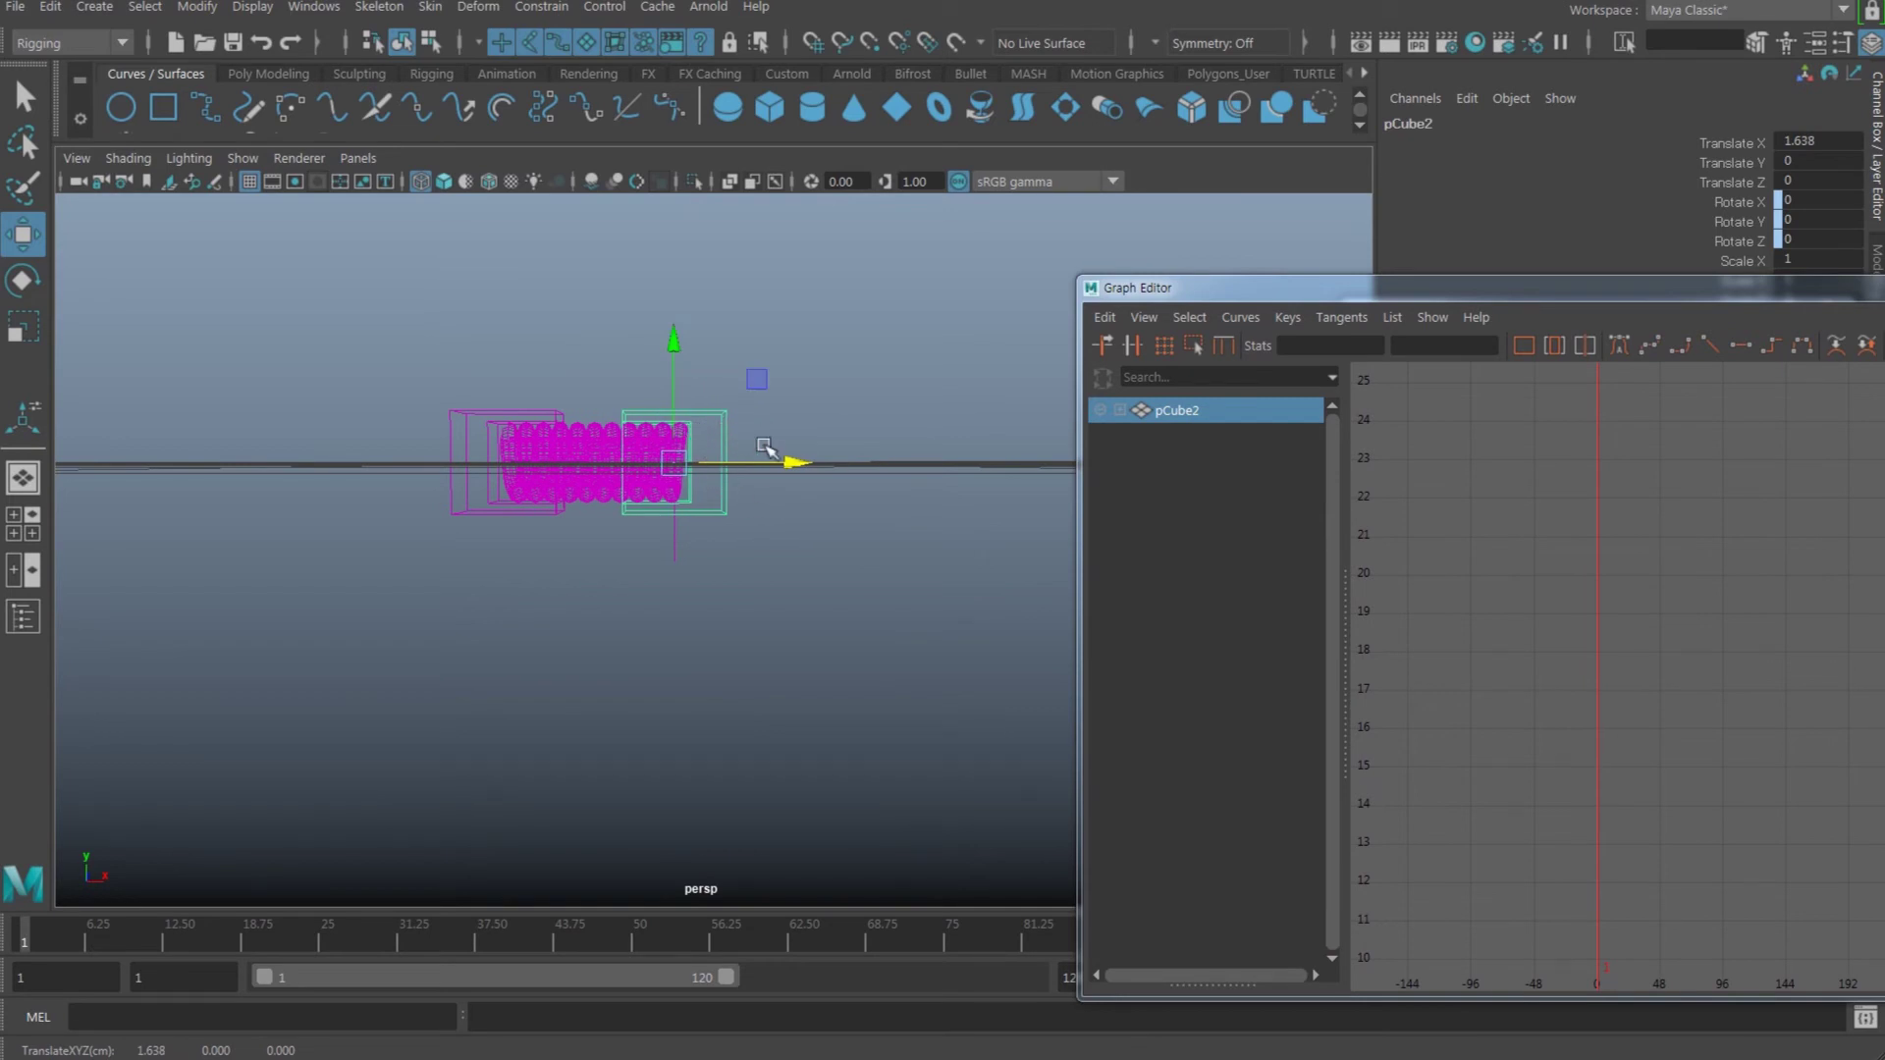
- Try raising the upper key of the helix's Height curve to 22.851 and return it to 22.8
alt+drag(749, 462, 751, 430)
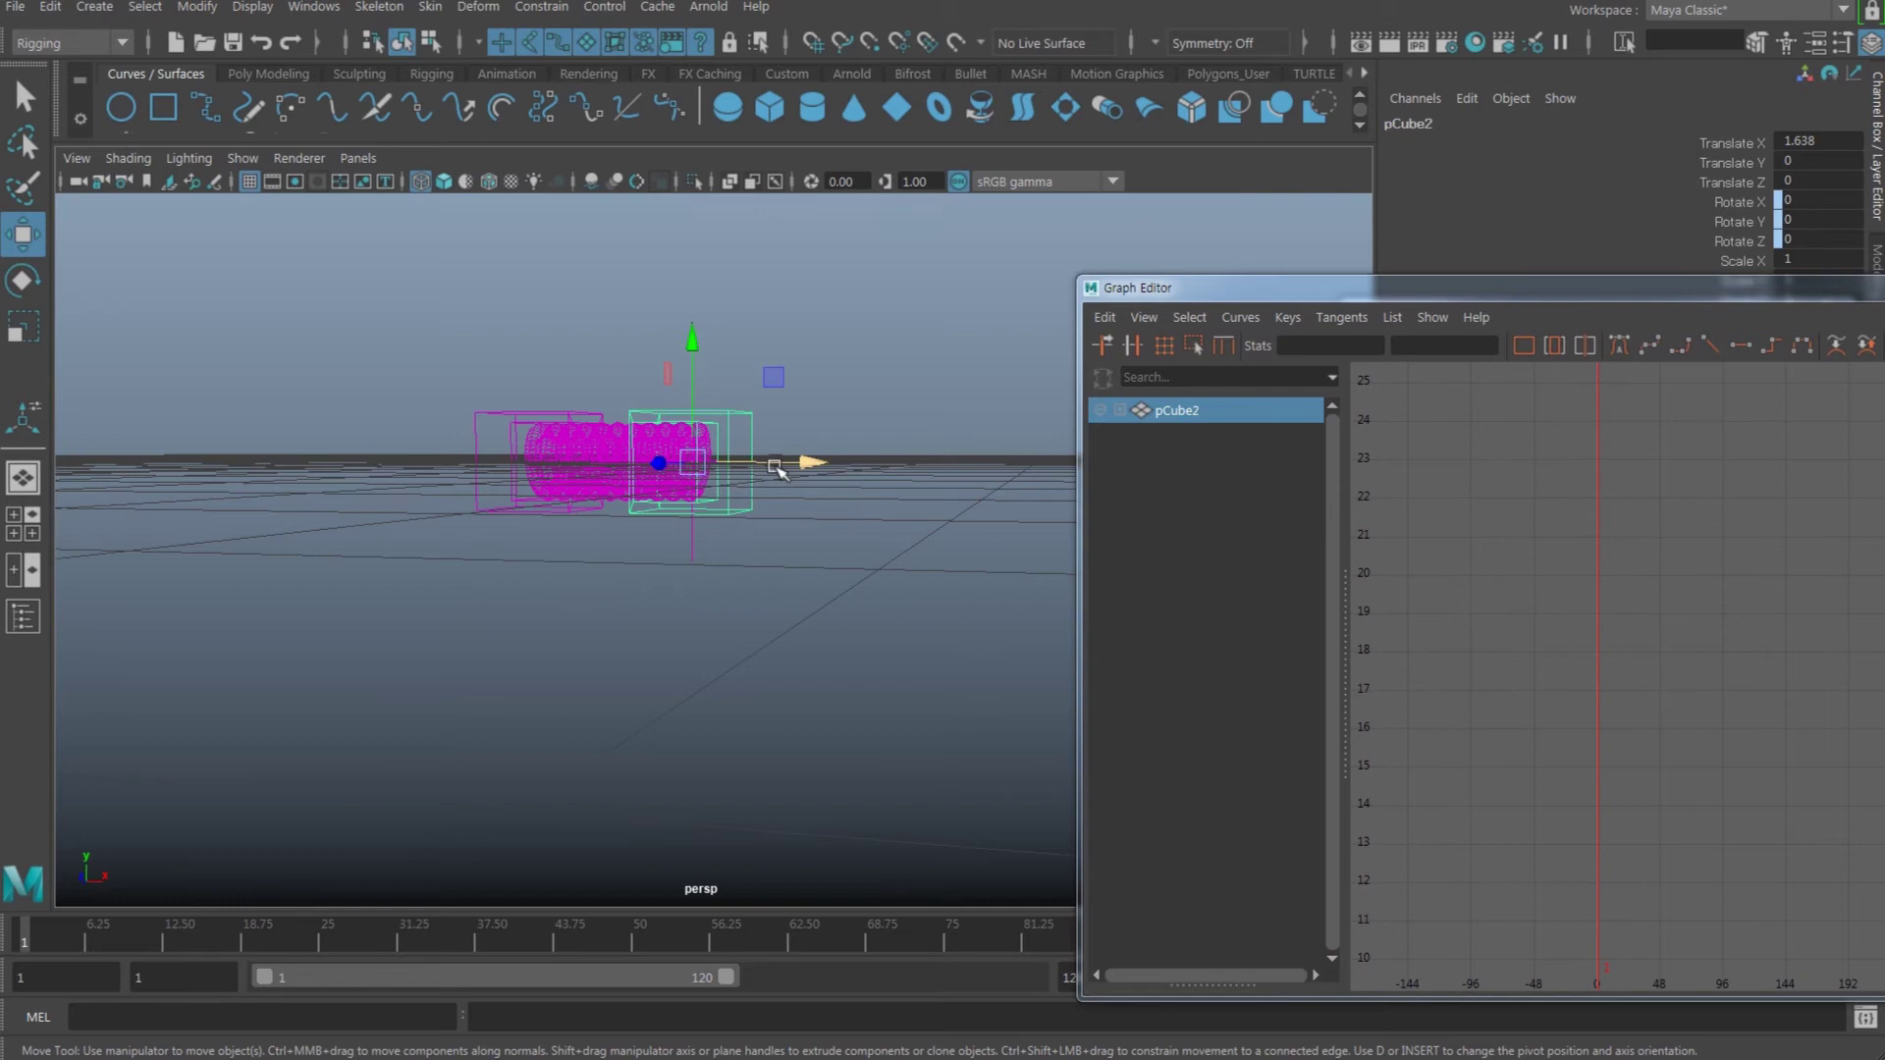
alt+drag(775, 513, 823, 481)
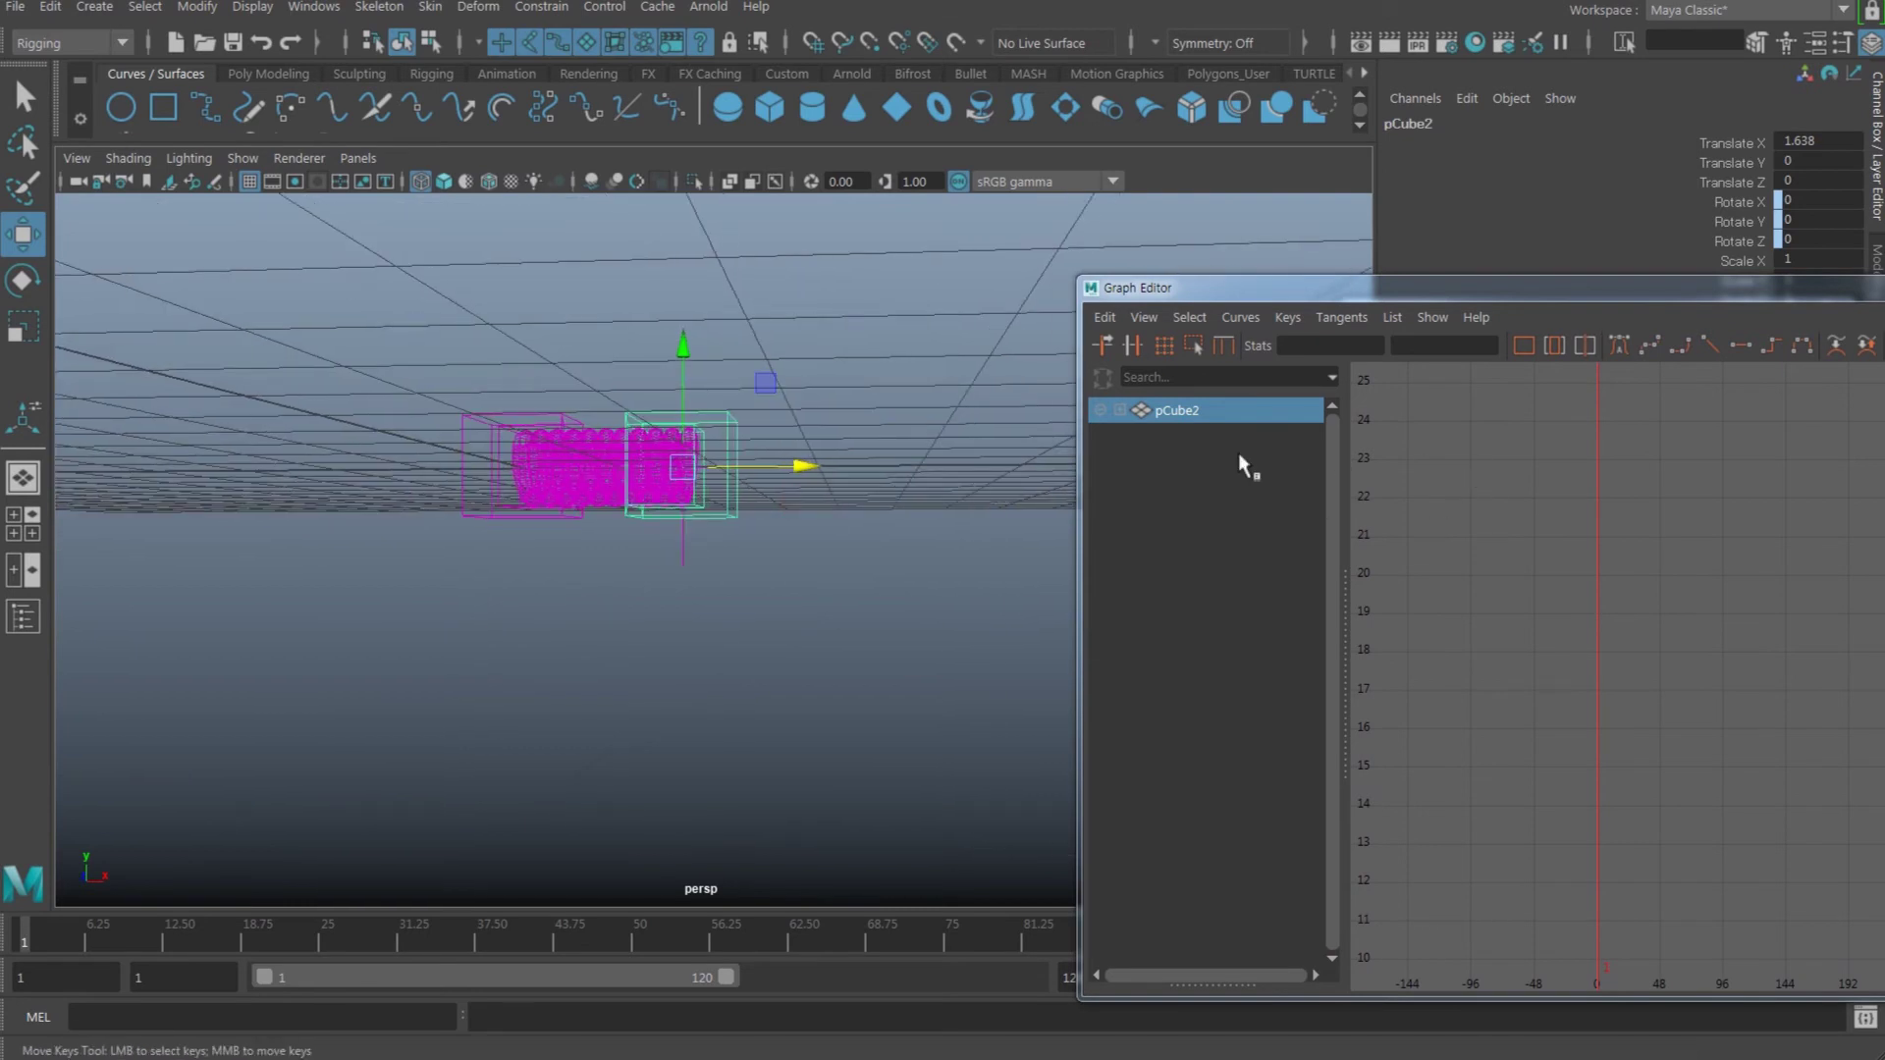
click(601, 481)
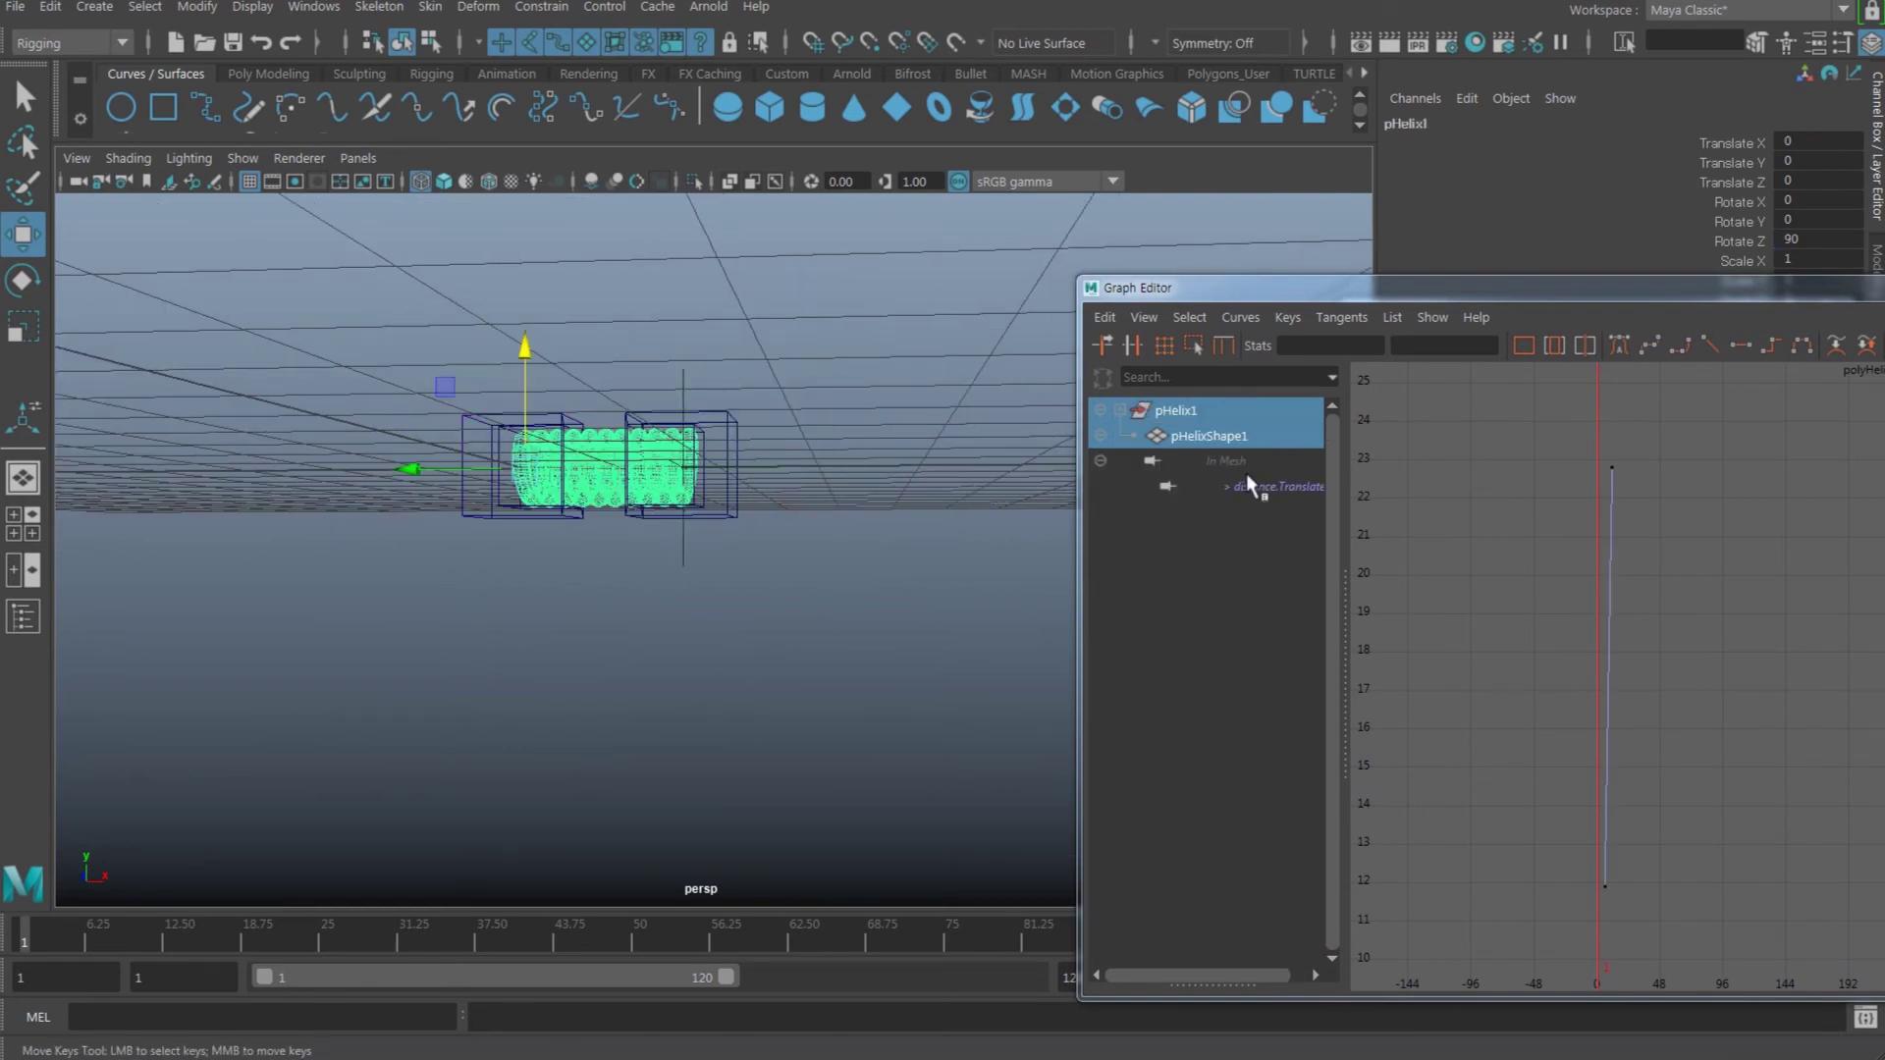
drag(1543, 447, 1691, 540)
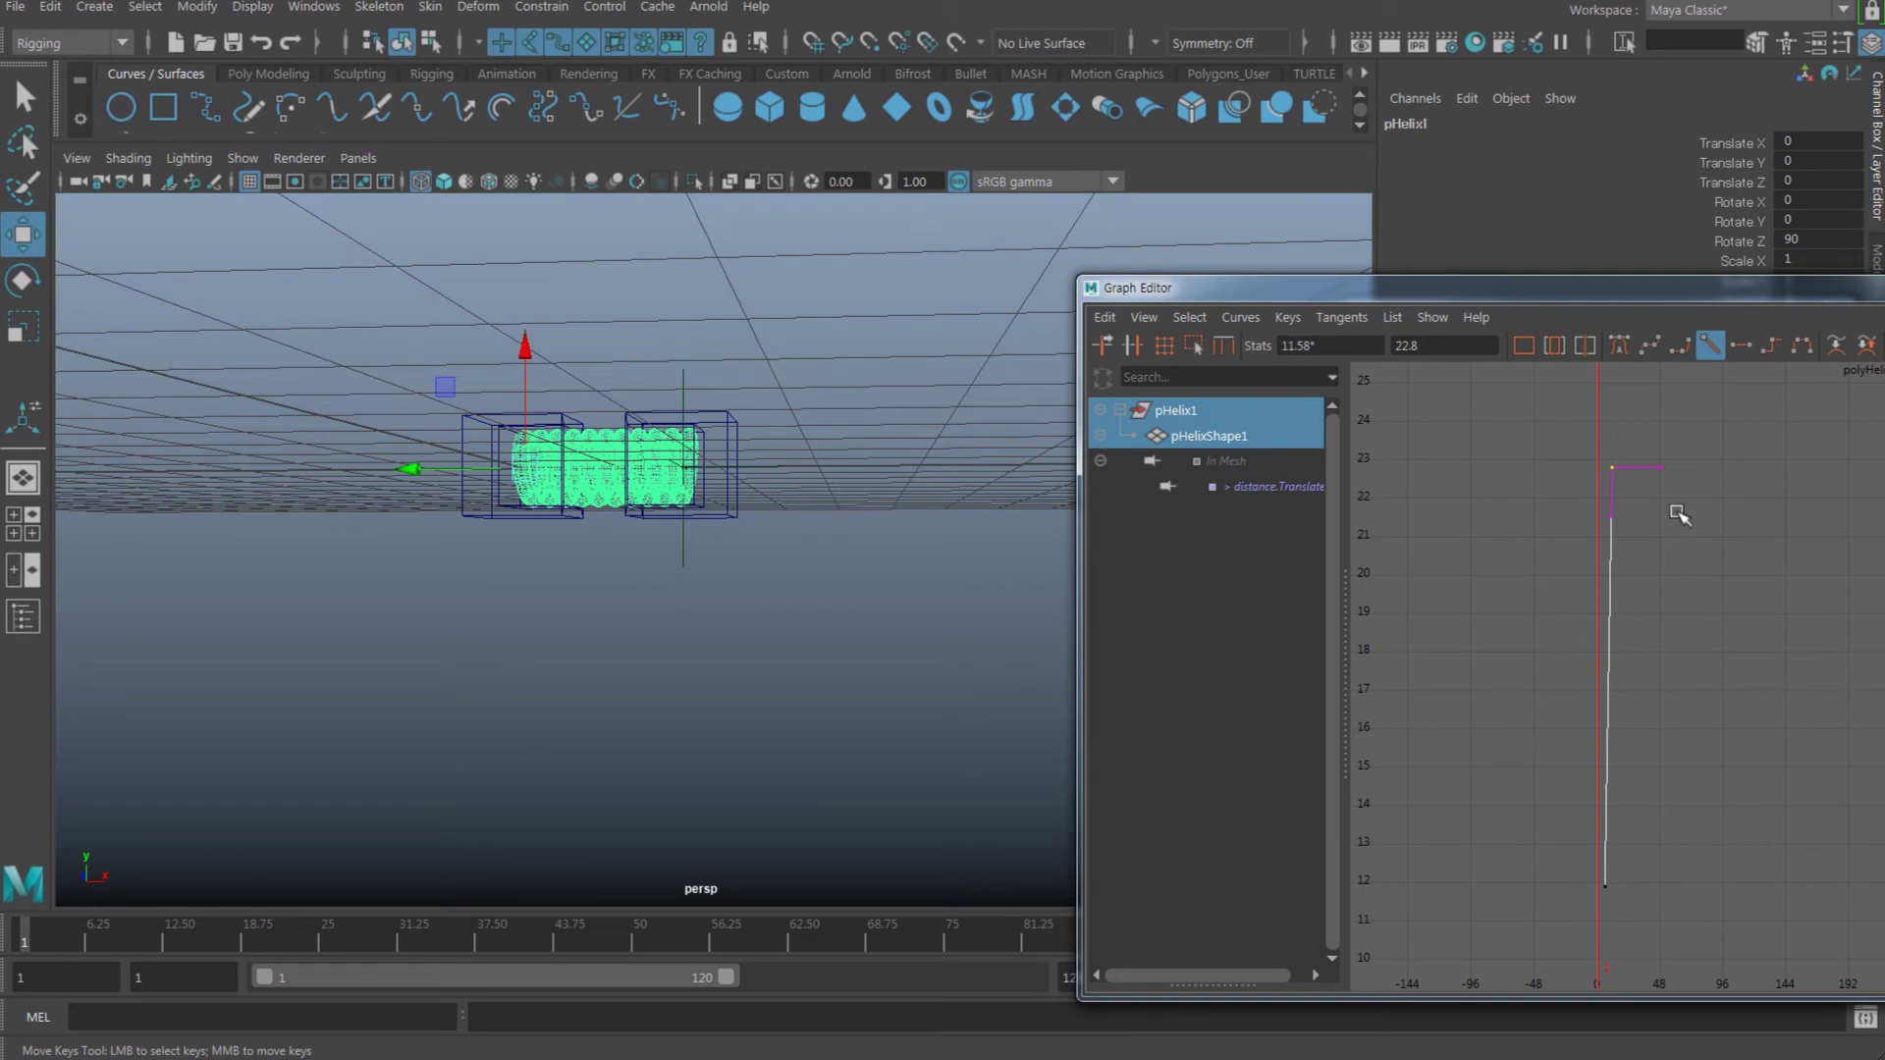
shift+middle_drag(1652, 506, 1654, 506)
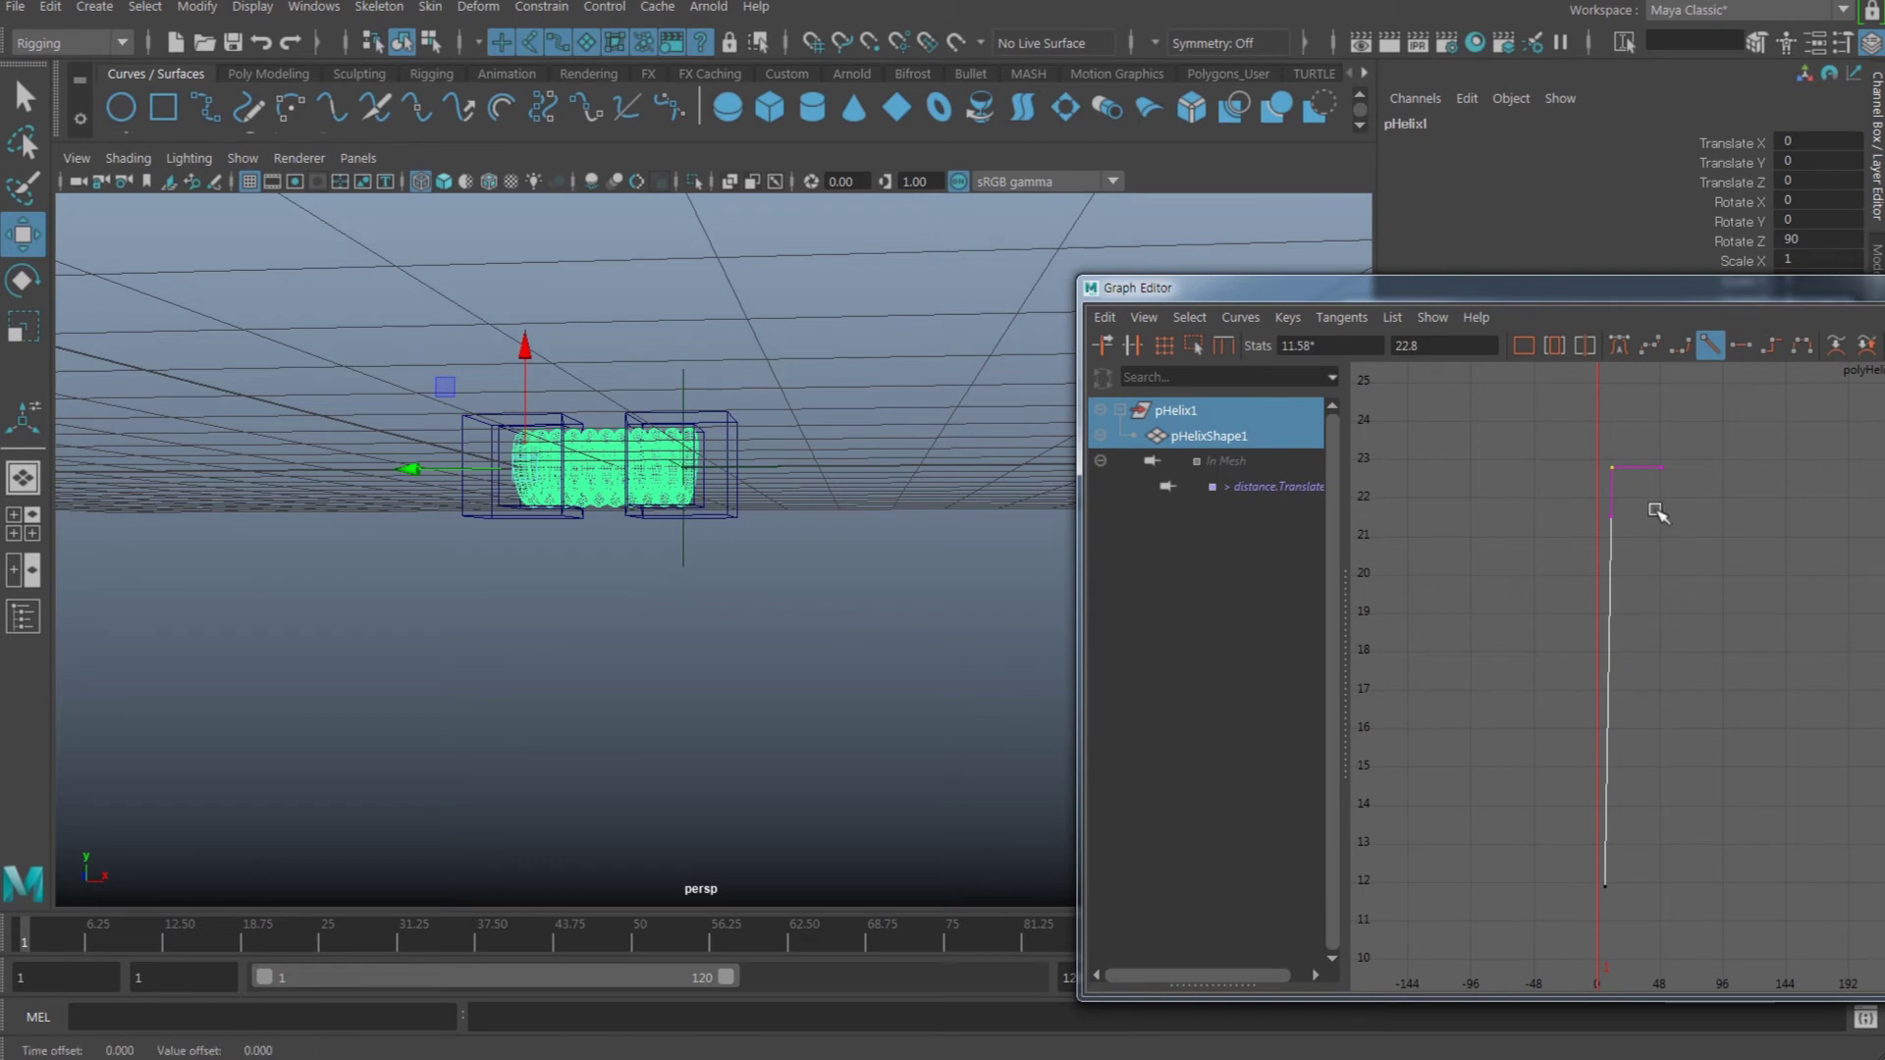
middle_drag(1656, 513, 1658, 509)
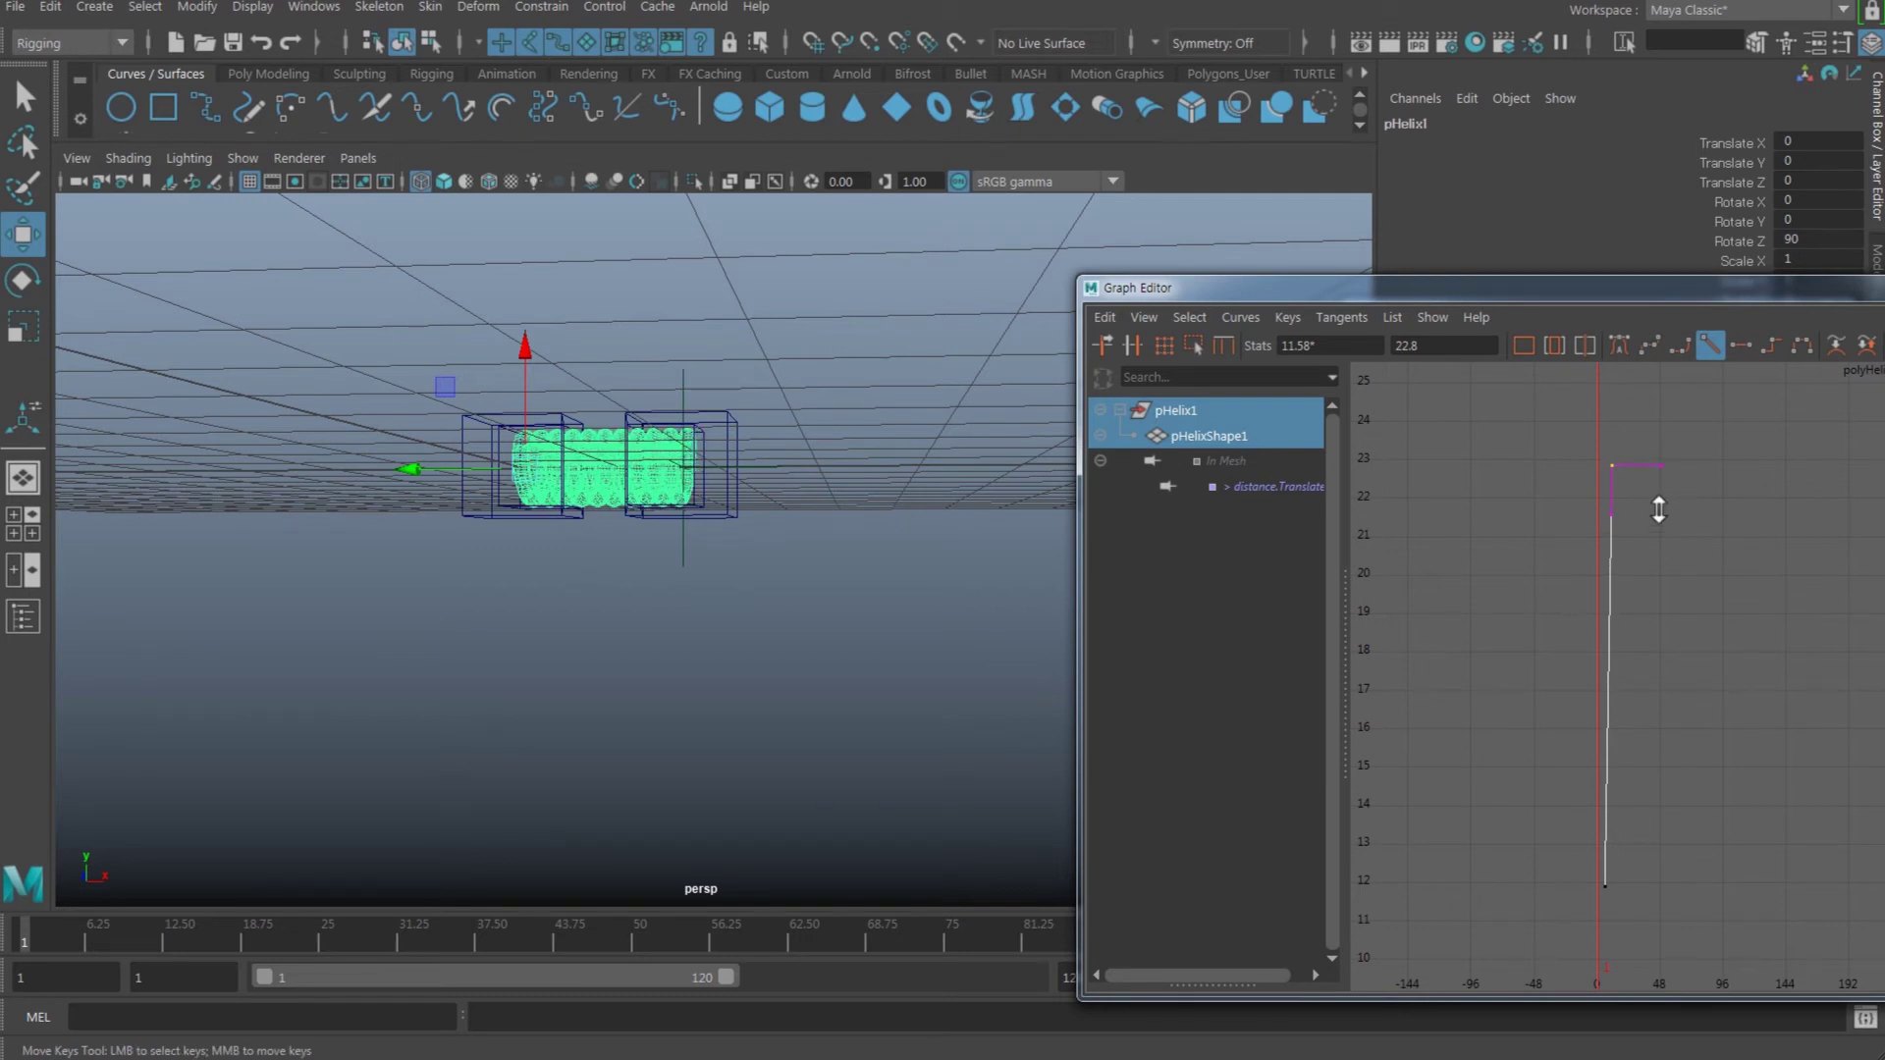
alt+drag(796, 600, 821, 619)
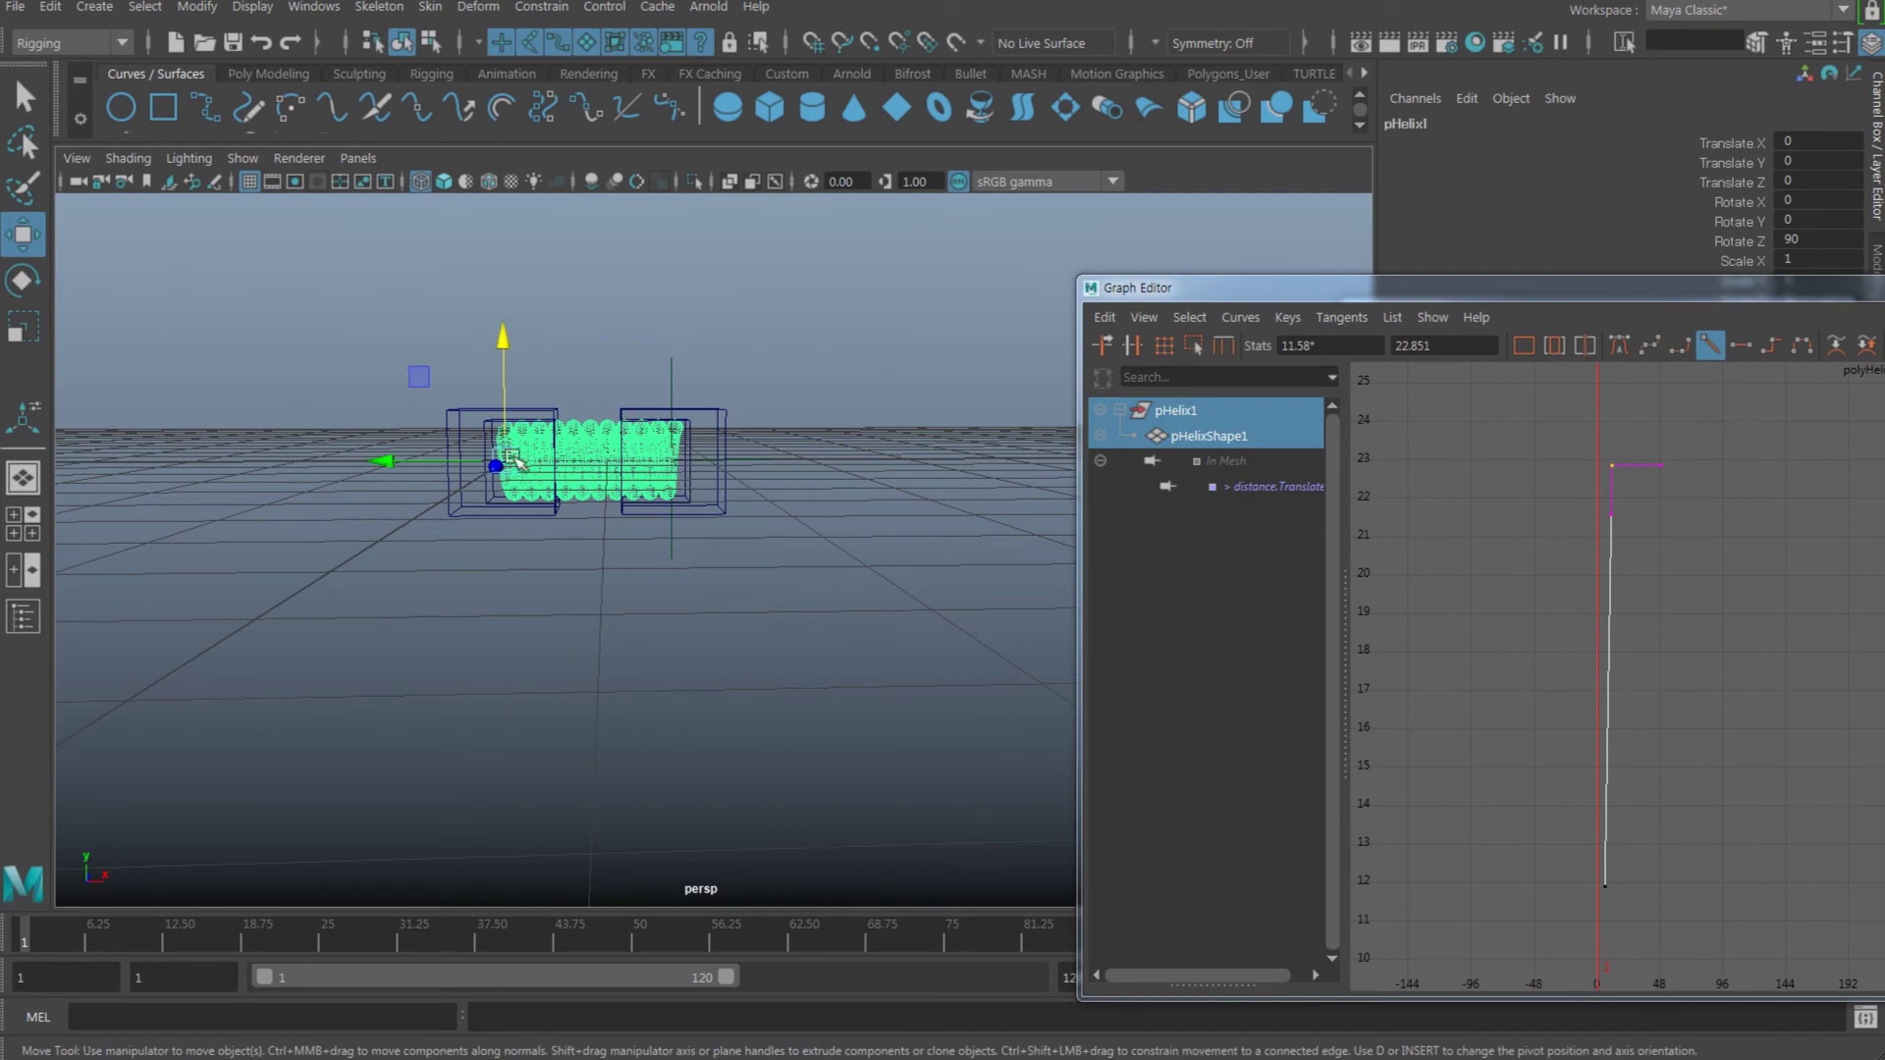
scroll(785, 550, down, 2)
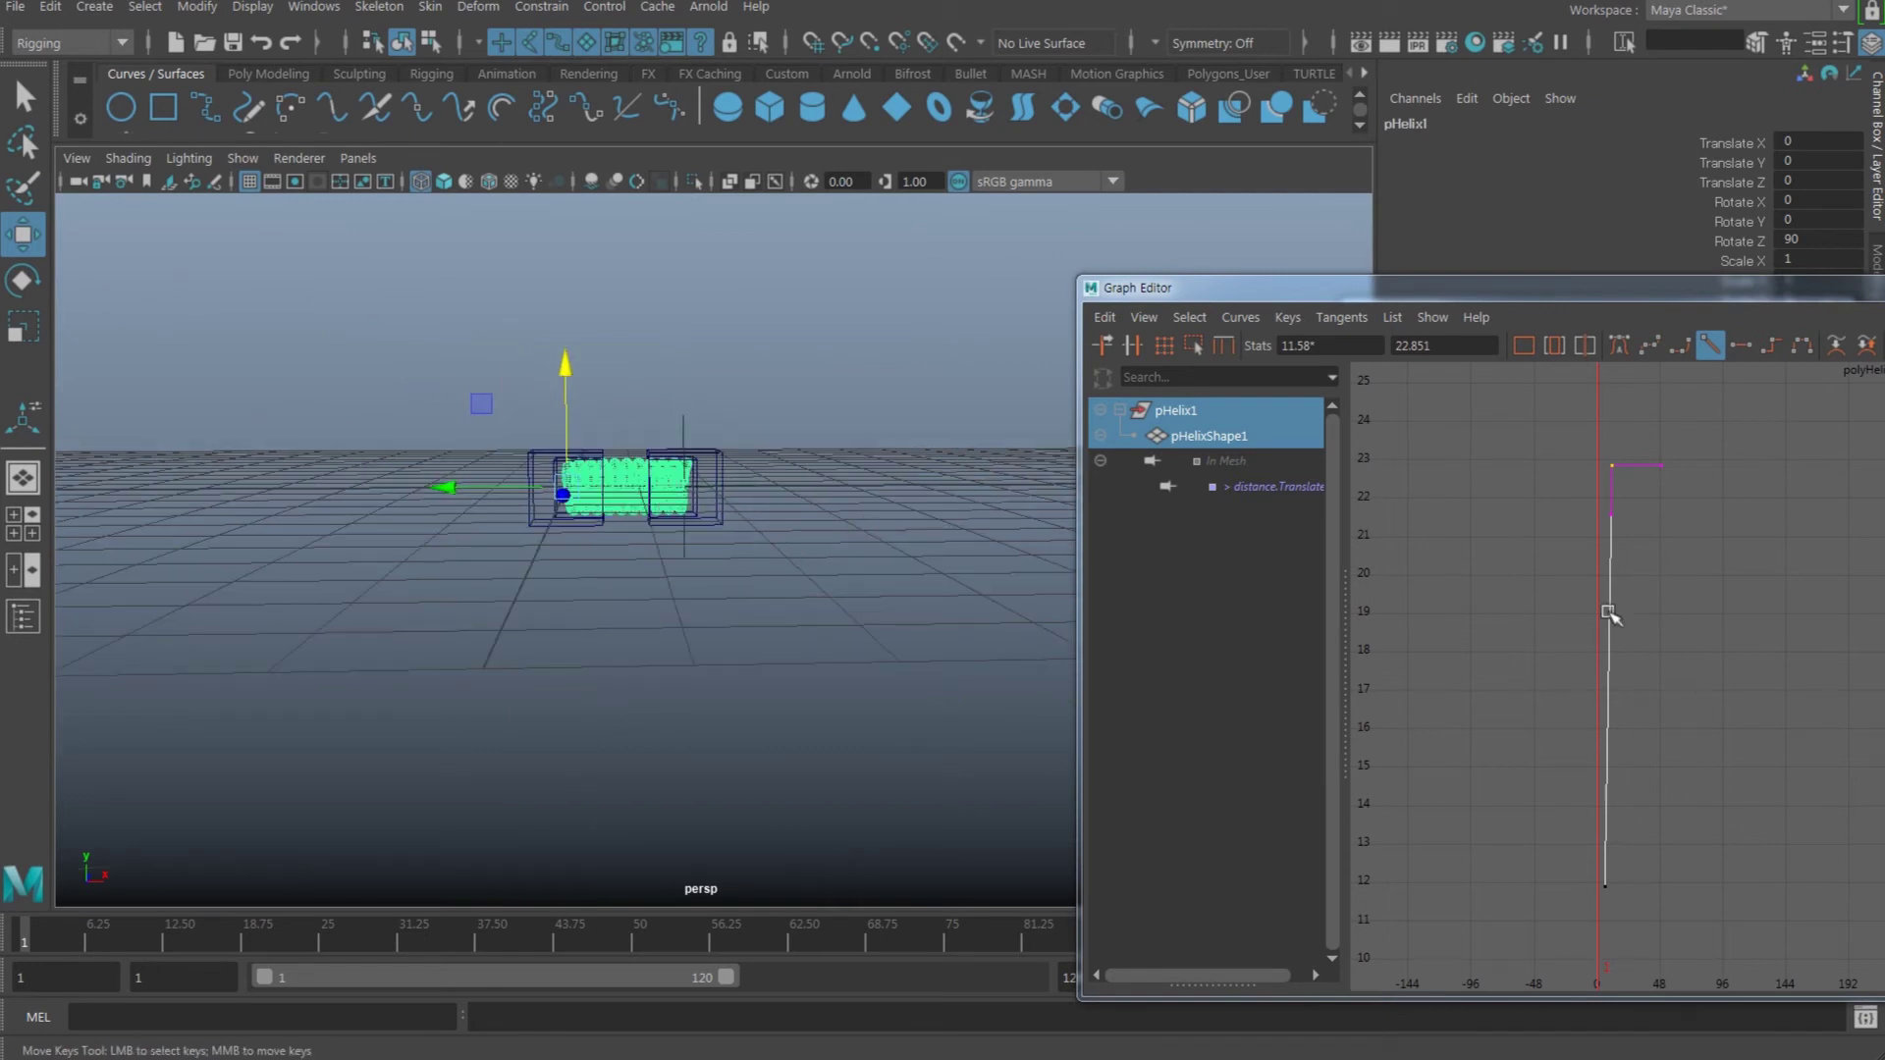
mouse_move(1621, 618)
middle_down()
mouse_move(1626, 694)
mouse_move(1636, 634)
middle_up()
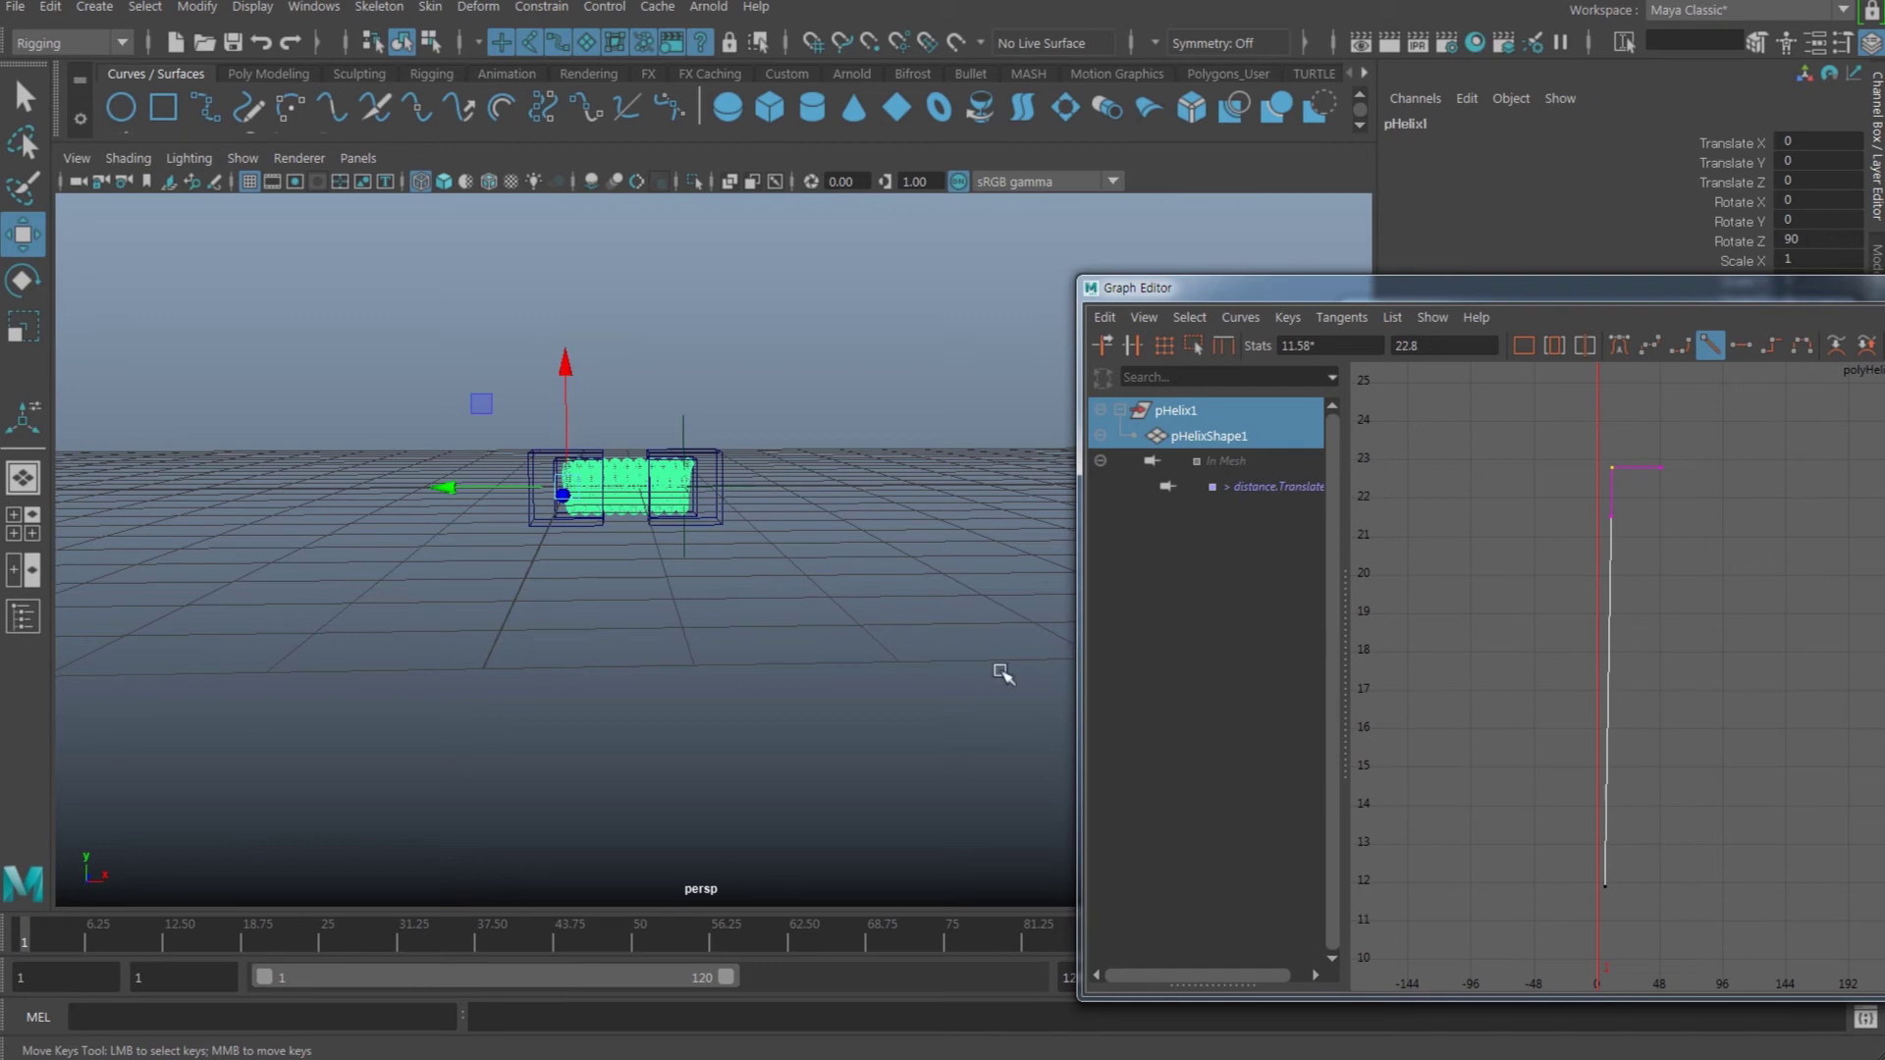
- Close the Graph Editor and pull the second cube out along X to about 15 in shaded display
alt+drag(1002, 673, 1293, 534)
drag(1522, 299, 1242, 606)
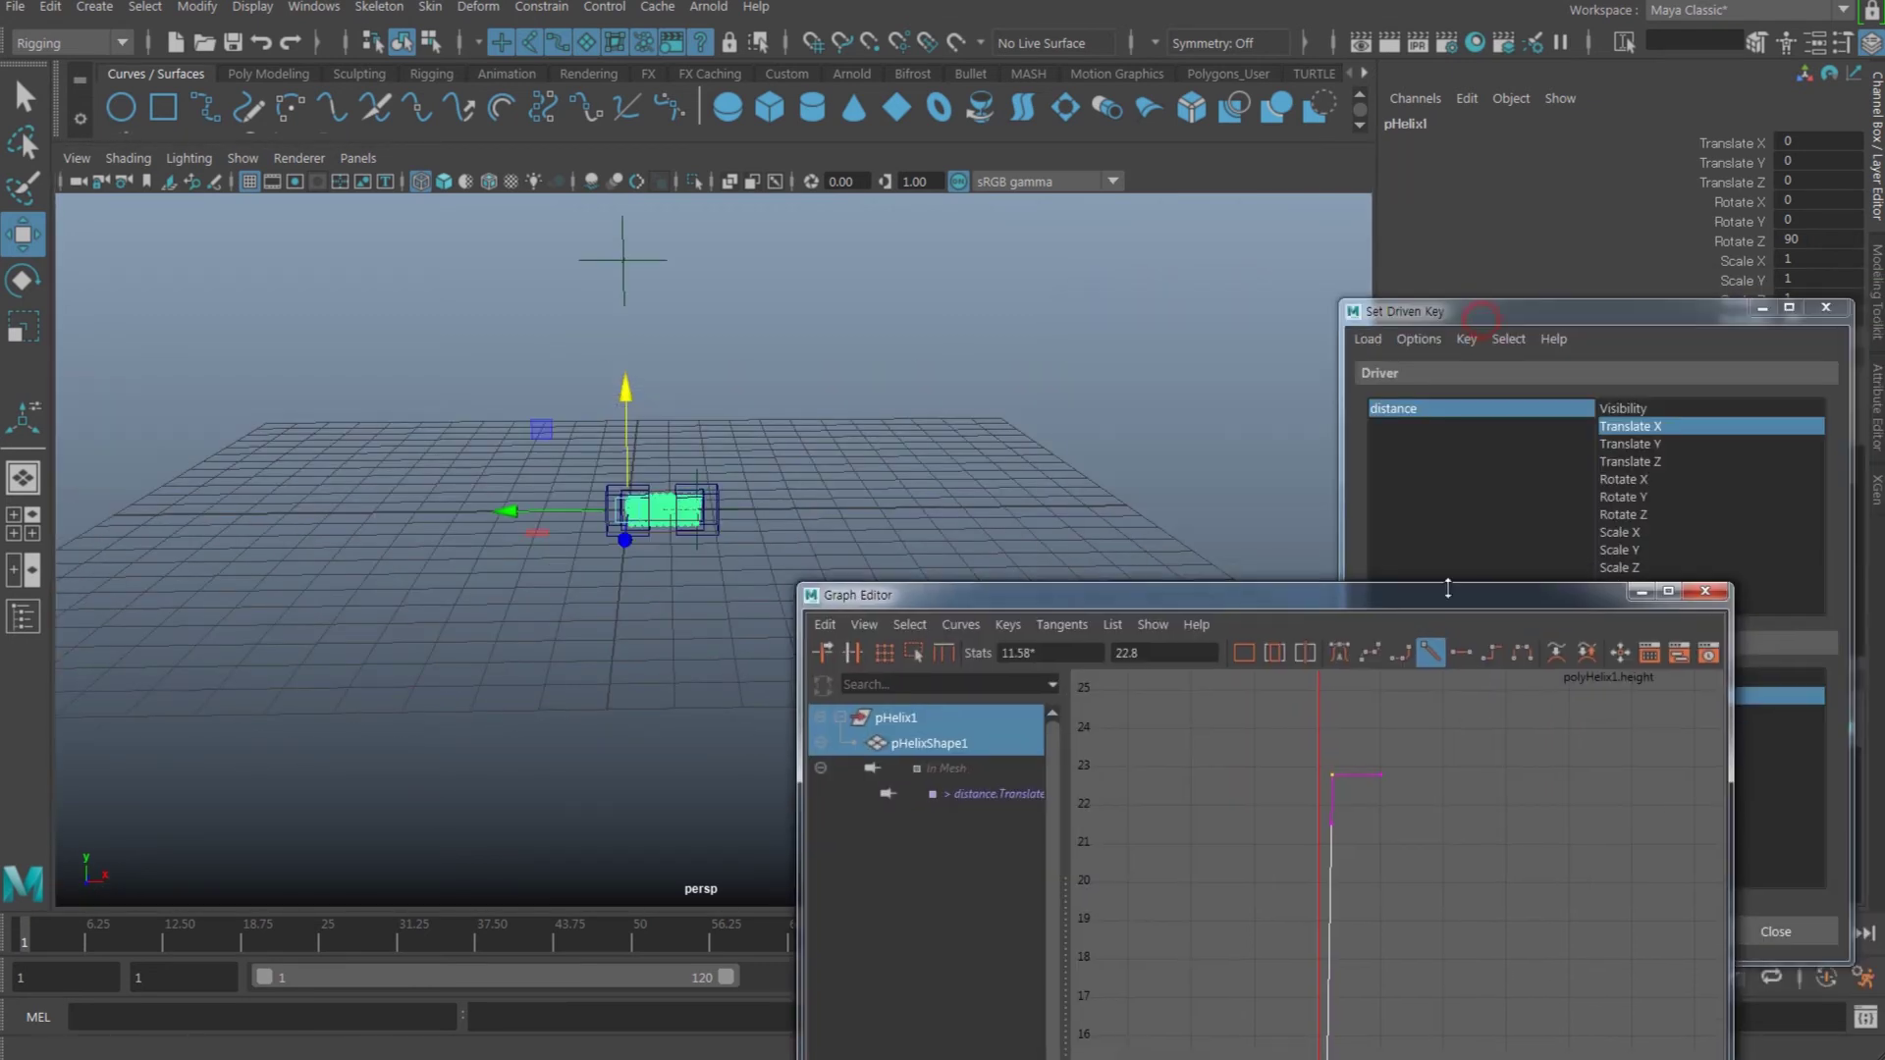
click(1710, 593)
mouse_move(758, 522)
alt+mouse_down()
mouse_move(758, 543)
mouse_move(1340, 530)
mouse_move(1254, 614)
mouse_move(1104, 633)
alt+mouse_up()
click(714, 529)
scroll(825, 562, down, 3)
key(5)
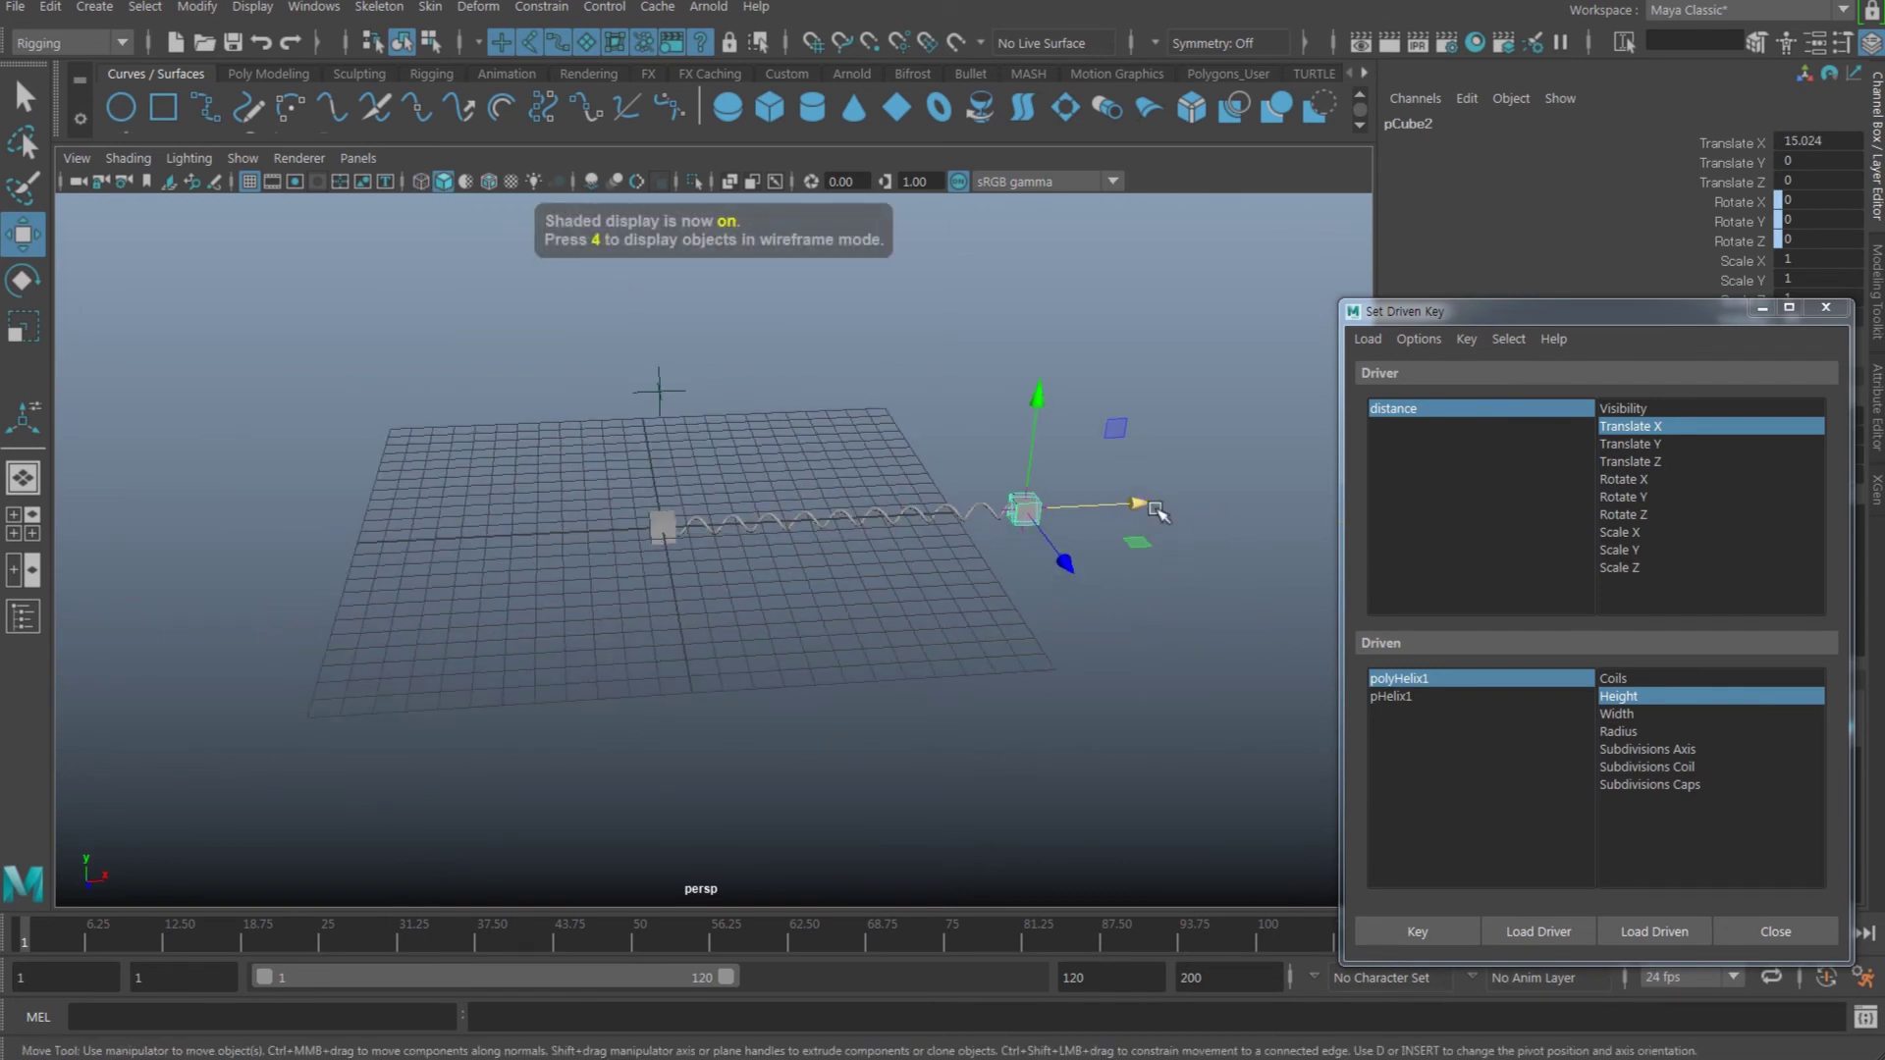
- Slide the second cube inward along X to about 5 and undo the test moves
drag(1144, 504, 912, 528)
middle_drag(913, 530, 874, 531)
click(1792, 142)
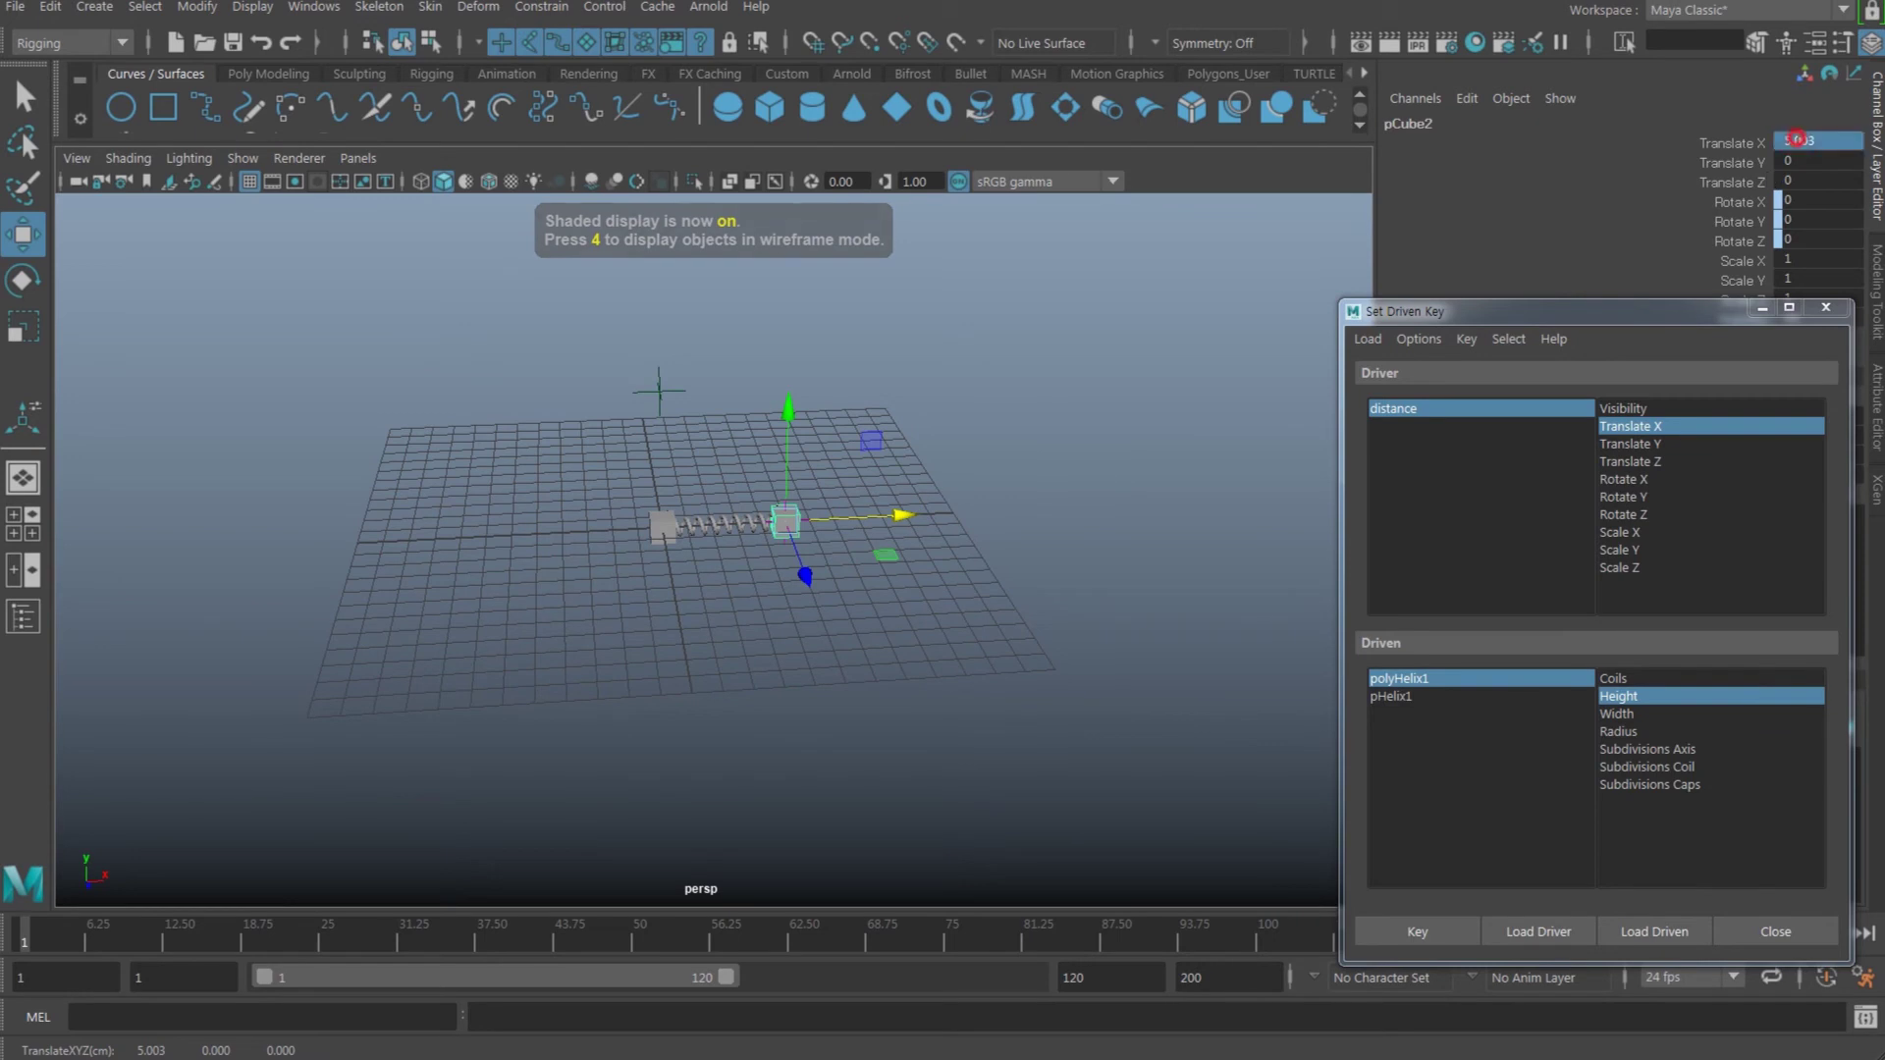
alt+middle_drag(896, 717, 893, 714)
scroll(895, 715, up, 3)
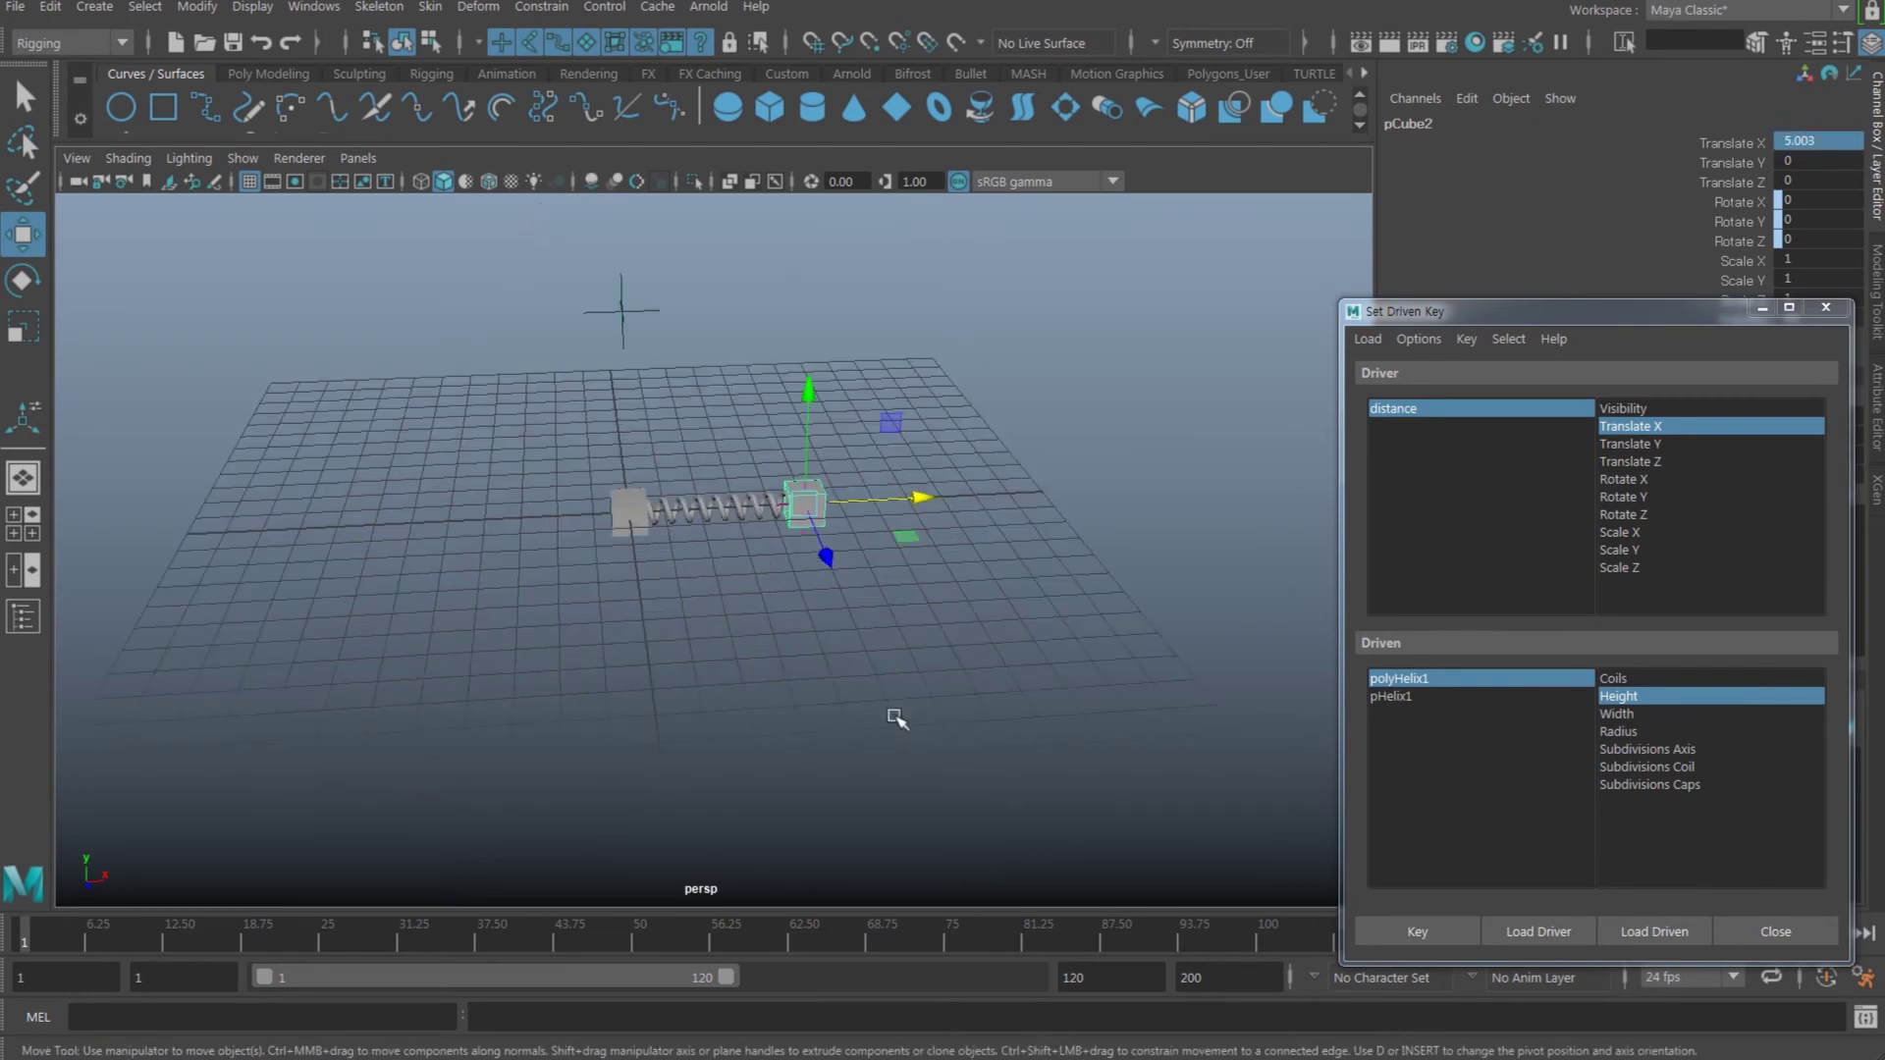
key(ctrl+z)
mouse_move(815, 668)
alt+mouse_down()
mouse_move(786, 661)
mouse_move(804, 628)
alt+mouse_up()
key(ctrl+z)
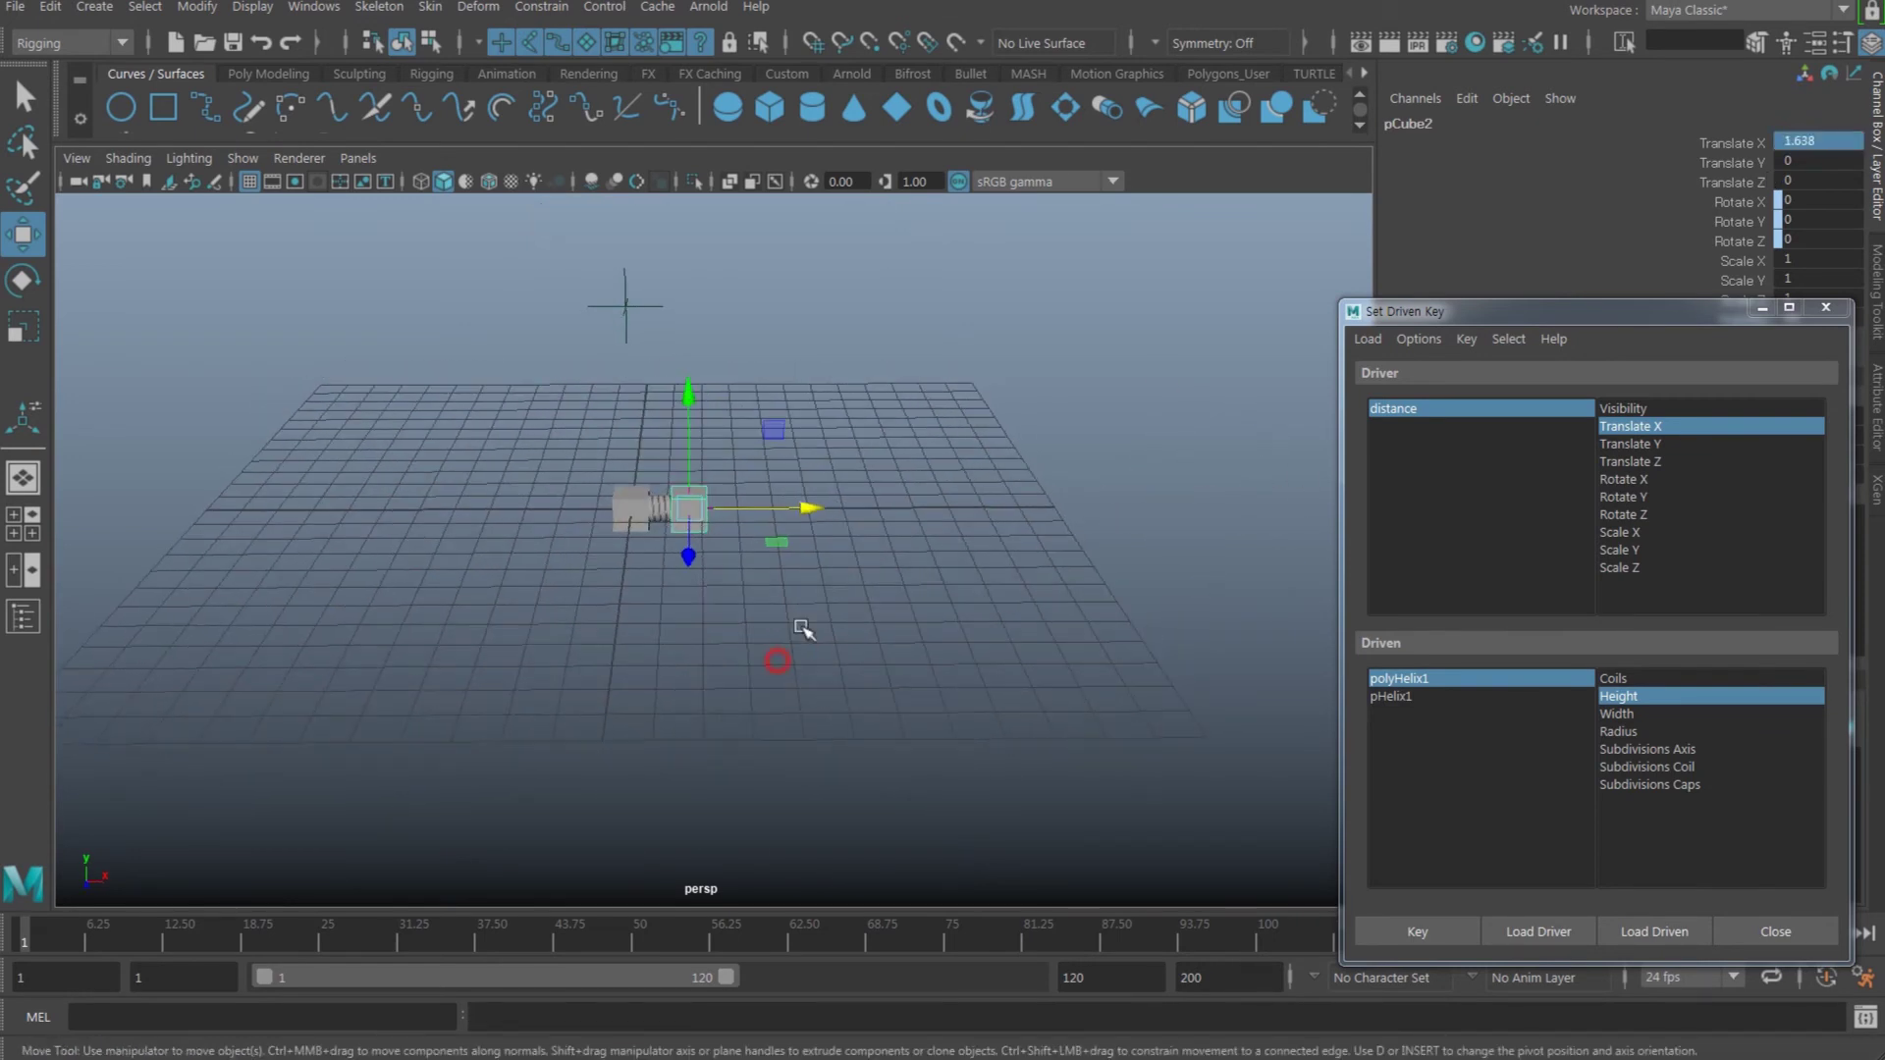
- Move the second cube outward along X to about 5.51 and clear the selection
drag(811, 506, 949, 507)
alt+drag(678, 561, 674, 594)
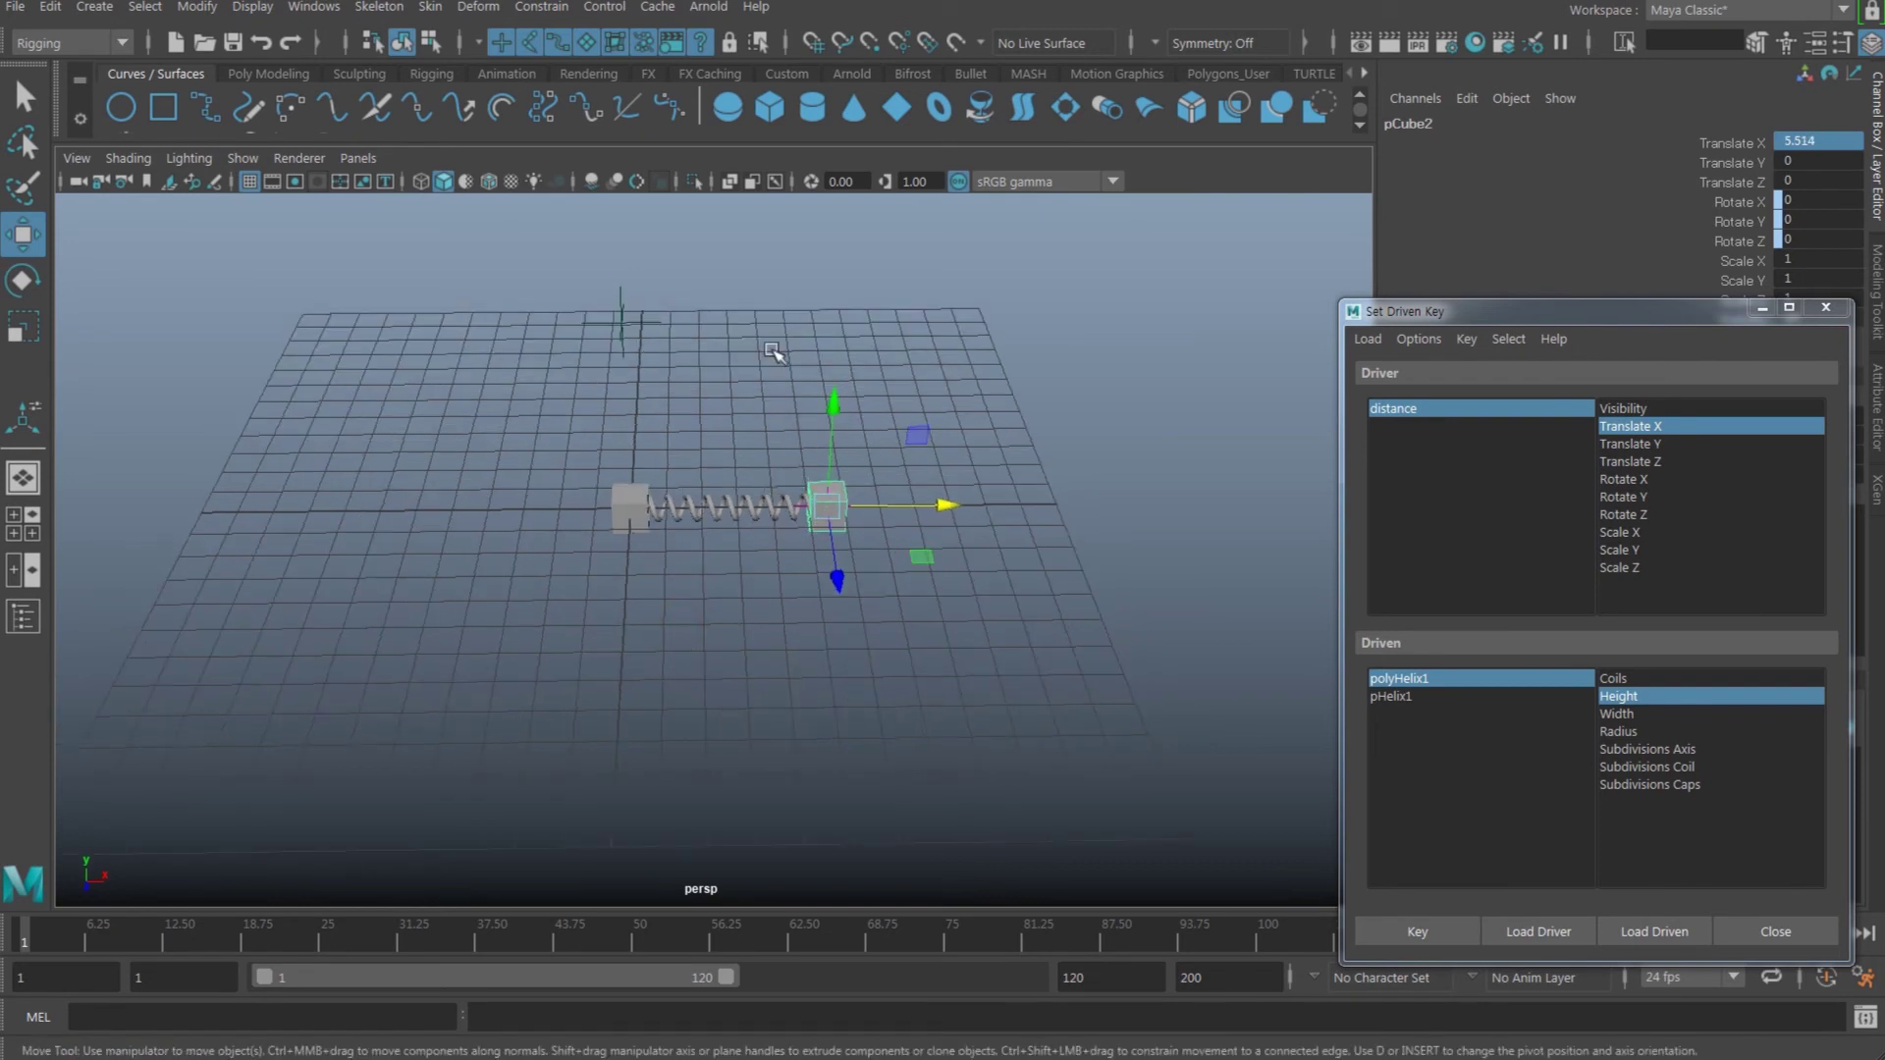
mouse_move(686, 451)
alt+mouse_down()
mouse_move(652, 421)
mouse_move(673, 422)
alt+mouse_up()
click(674, 422)
- Create a chain of four joints behind the spring, bending at the second joint and ending past the second cube
key(space)
click(546, 505)
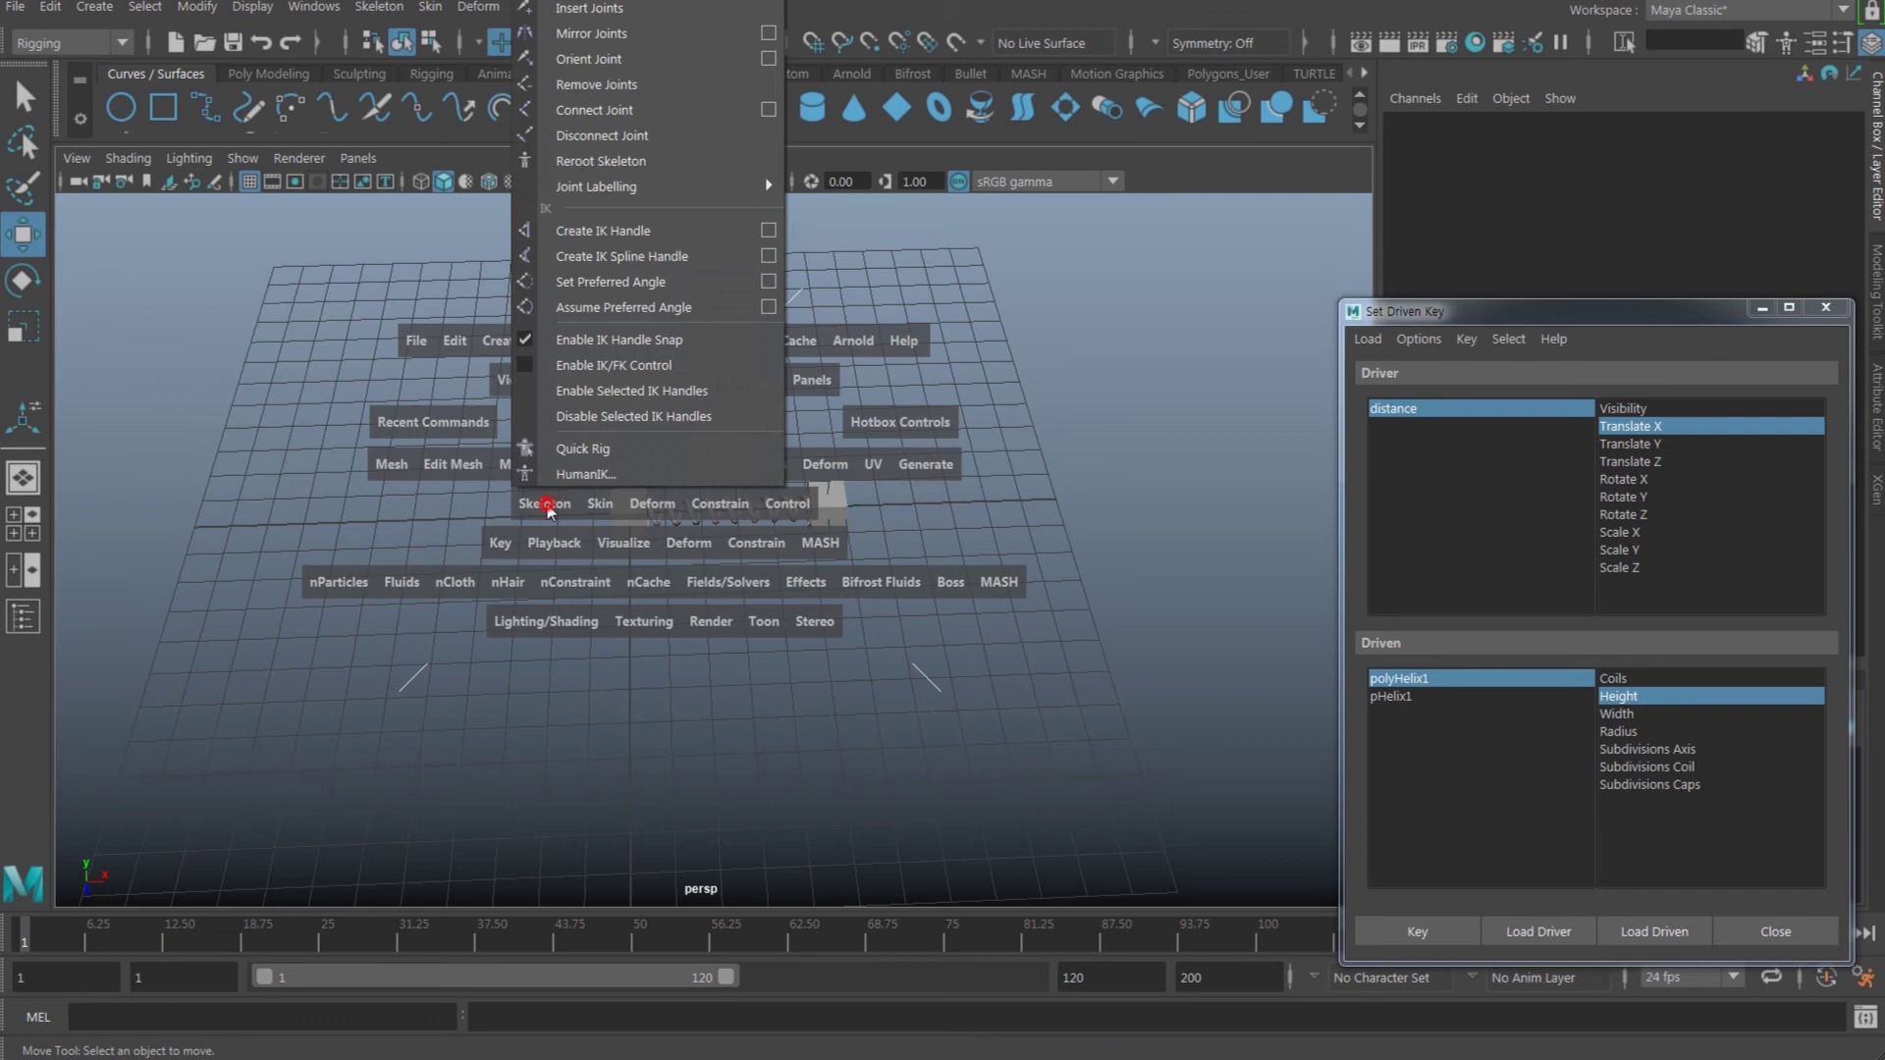
click(643, 2)
click(556, 484)
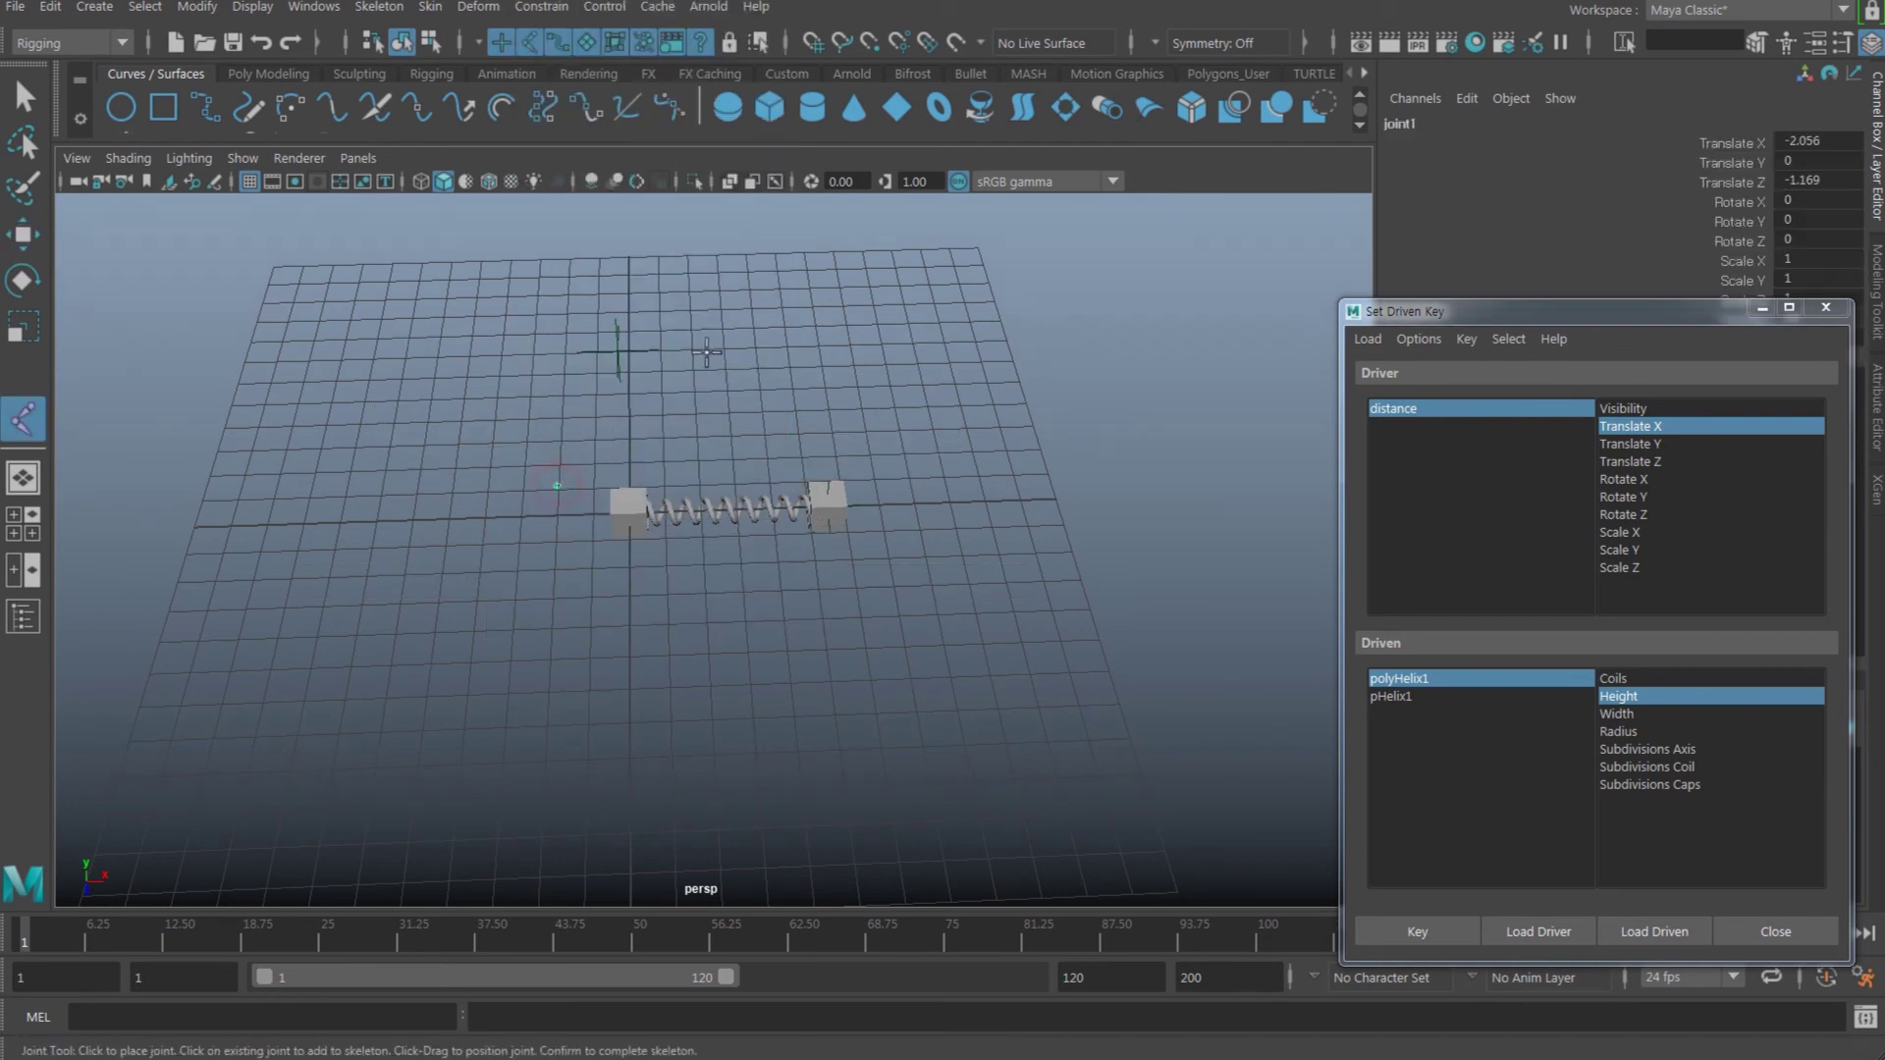
click(712, 350)
click(947, 452)
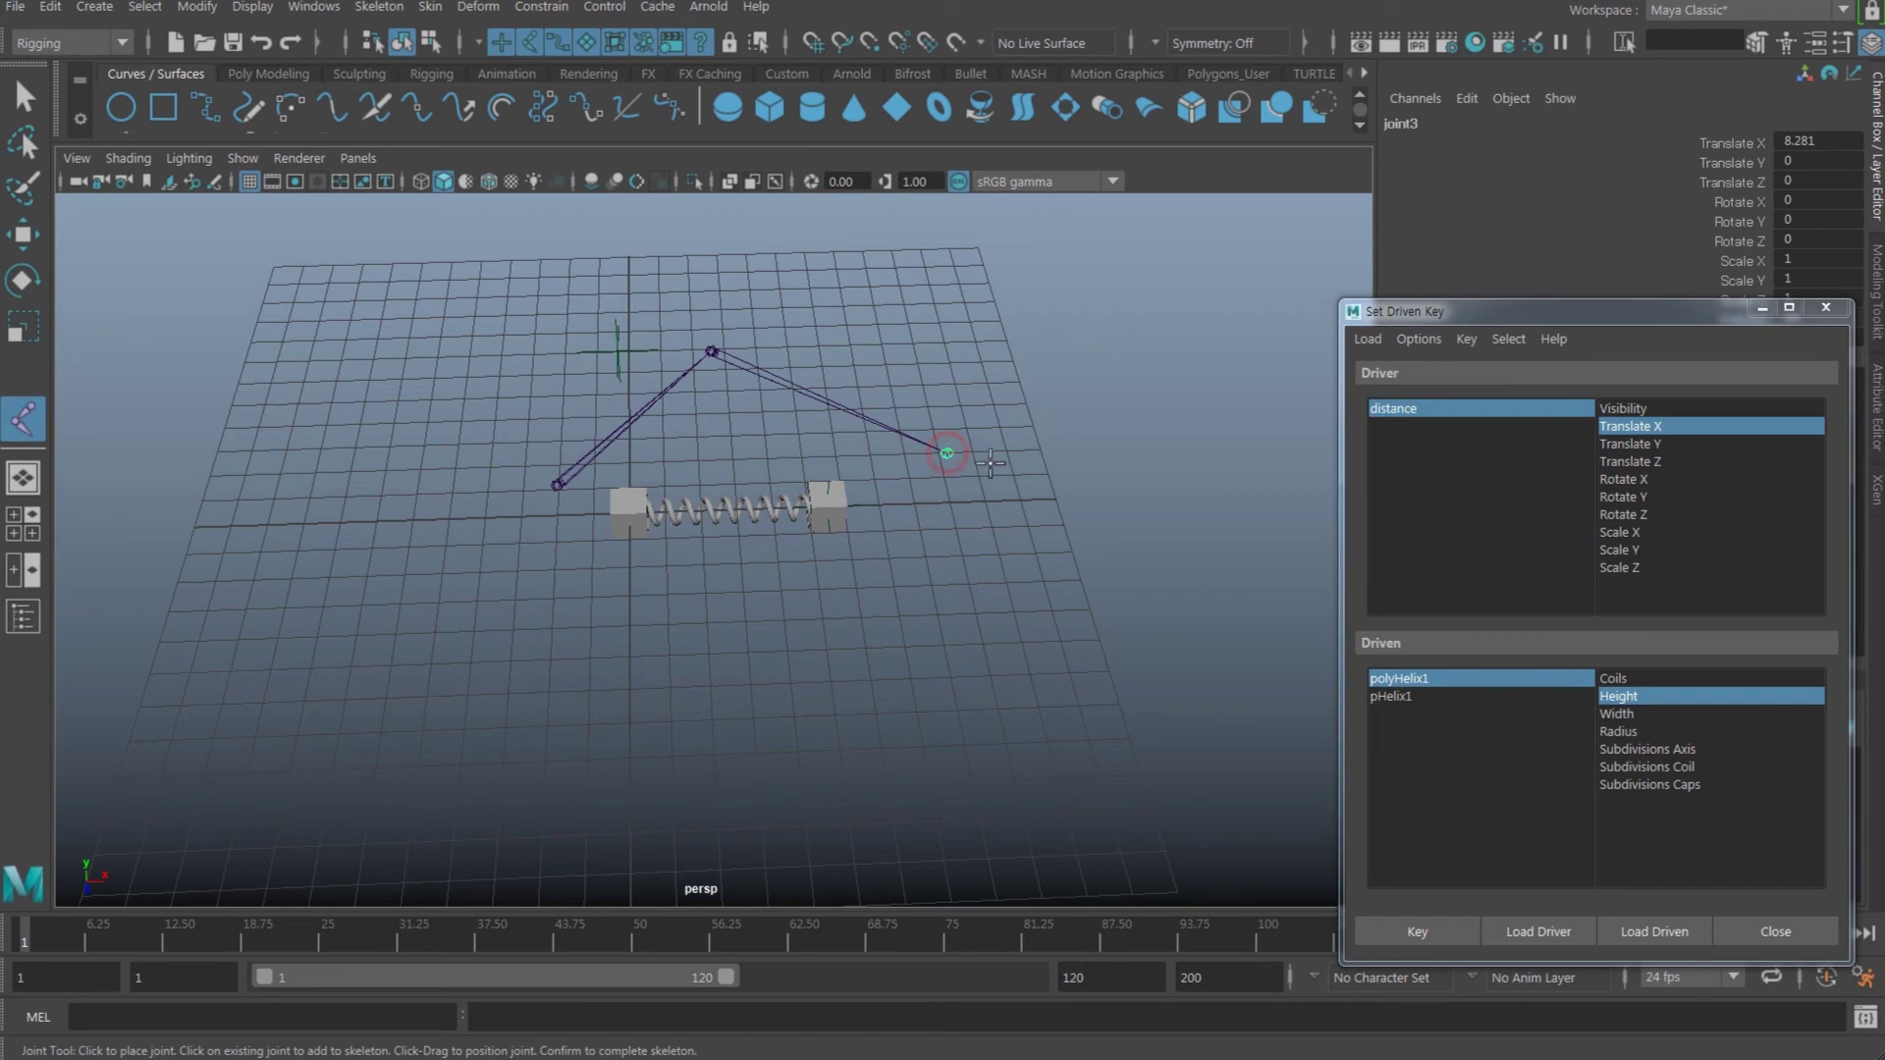
click(1050, 457)
key(w)
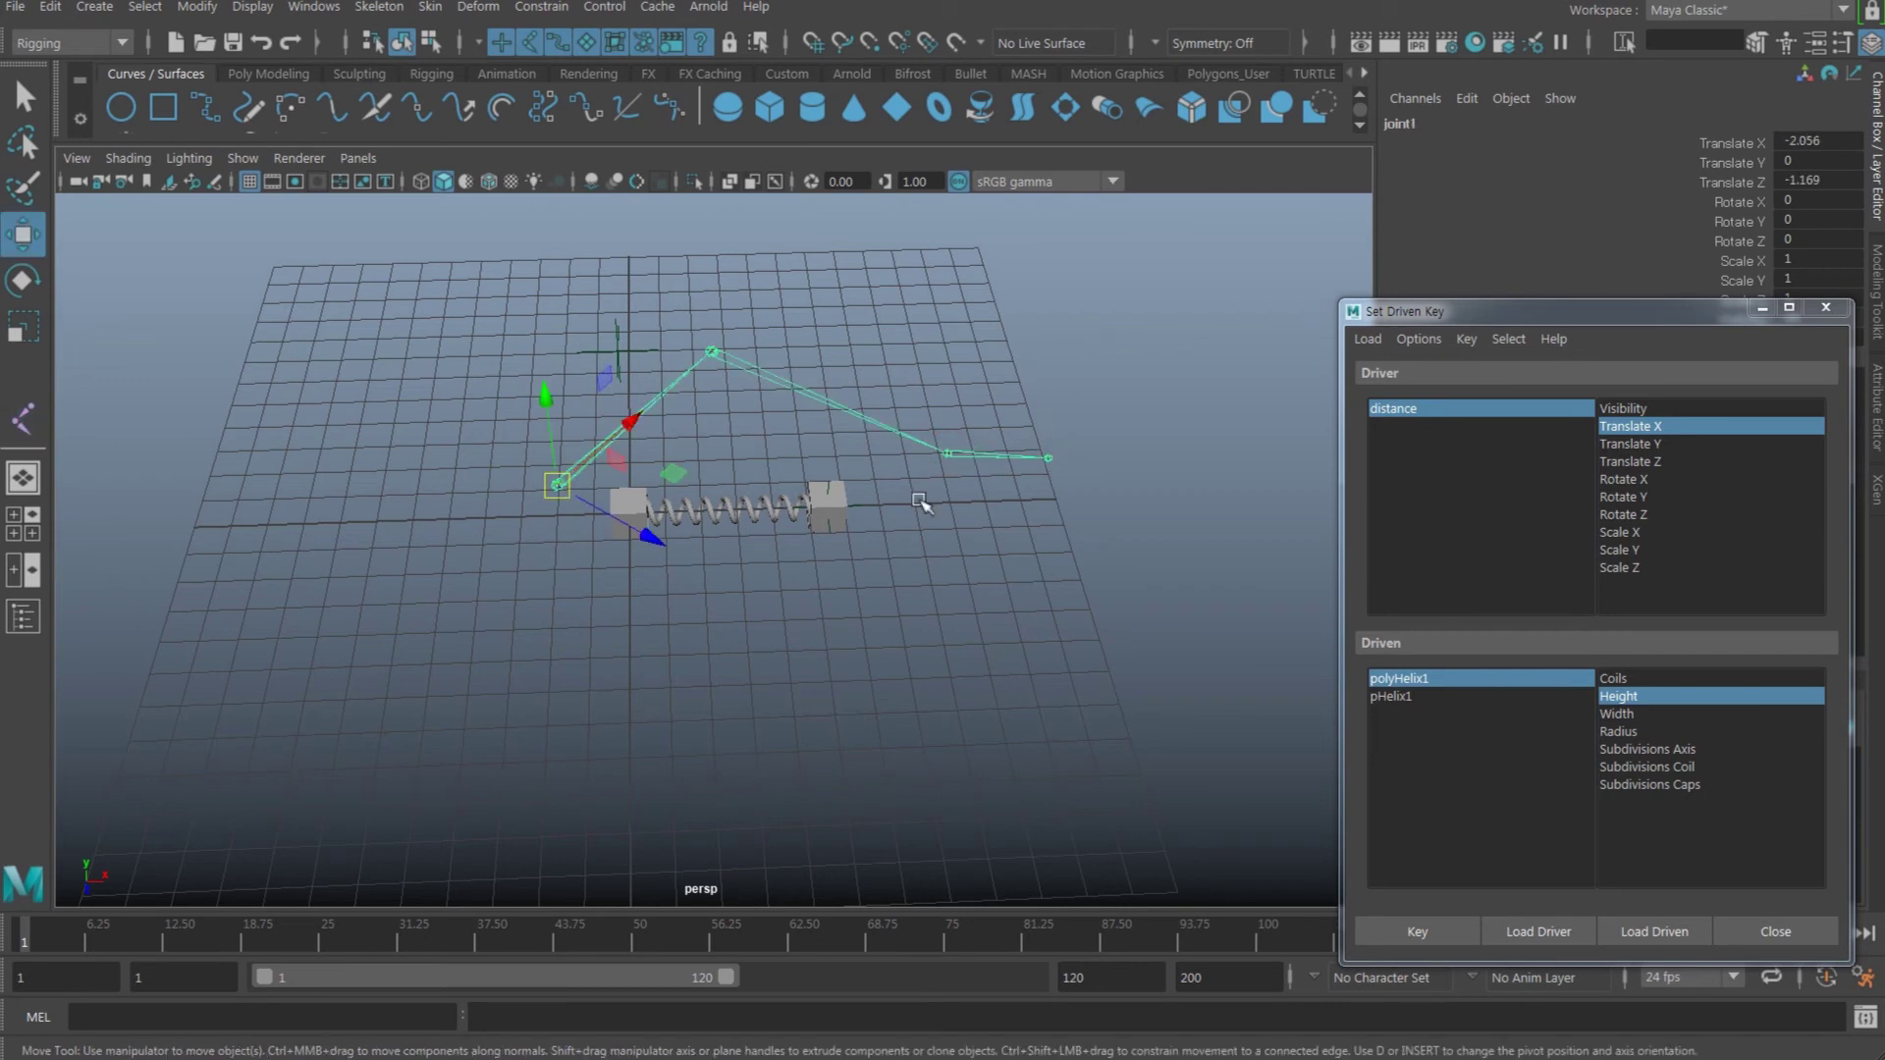
- Create an IK handle with the Rotate-Plane Solver from the root joint to the third joint of the chain
alt+middle_drag(899, 510, 880, 523)
key(space)
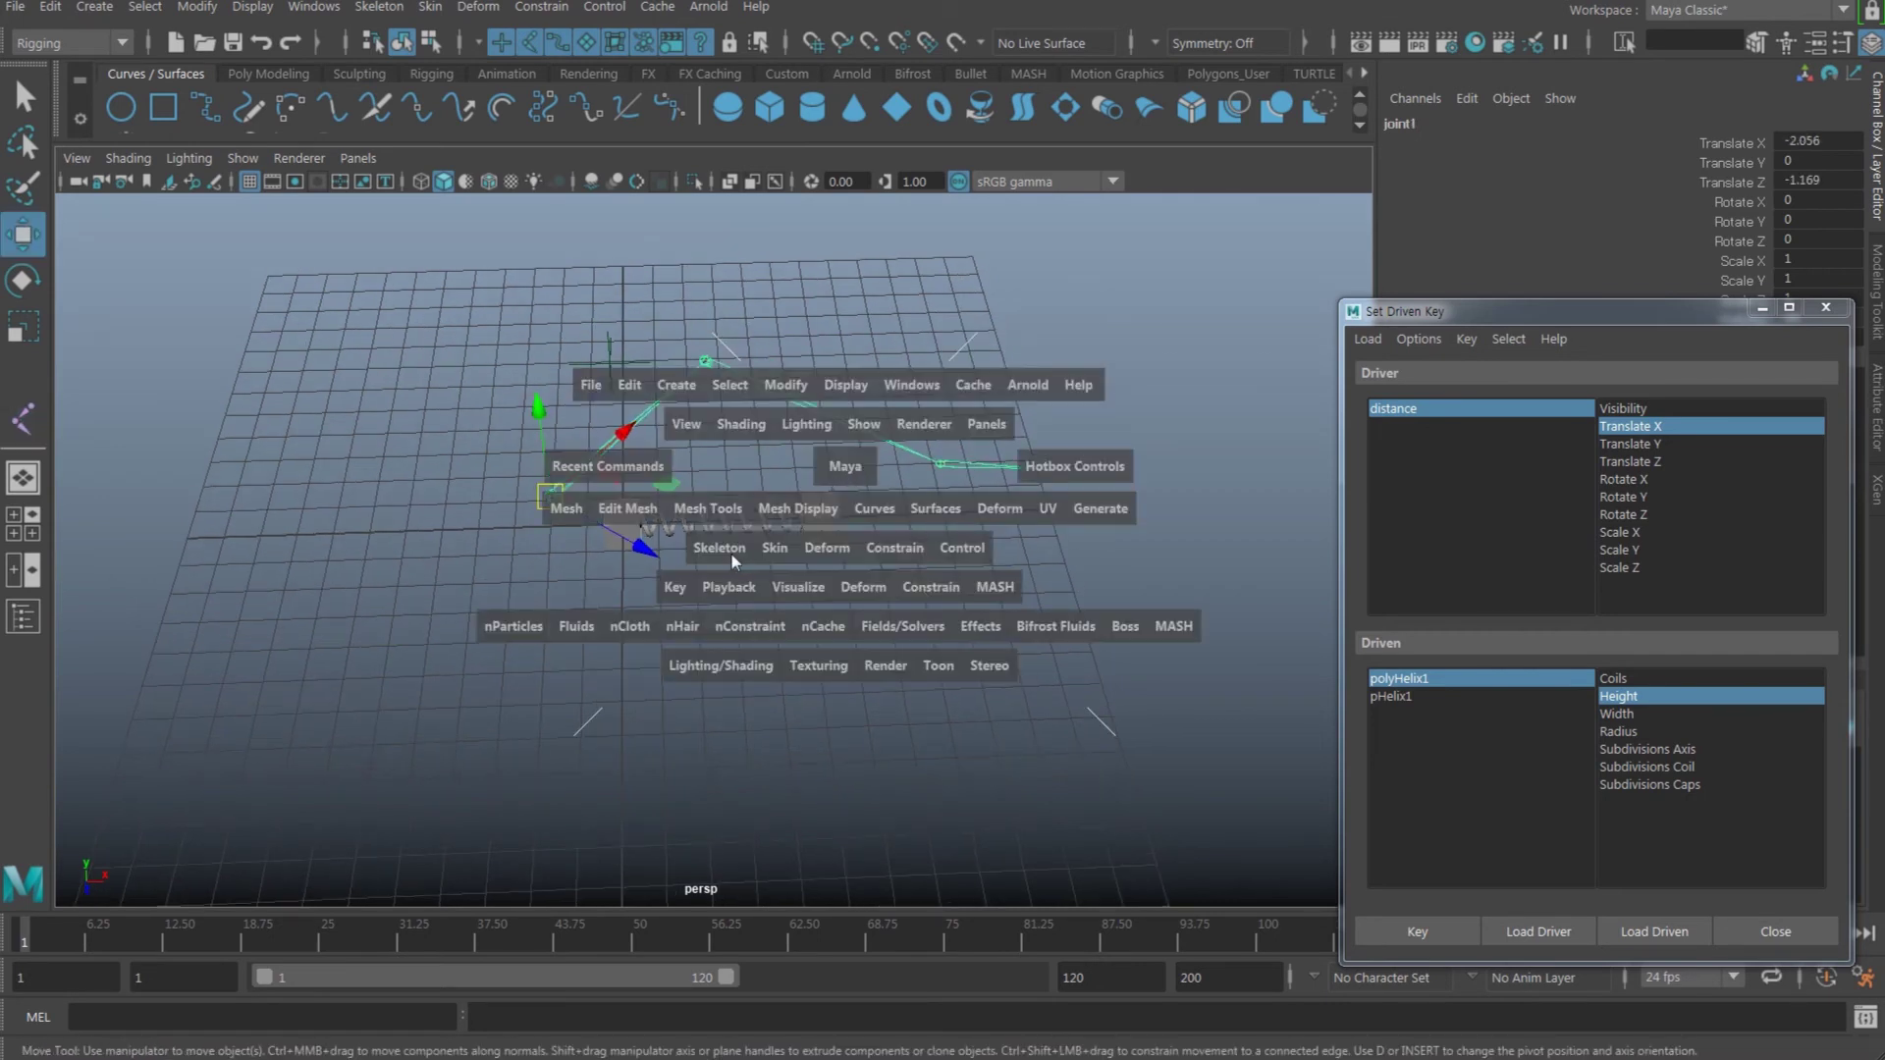
click(727, 550)
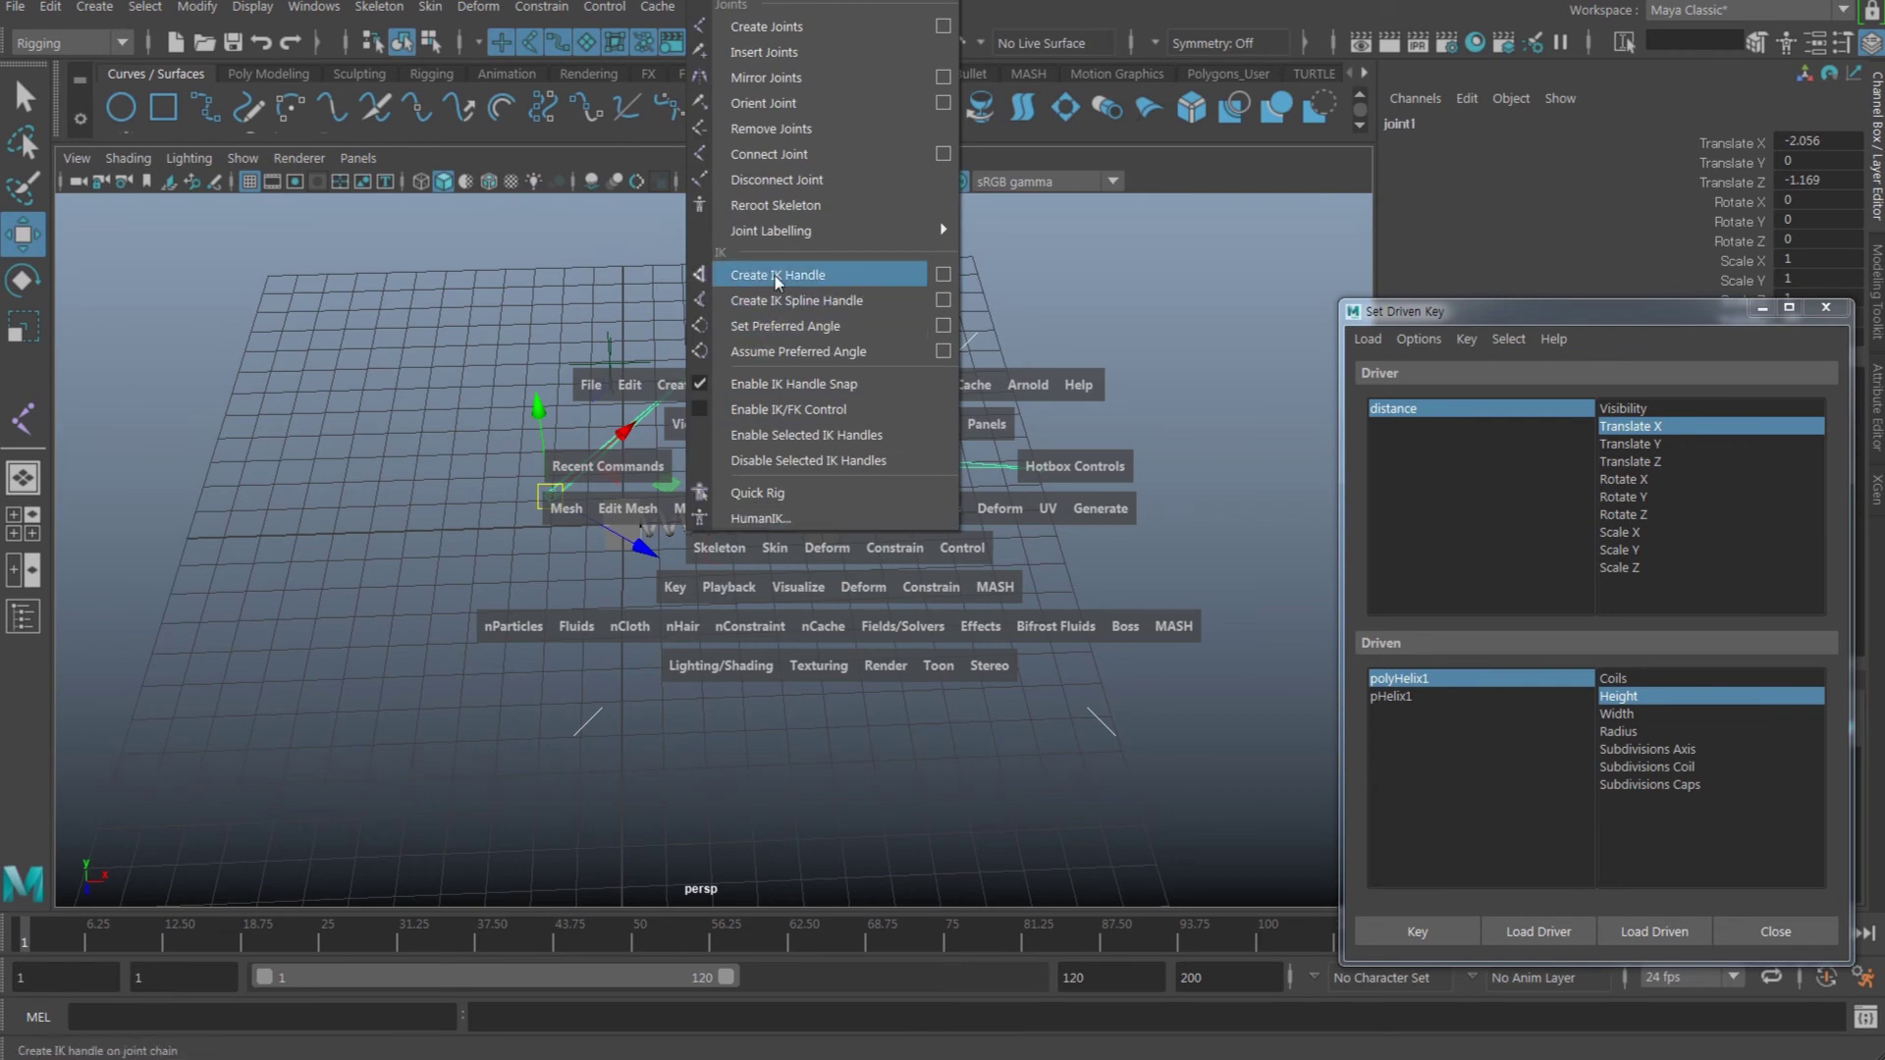
click(944, 275)
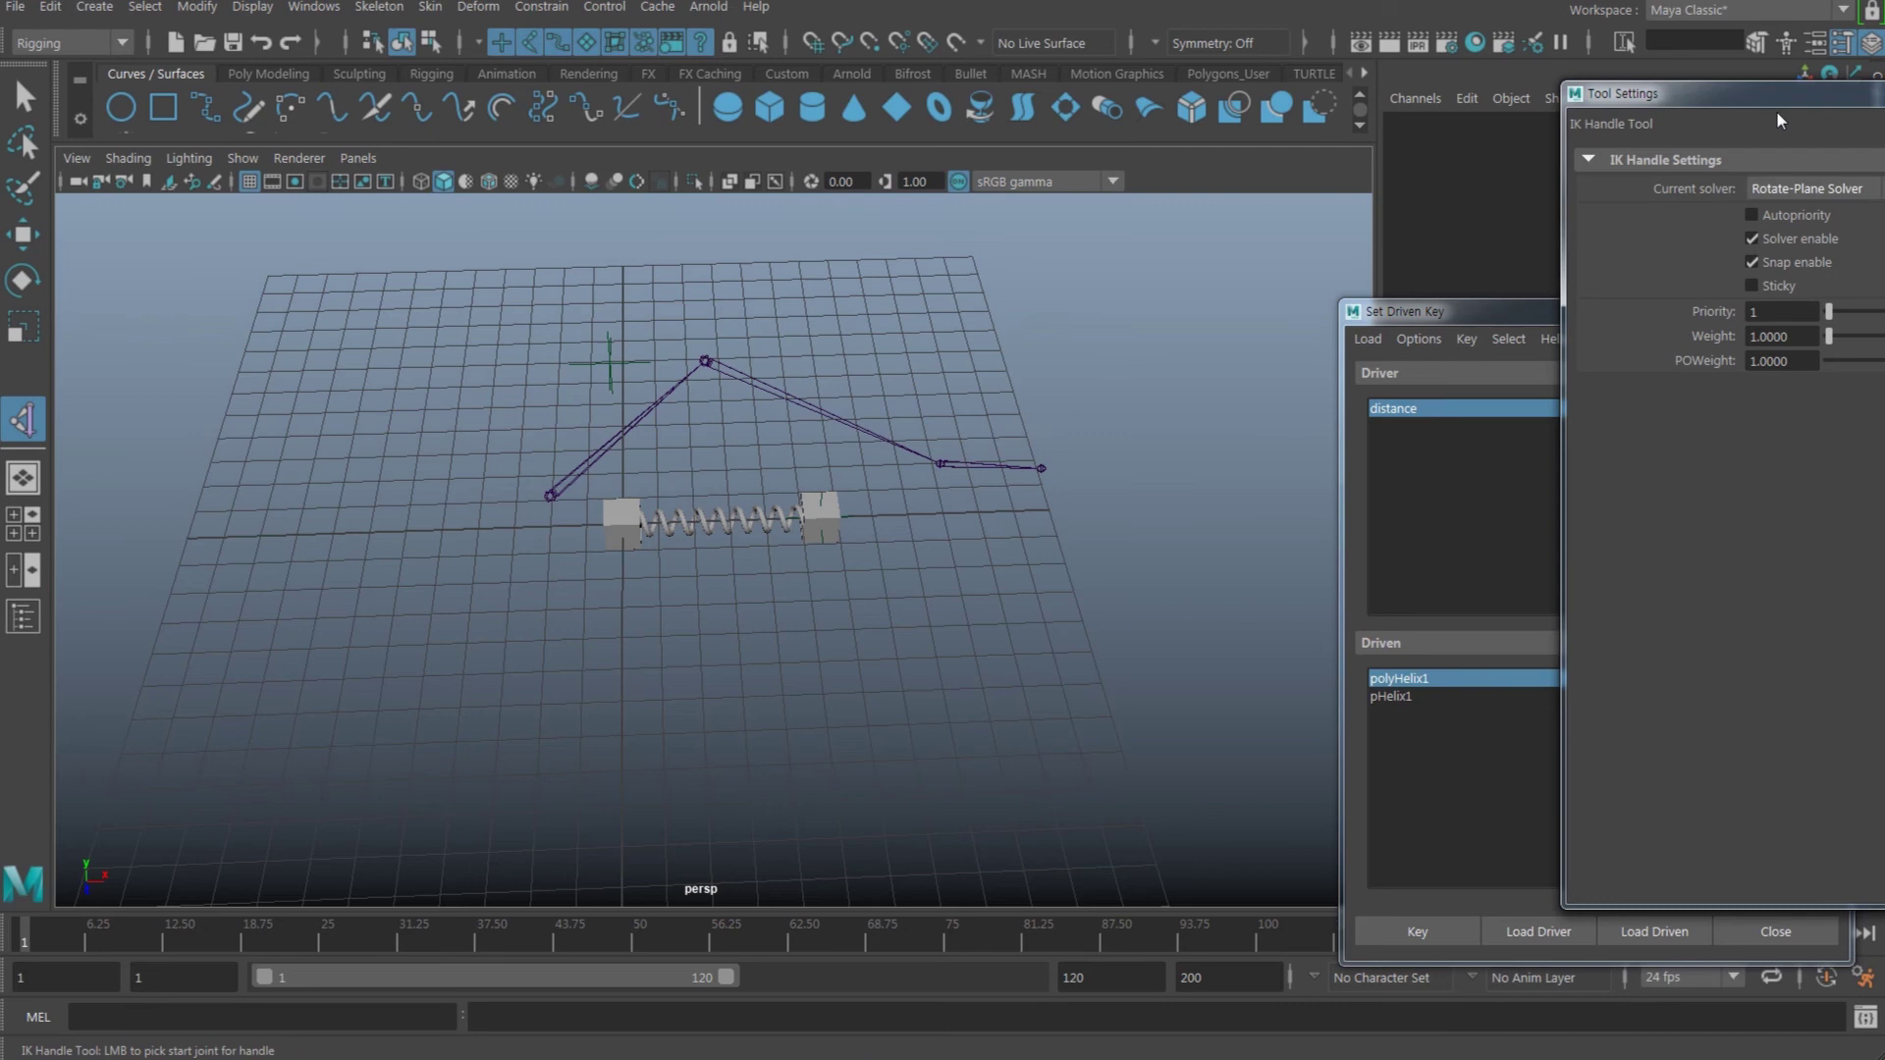
drag(1776, 98, 1285, 197)
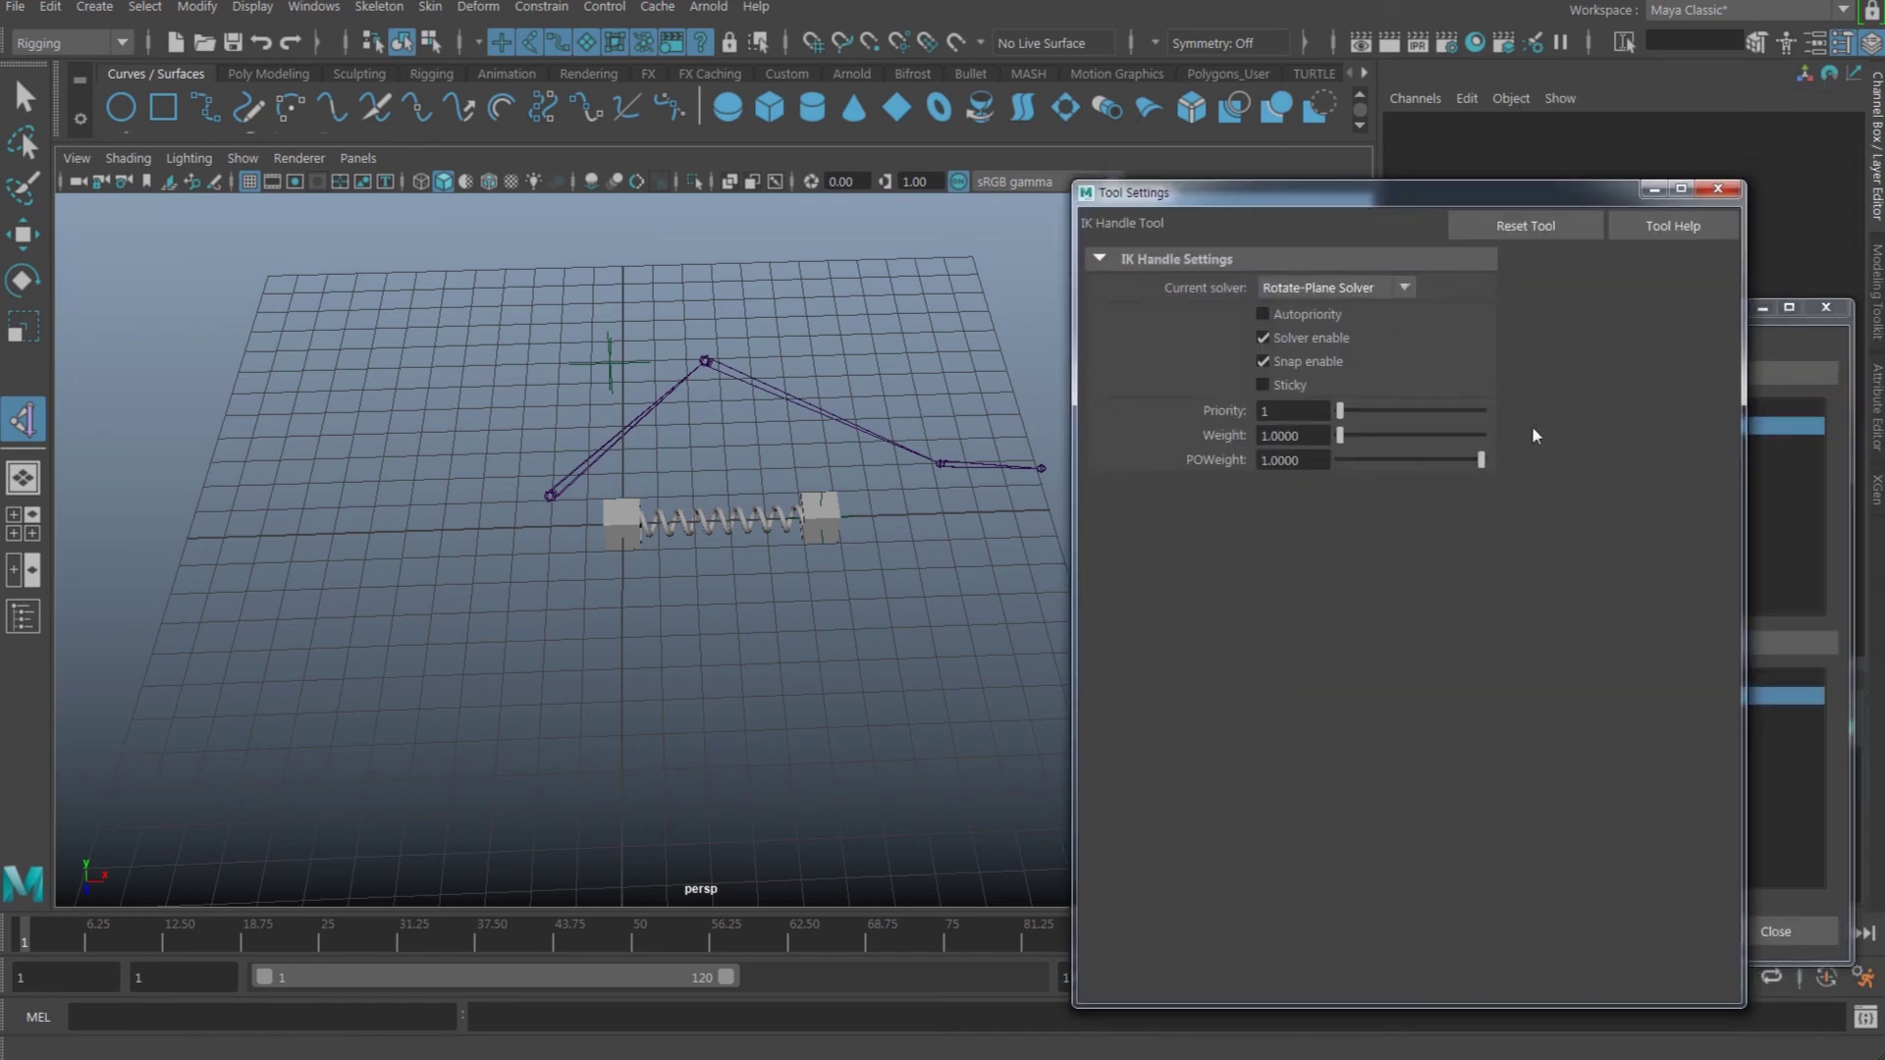
click(1719, 189)
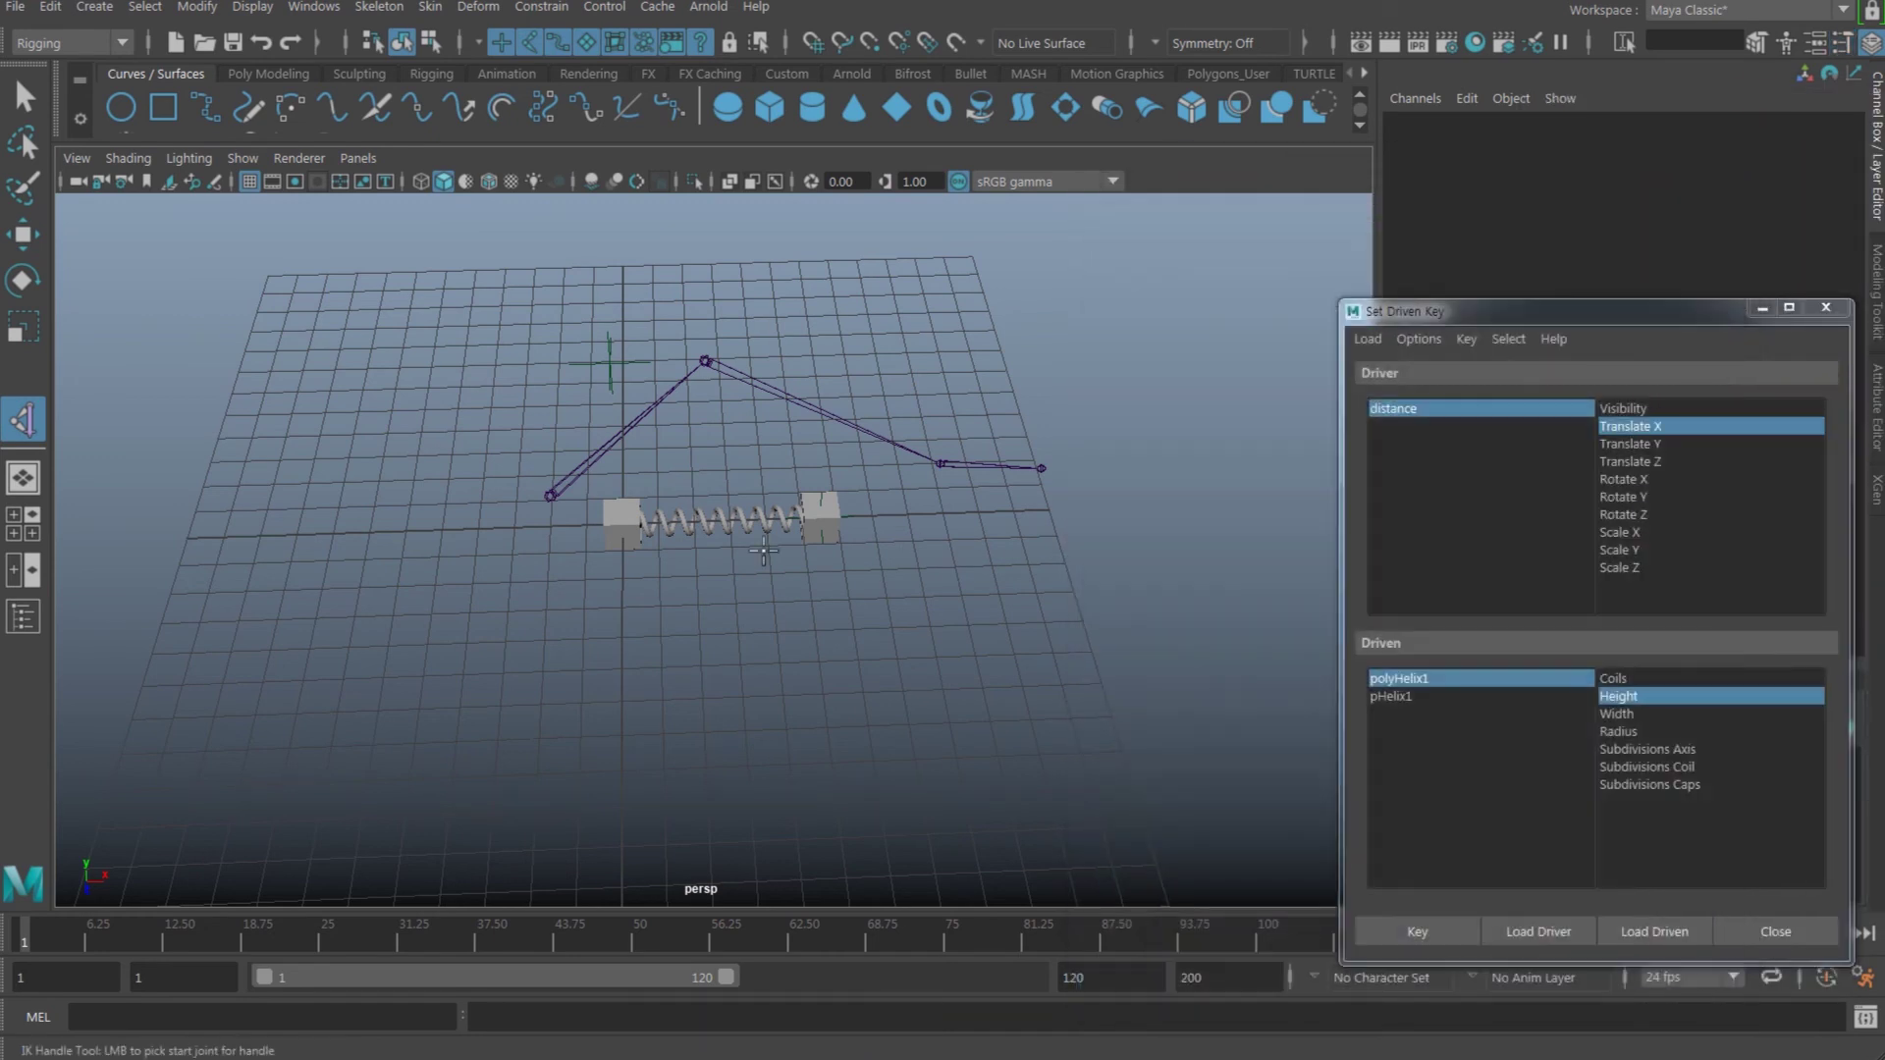
click(549, 498)
click(942, 461)
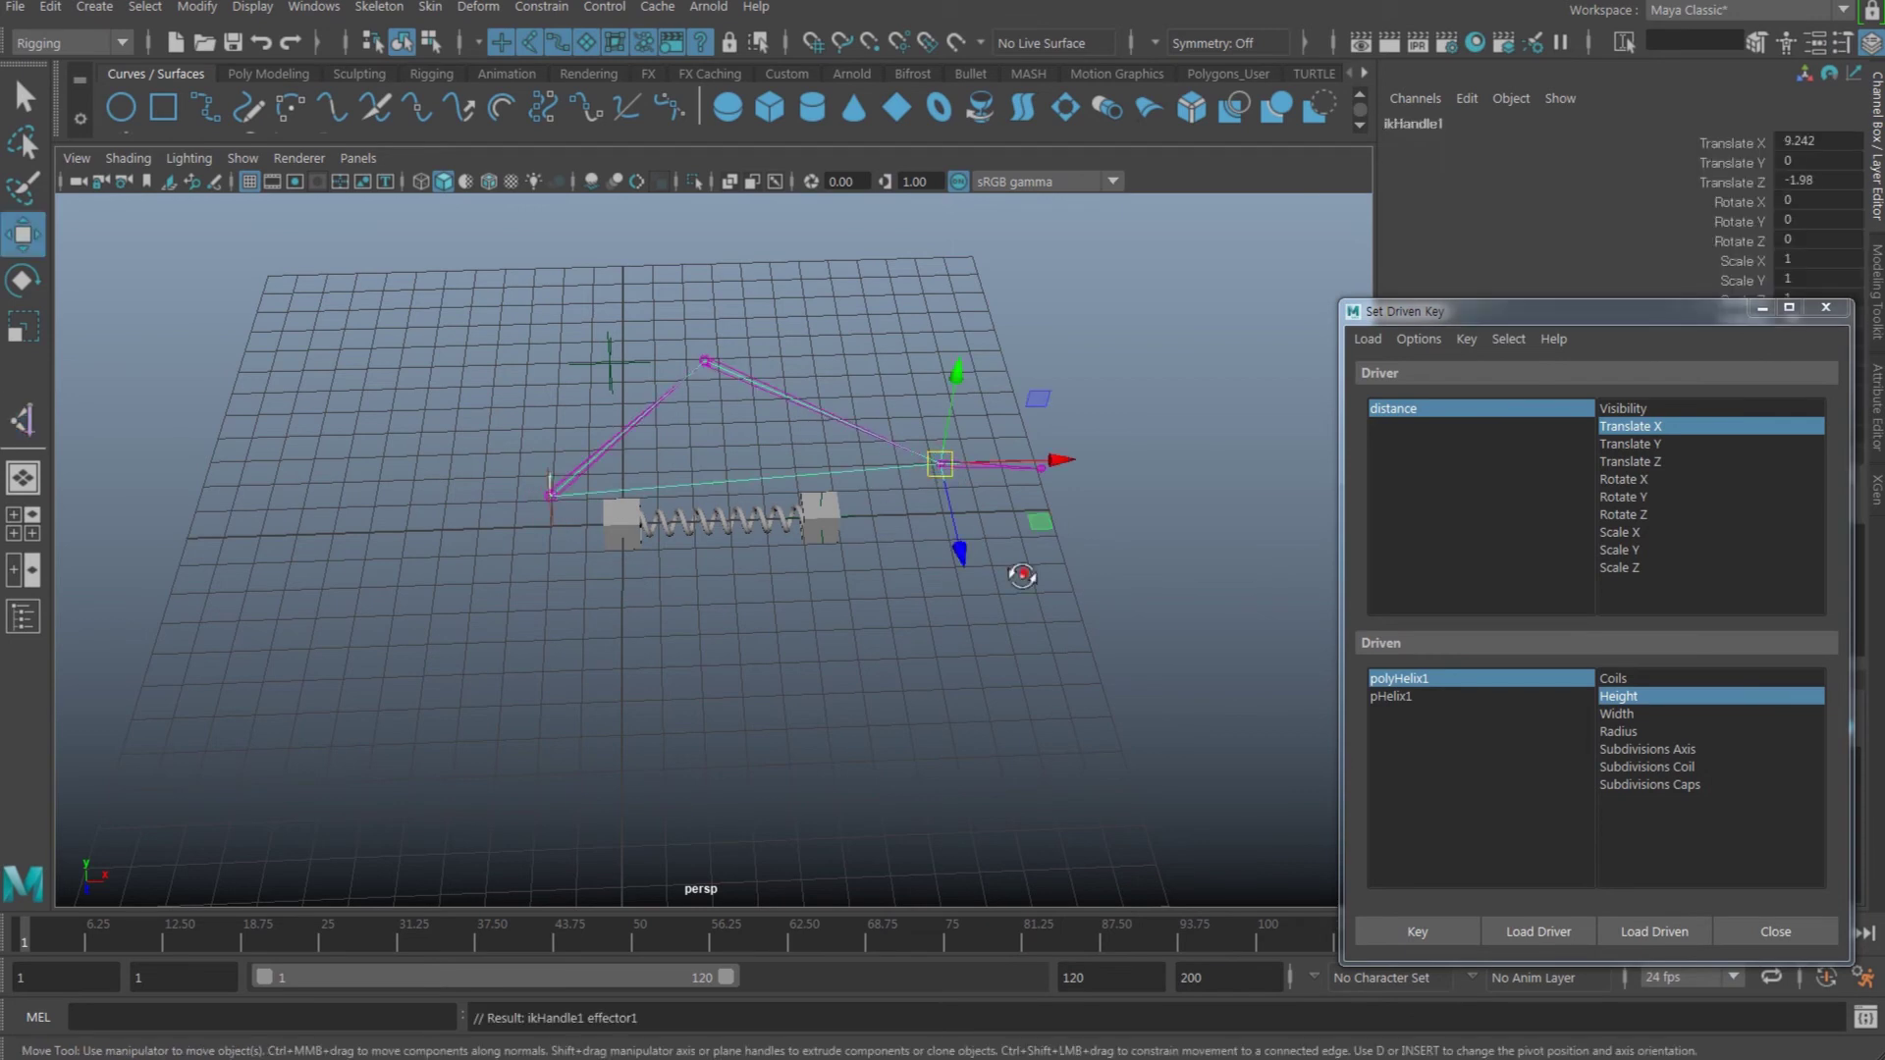
alt+drag(1018, 570, 680, 611)
scroll(1012, 558, up, 3)
click(801, 682)
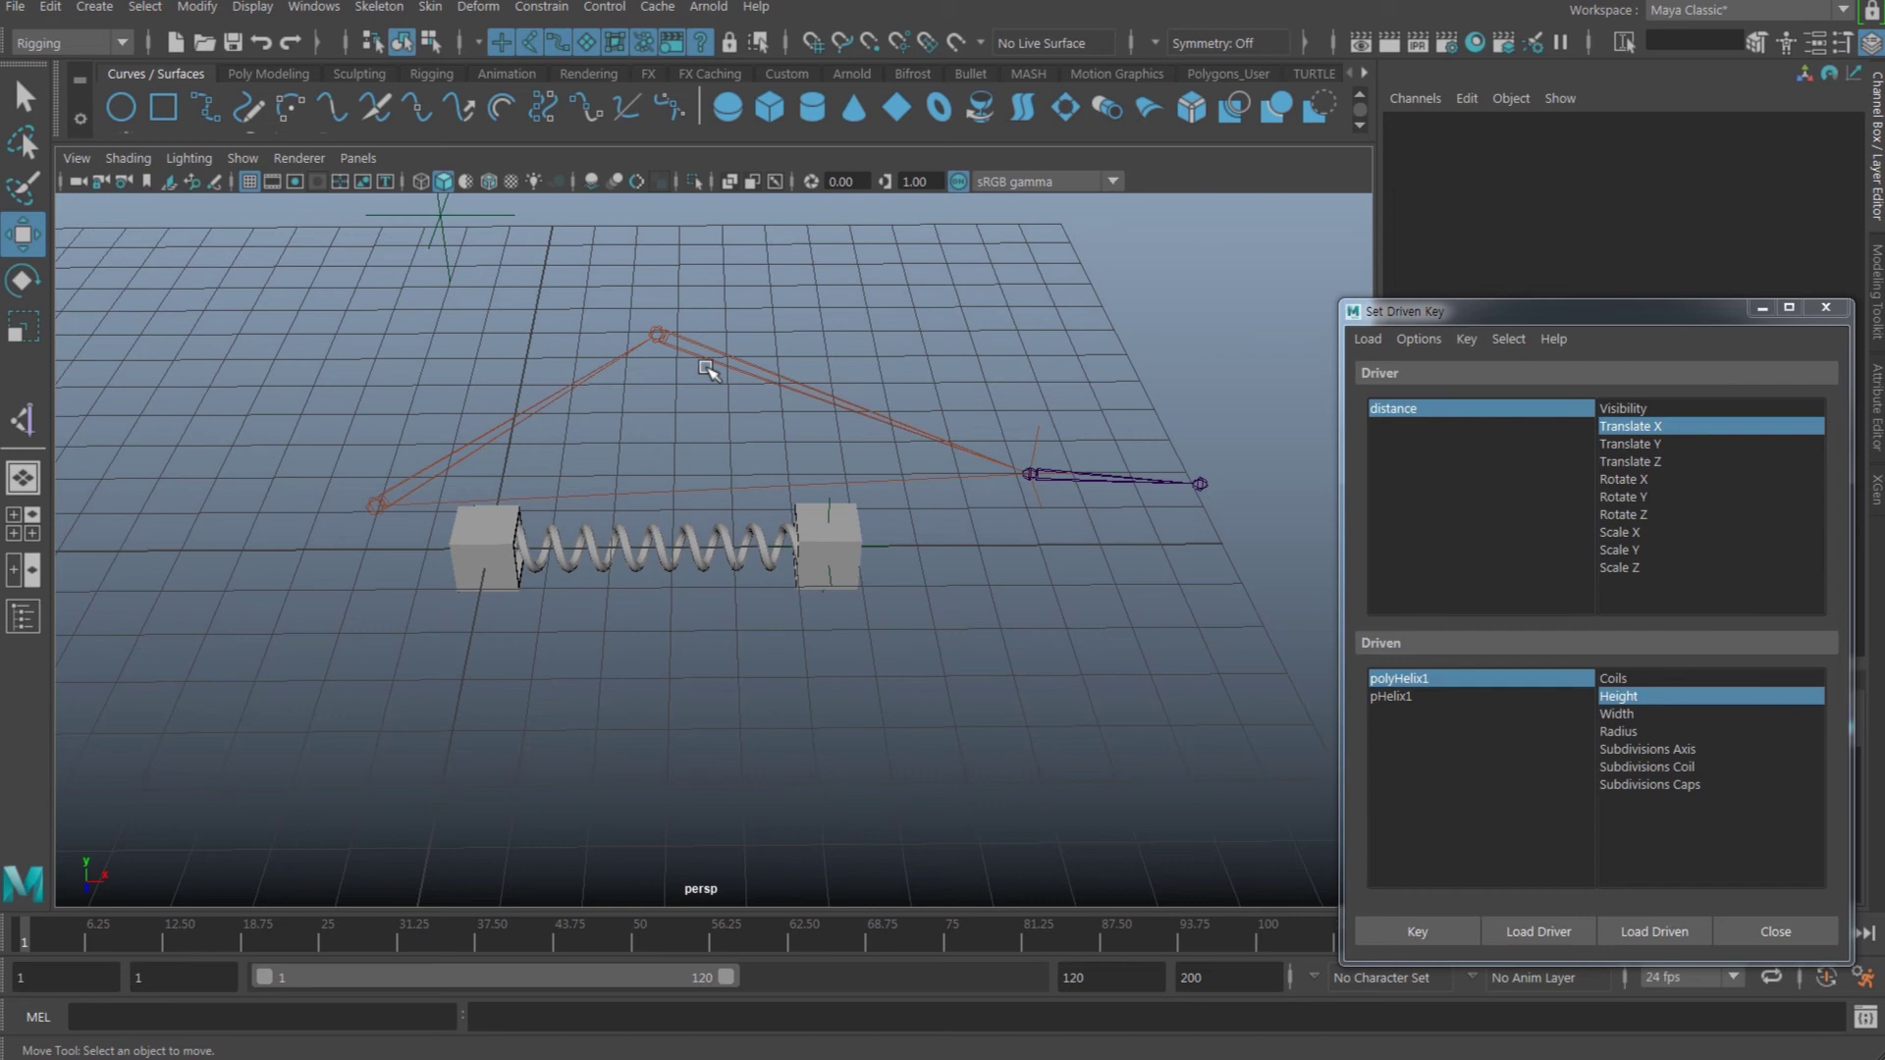
- Move the second cube across the ground plane to about X 6.67 and Z -2.4
alt+drag(583, 578, 670, 664)
click(537, 651)
alt+drag(867, 598, 805, 702)
click(851, 595)
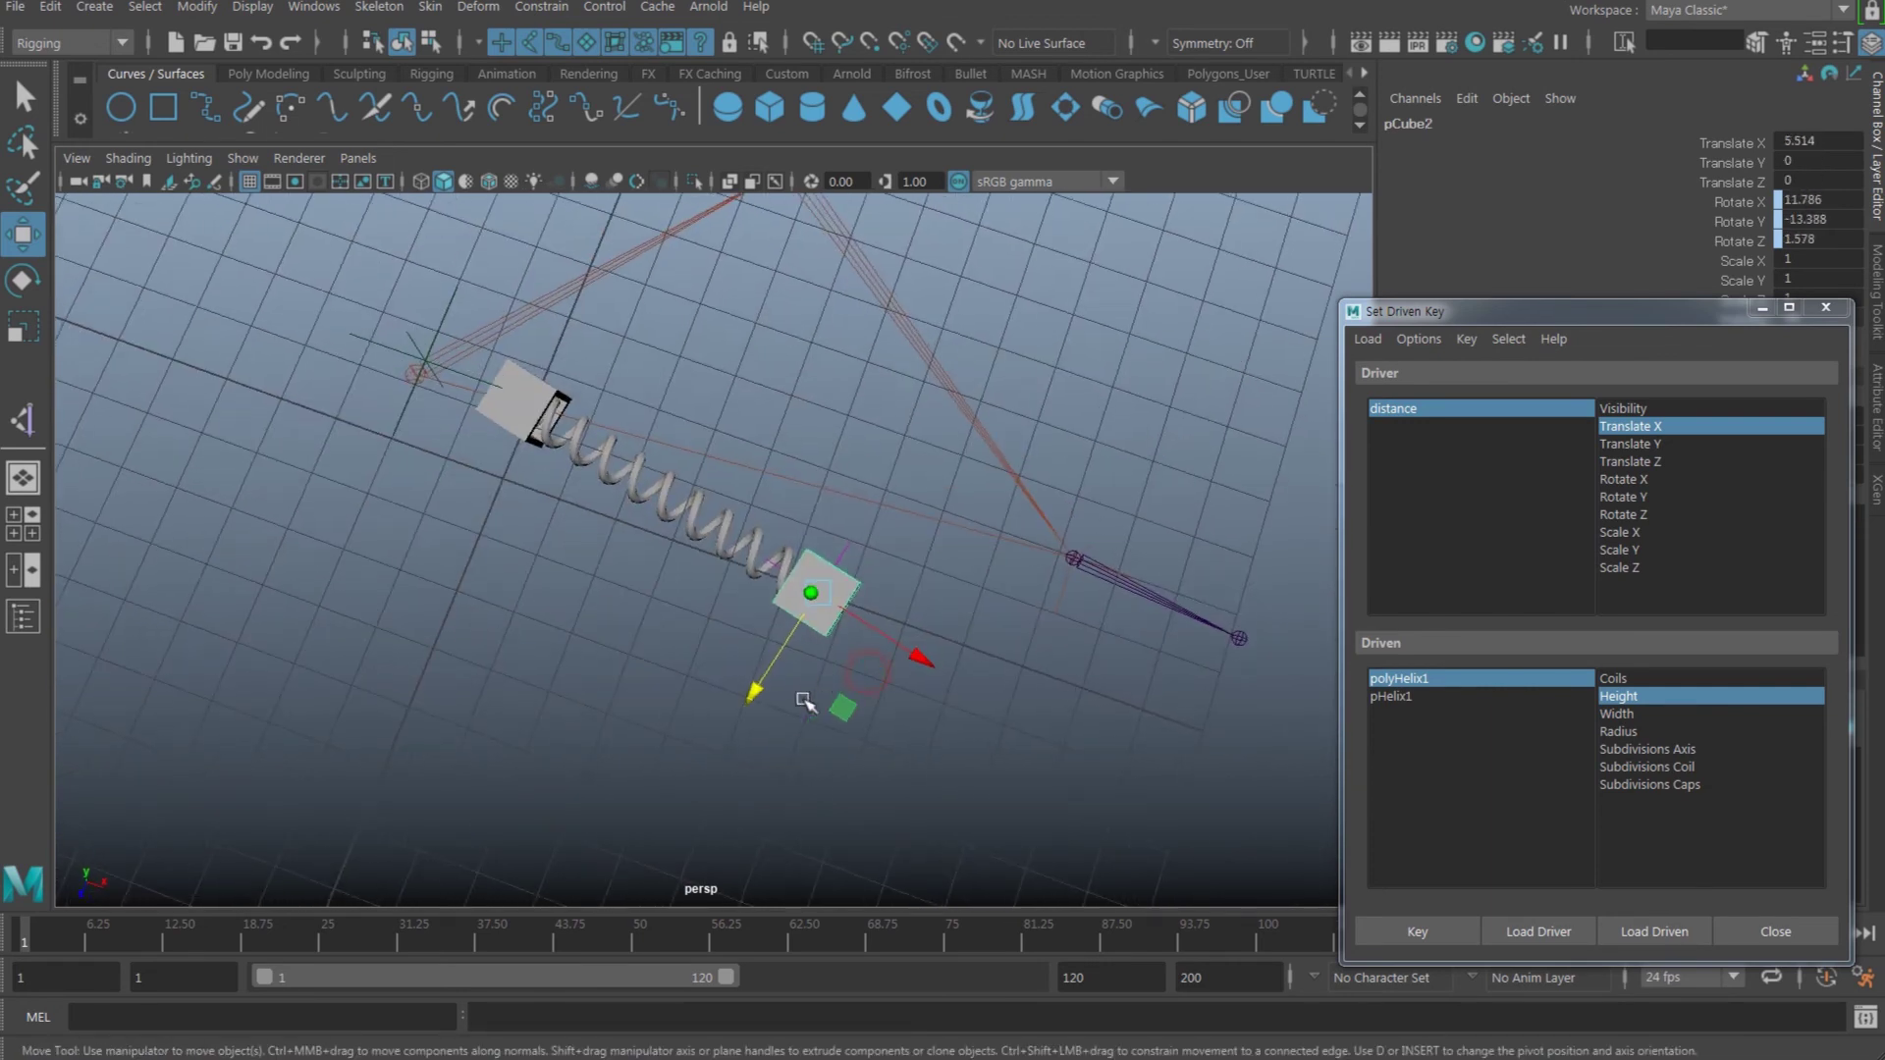
middle_drag(843, 706, 933, 563)
alt+drag(938, 555, 749, 539)
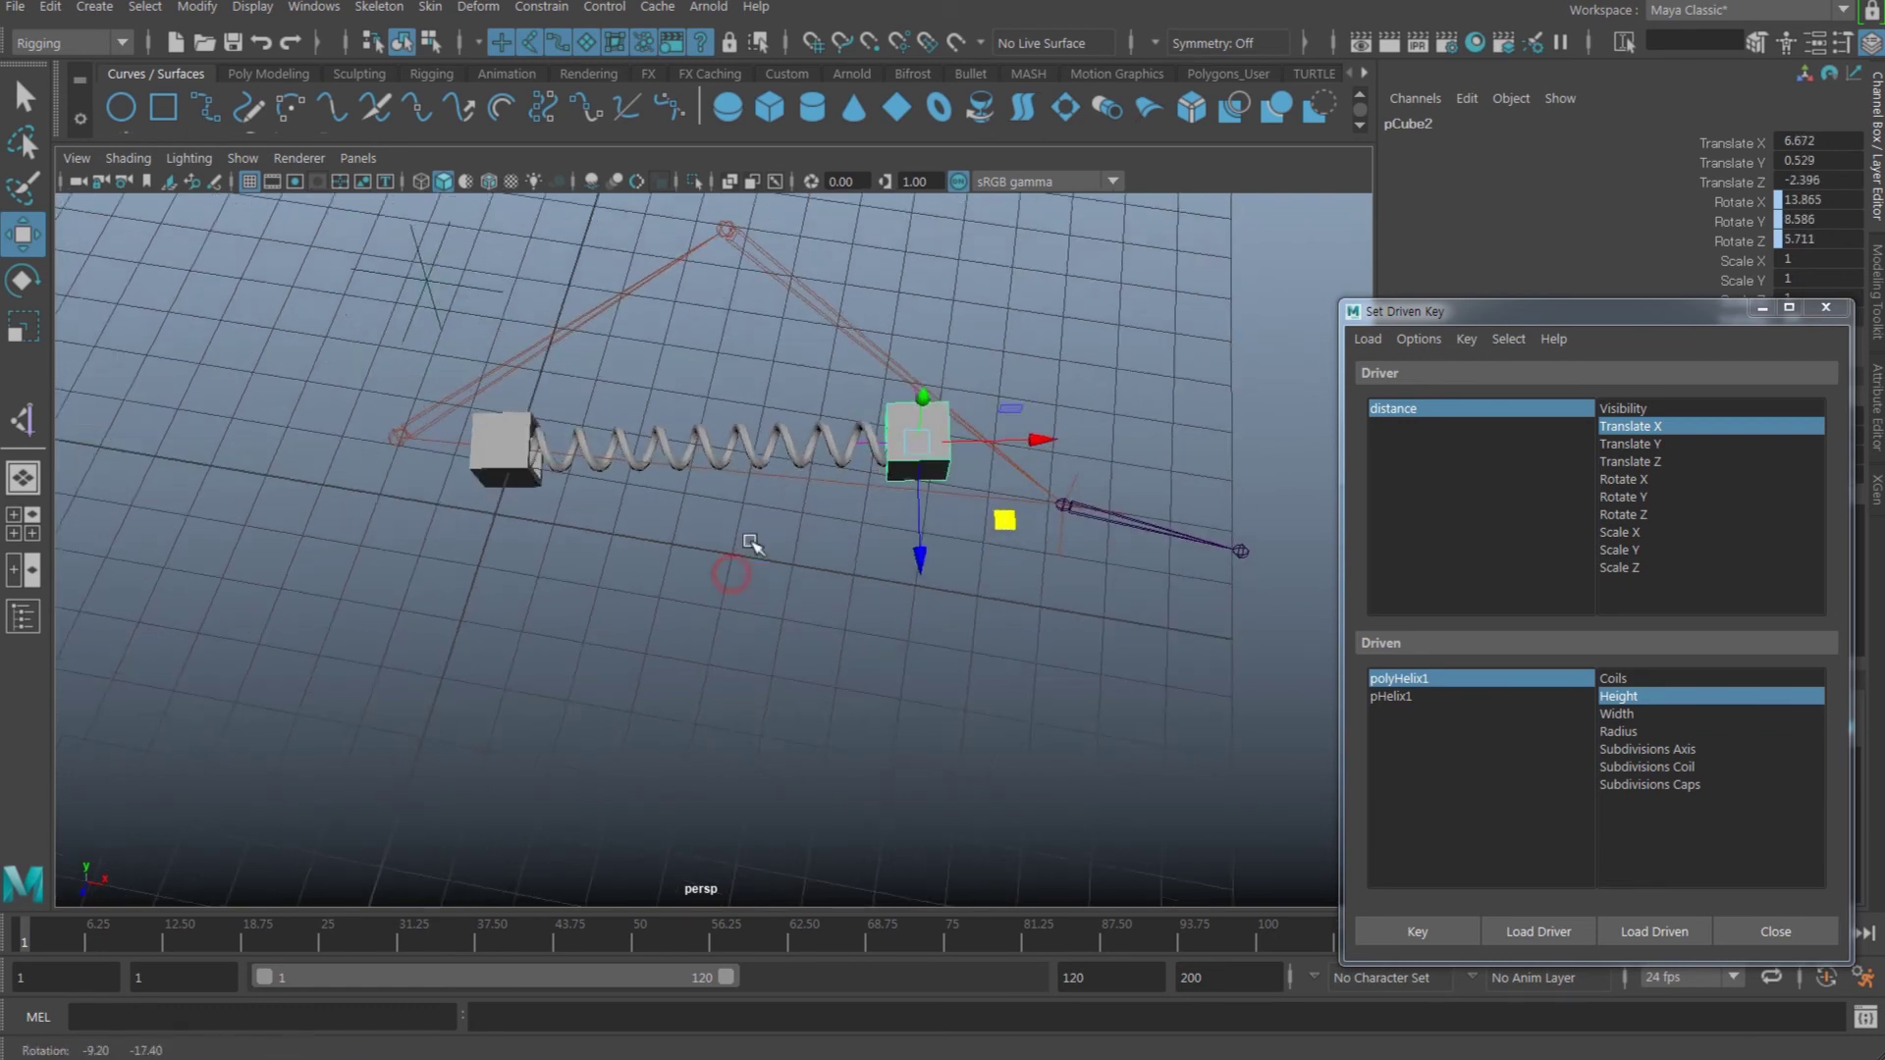
- Move the first cube across the ground plane to about X 0.16 and Z -2.14
click(527, 475)
alt+drag(583, 518, 580, 547)
middle_drag(580, 547, 634, 535)
alt+drag(633, 536, 619, 432)
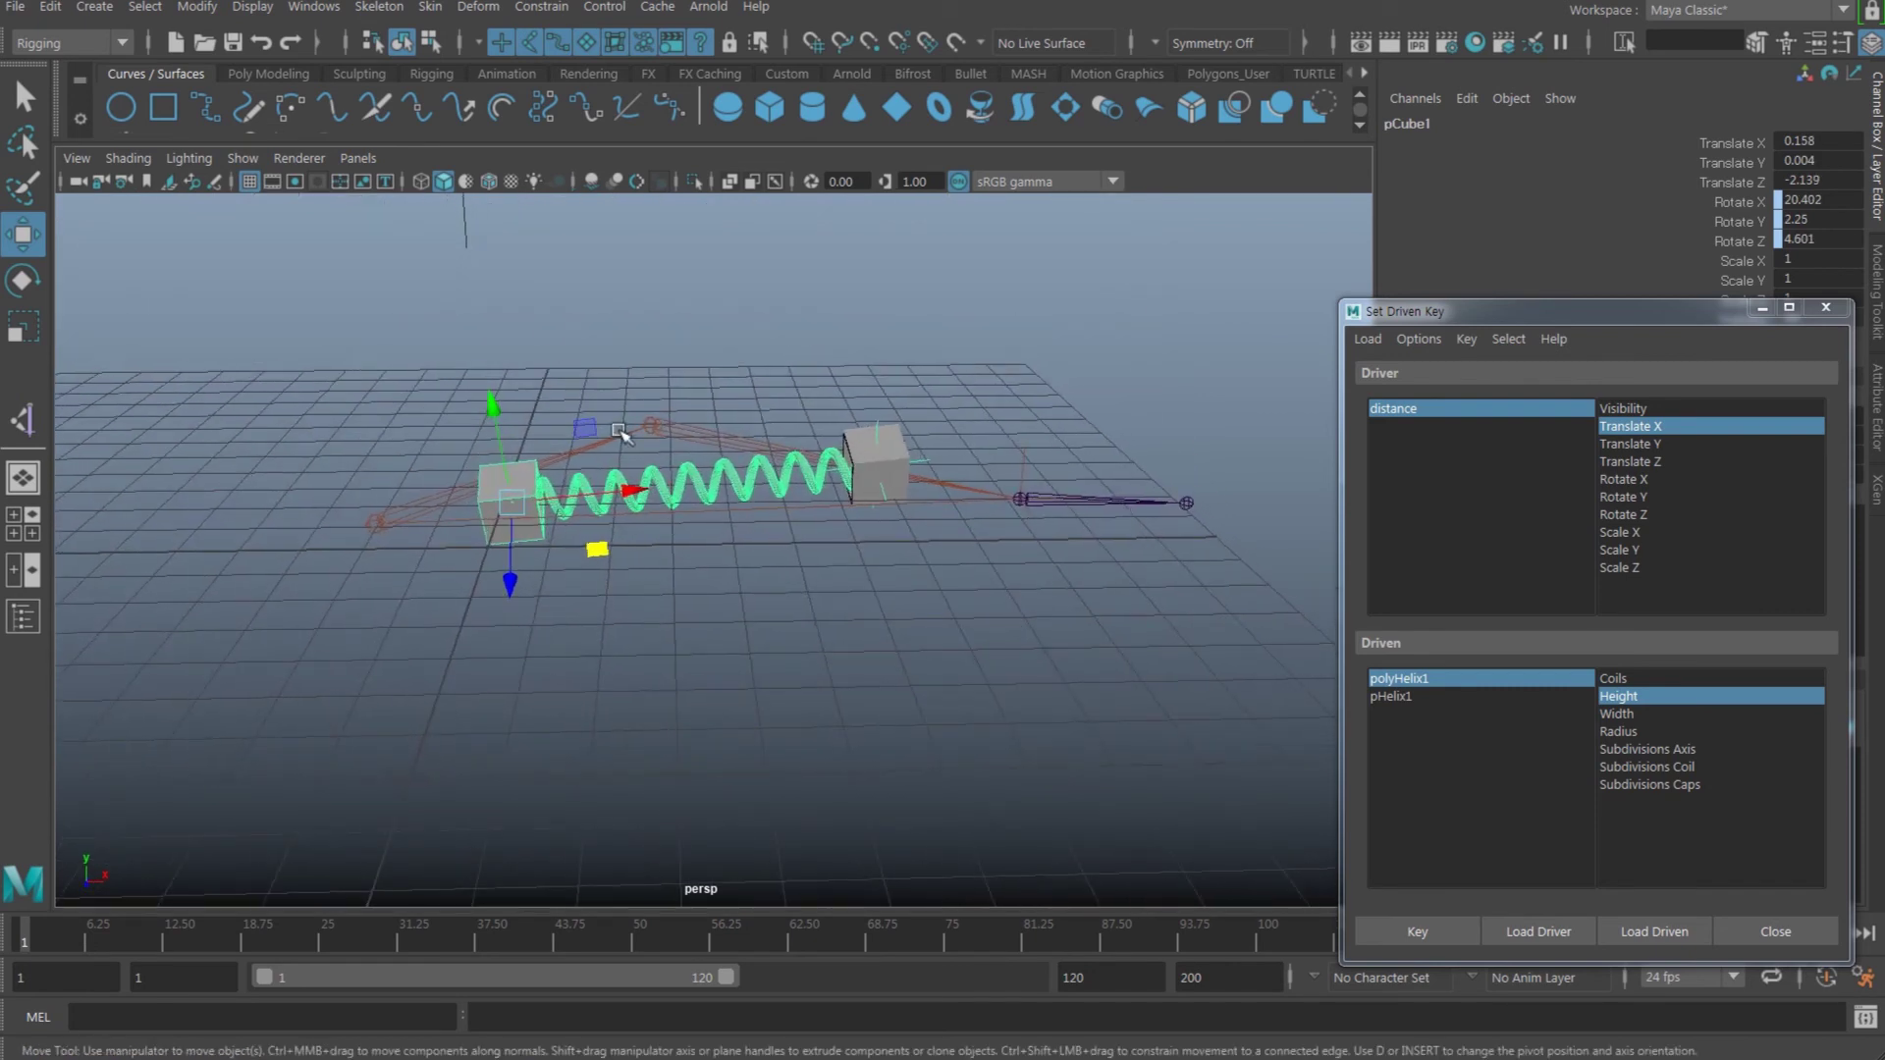
- Move the up locator above the spring along Z to about -2.1
scroll(647, 393, down, 5)
alt+drag(633, 501, 842, 400)
click(644, 321)
drag(845, 328, 590, 593)
alt+drag(674, 492, 544, 342)
alt+middle_drag(633, 430, 675, 474)
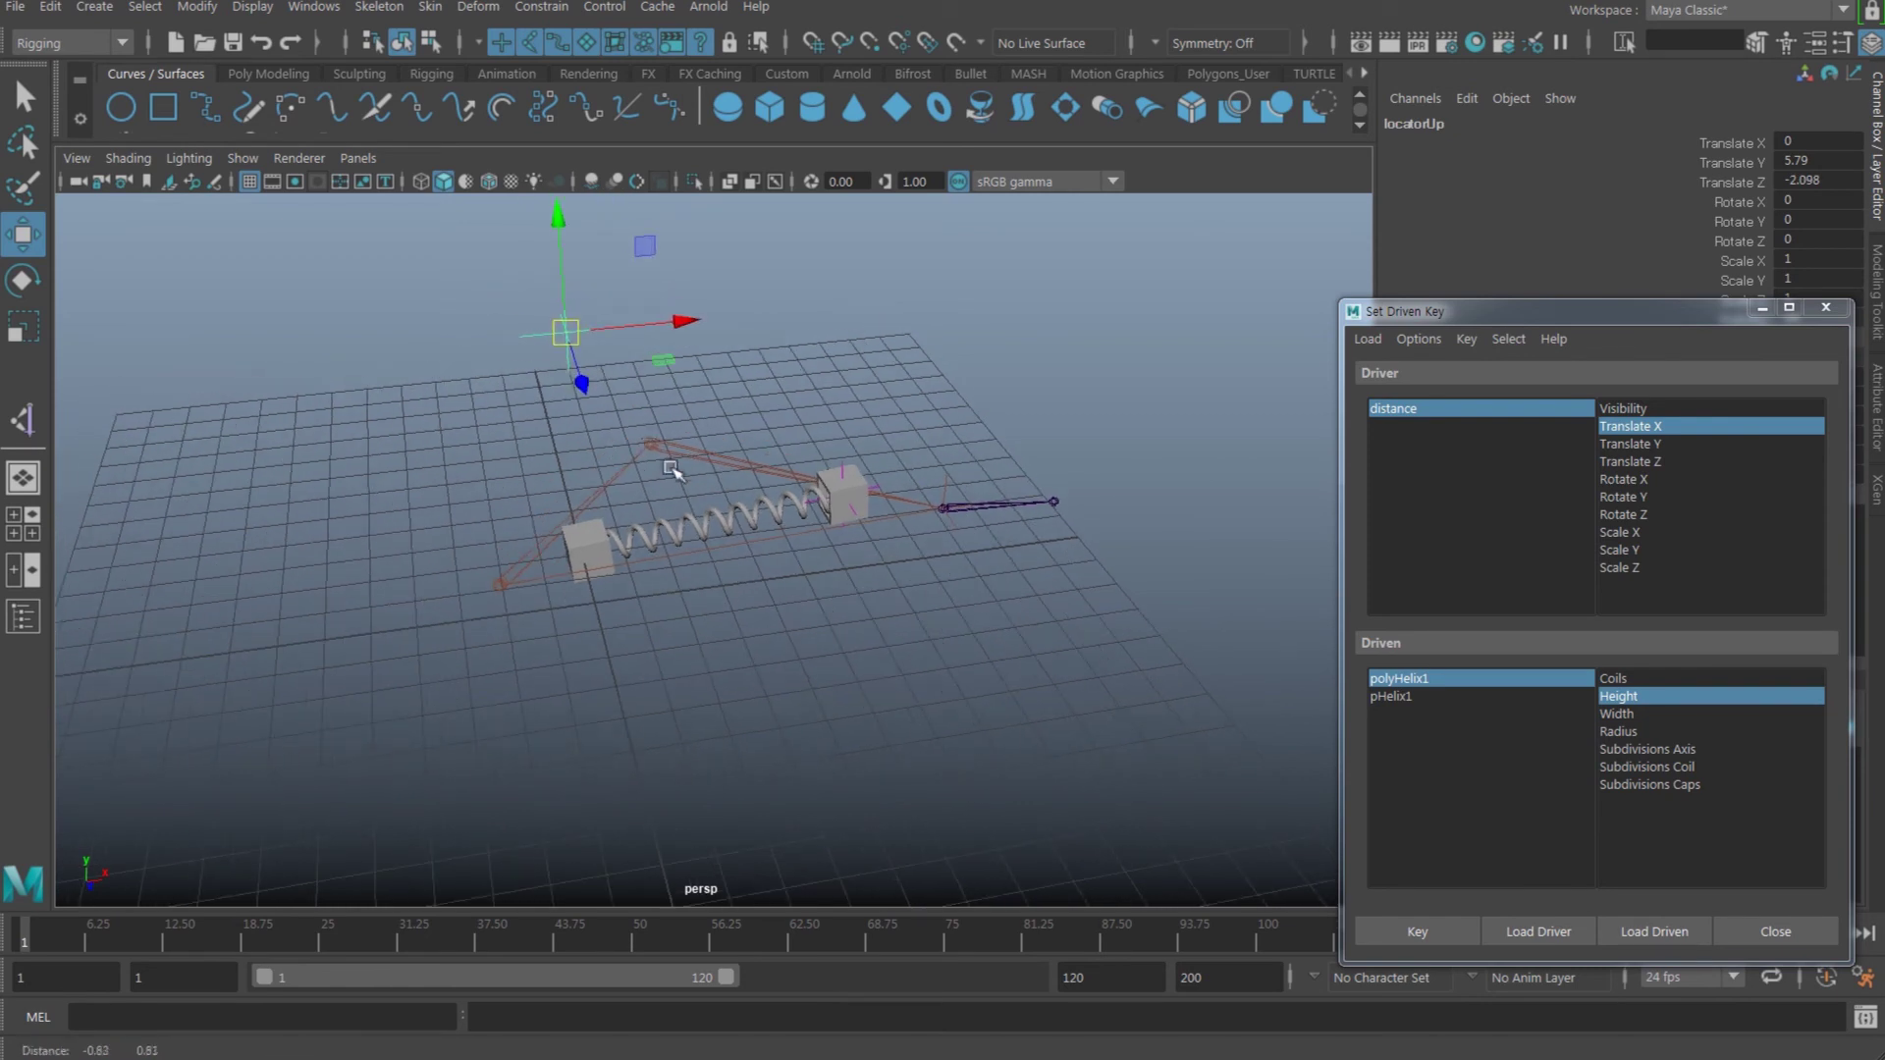
- Create a locator and place it behind the joint chain's bend at about X 2.99 and Z -11.79
alt+drag(650, 424, 659, 428)
click(631, 455)
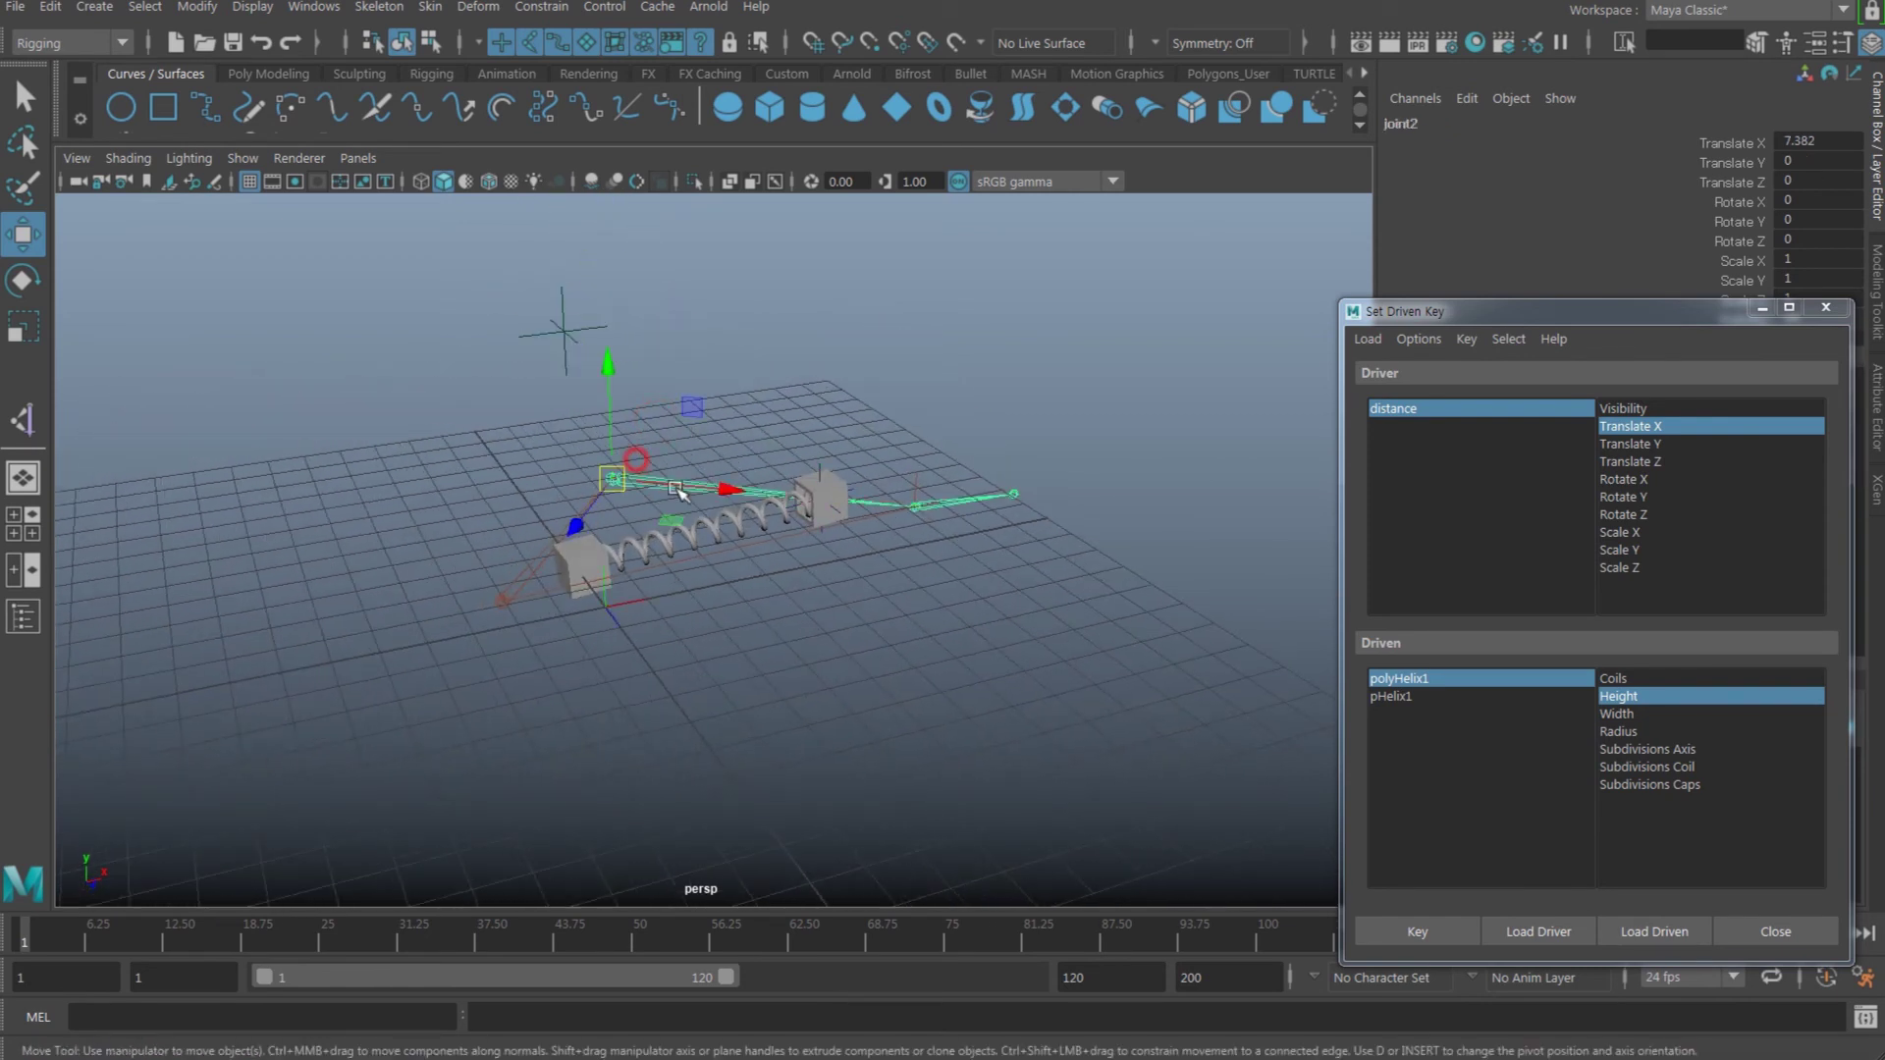
click(736, 426)
key(space)
drag(752, 294, 742, 222)
alt+drag(643, 589, 396, 491)
drag(425, 403, 502, 362)
alt+drag(568, 544, 478, 510)
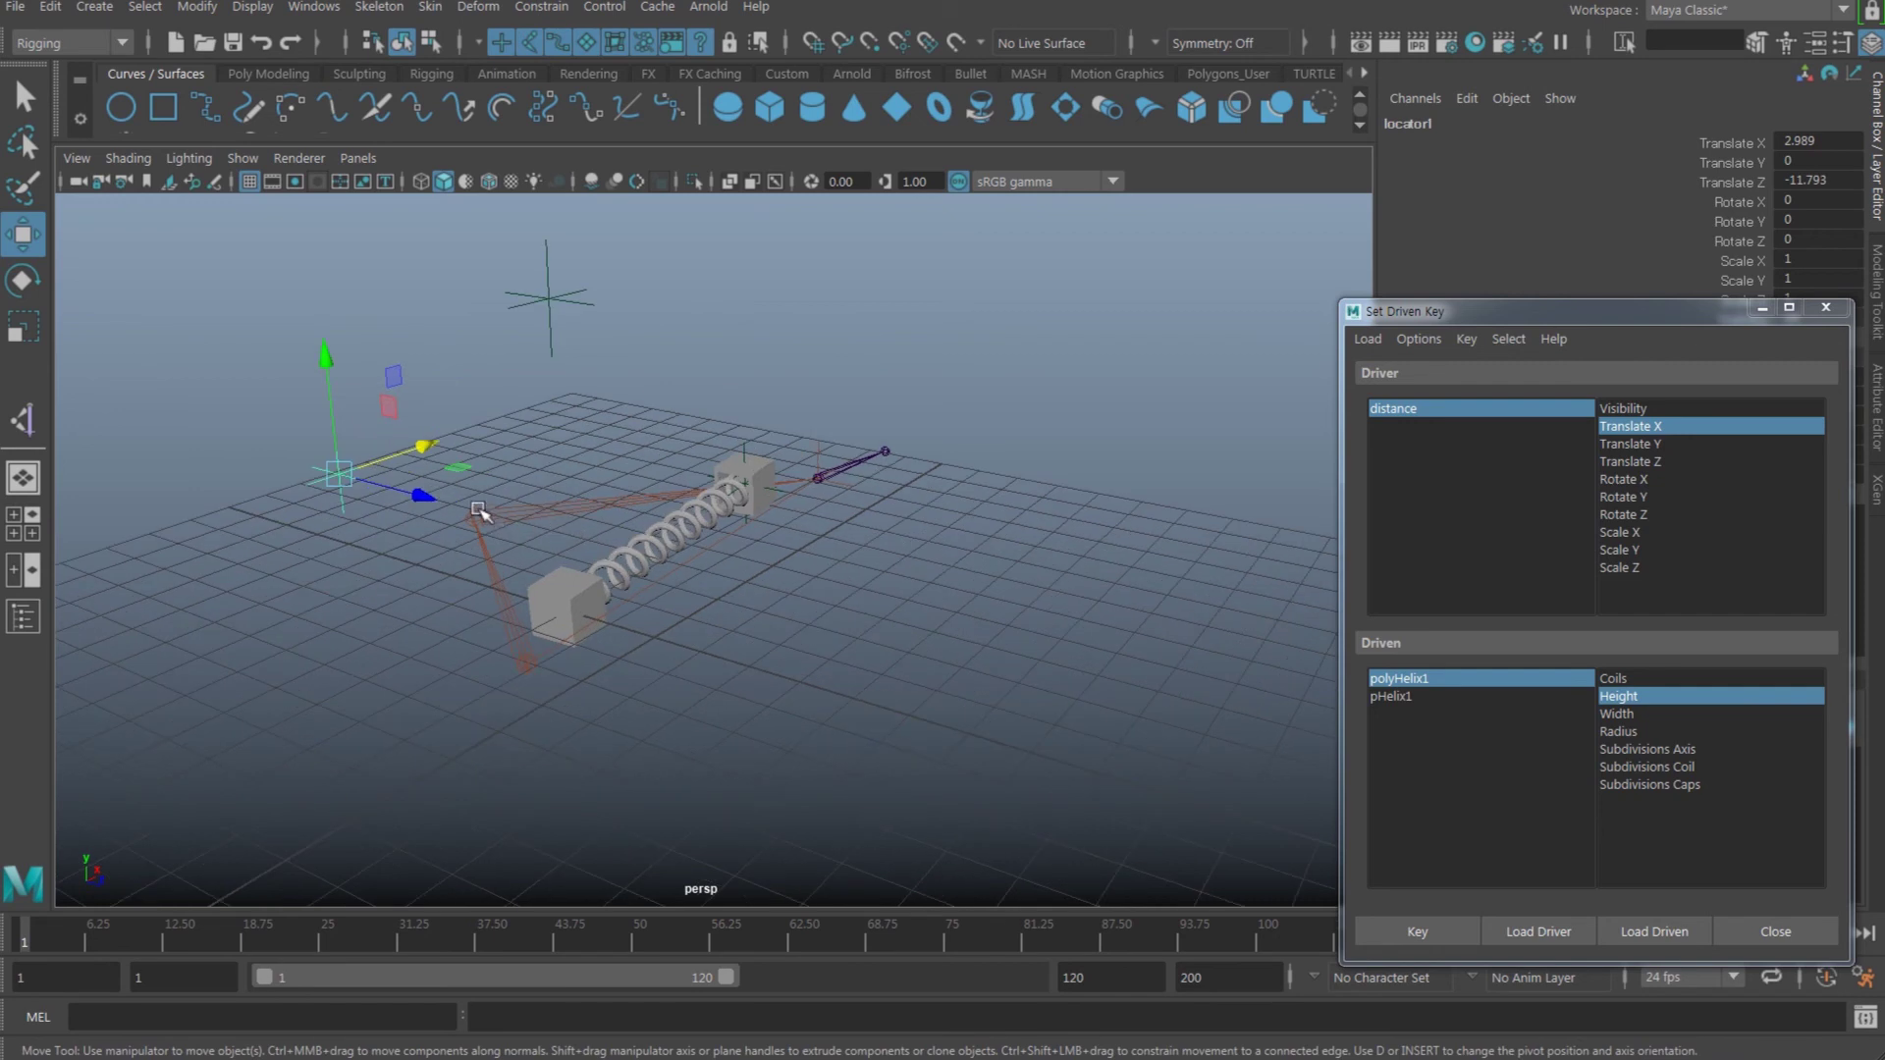
- Compare the up locator above the spring with the new locator behind the joint chain
alt+drag(592, 514, 547, 542)
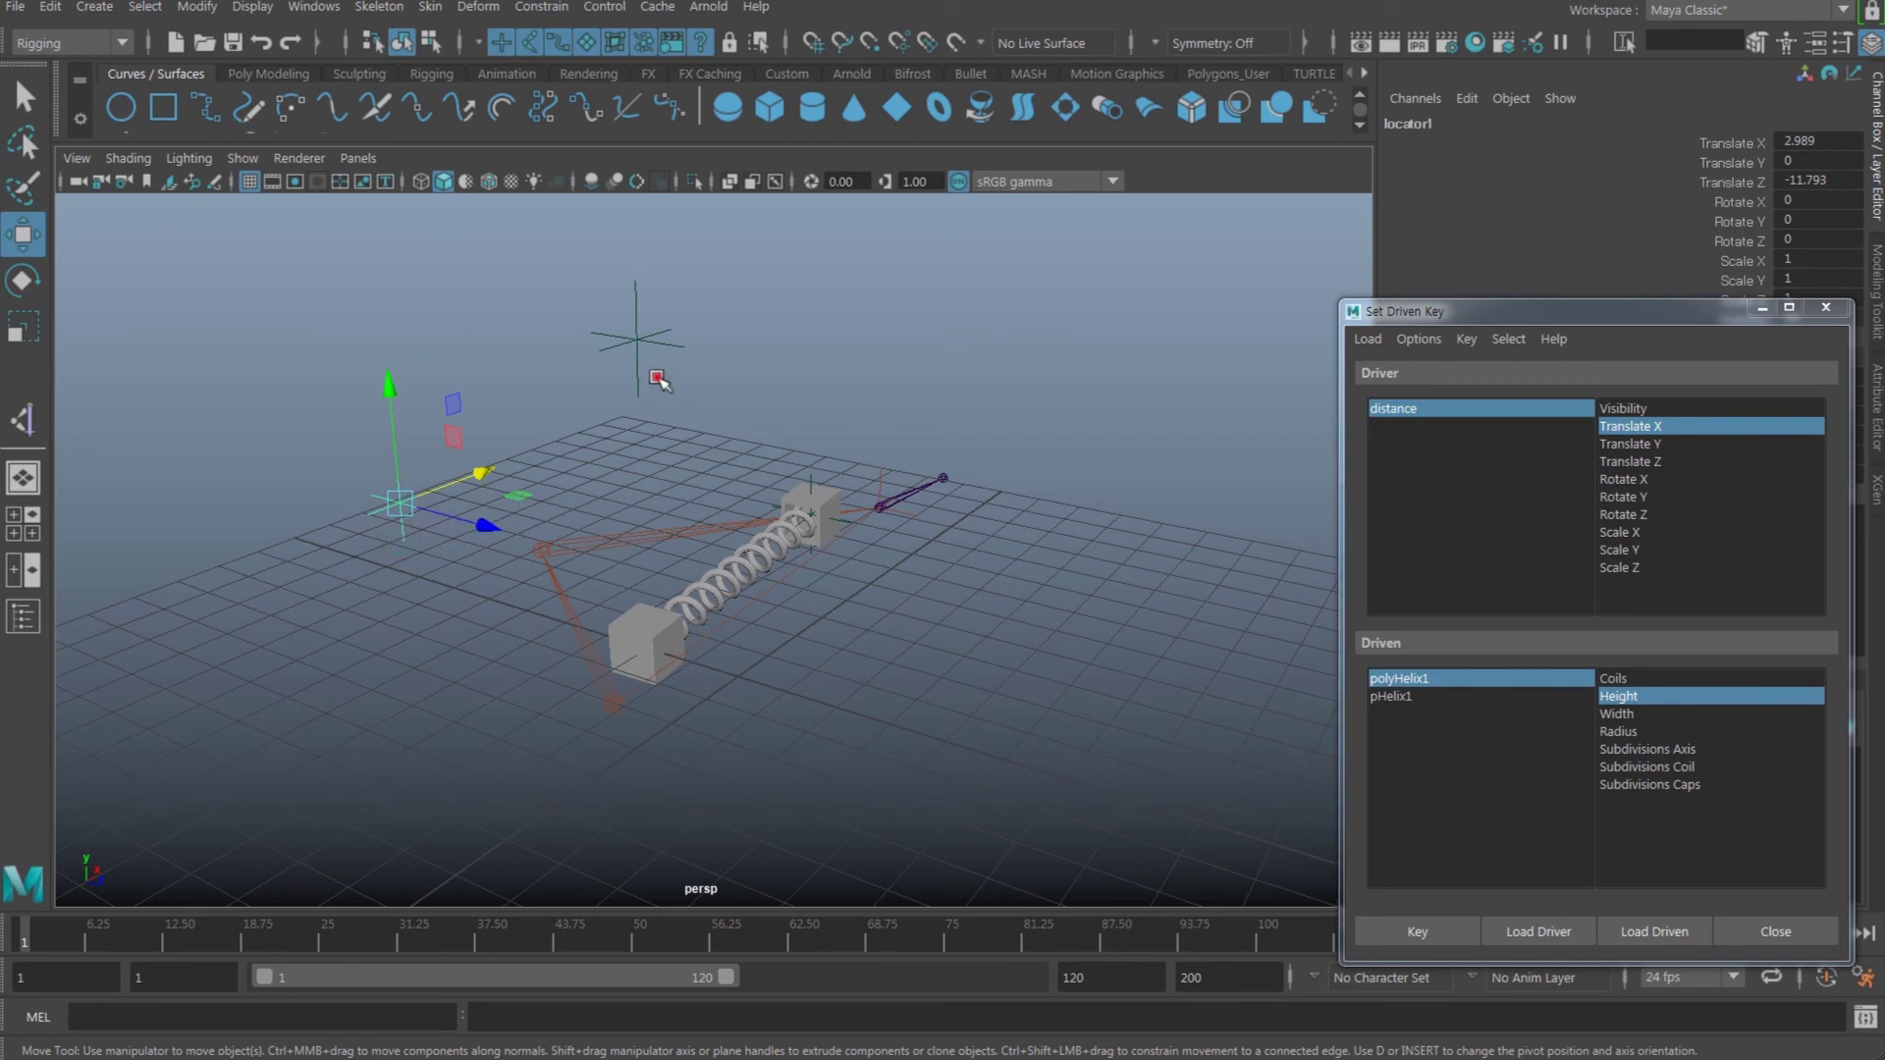
click(640, 354)
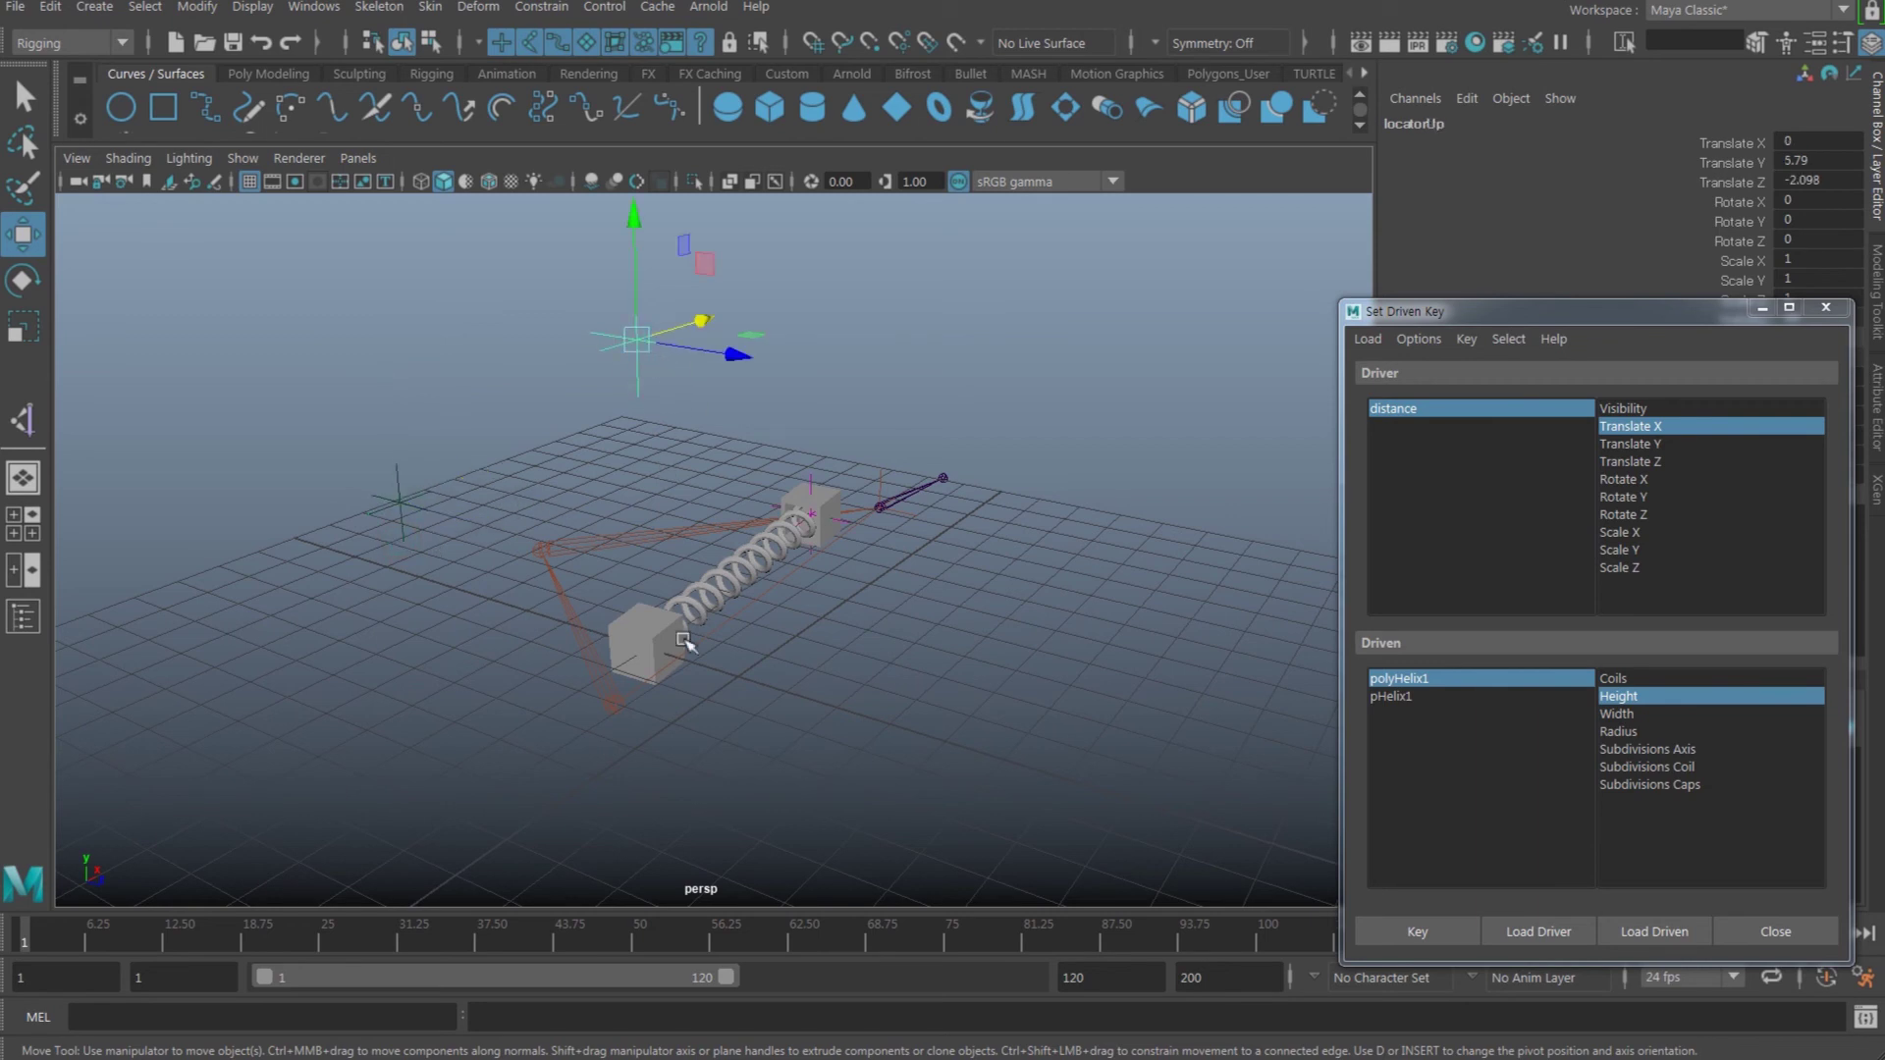
click(403, 526)
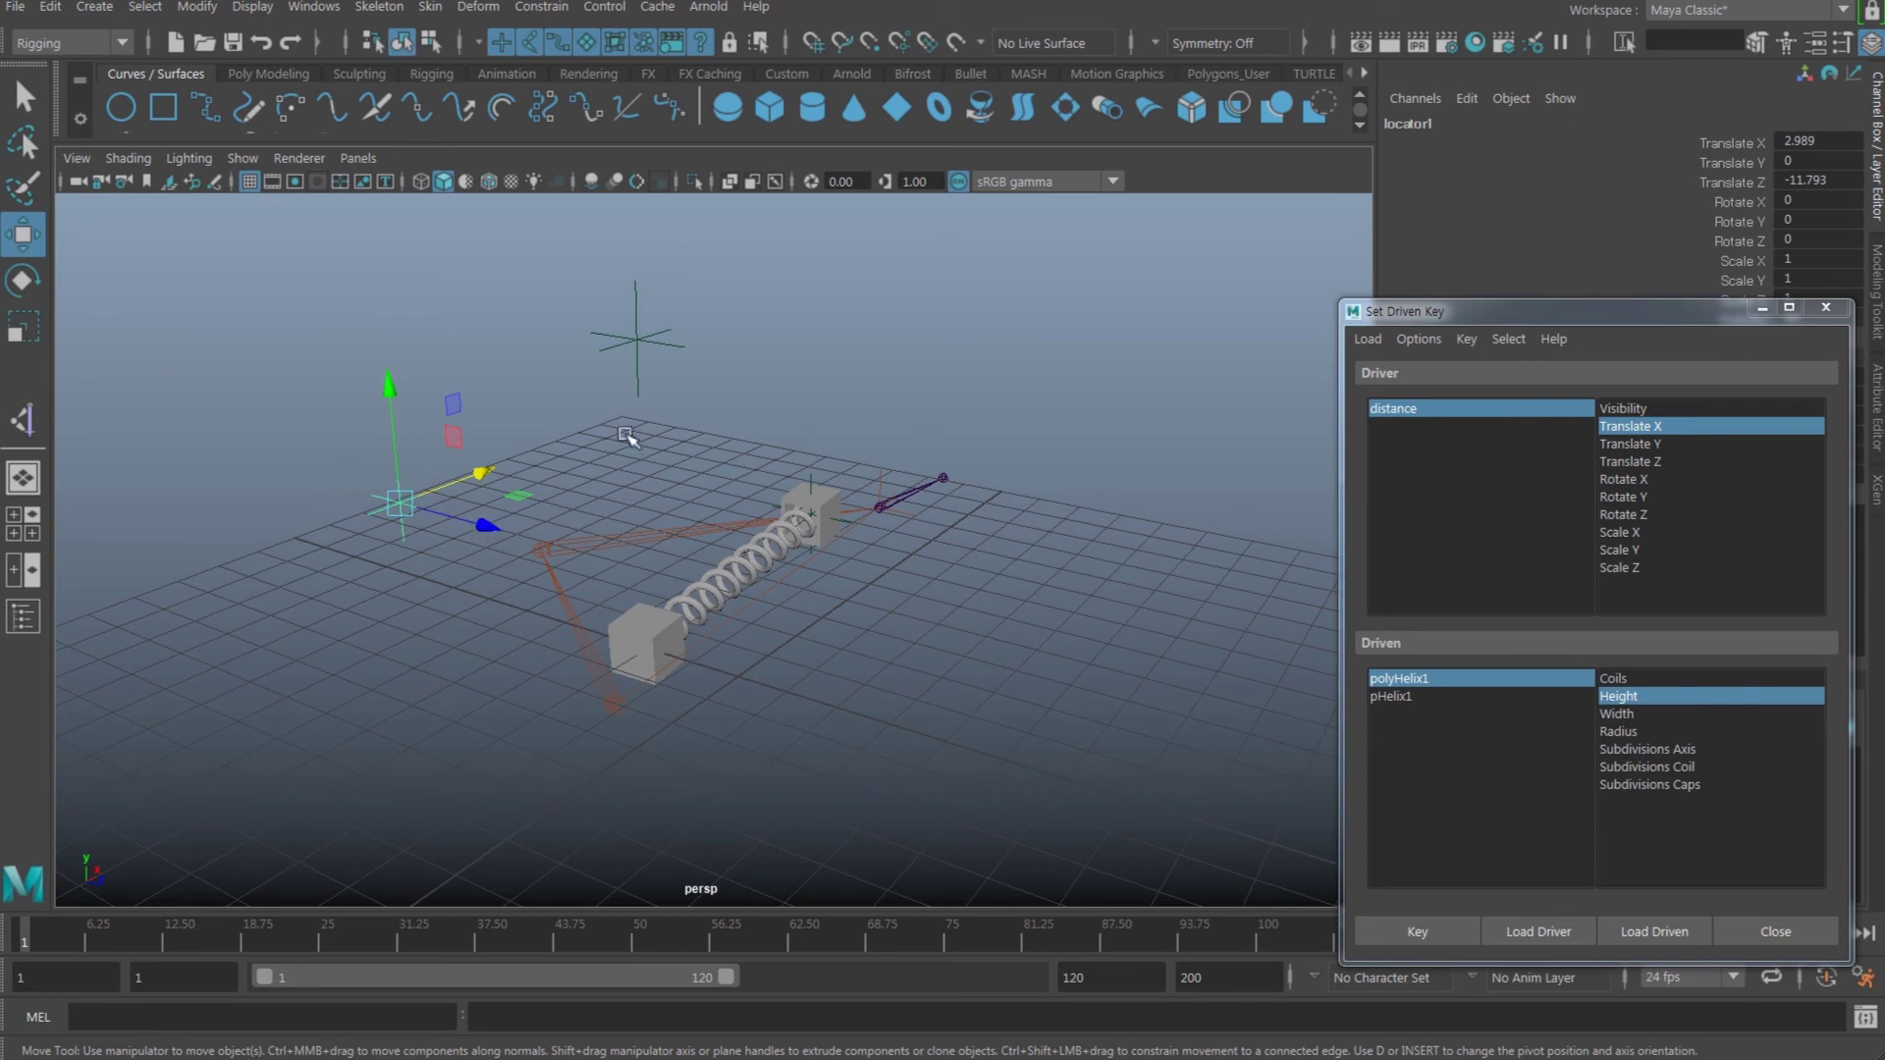
- Constrain the joint chain's IK handle to the locator behind the chain's bend with a Pole Vector constraint
mouse_move(631, 433)
alt+mouse_down()
mouse_move(576, 475)
mouse_move(644, 398)
alt+mouse_up()
click(644, 392)
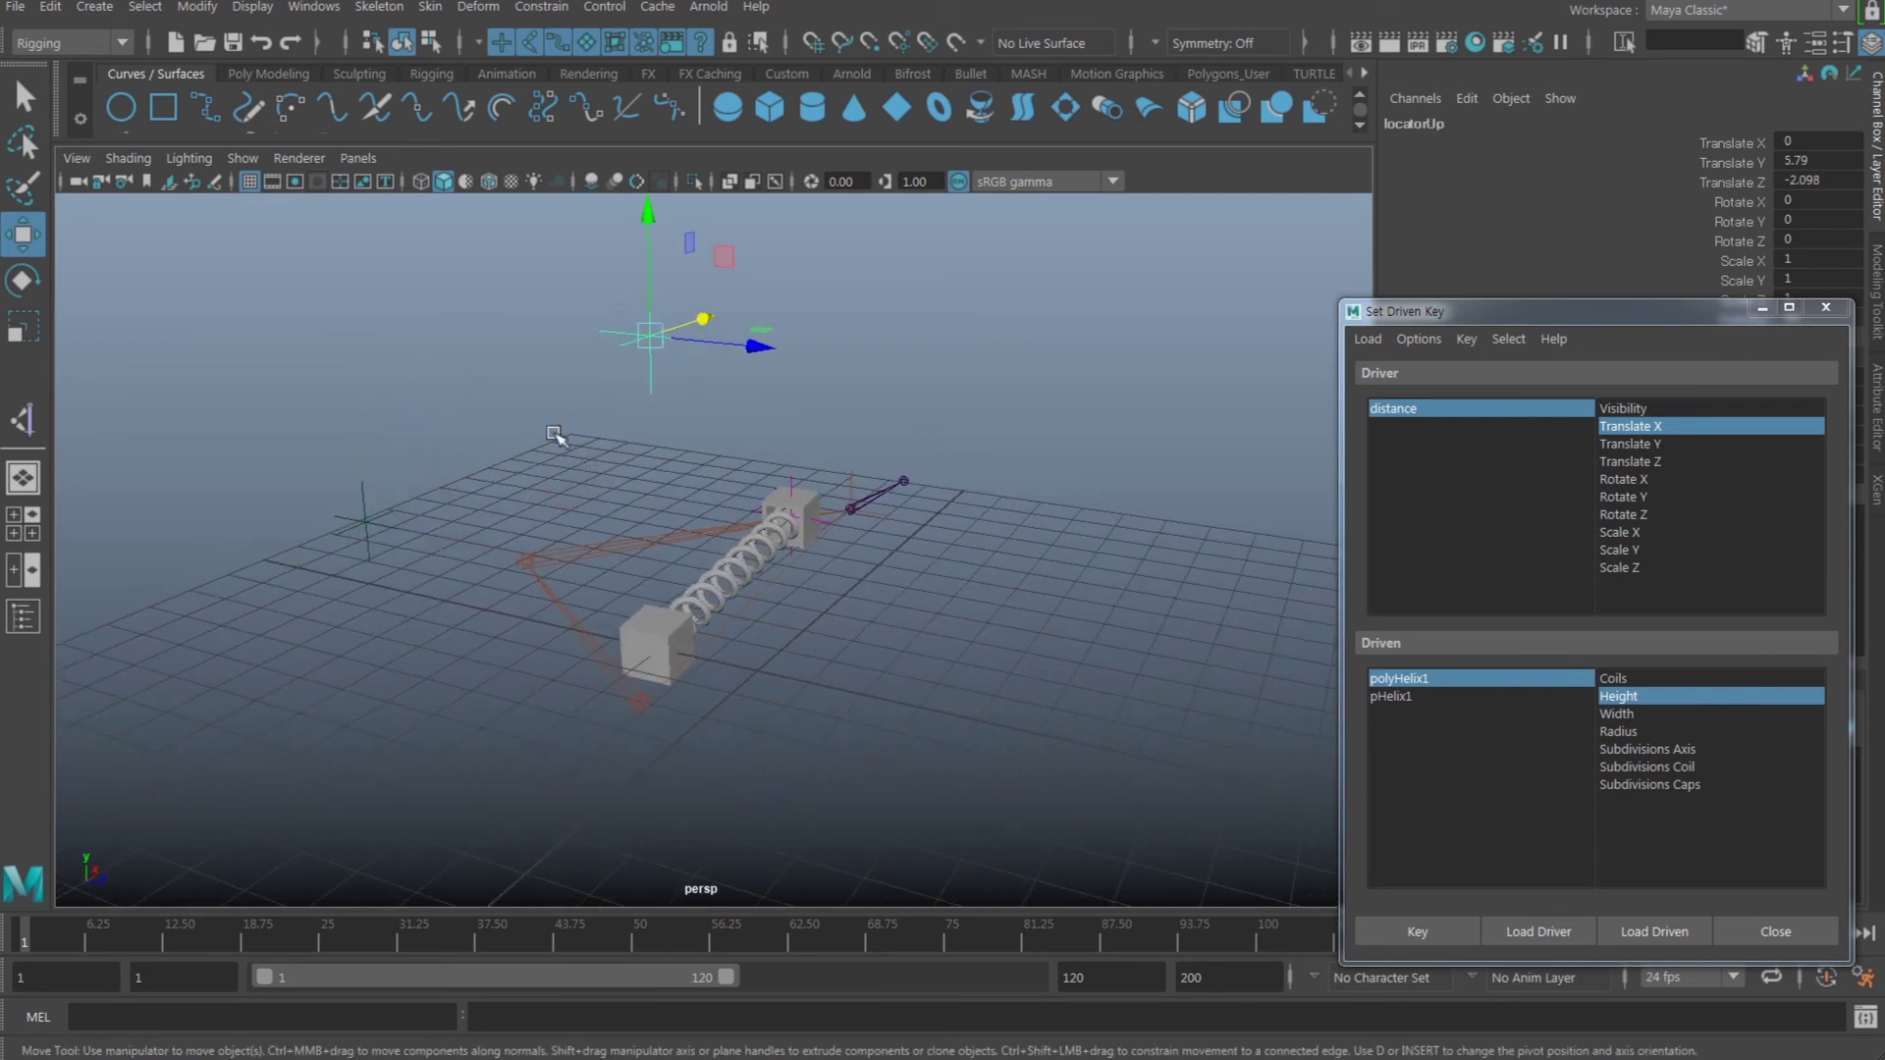
alt+drag(569, 528, 527, 526)
click(299, 507)
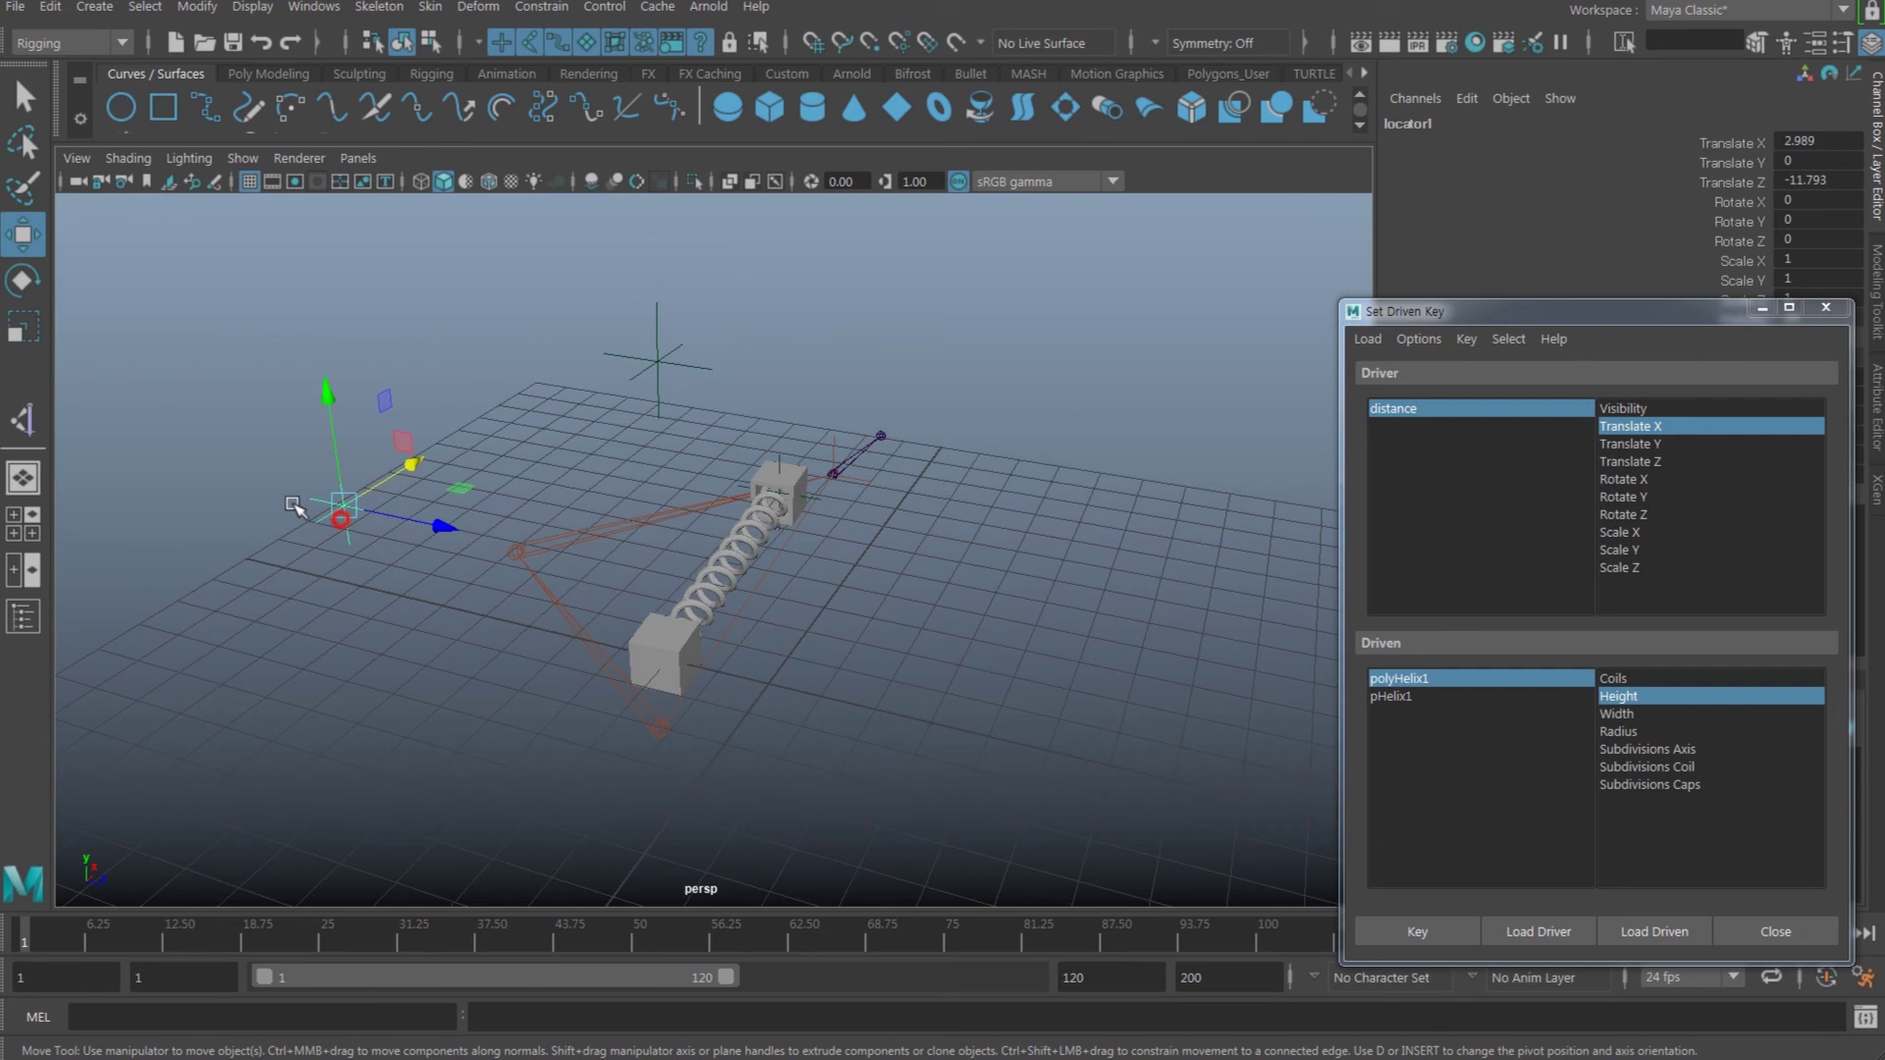
click(850, 482)
key(space)
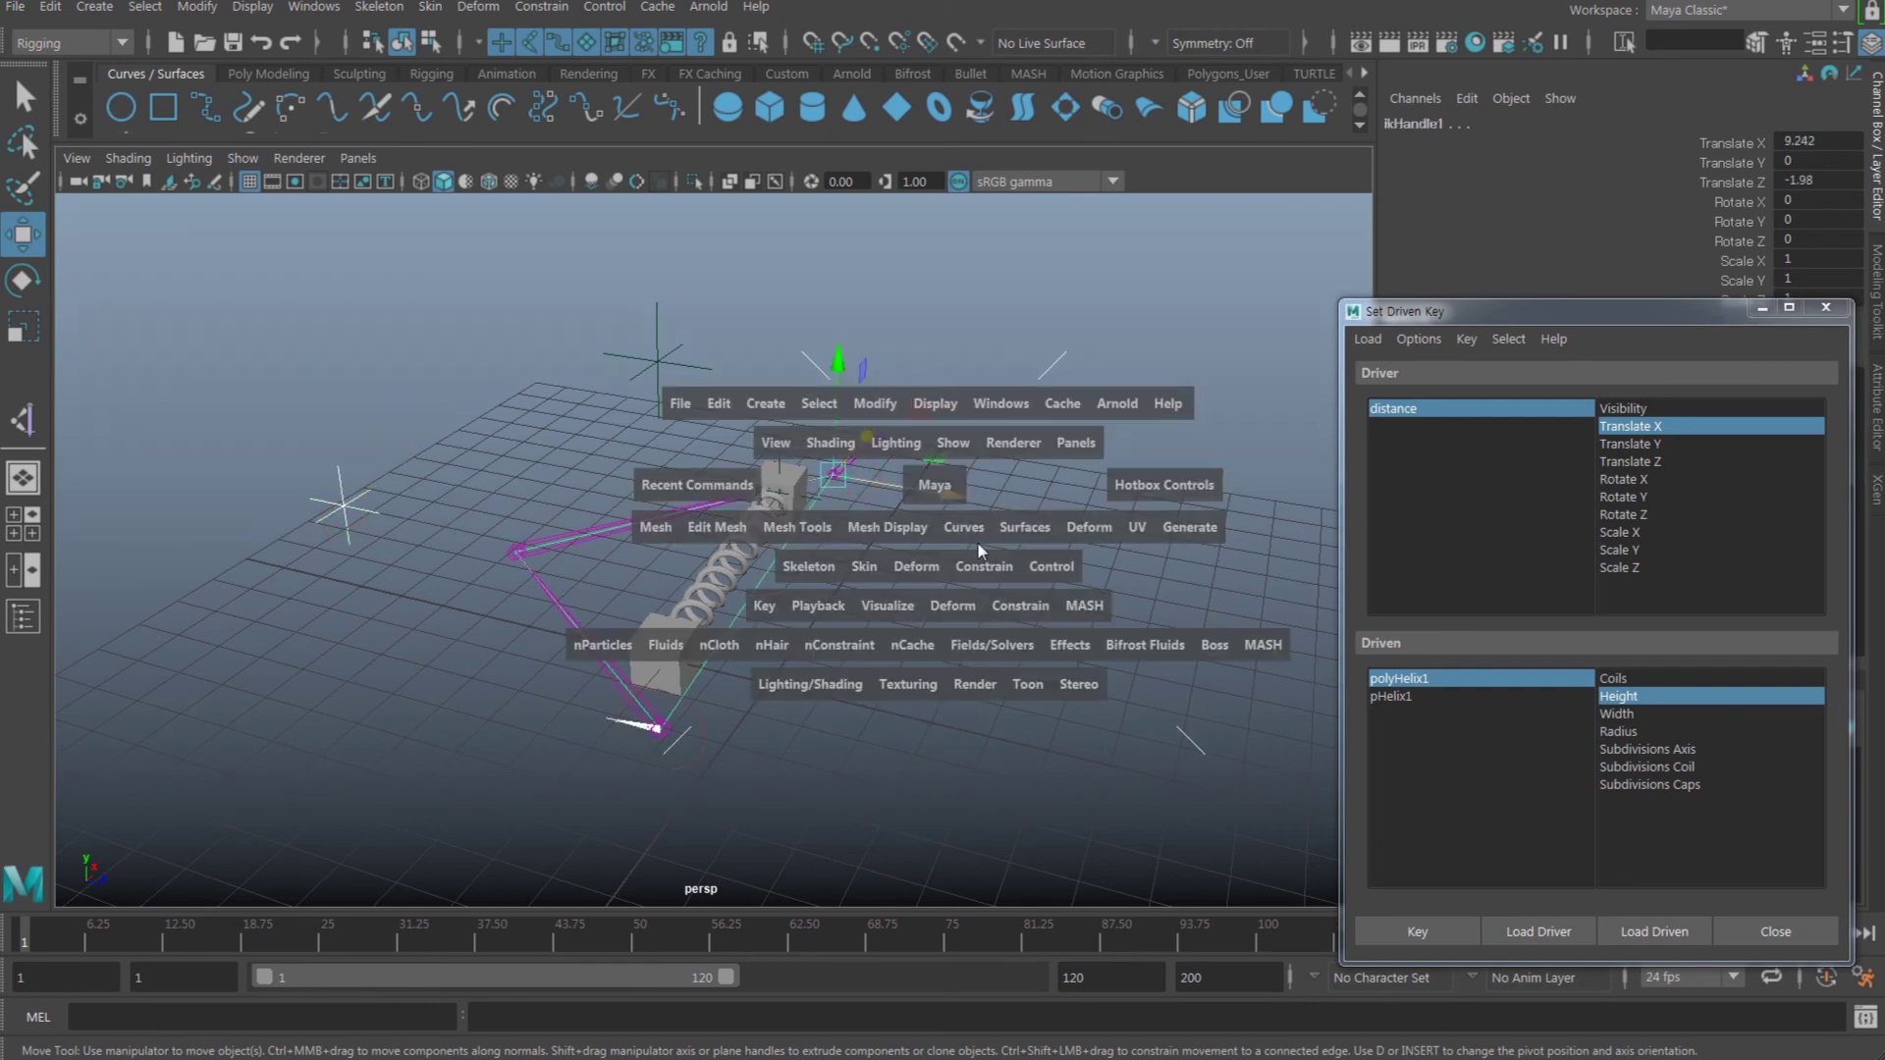
click(829, 569)
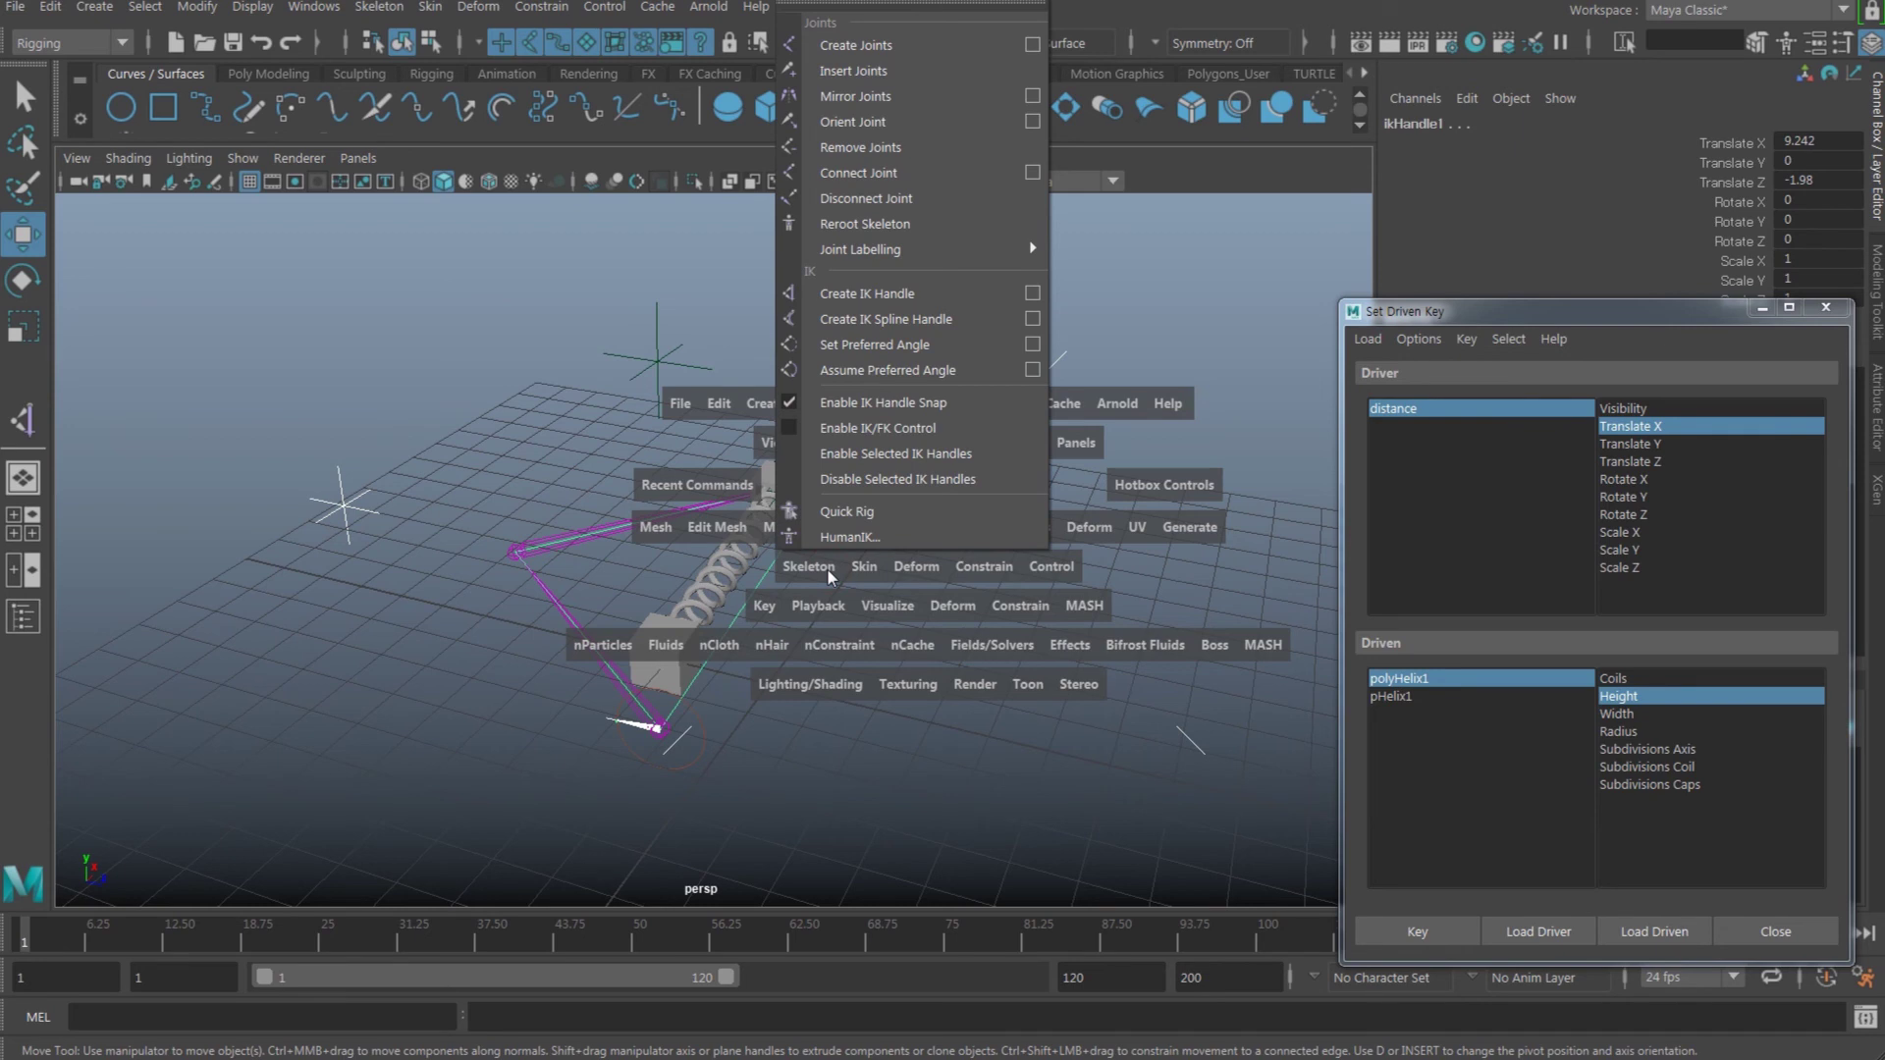
click(983, 566)
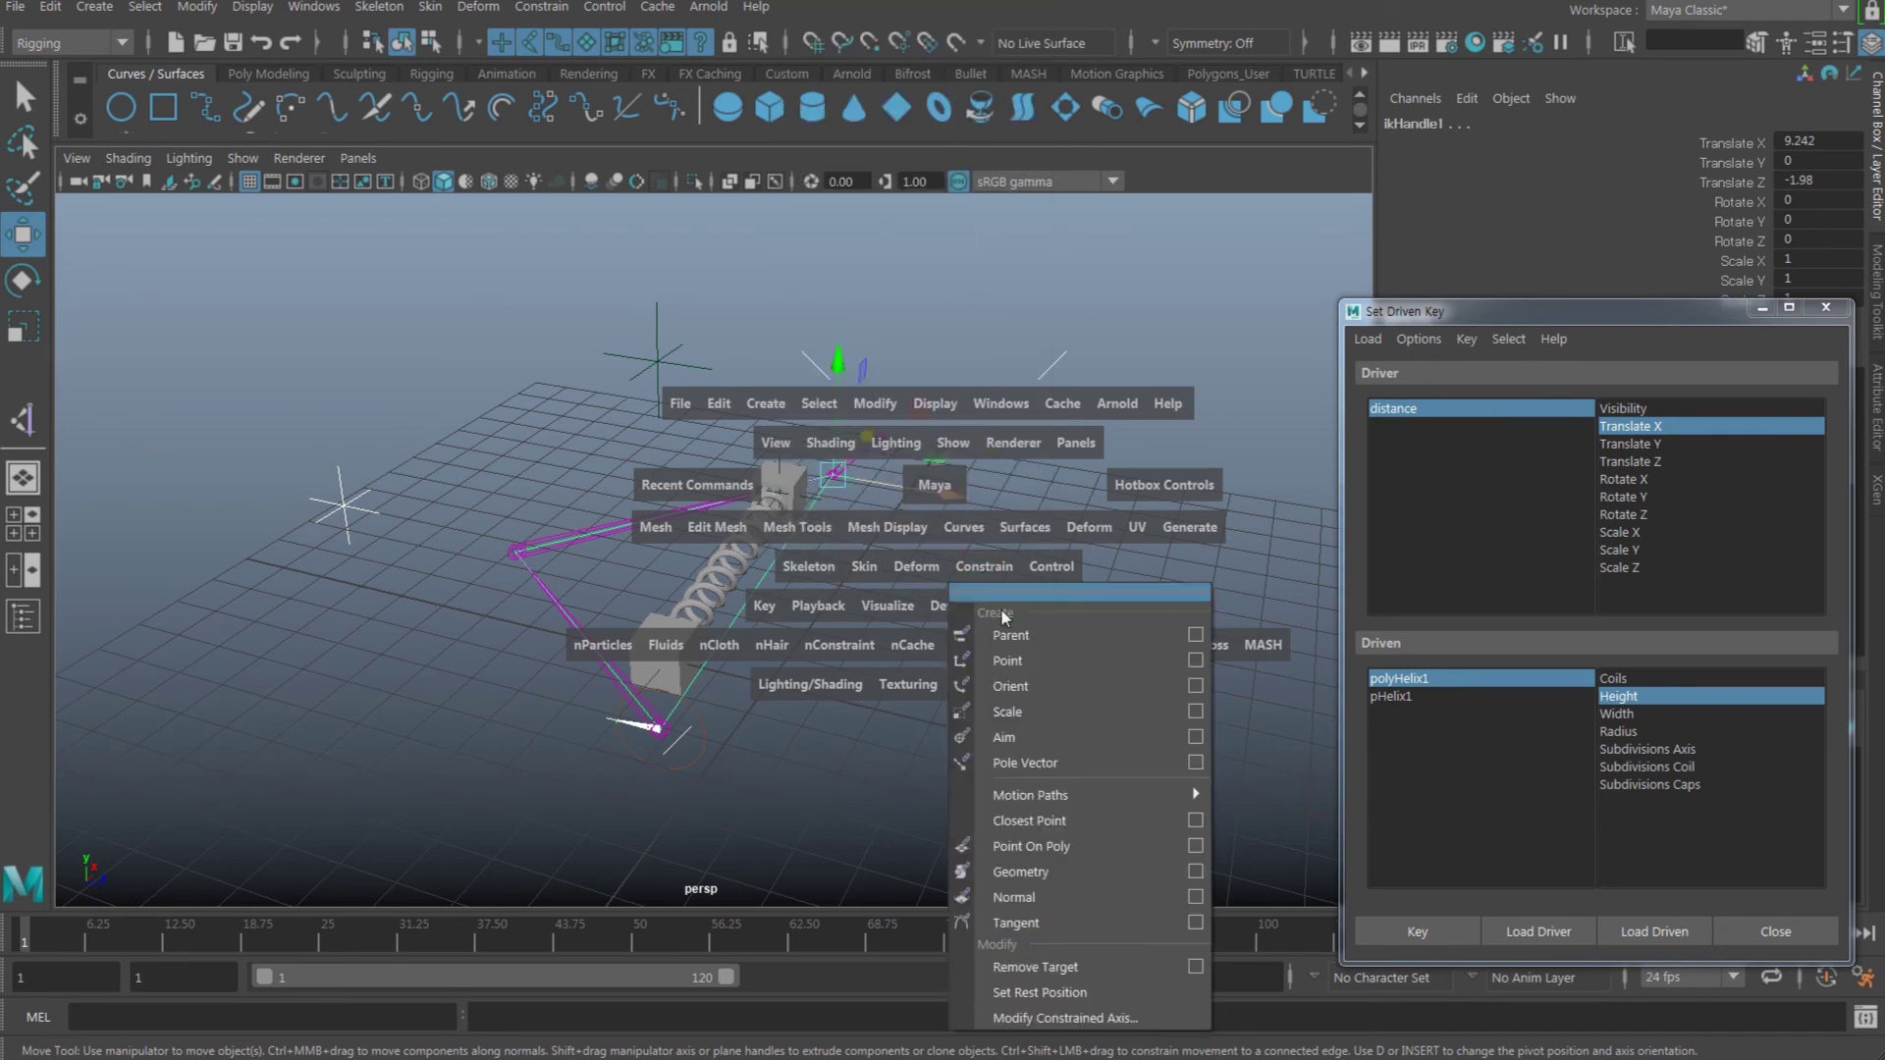
click(1084, 763)
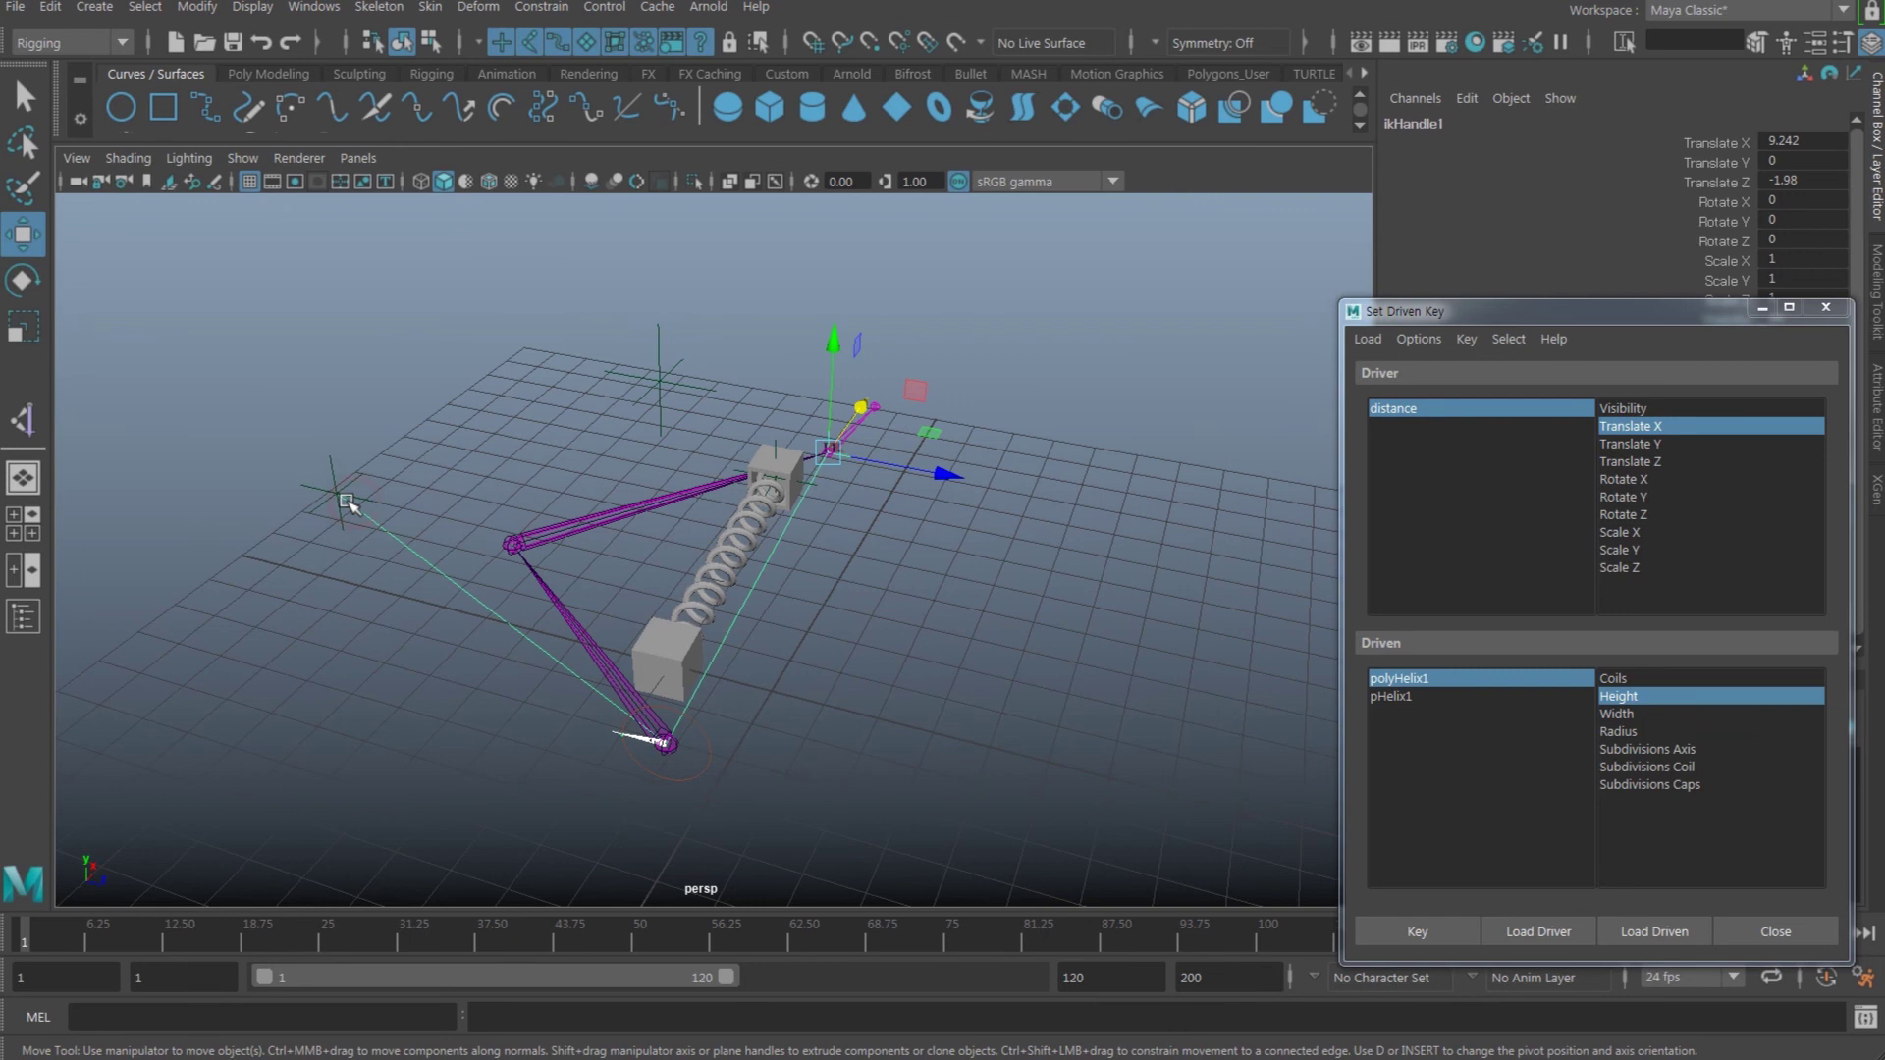
- Try moving the pole locator vertically to swing the joint chain, and undo the move
click(339, 466)
drag(312, 386, 351, 506)
key(ctrl+z)
- Compare the height and position of the pole locator with the up locator above the spring
alt+drag(589, 513, 643, 474)
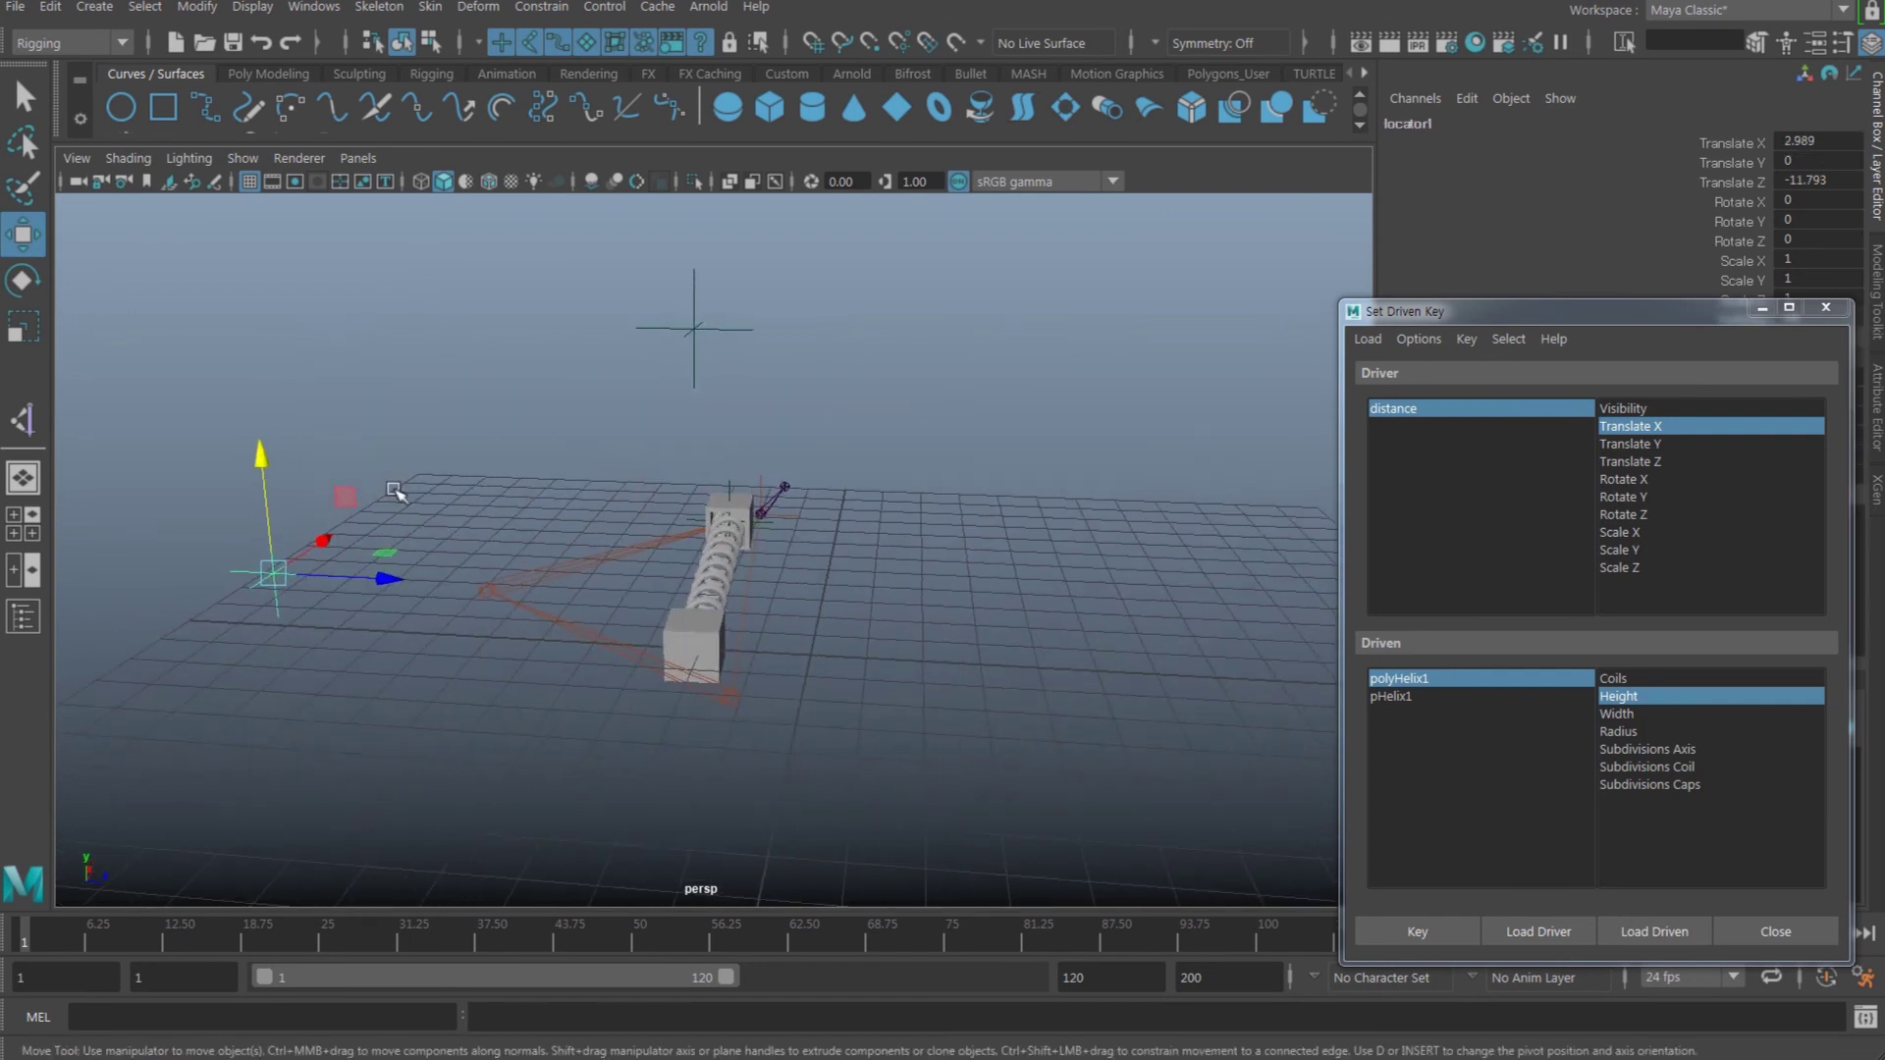
alt+drag(307, 468, 530, 452)
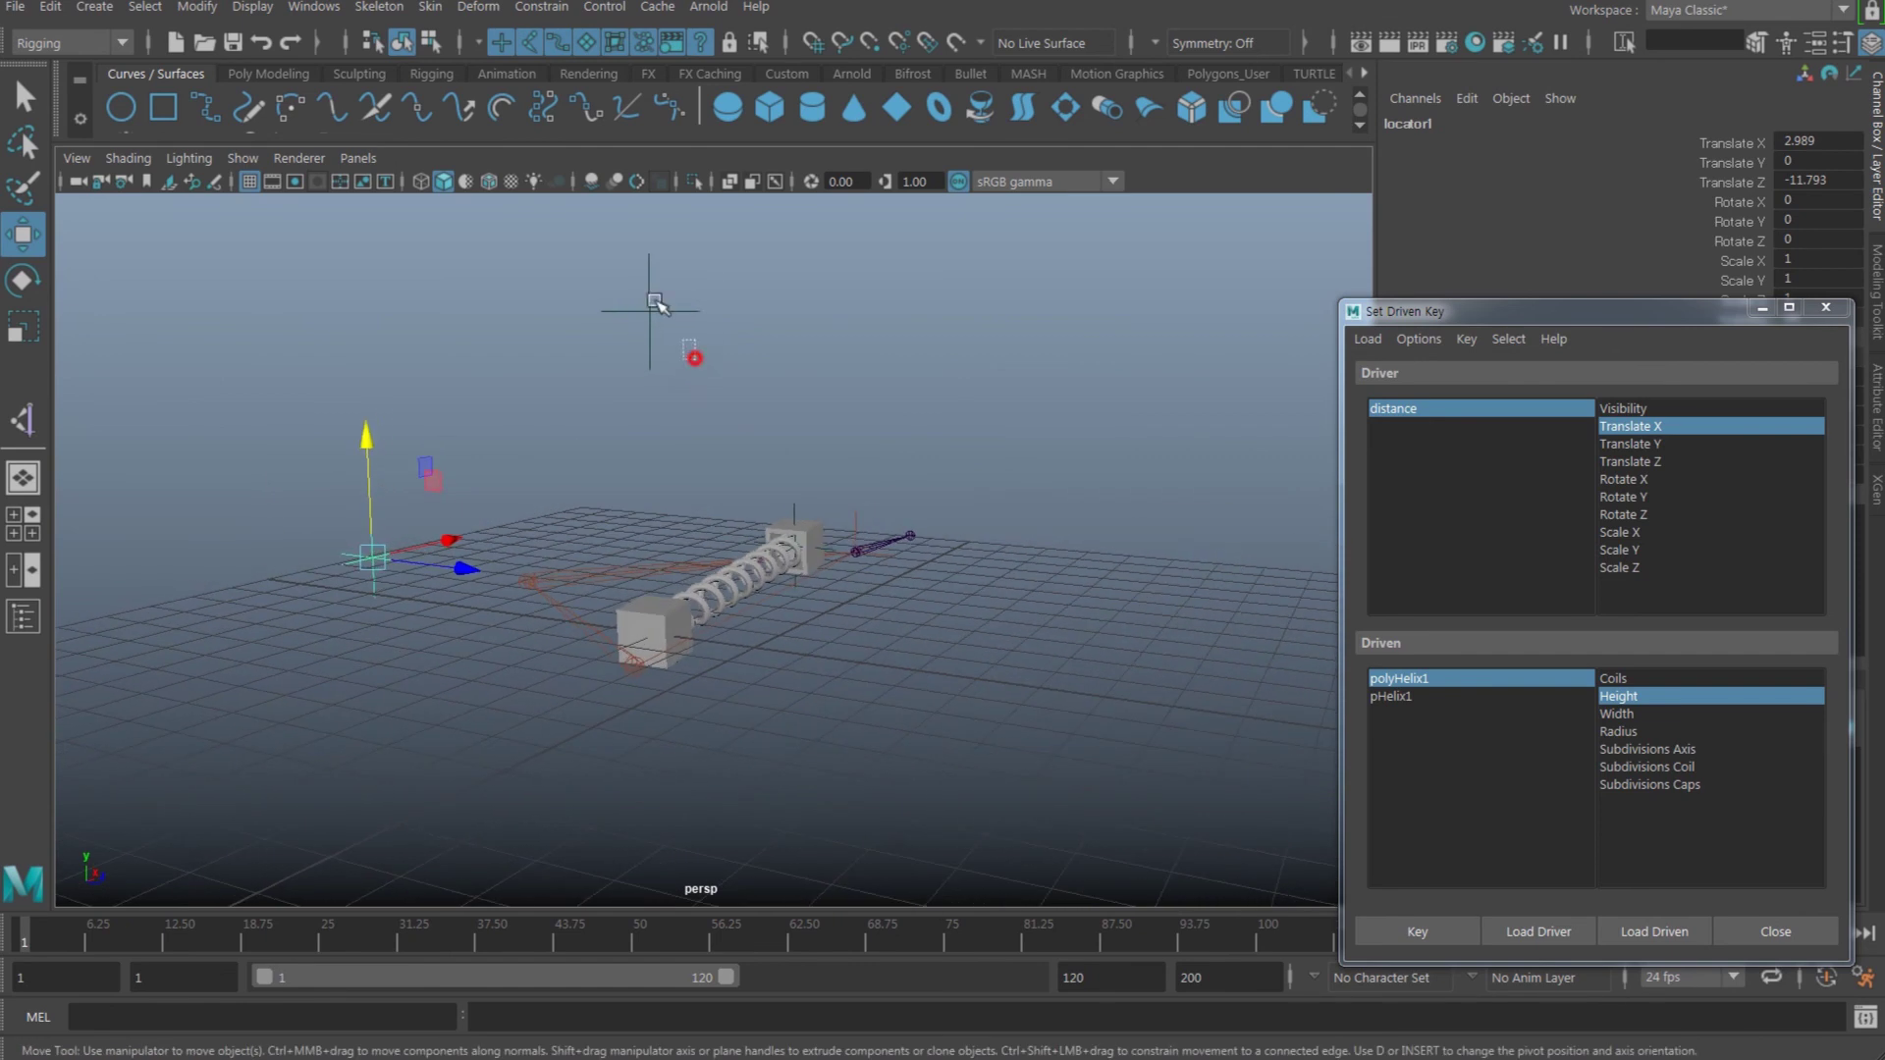
click(650, 308)
- Parent the first cube under the joint chain's first joint
alt+drag(925, 552, 833, 576)
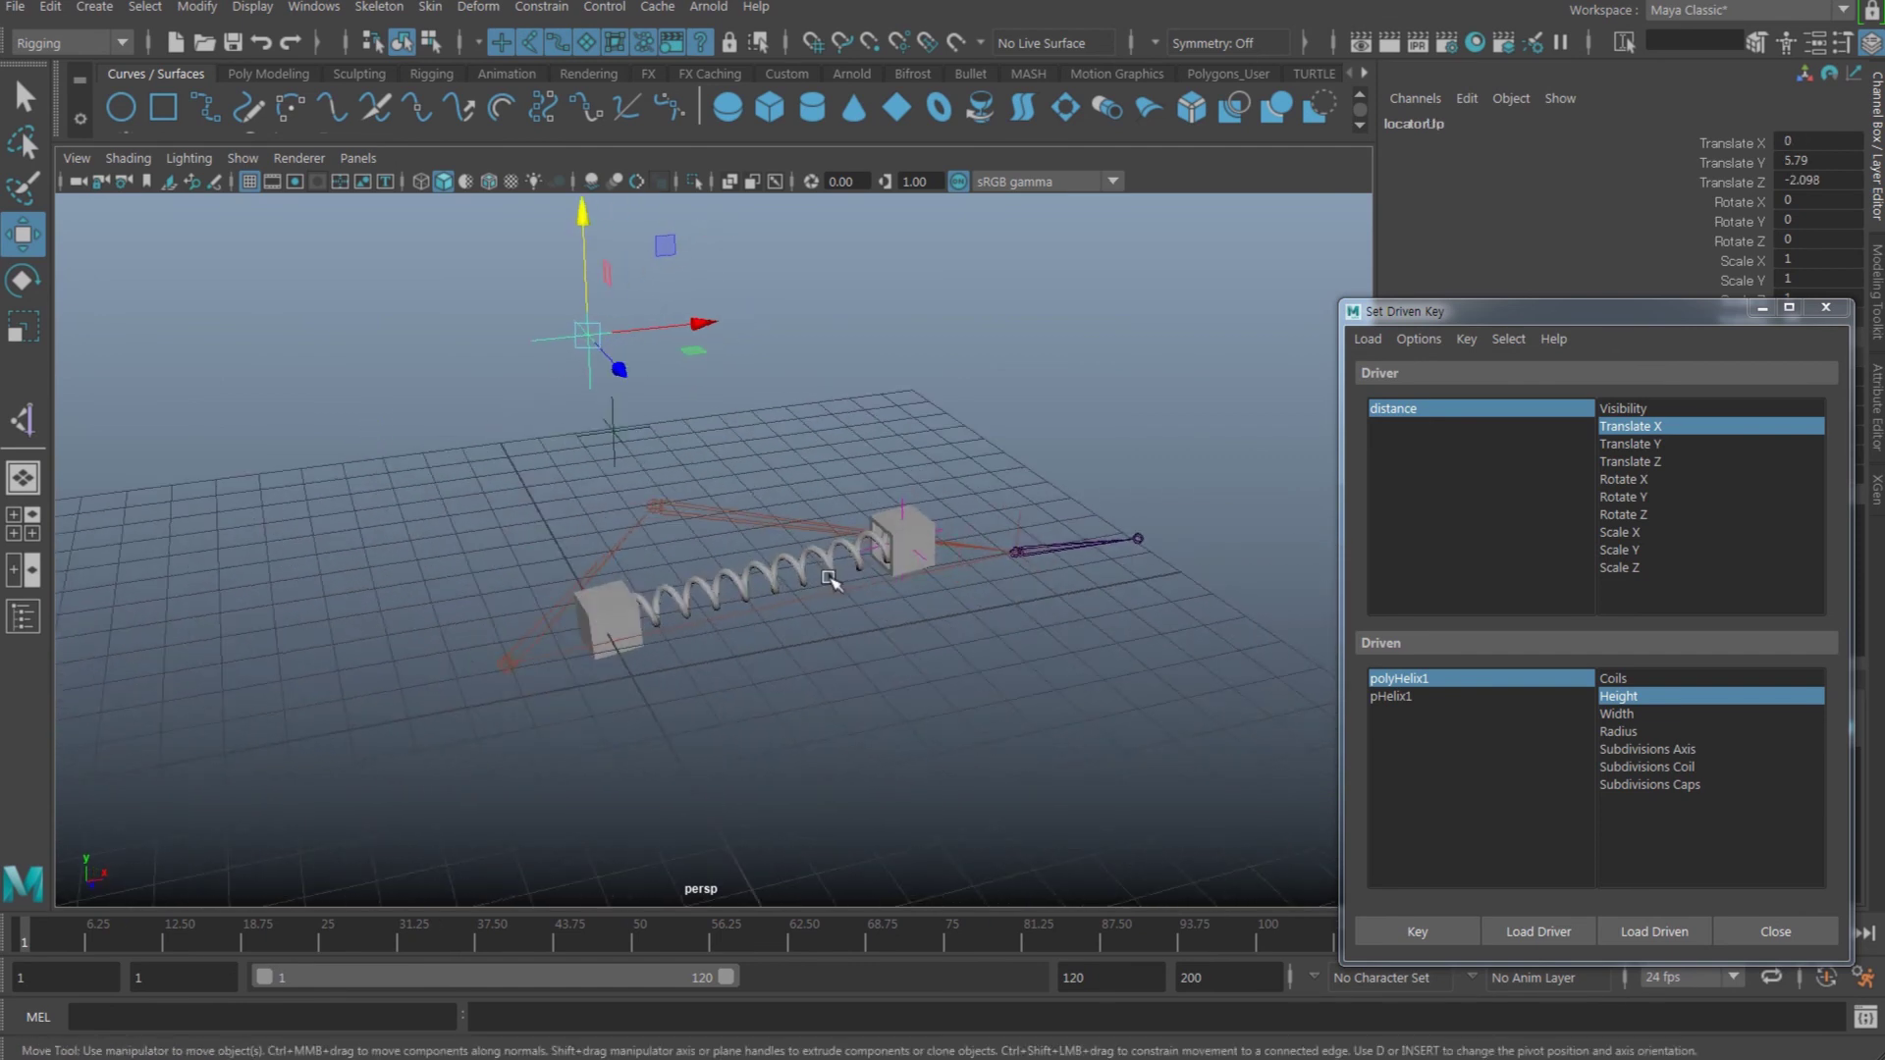
scroll(831, 579, up, 3)
alt+drag(802, 652, 787, 658)
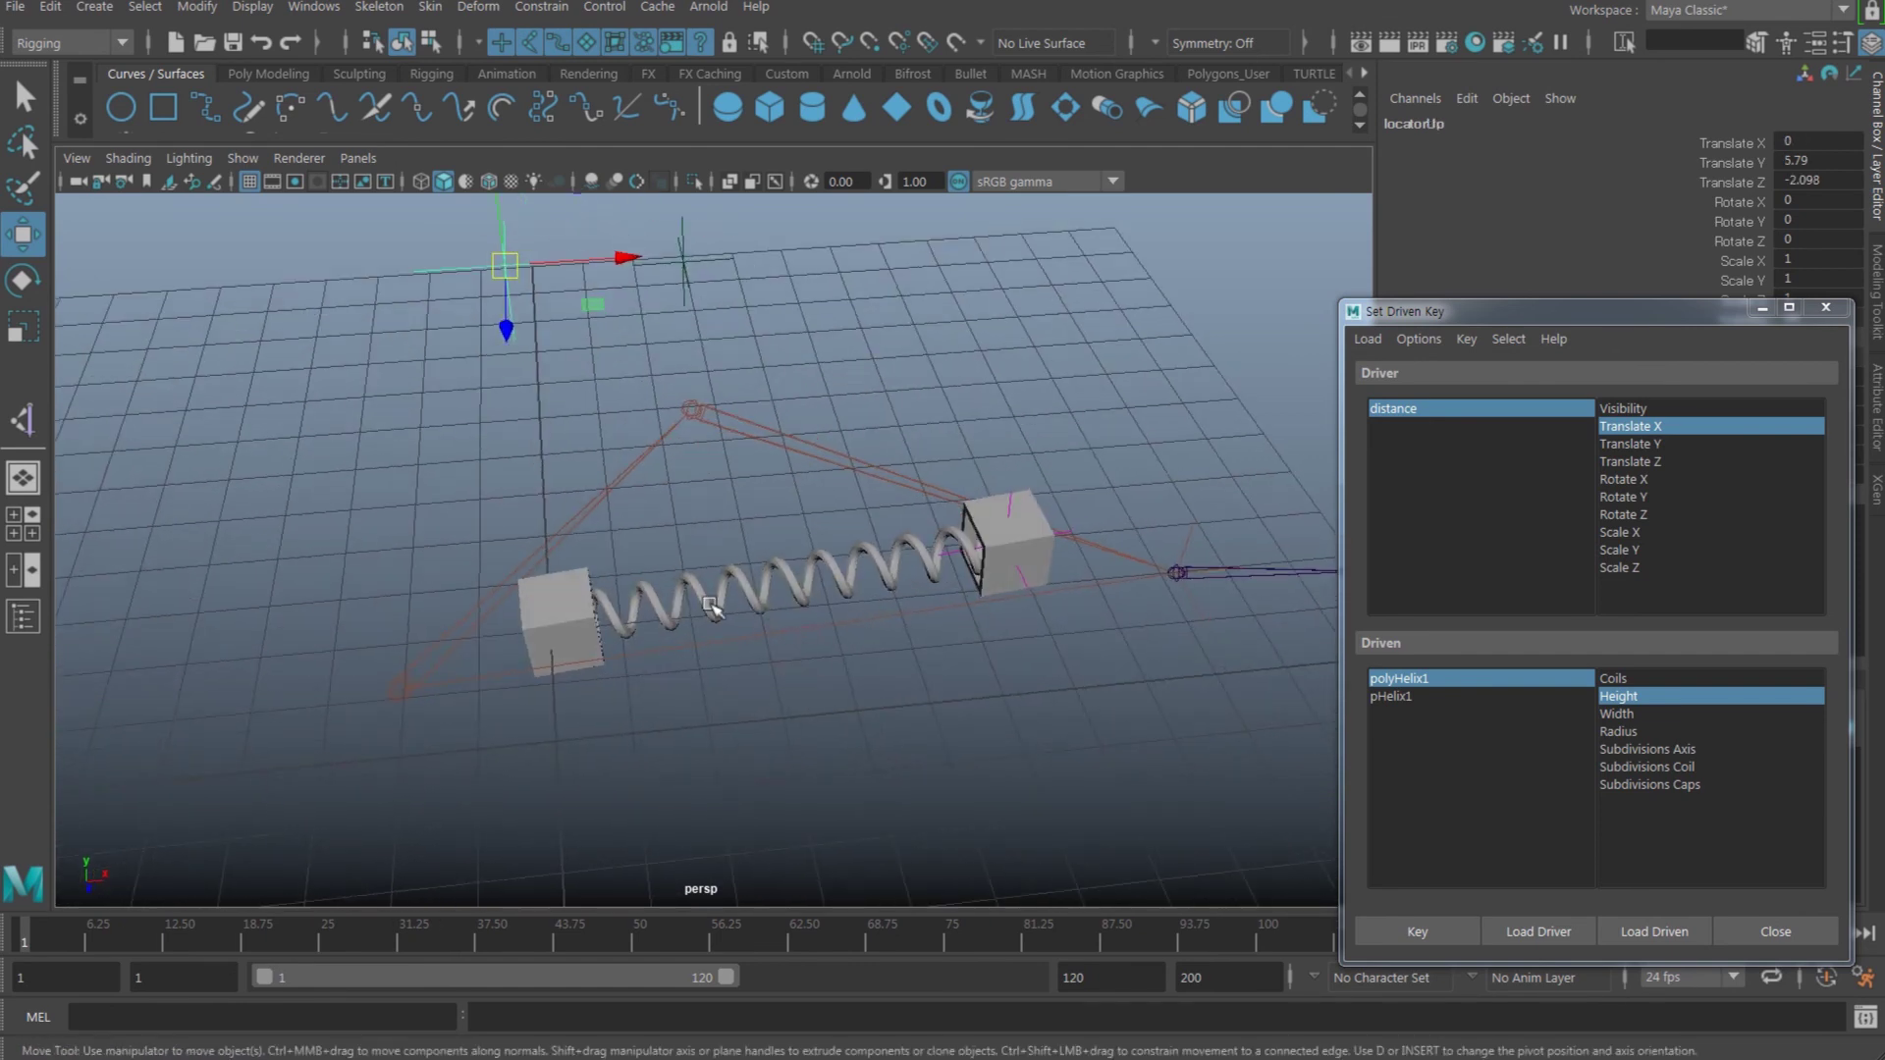
alt+drag(712, 607, 632, 598)
click(589, 573)
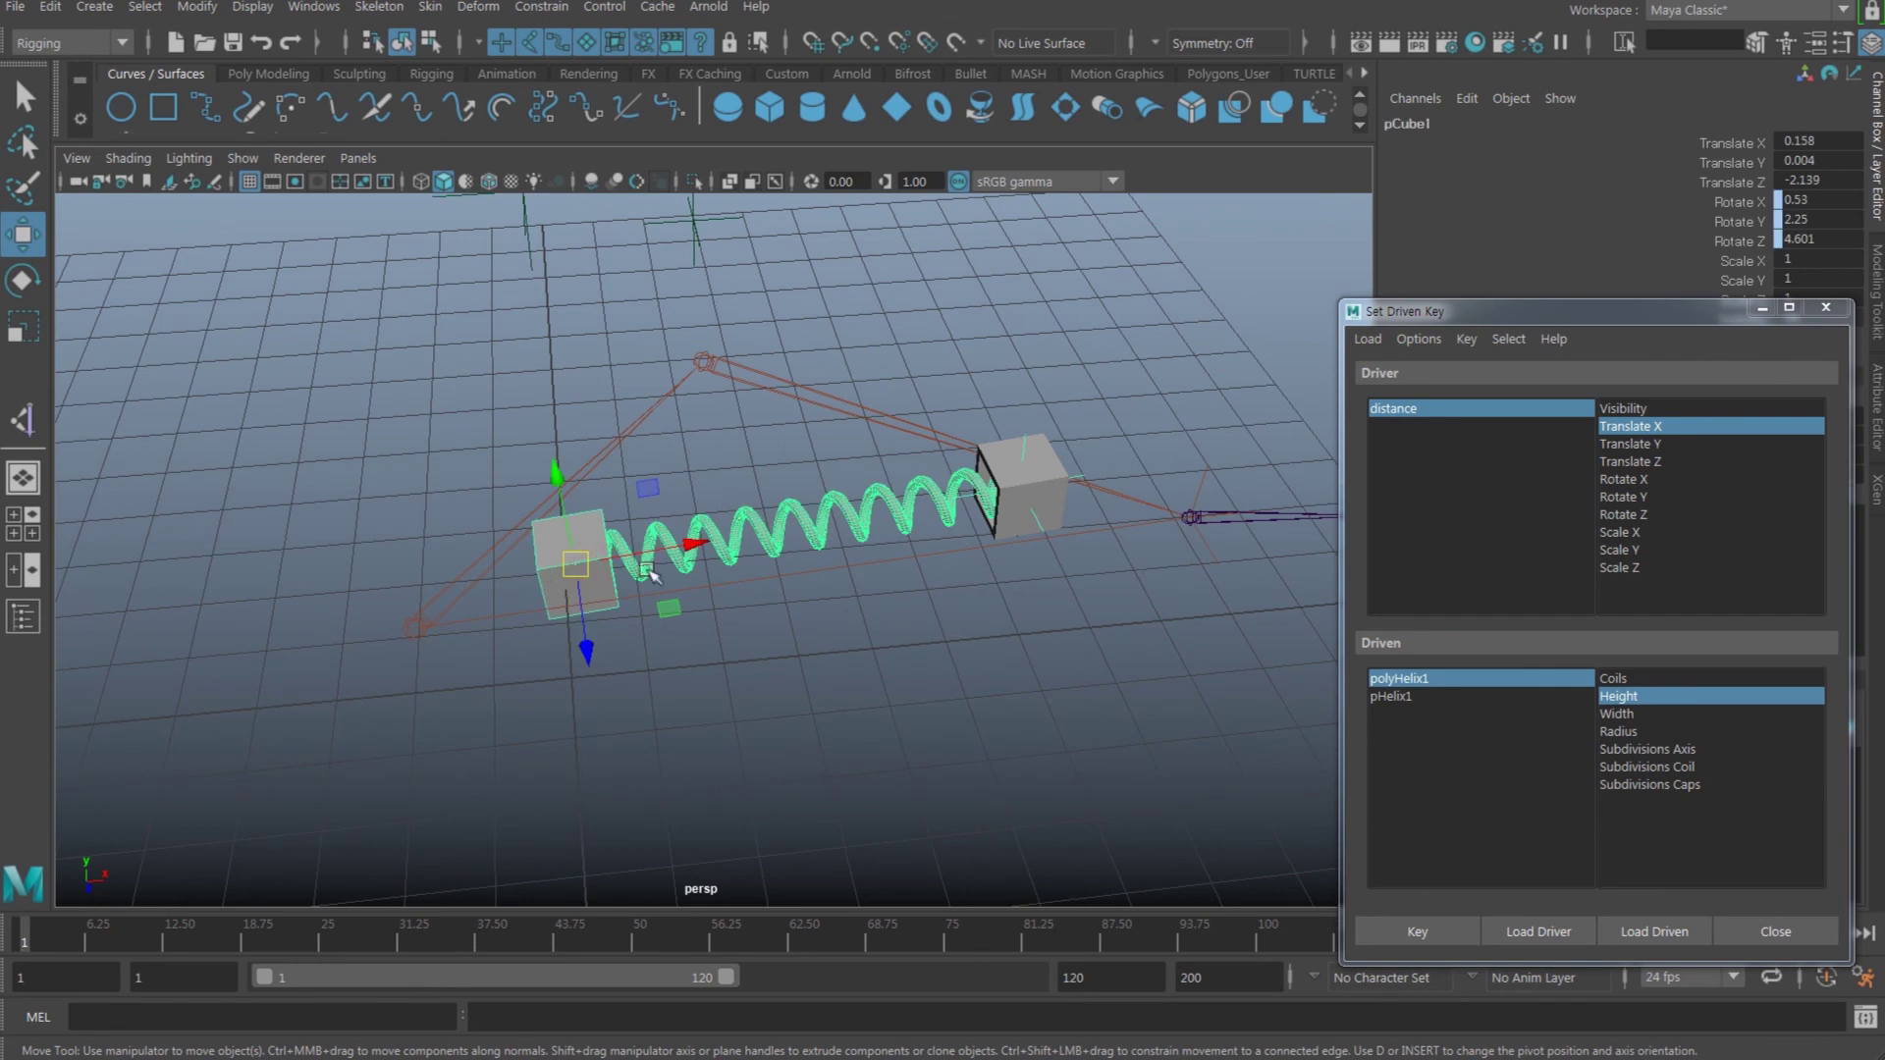
alt+middle_drag(651, 574, 666, 552)
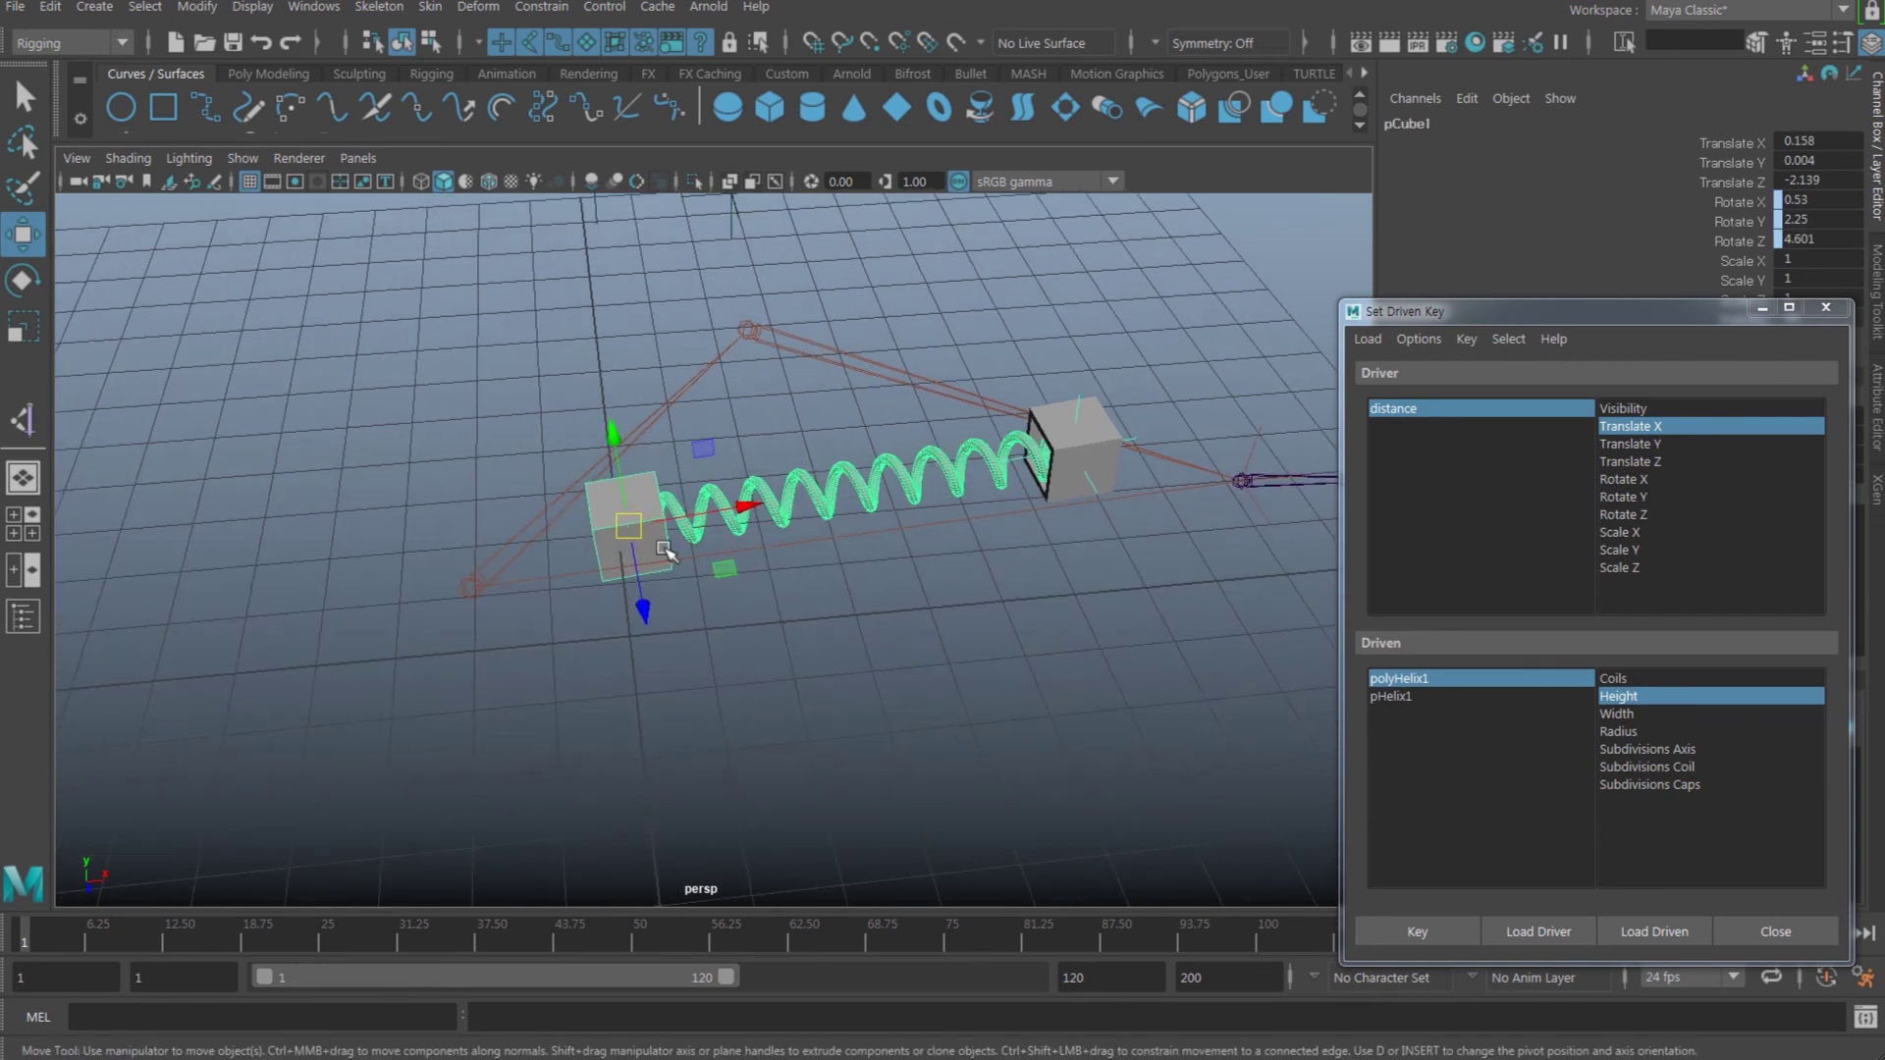
click(515, 555)
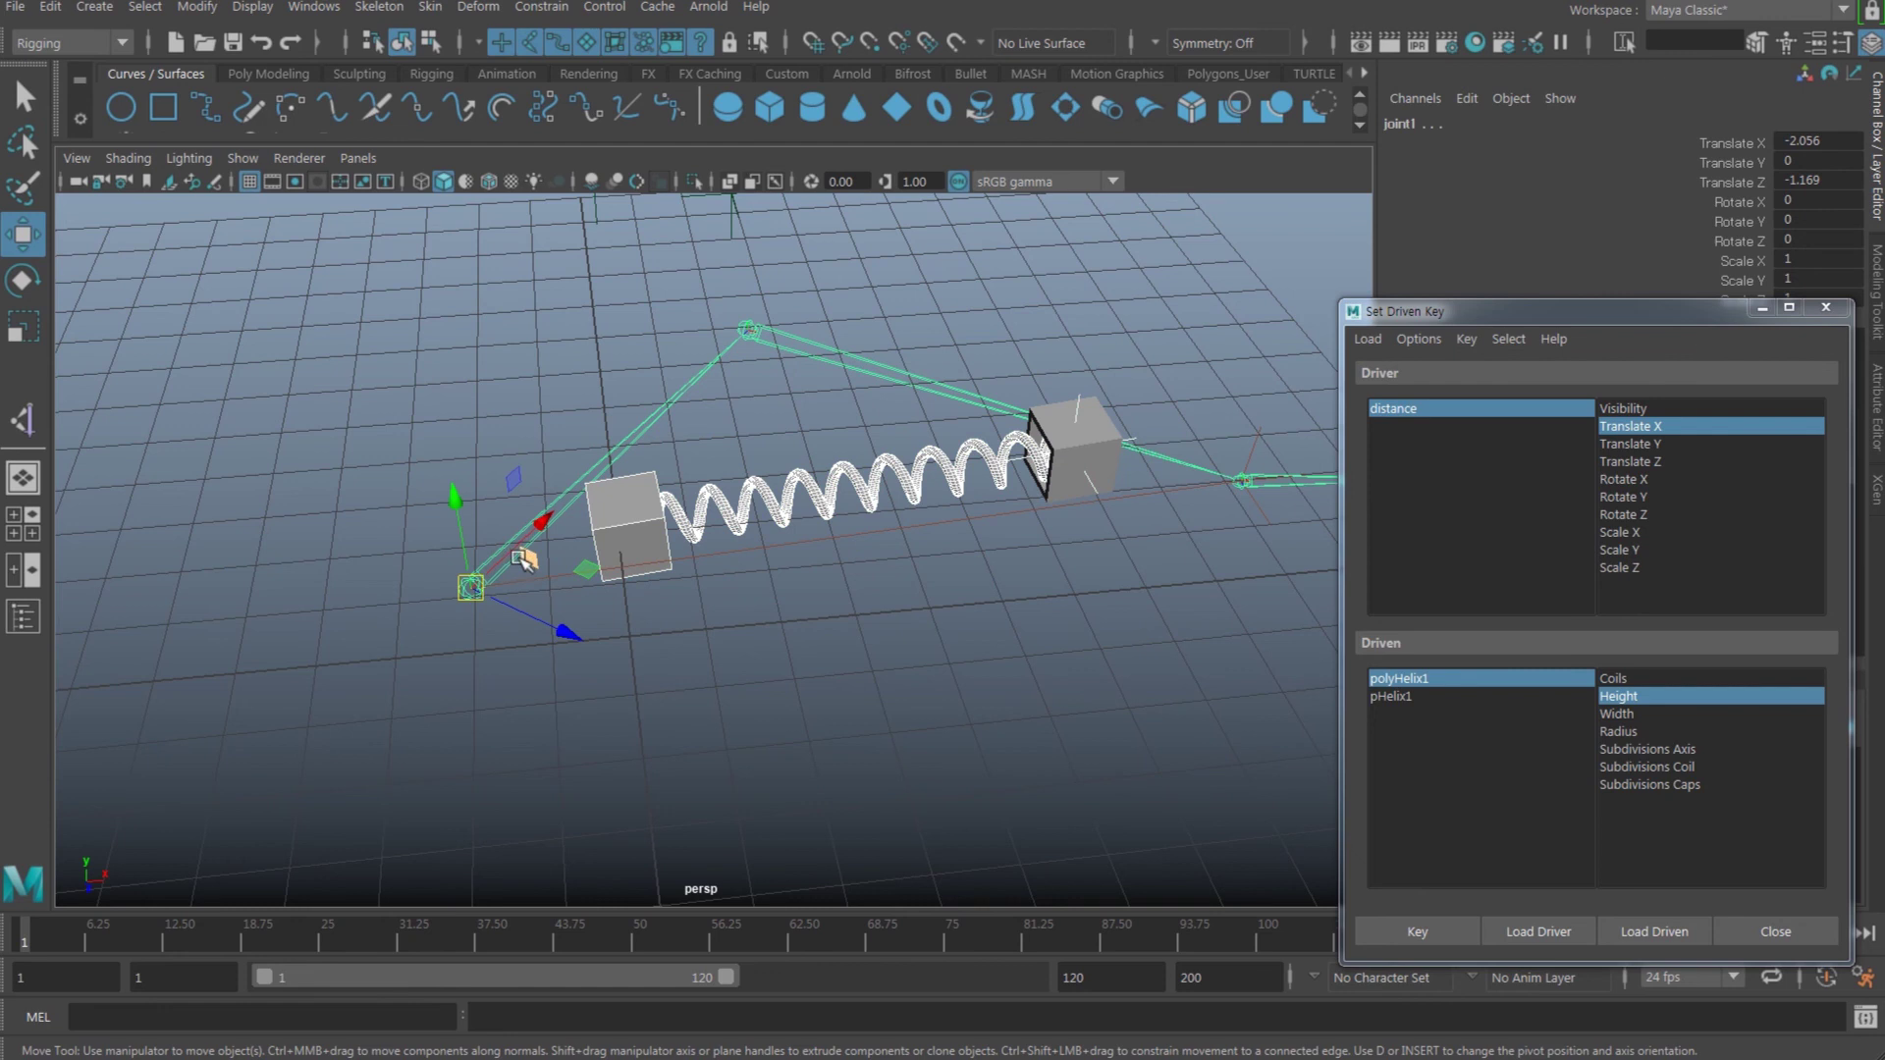
key(Down)
alt+middle_drag(1068, 538, 1002, 566)
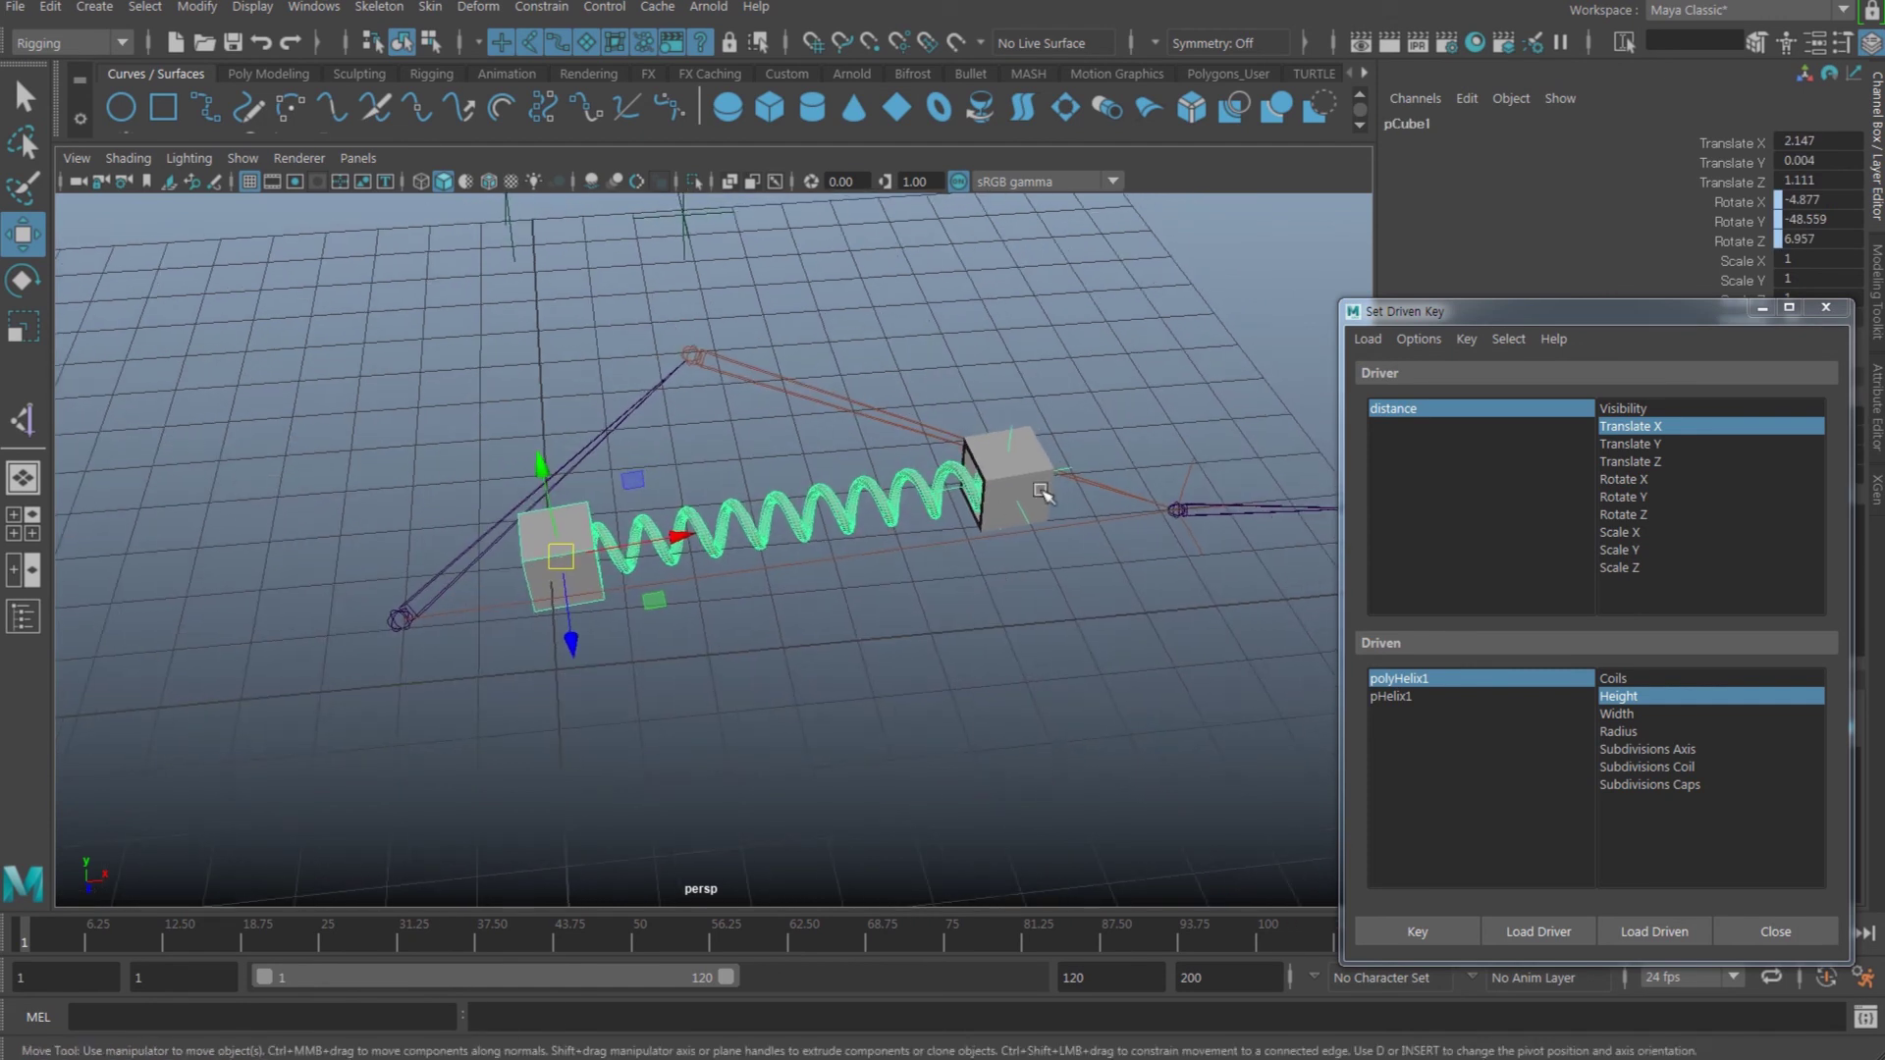
- Parent the second cube under the joint at the chain's bend
click(1047, 491)
alt+middle_drag(1070, 501, 848, 534)
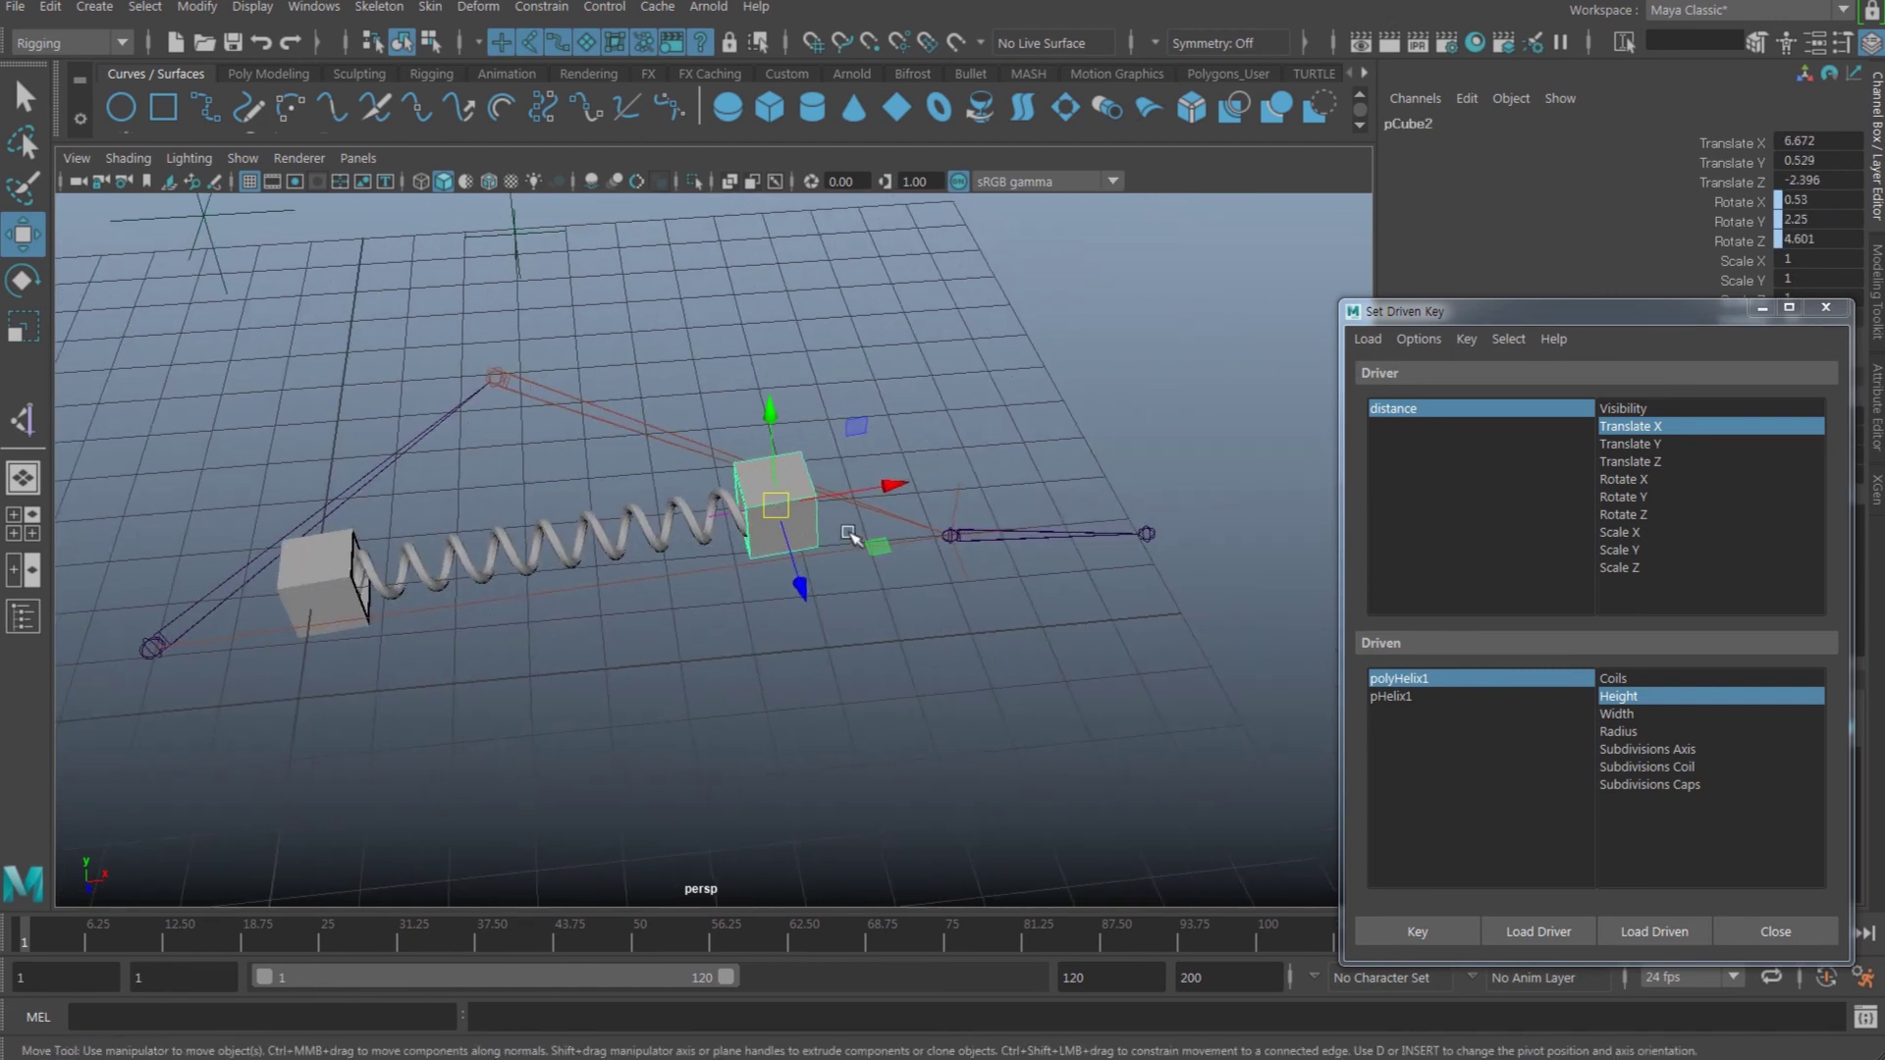
click(710, 447)
click(764, 489)
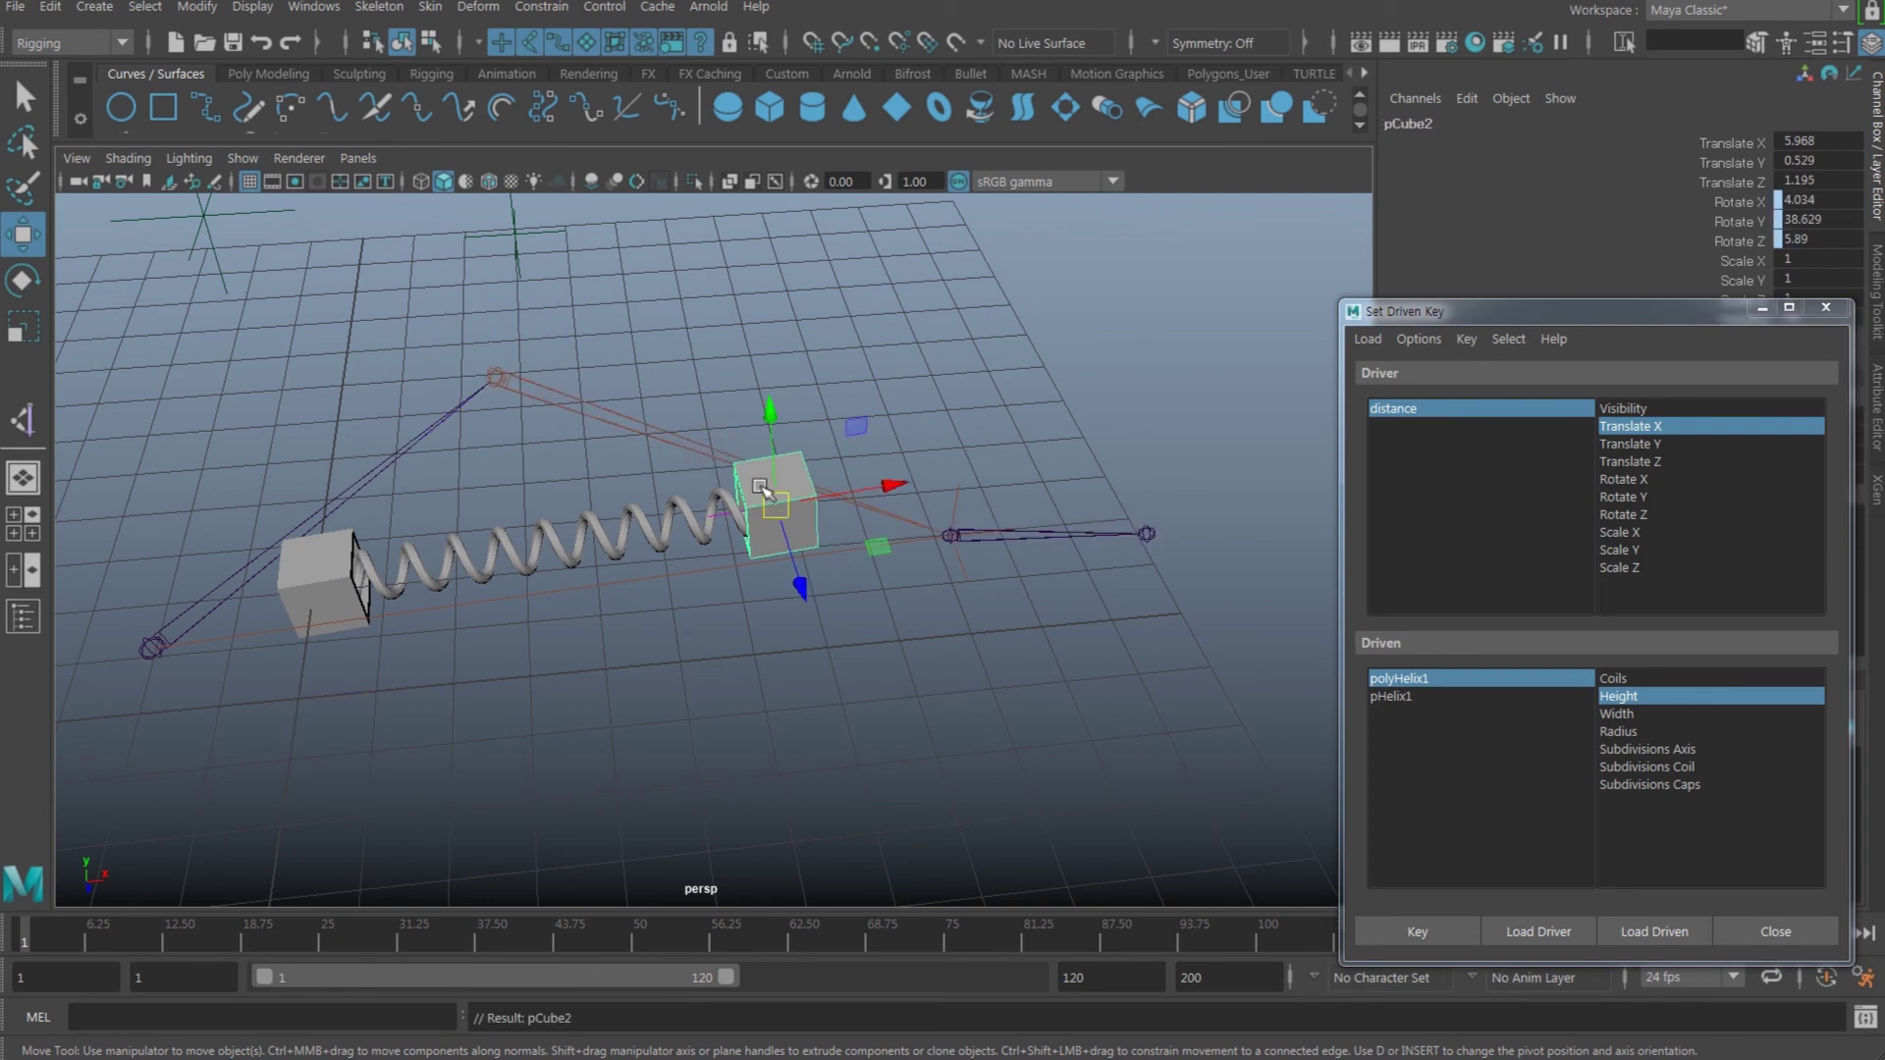
- Move the IK handle across the ground plane to test the spring between the parented cubes, and undo the move
click(962, 514)
click(957, 510)
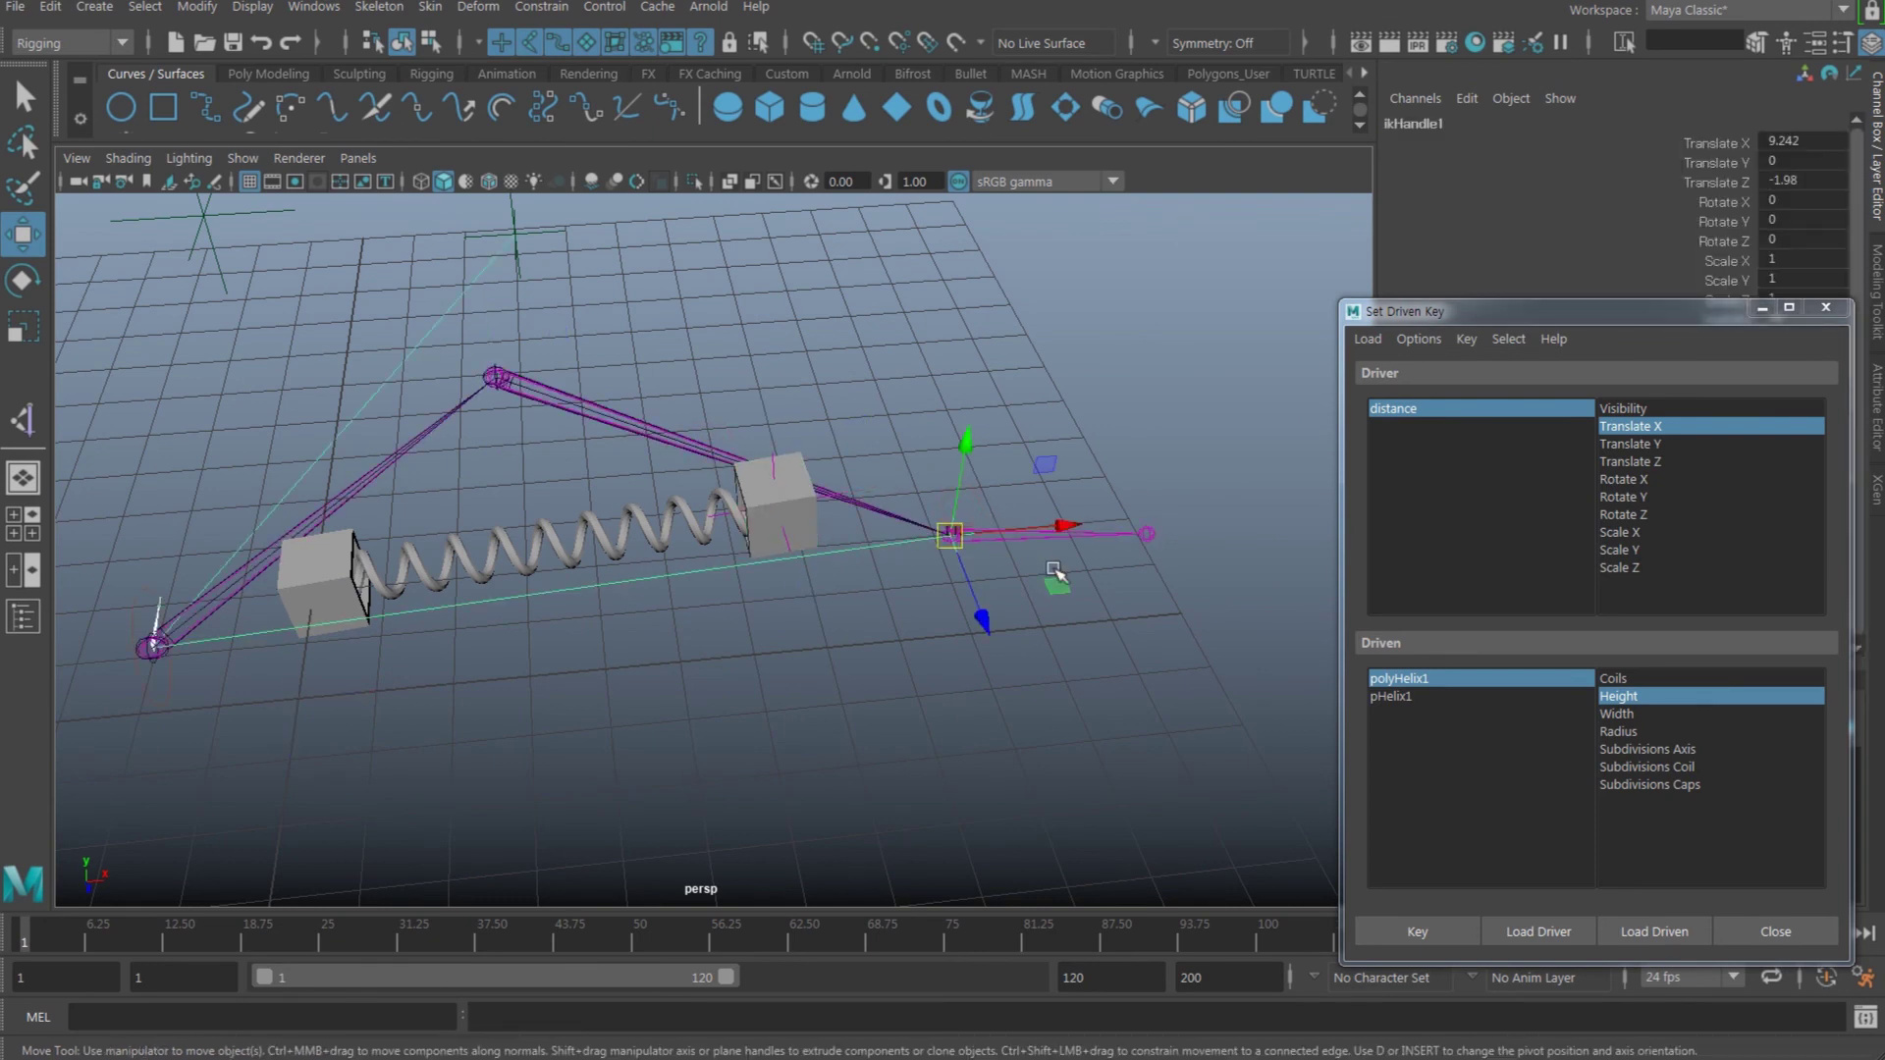
drag(1055, 582, 1082, 572)
middle_drag(1084, 575, 863, 620)
key(ctrl+z)
- Raise the pole locator to test how the cubes follow the tilting joint chain, and undo the move
alt+drag(805, 609, 419, 661)
alt+right_drag(419, 661, 364, 672)
alt+middle_drag(363, 672, 470, 639)
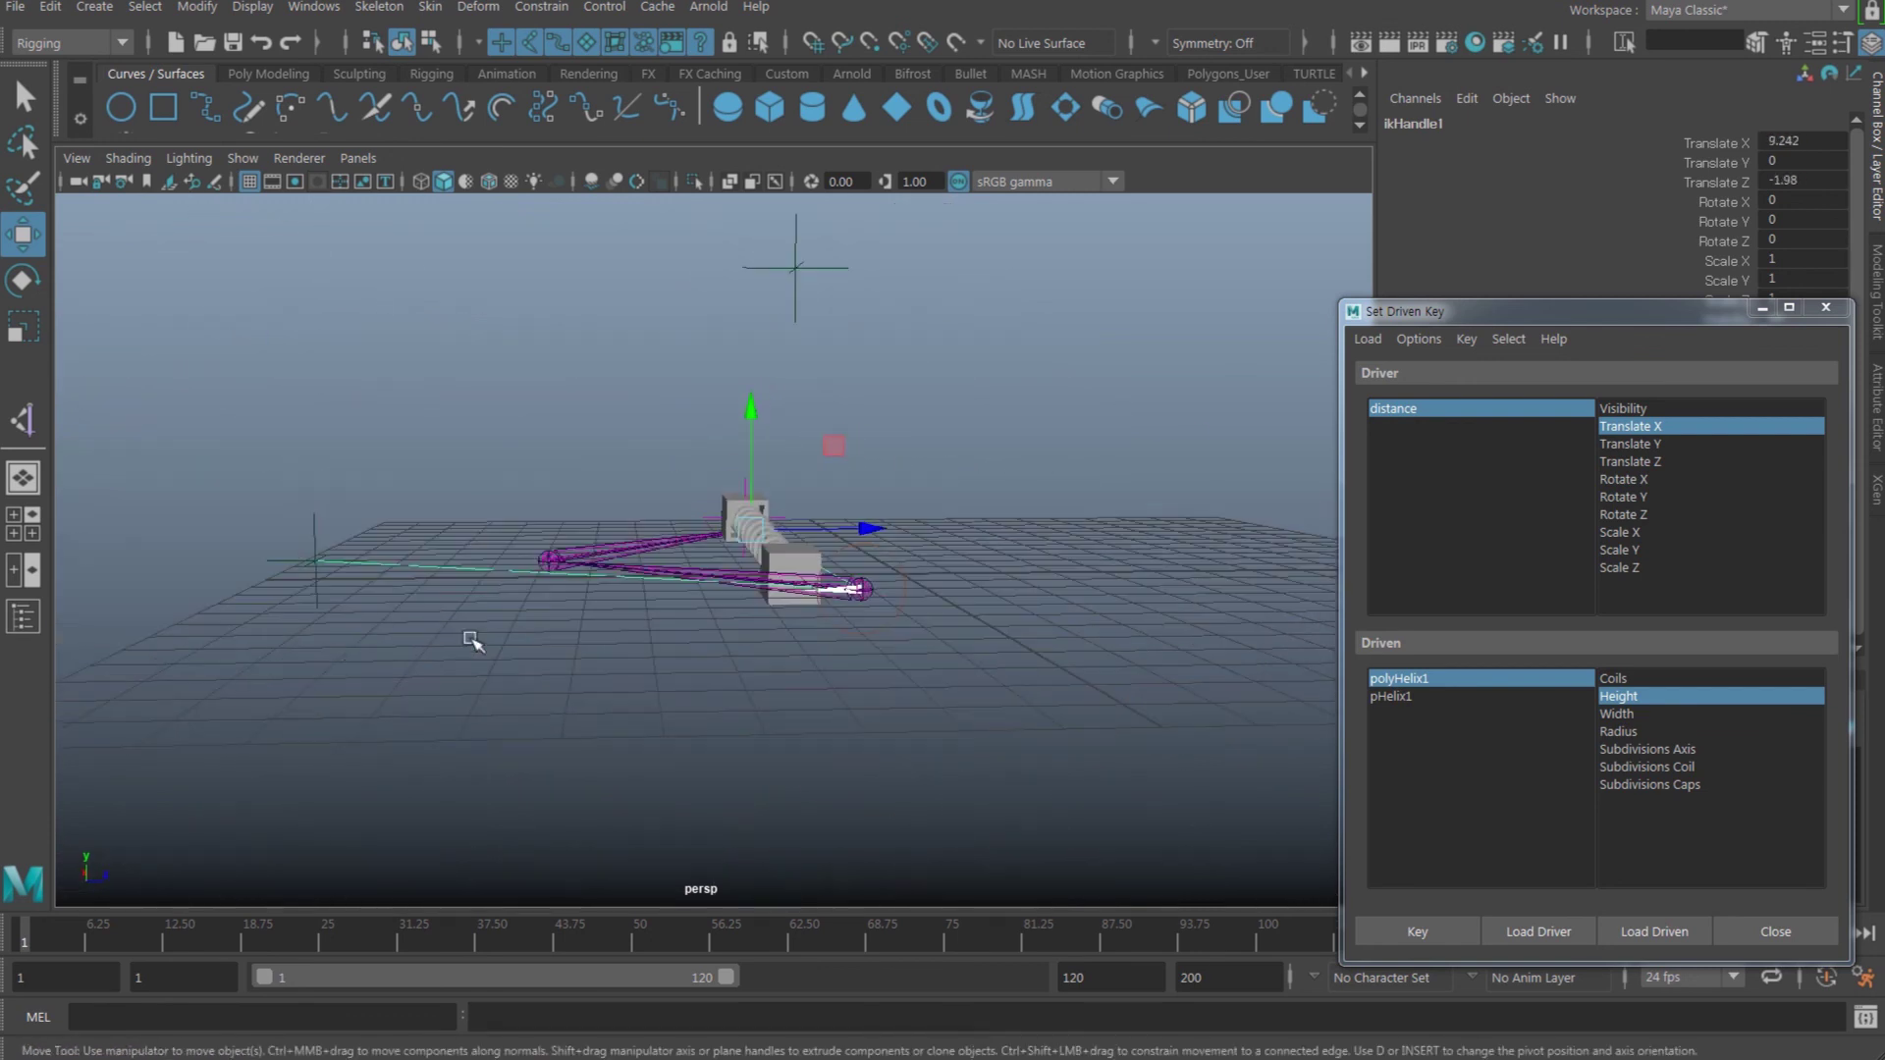
click(312, 563)
drag(310, 442, 541, 329)
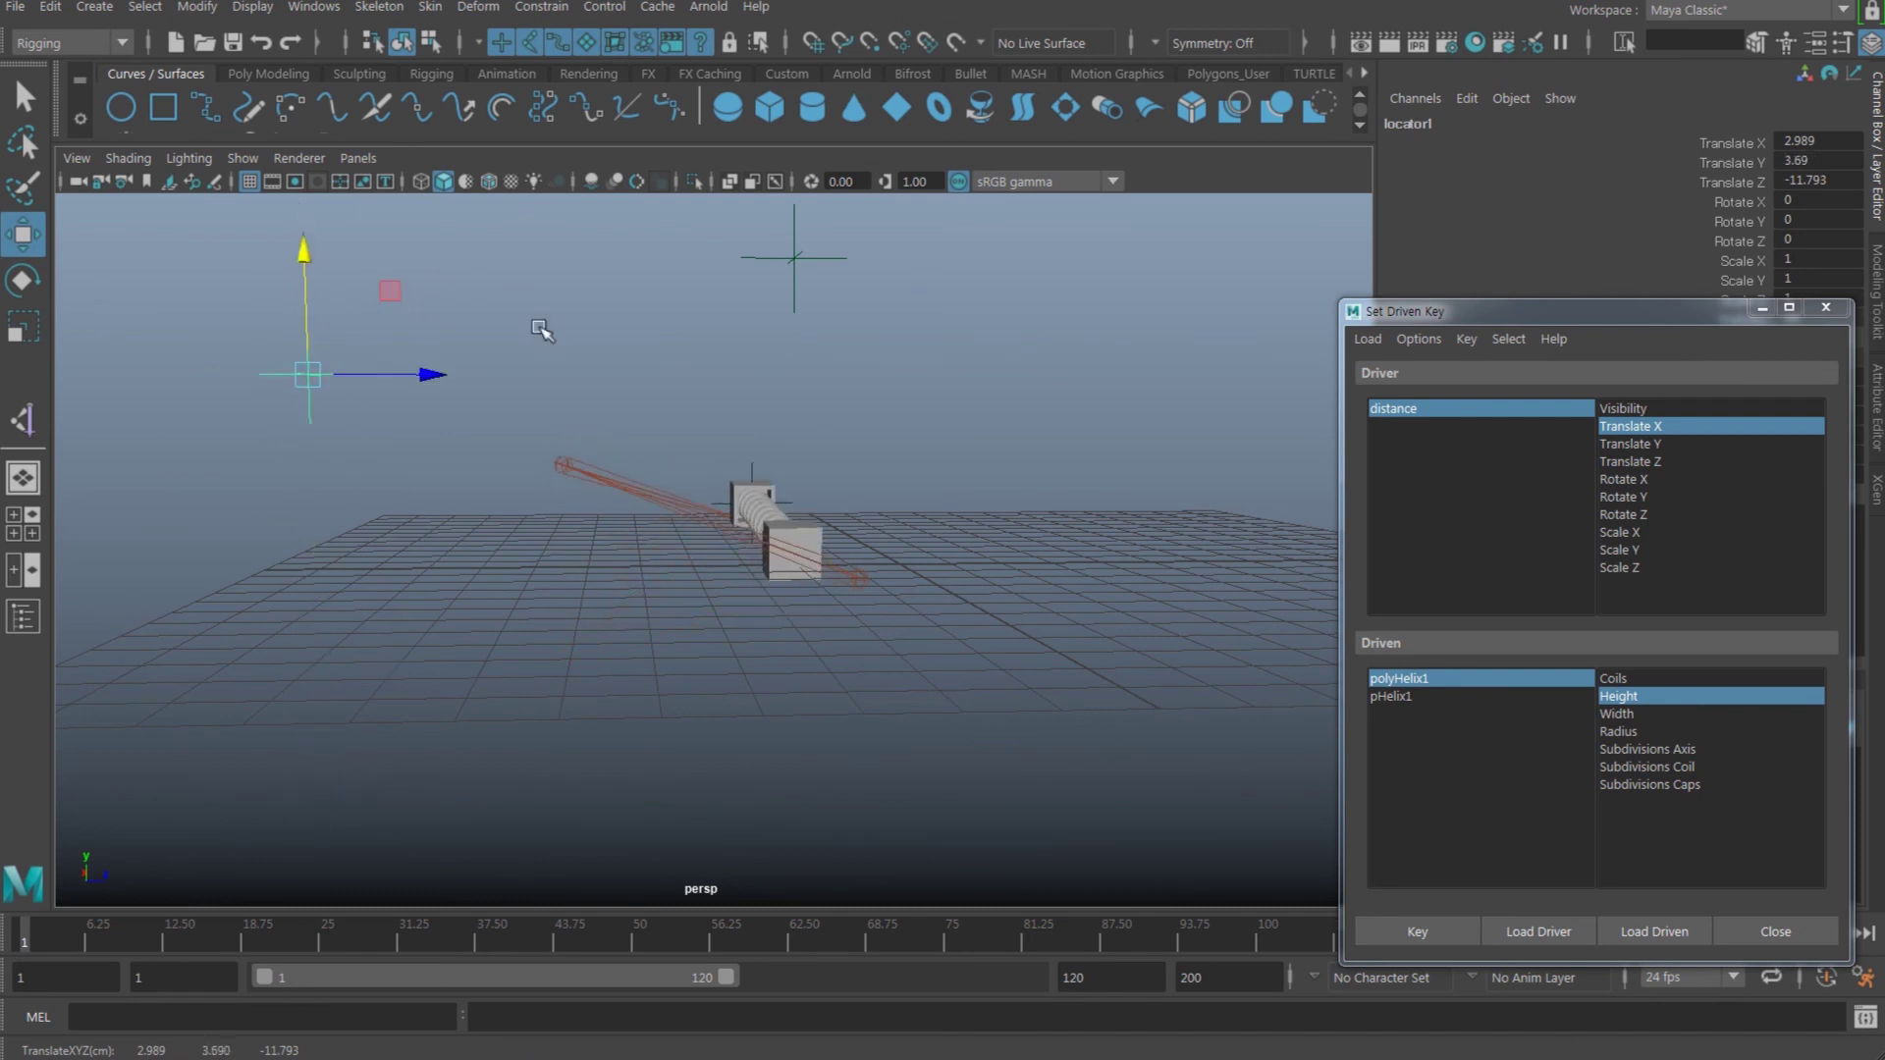
key(ctrl+z)
- Select the pole locator's name, locator1, for copying
alt+drag(790, 591, 725, 575)
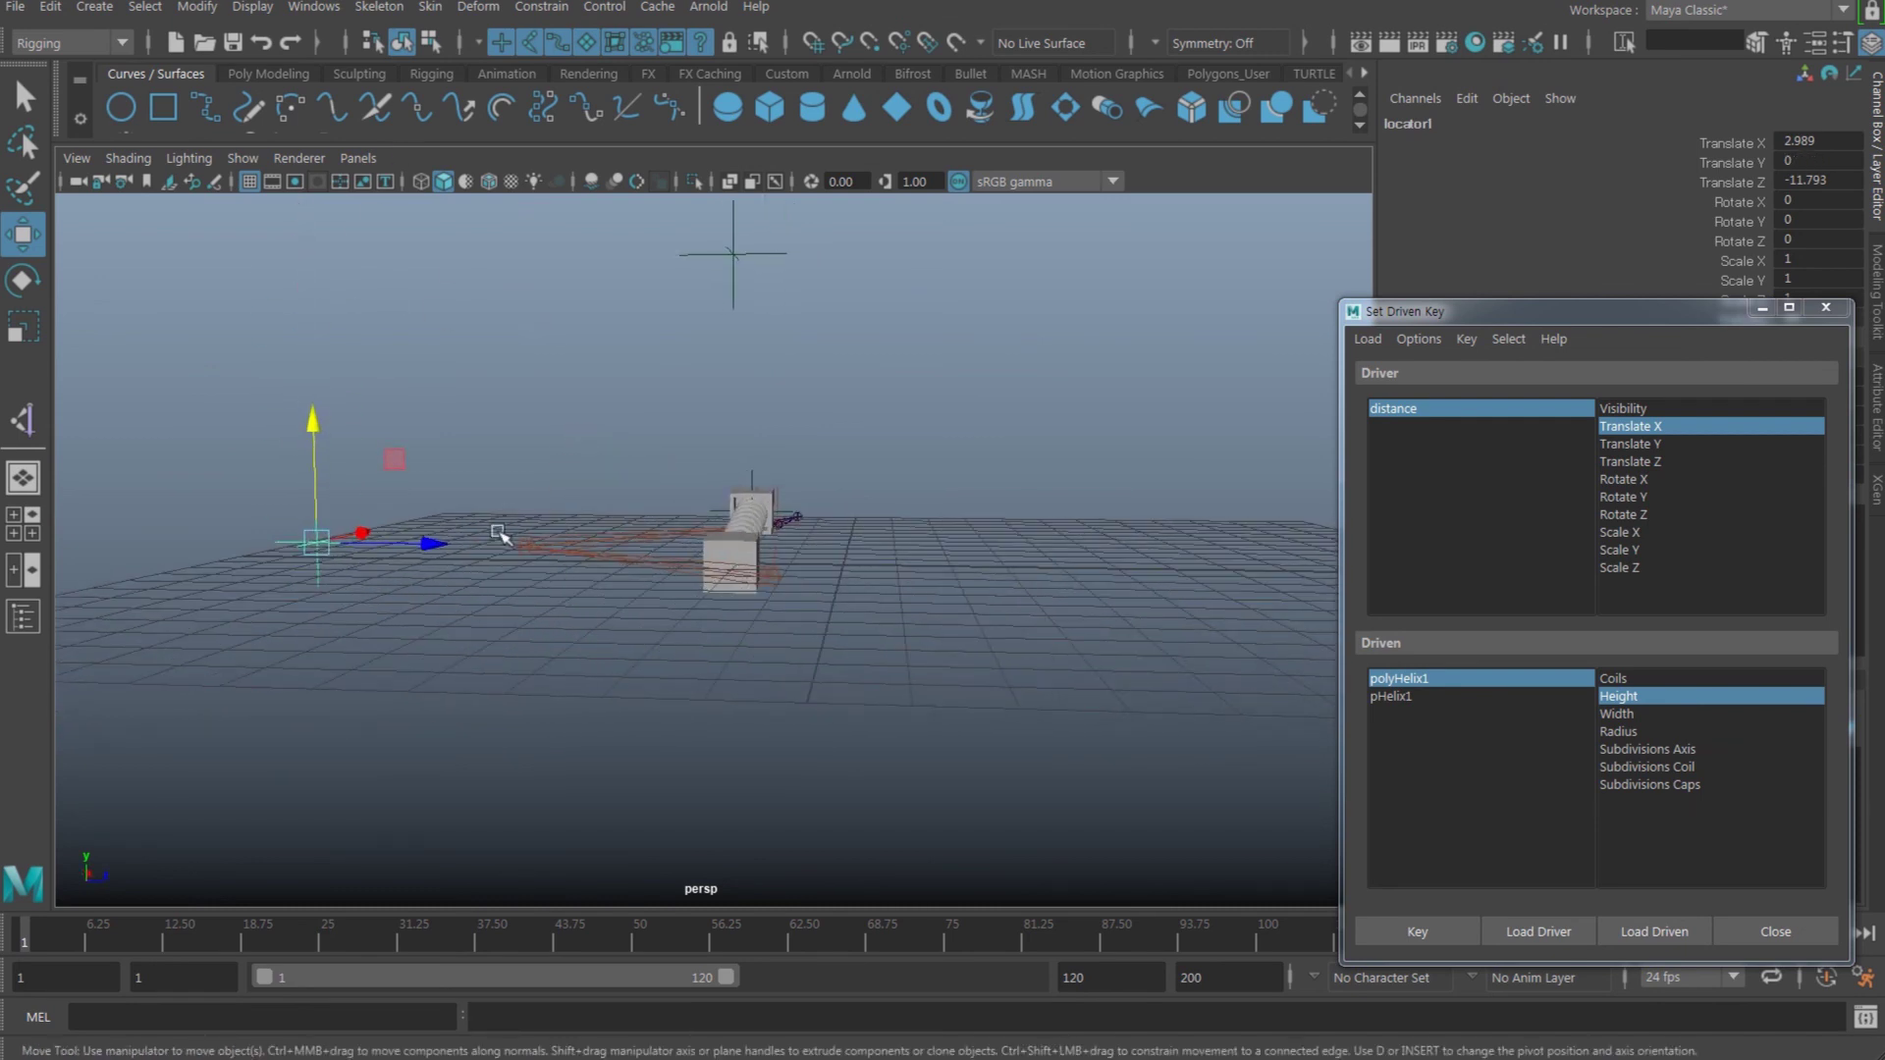
alt+drag(461, 520, 396, 447)
click(1433, 123)
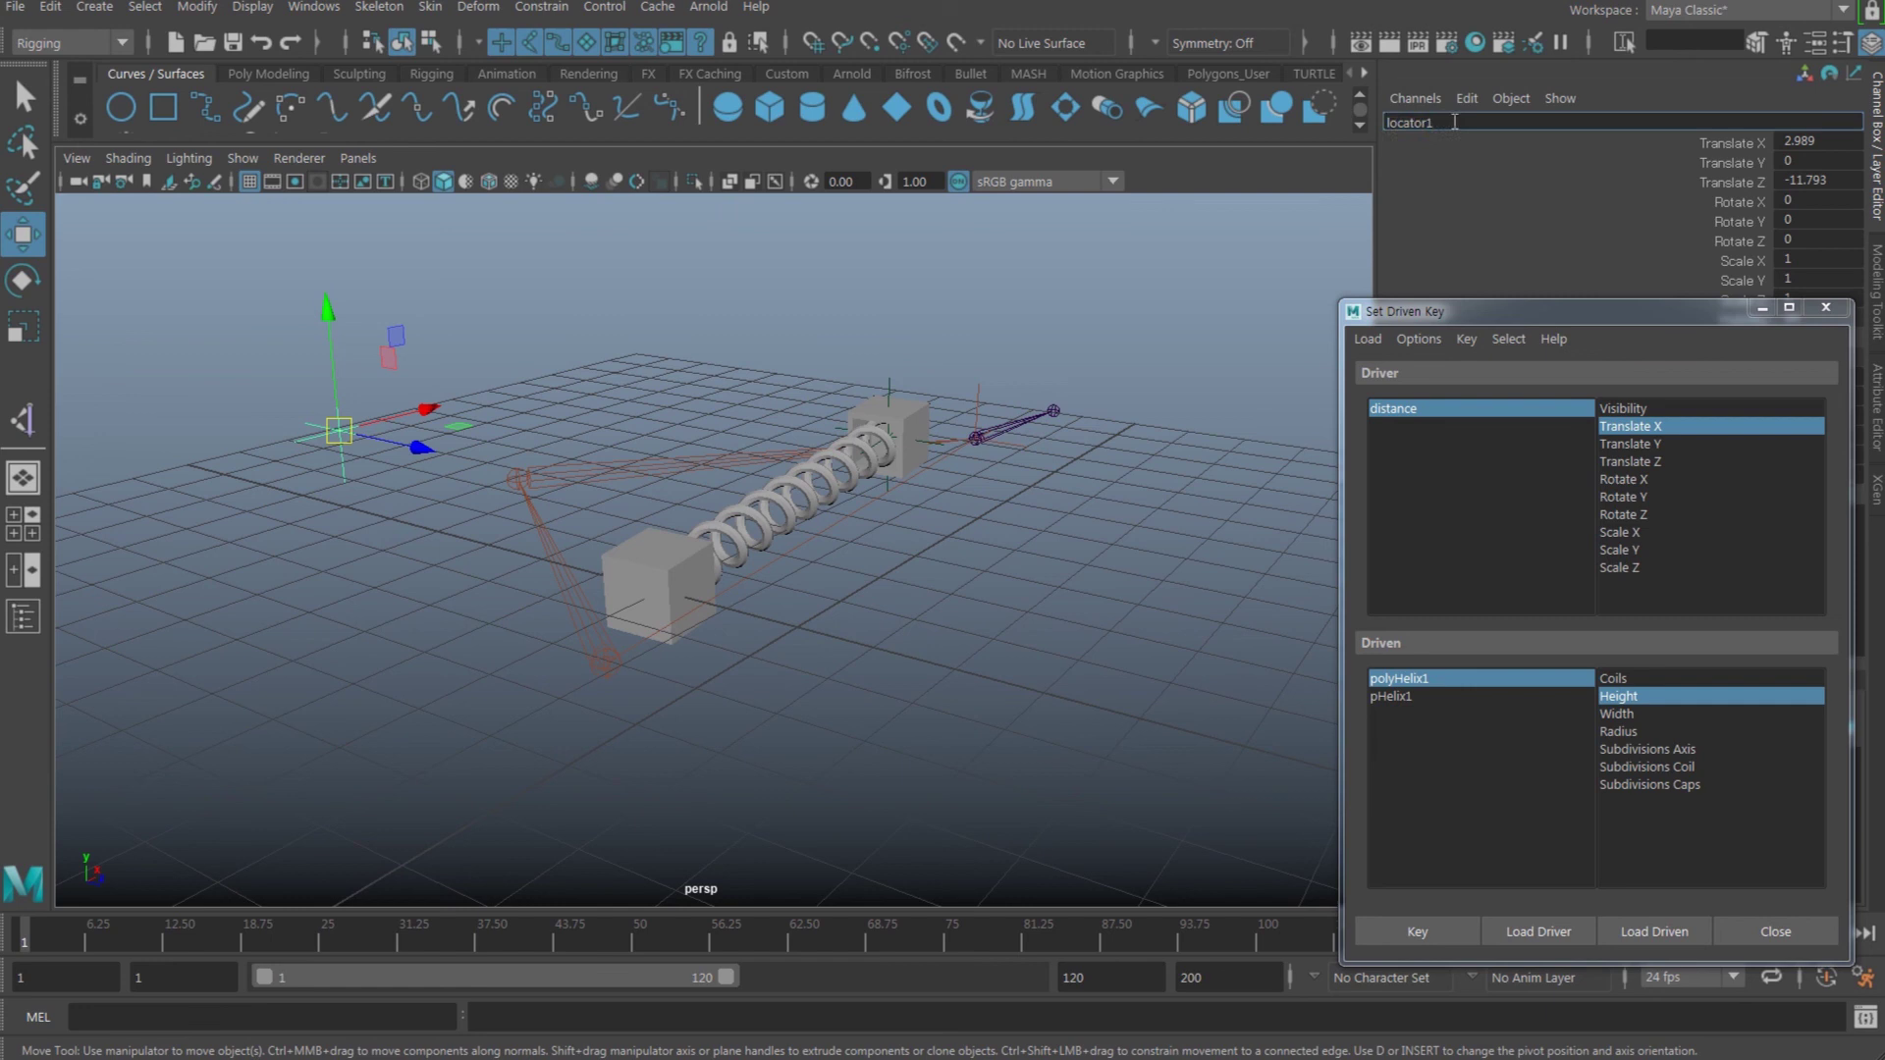
double_click(1454, 122)
alt+drag(732, 538, 690, 553)
alt+middle_drag(690, 552, 728, 597)
- Move the Set Driven Key window clear of the attributes and open the first cube's aim constraint attributes
click(691, 626)
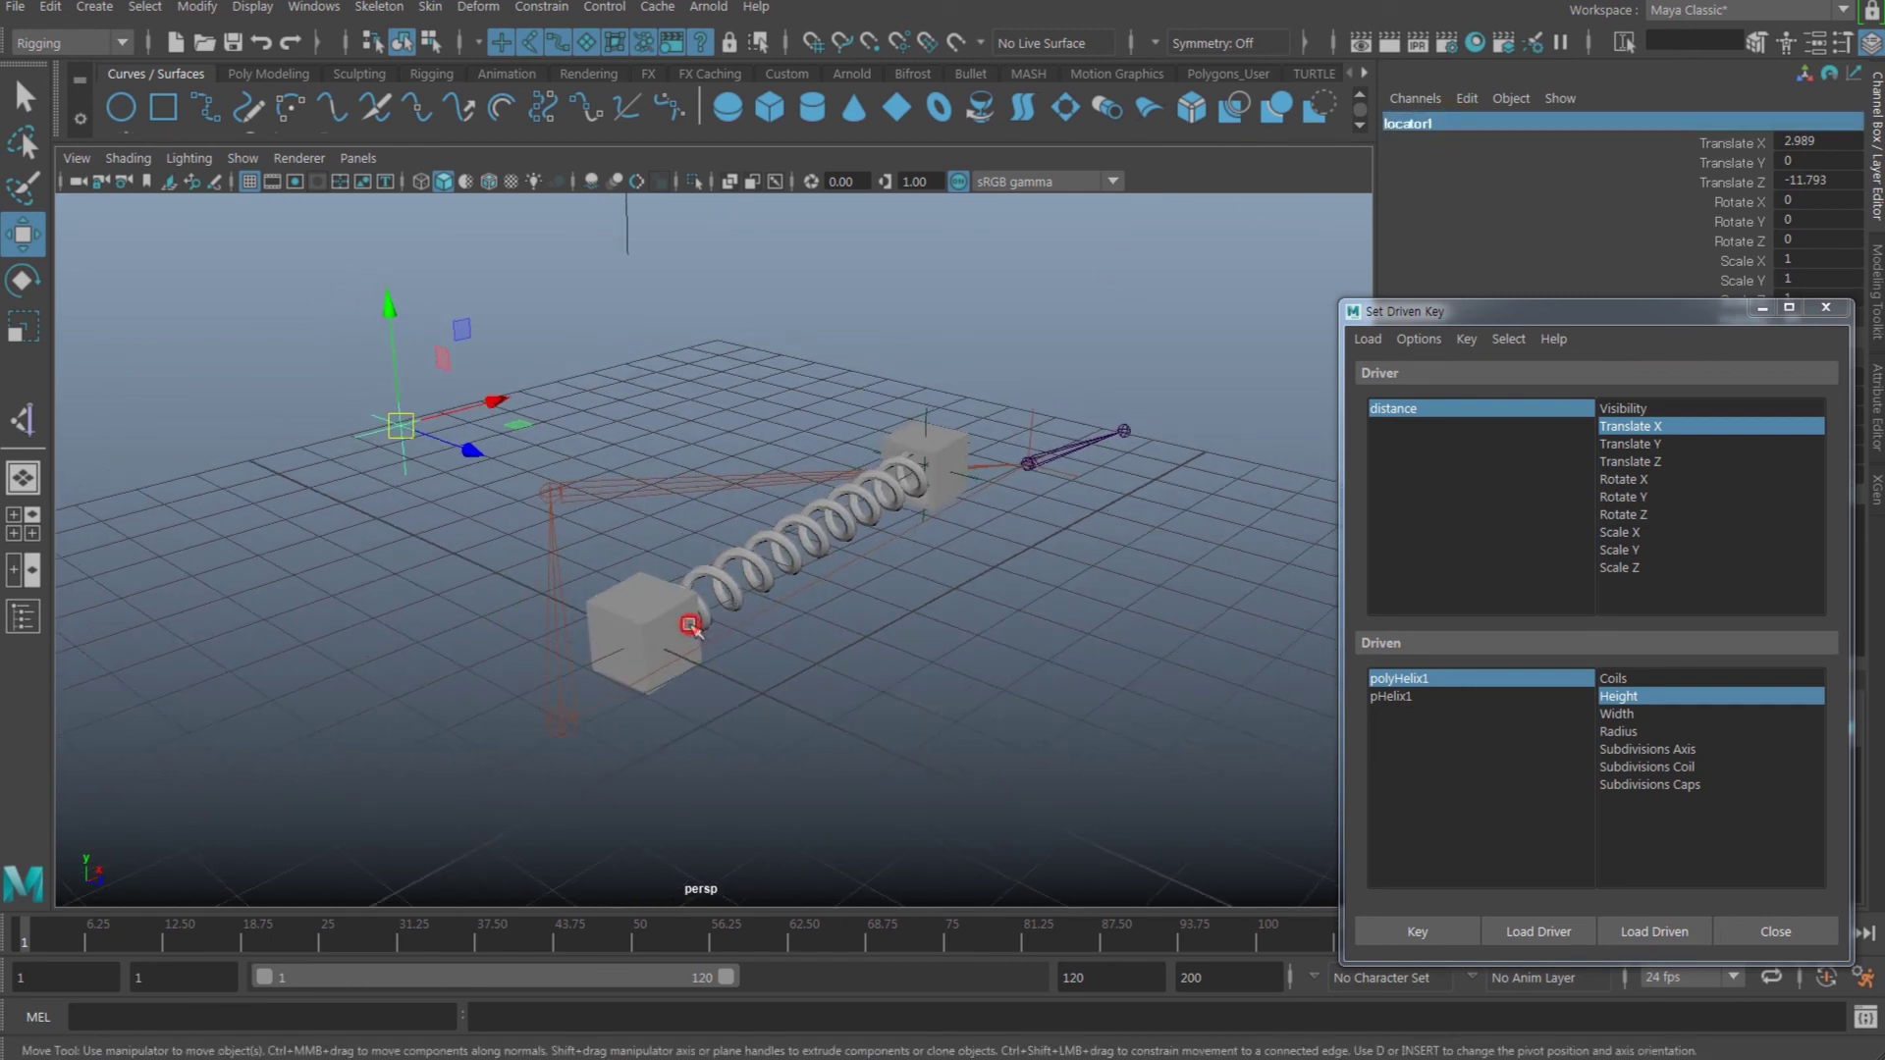
drag(1569, 319, 1143, 741)
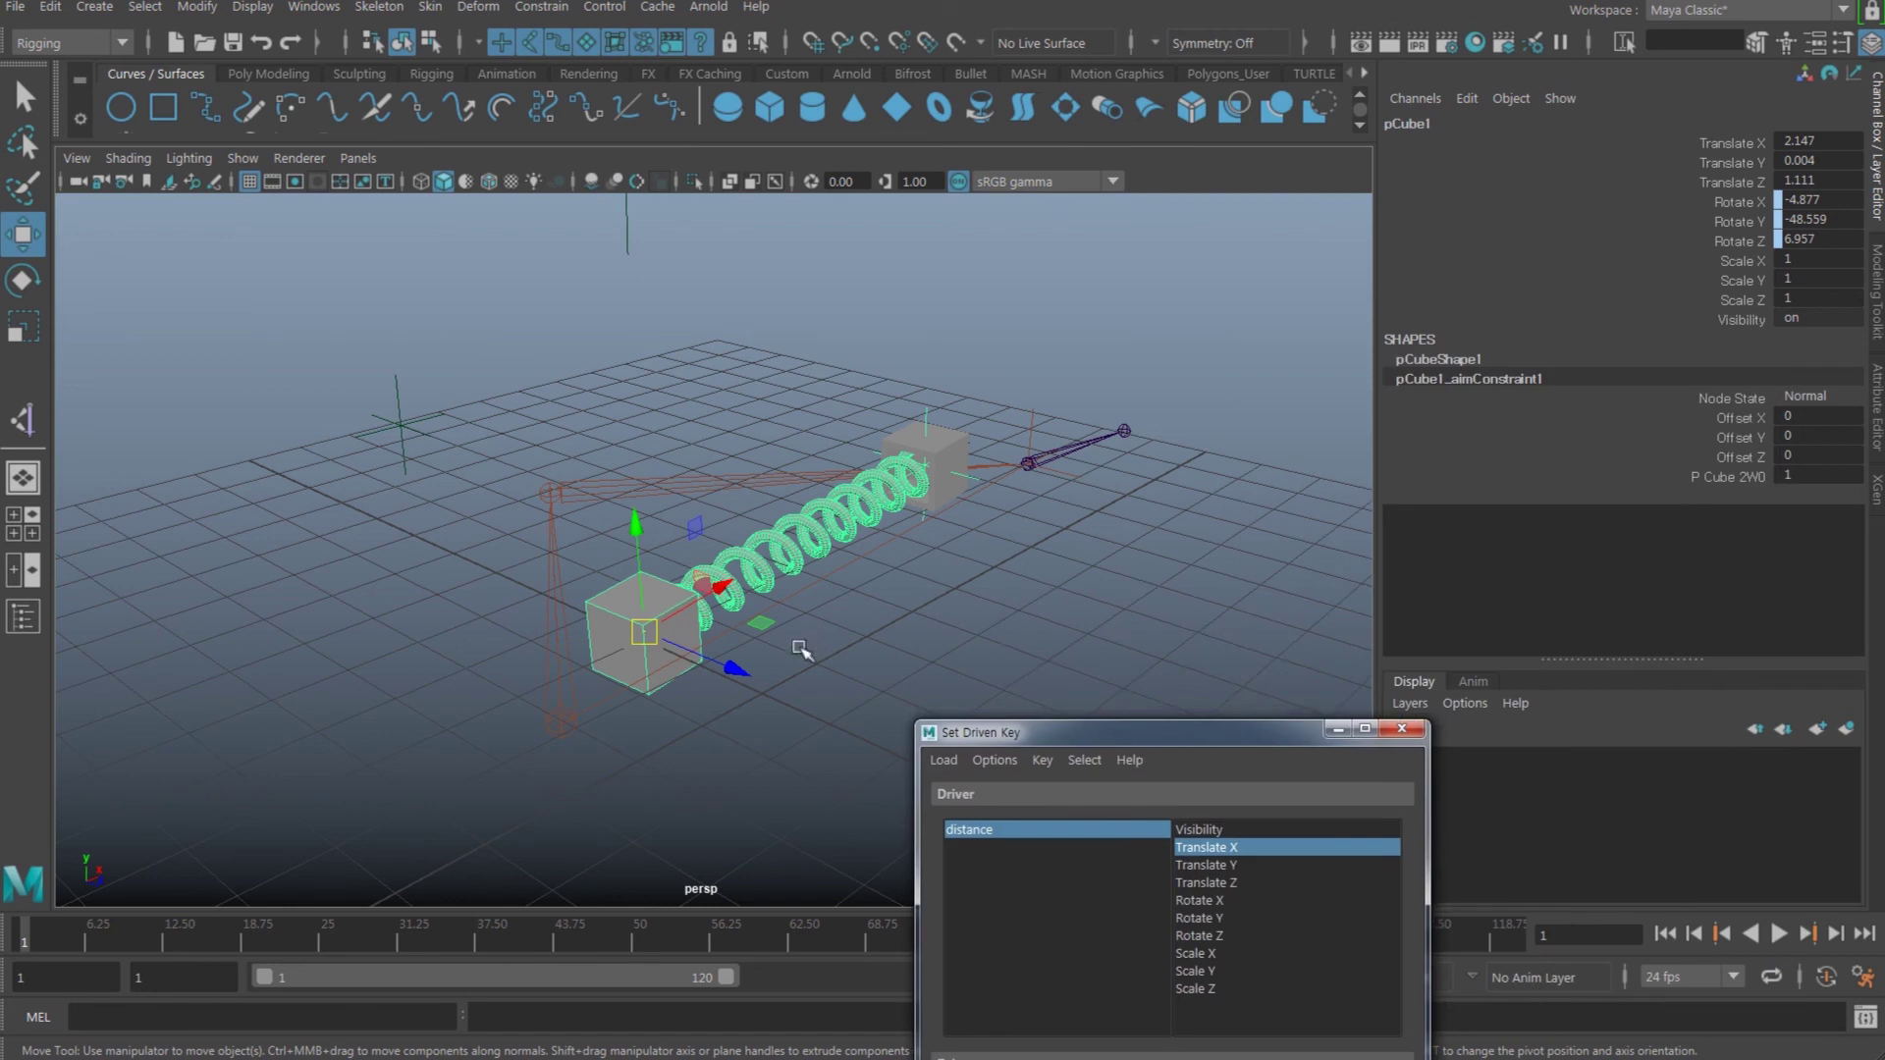
alt+drag(802, 651, 715, 644)
alt+drag(786, 521, 813, 523)
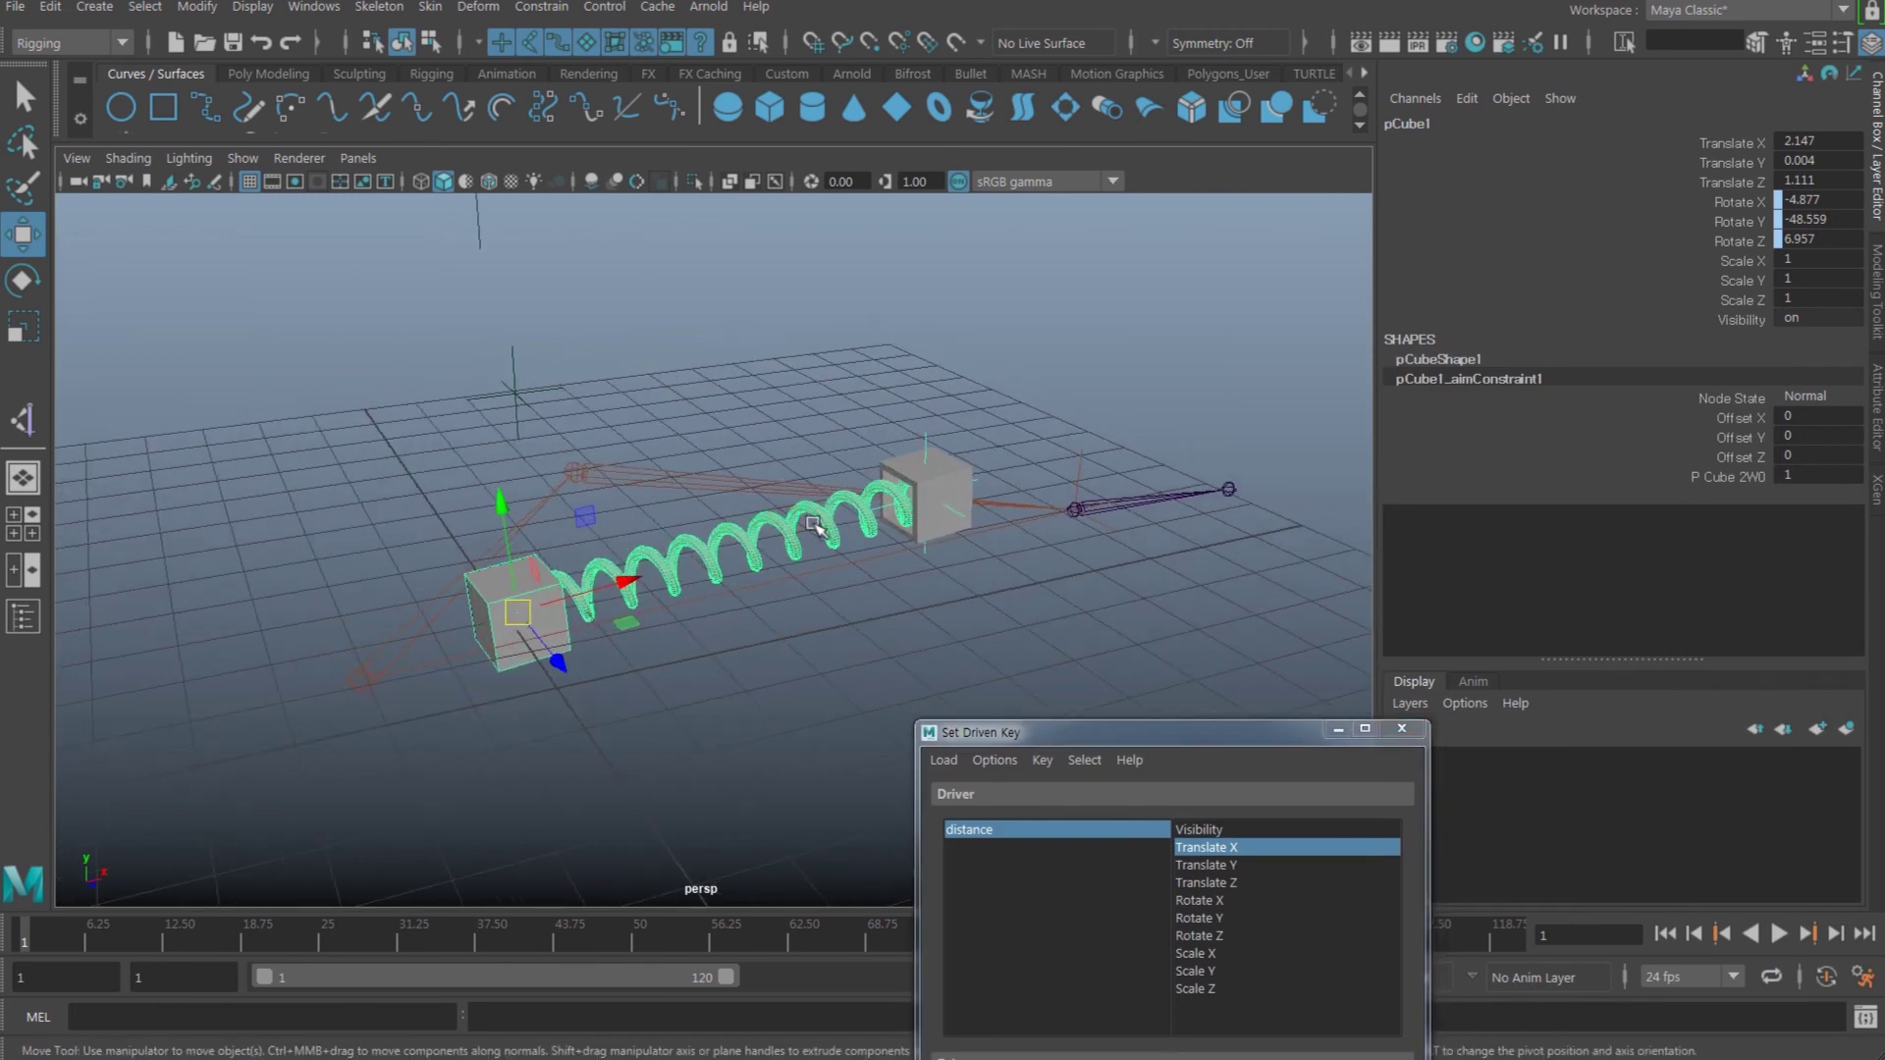
key(ctrl+a)
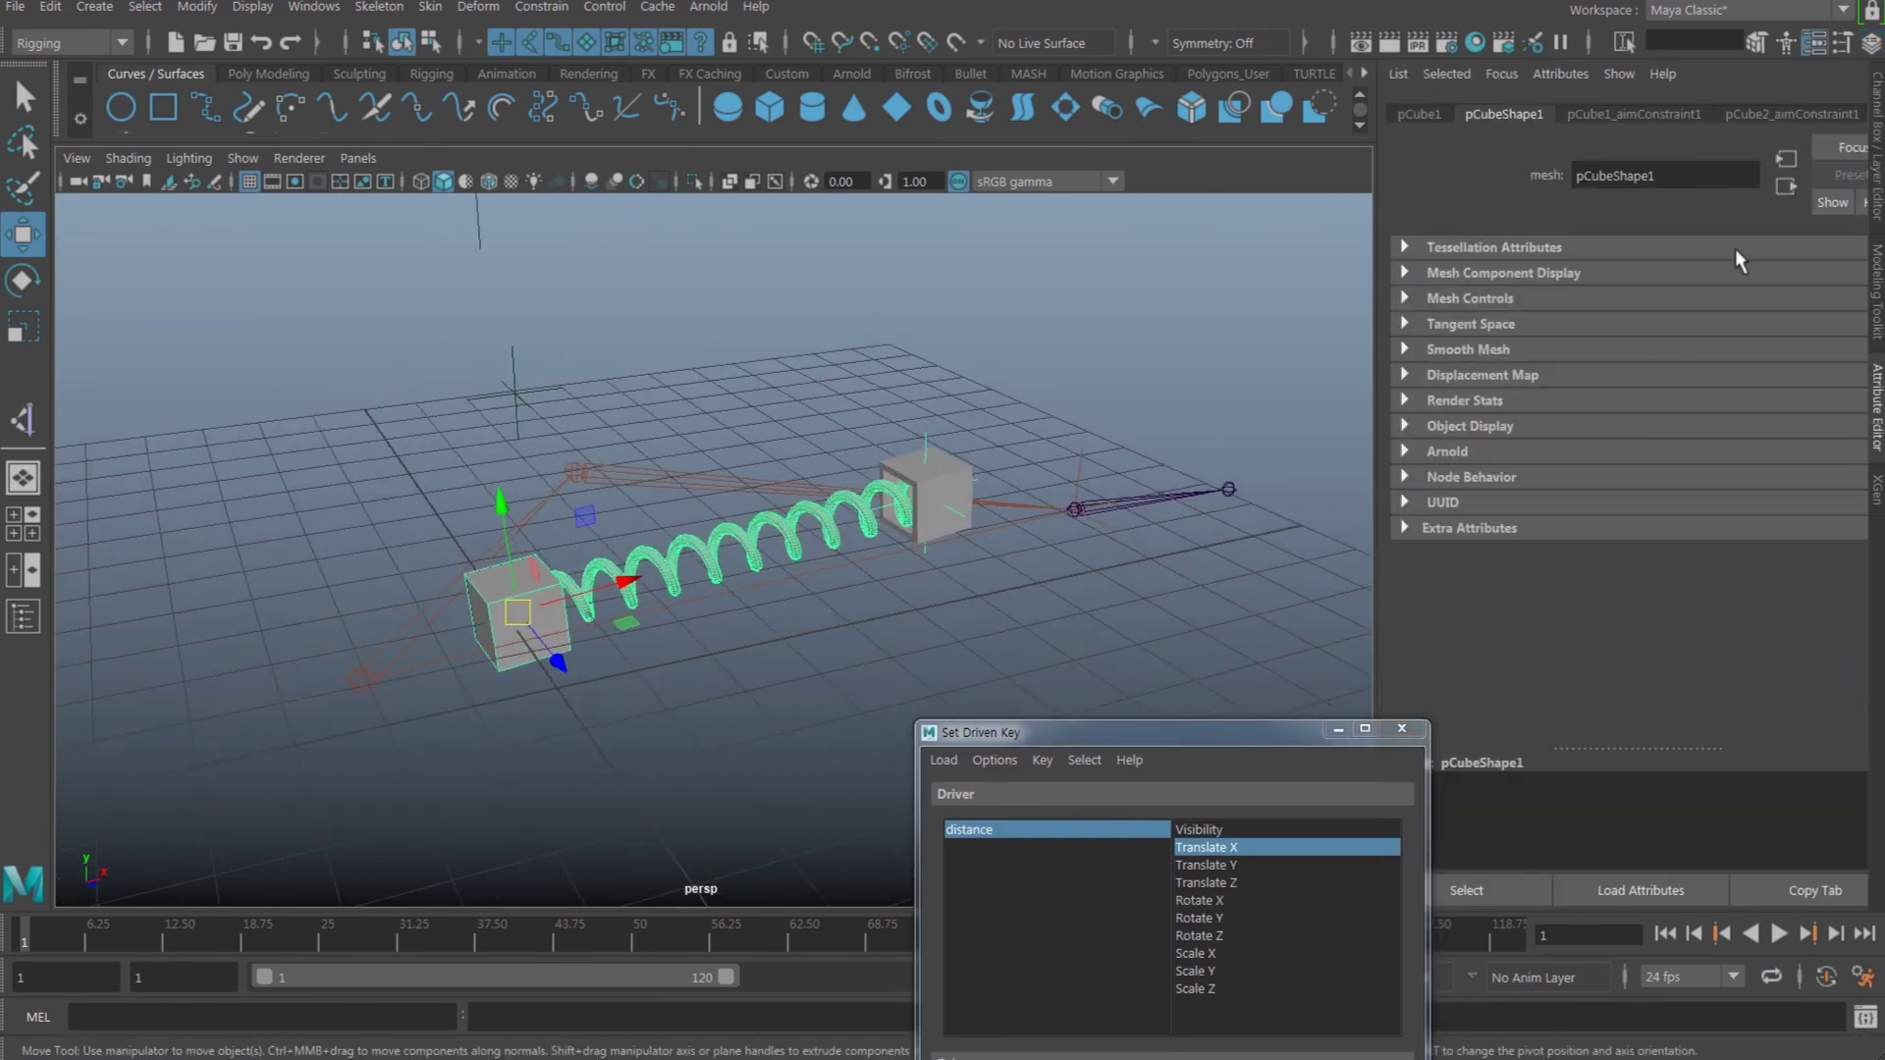
click(1691, 114)
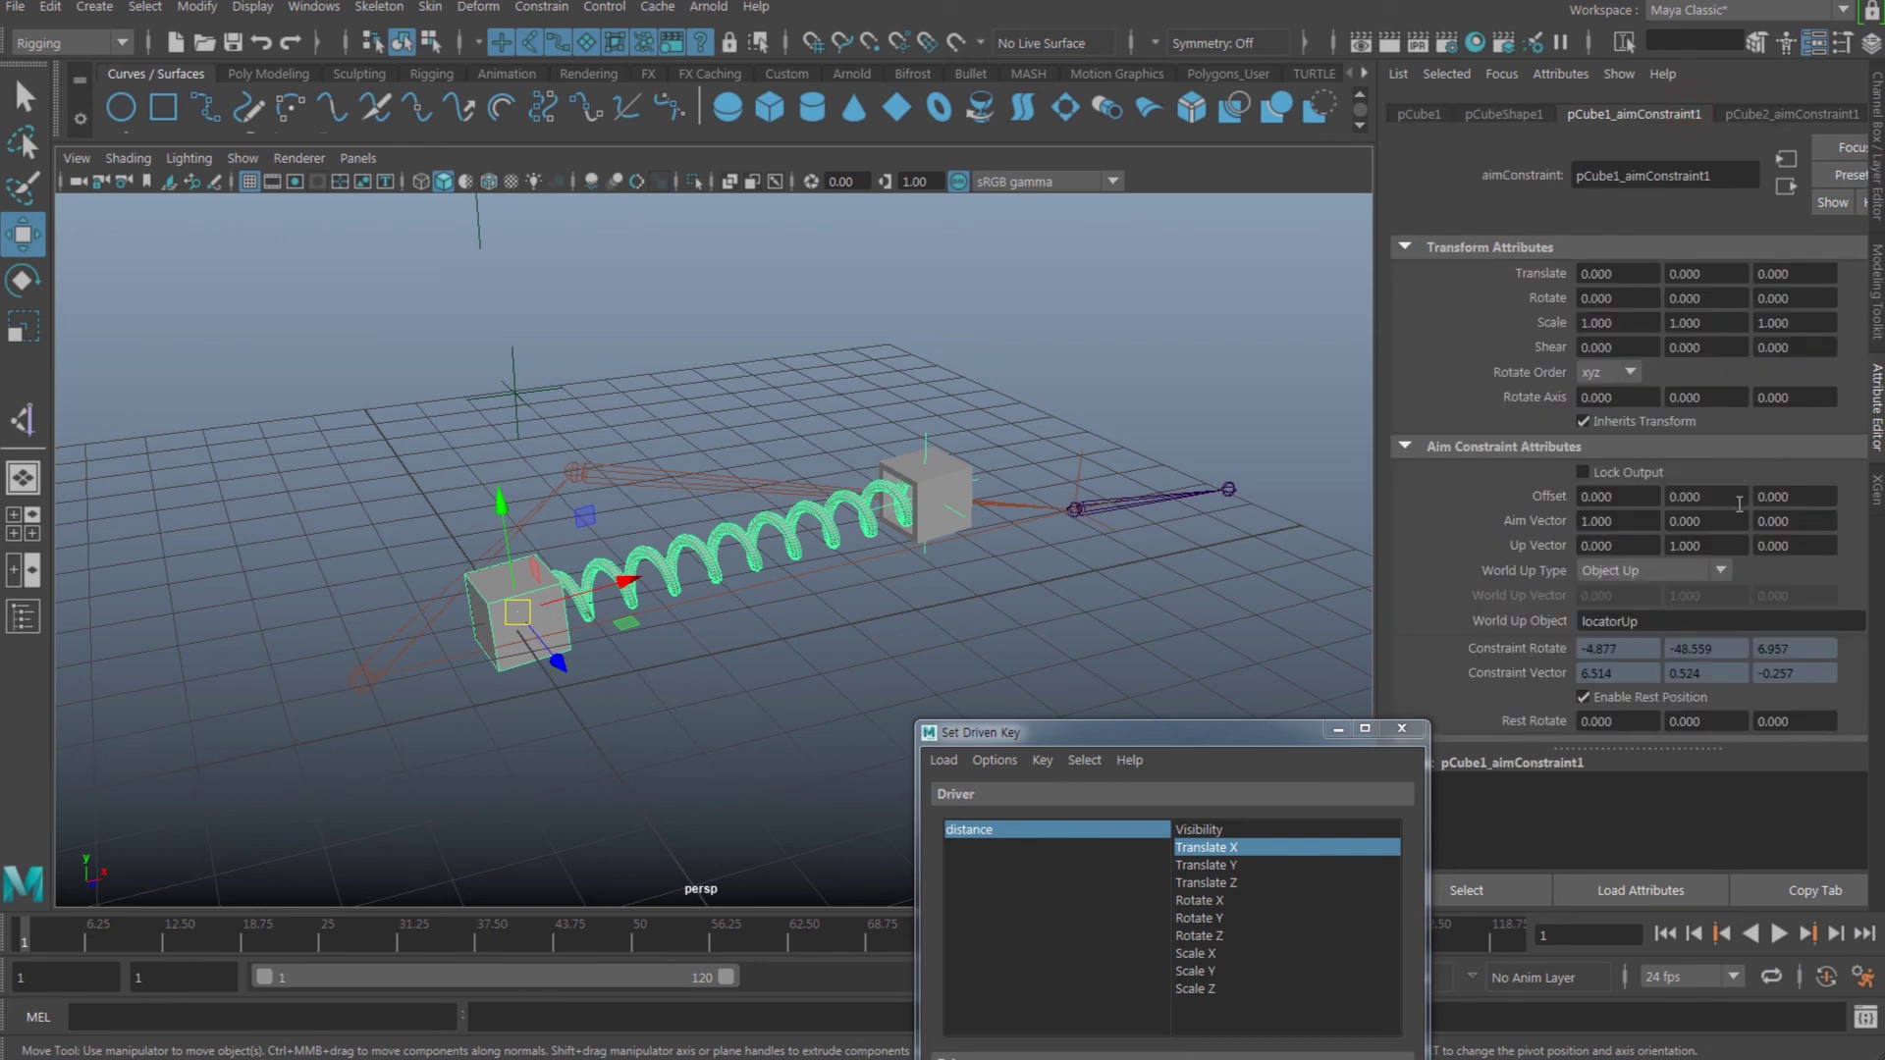
scroll(1736, 503, down, 2)
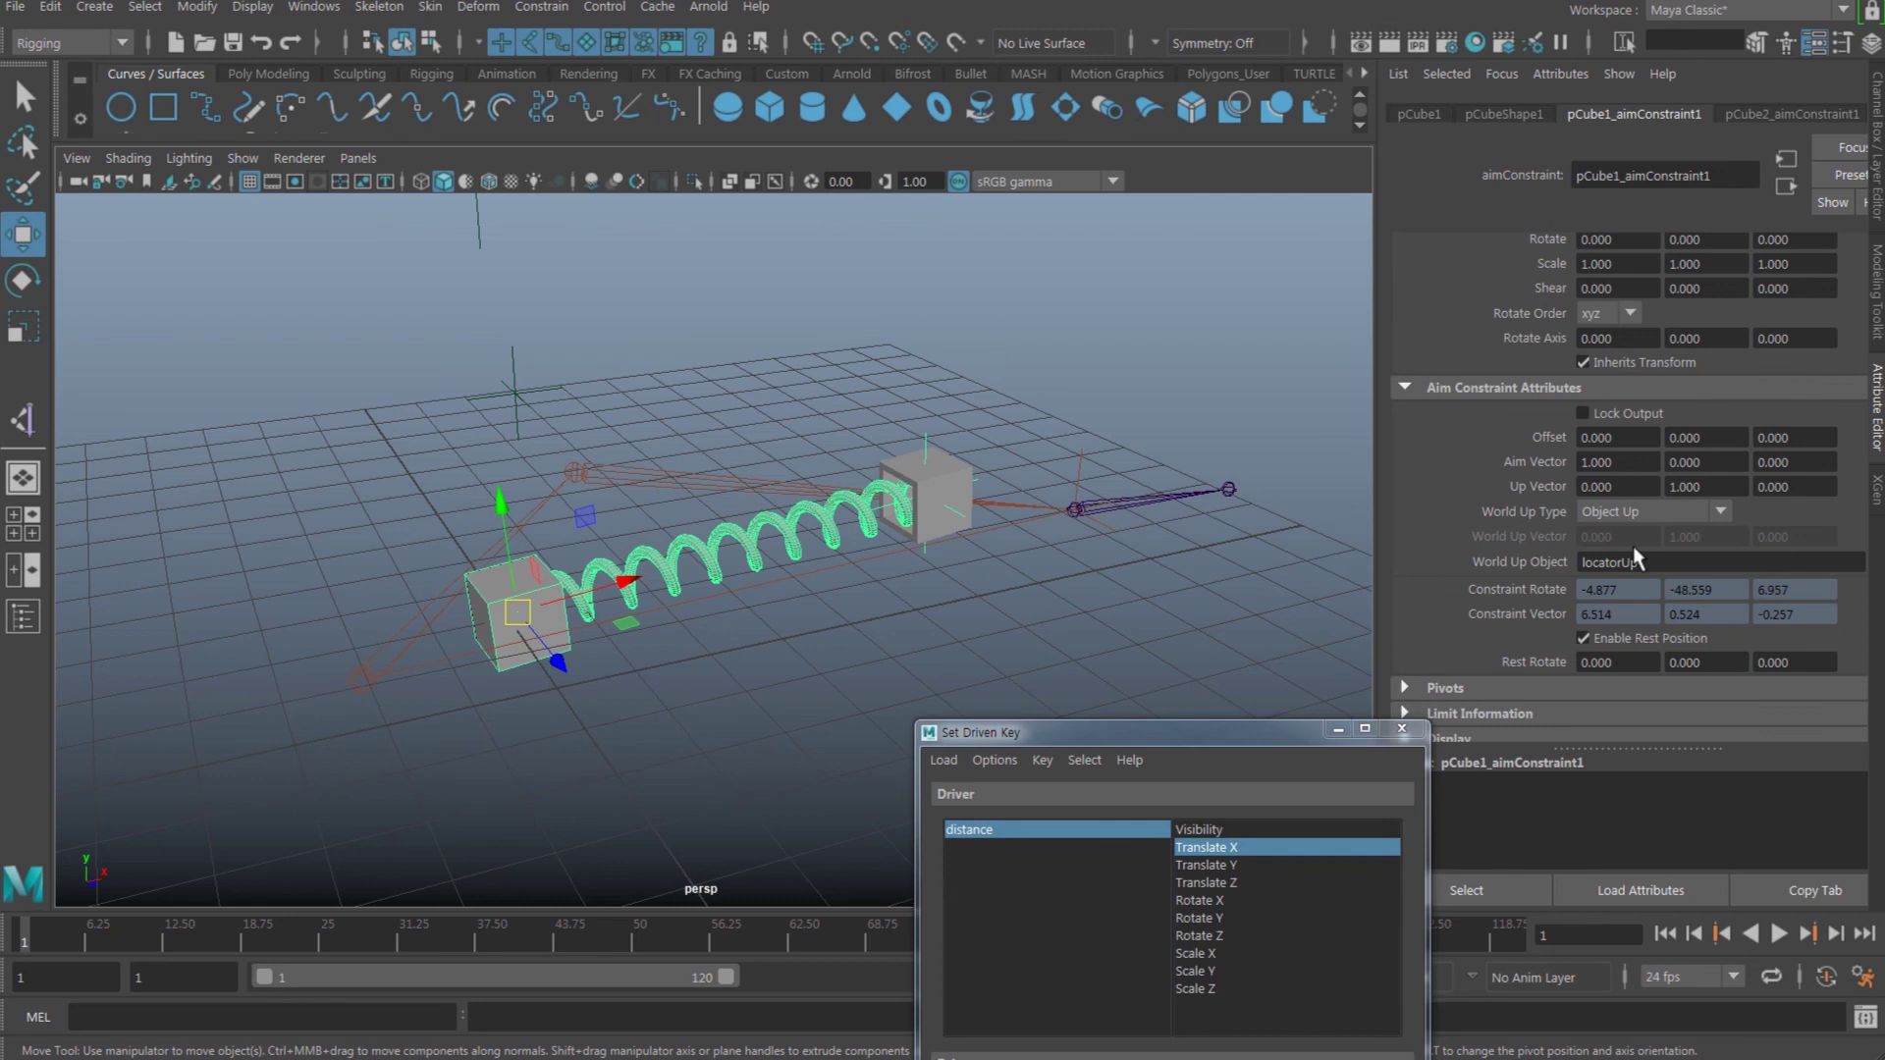
- Set the World Up Object of the first cube's aim constraint to locator1
double_click(1654, 560)
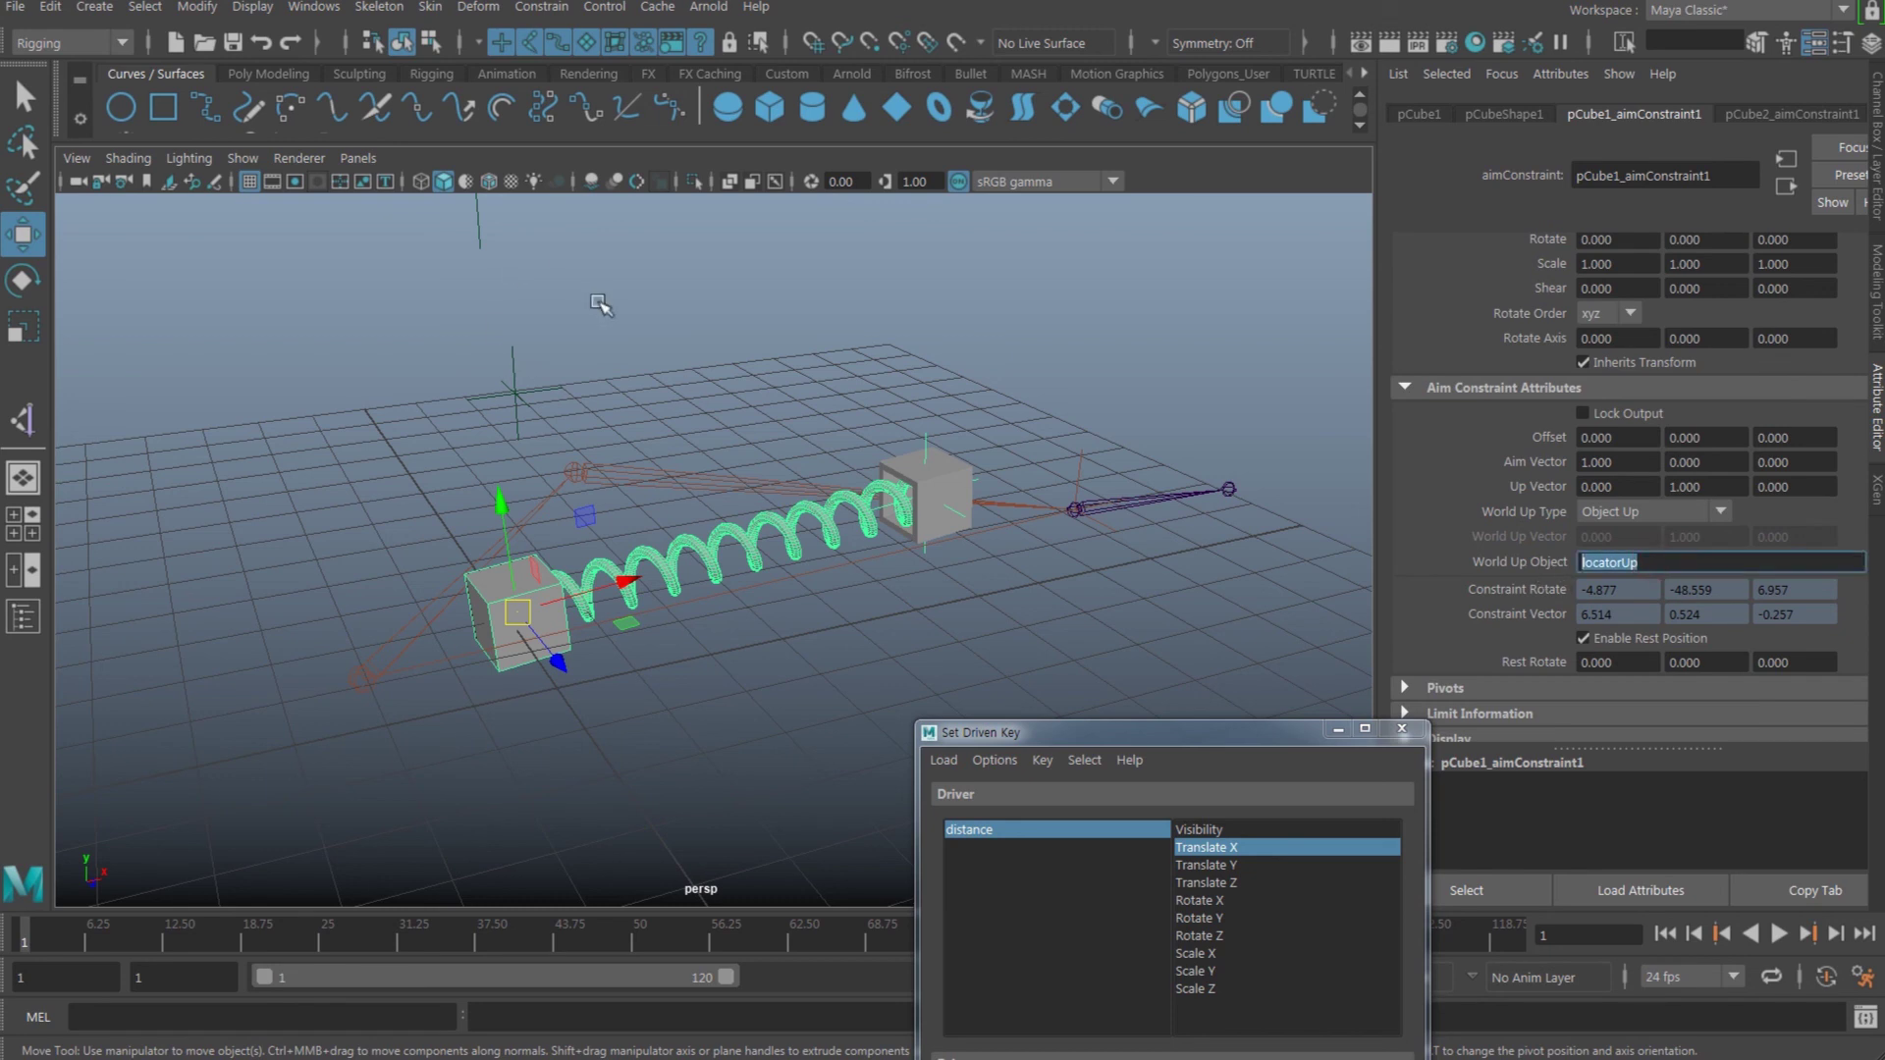
drag(1650, 569, 1510, 553)
text(locator1)
key(Return)
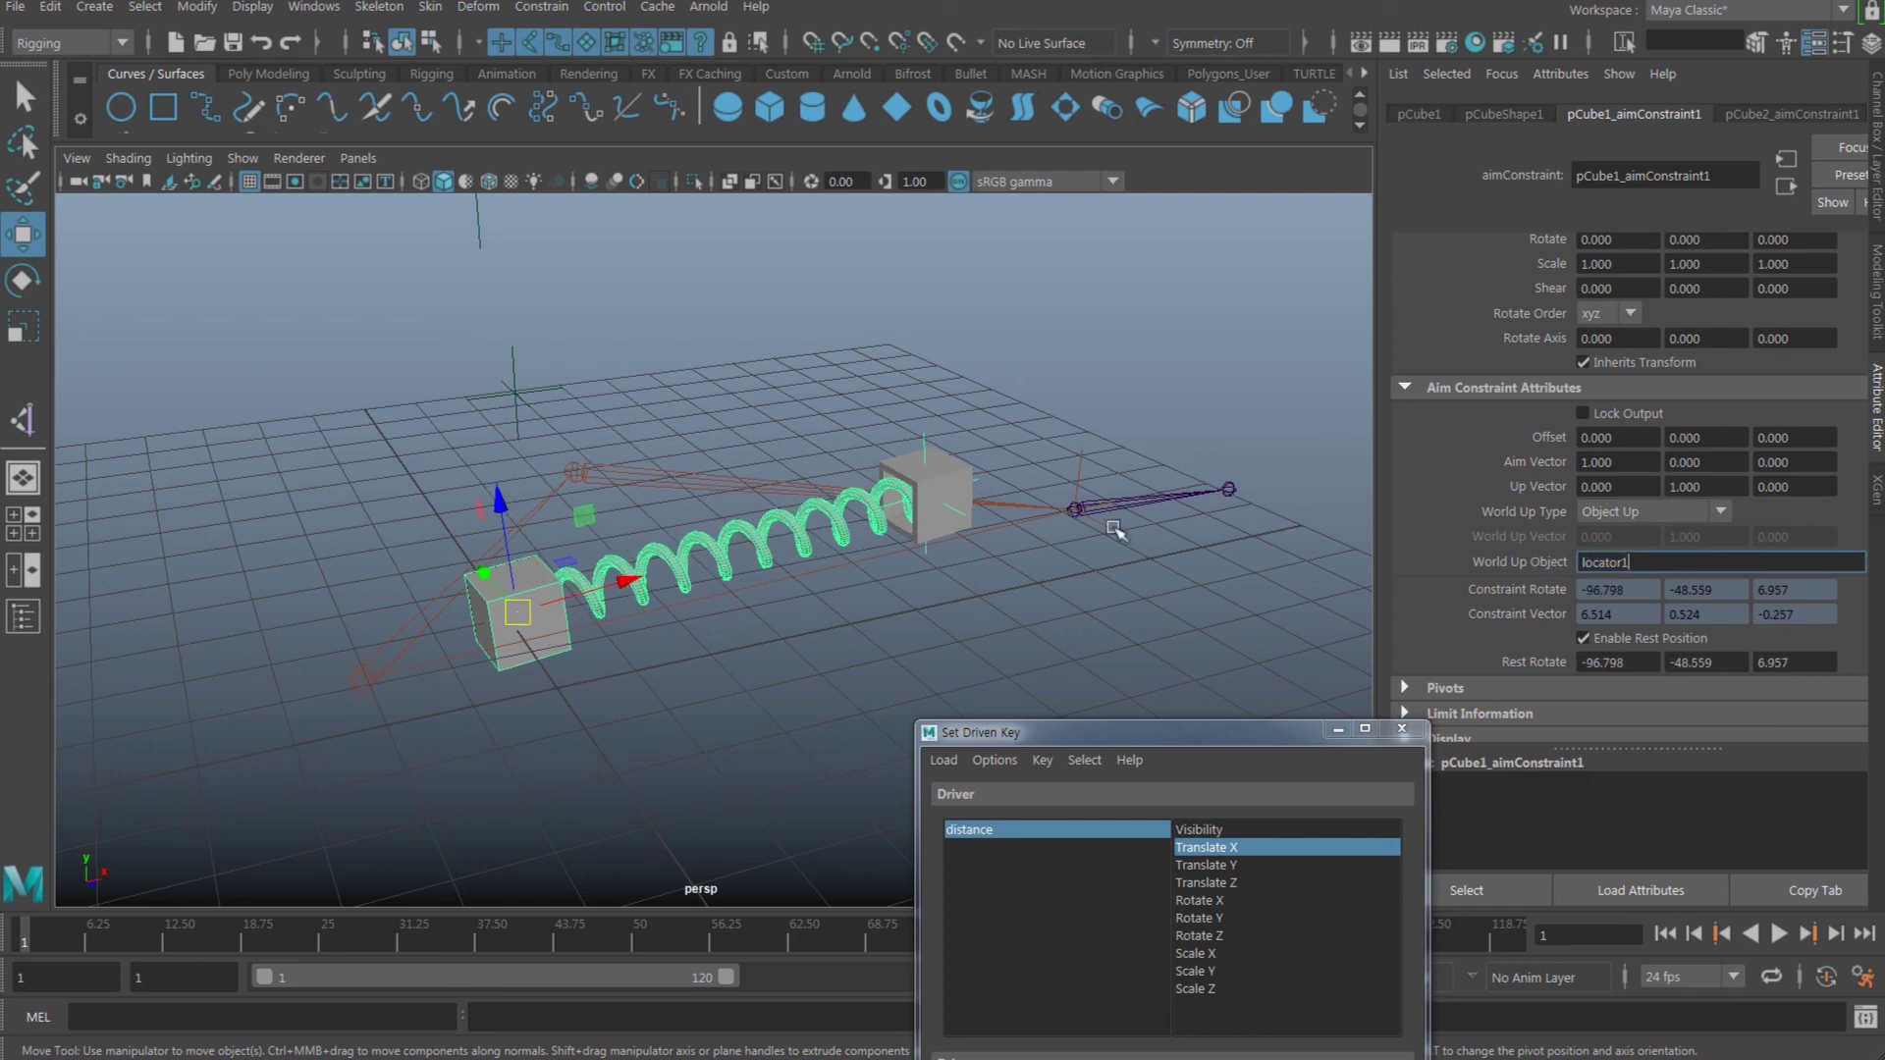
alt+drag(1114, 530, 857, 547)
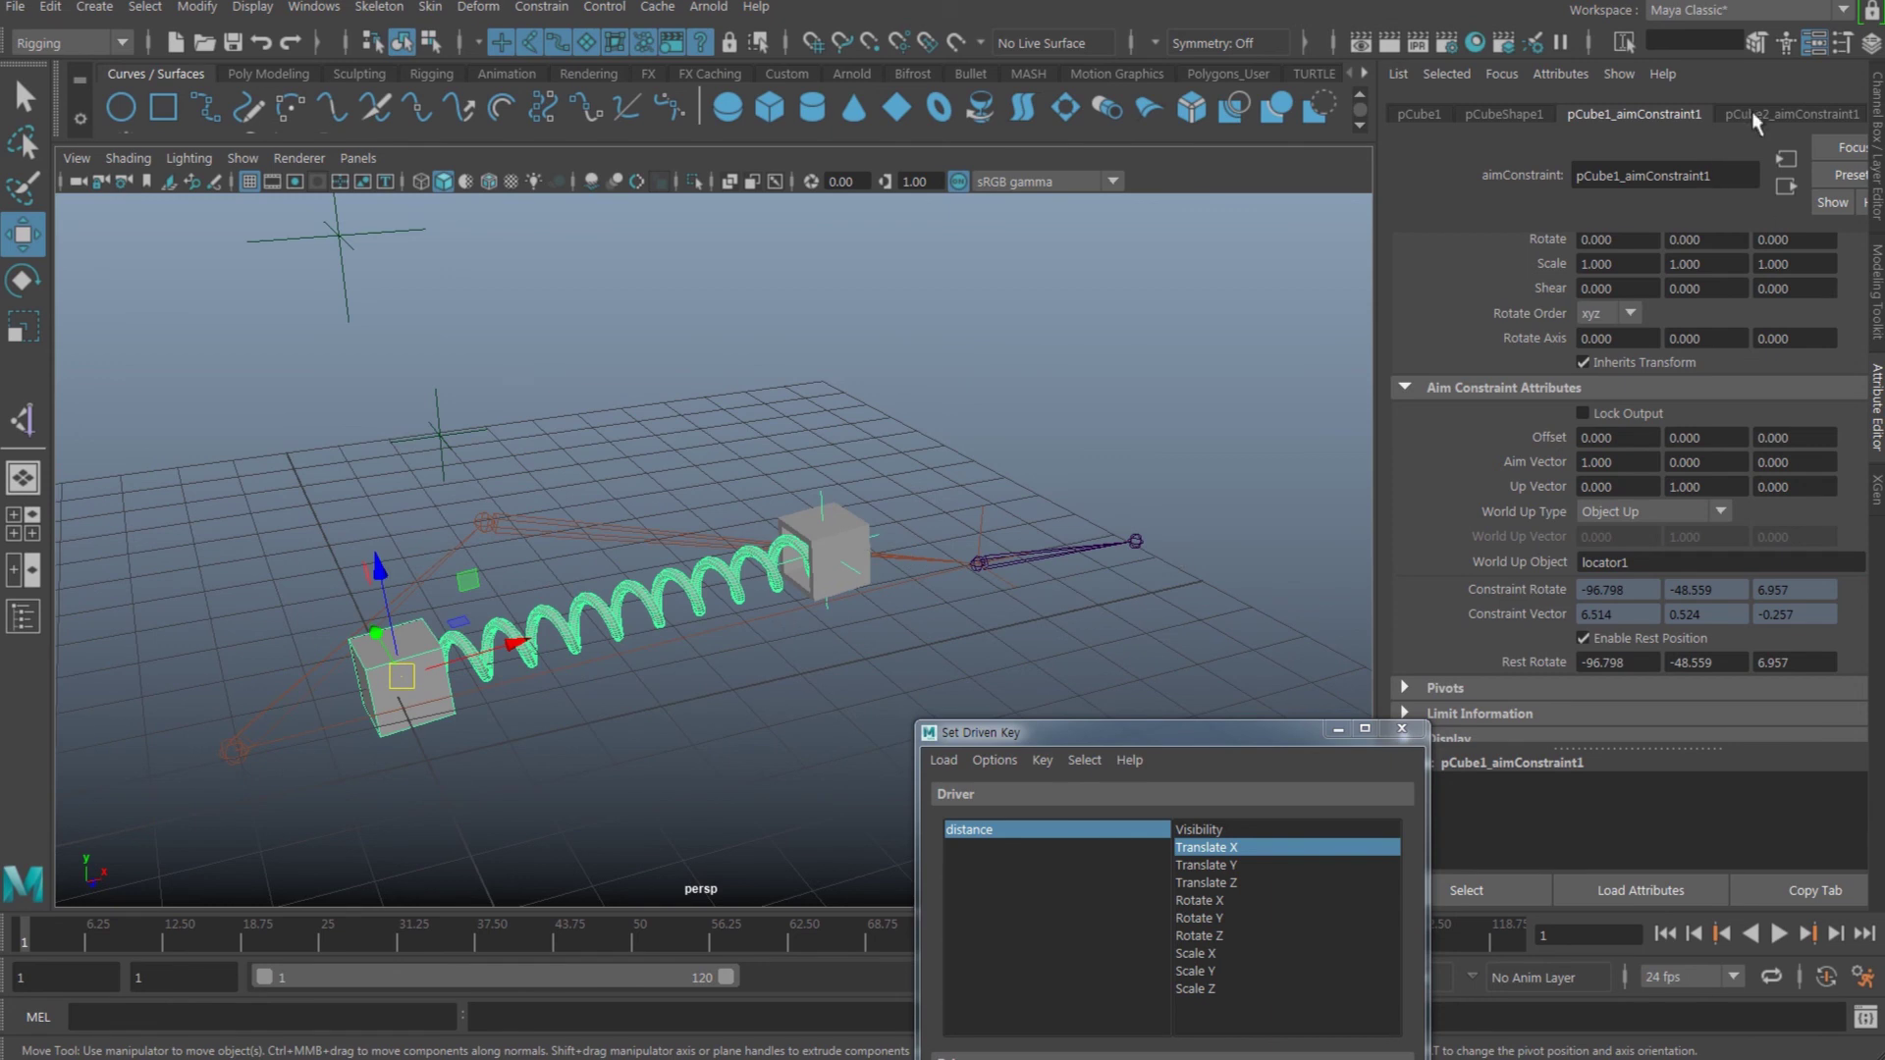
- Set the World Up Object of the second cube's aim constraint to locator1
click(1755, 114)
click(1662, 563)
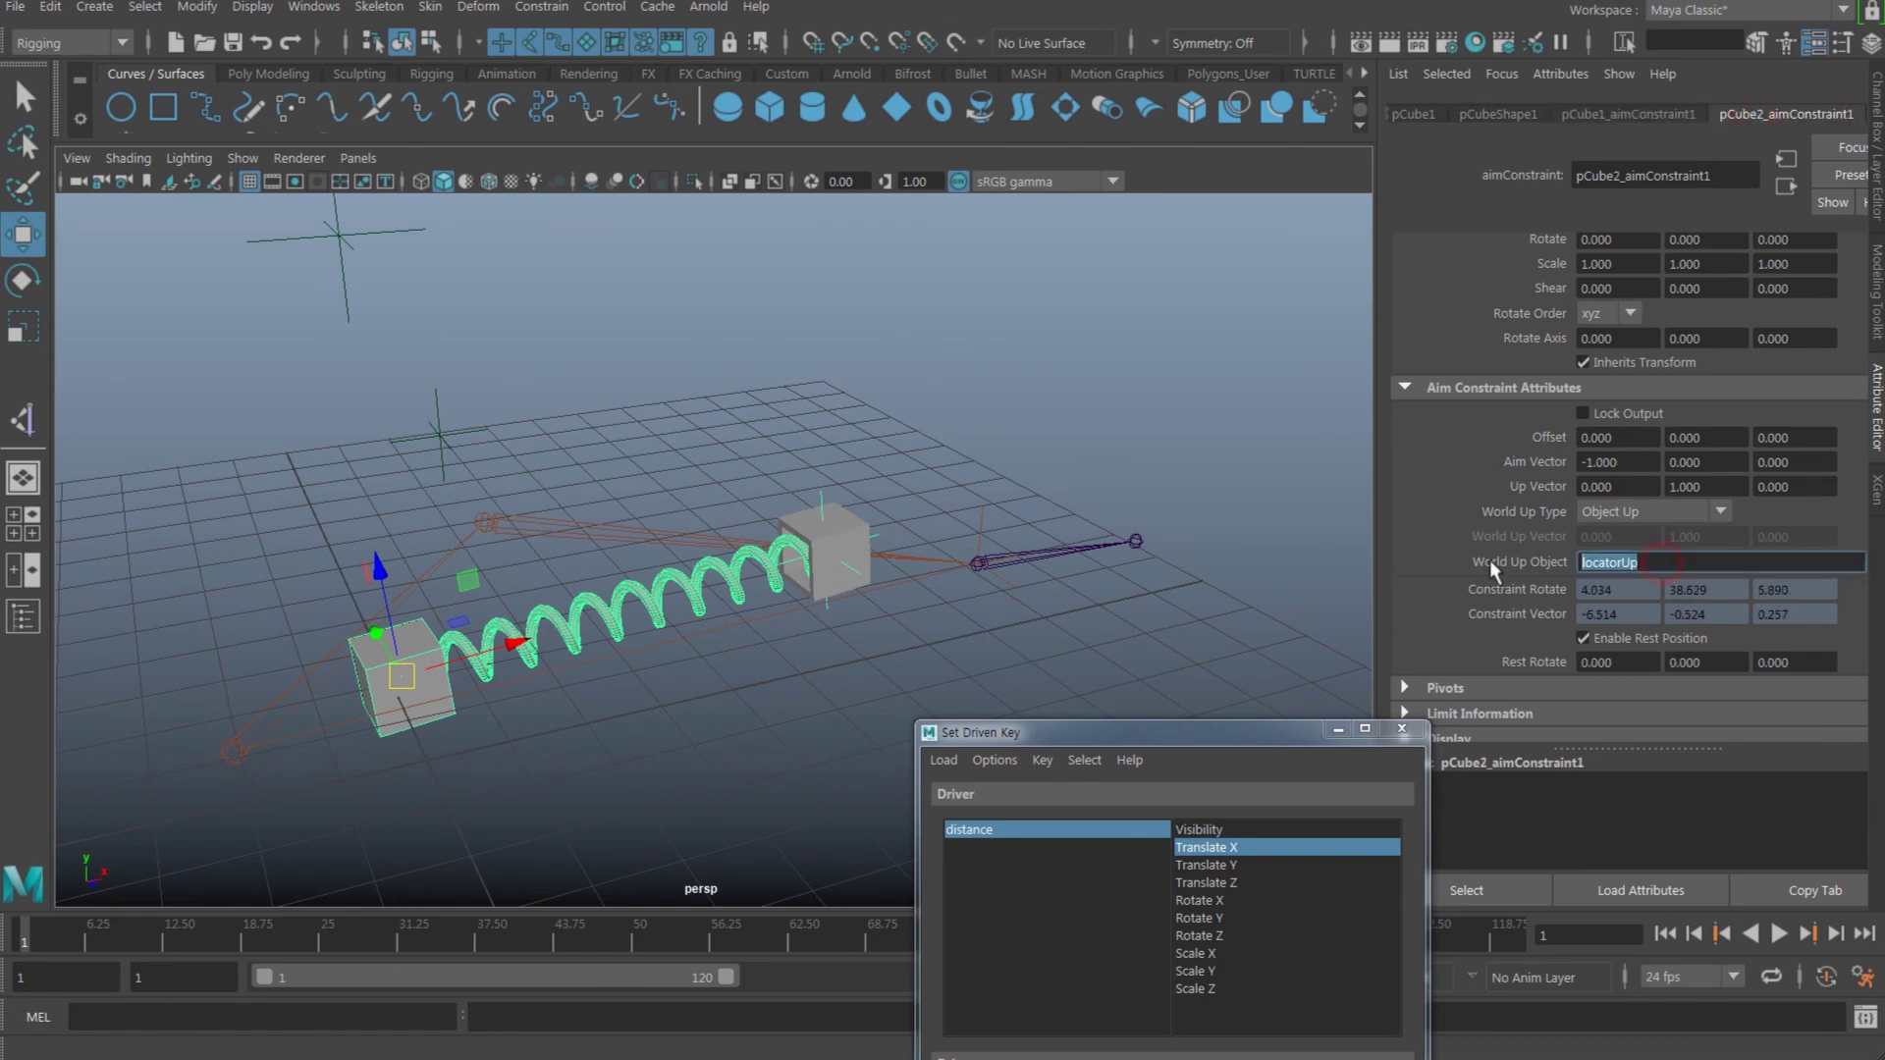
text(locator1)
key(Return)
- Raise the pole locator to test whether both cubes tilt together with the joint chain
alt+drag(807, 629, 334, 569)
alt+drag(336, 574, 399, 548)
drag(367, 426, 580, 147)
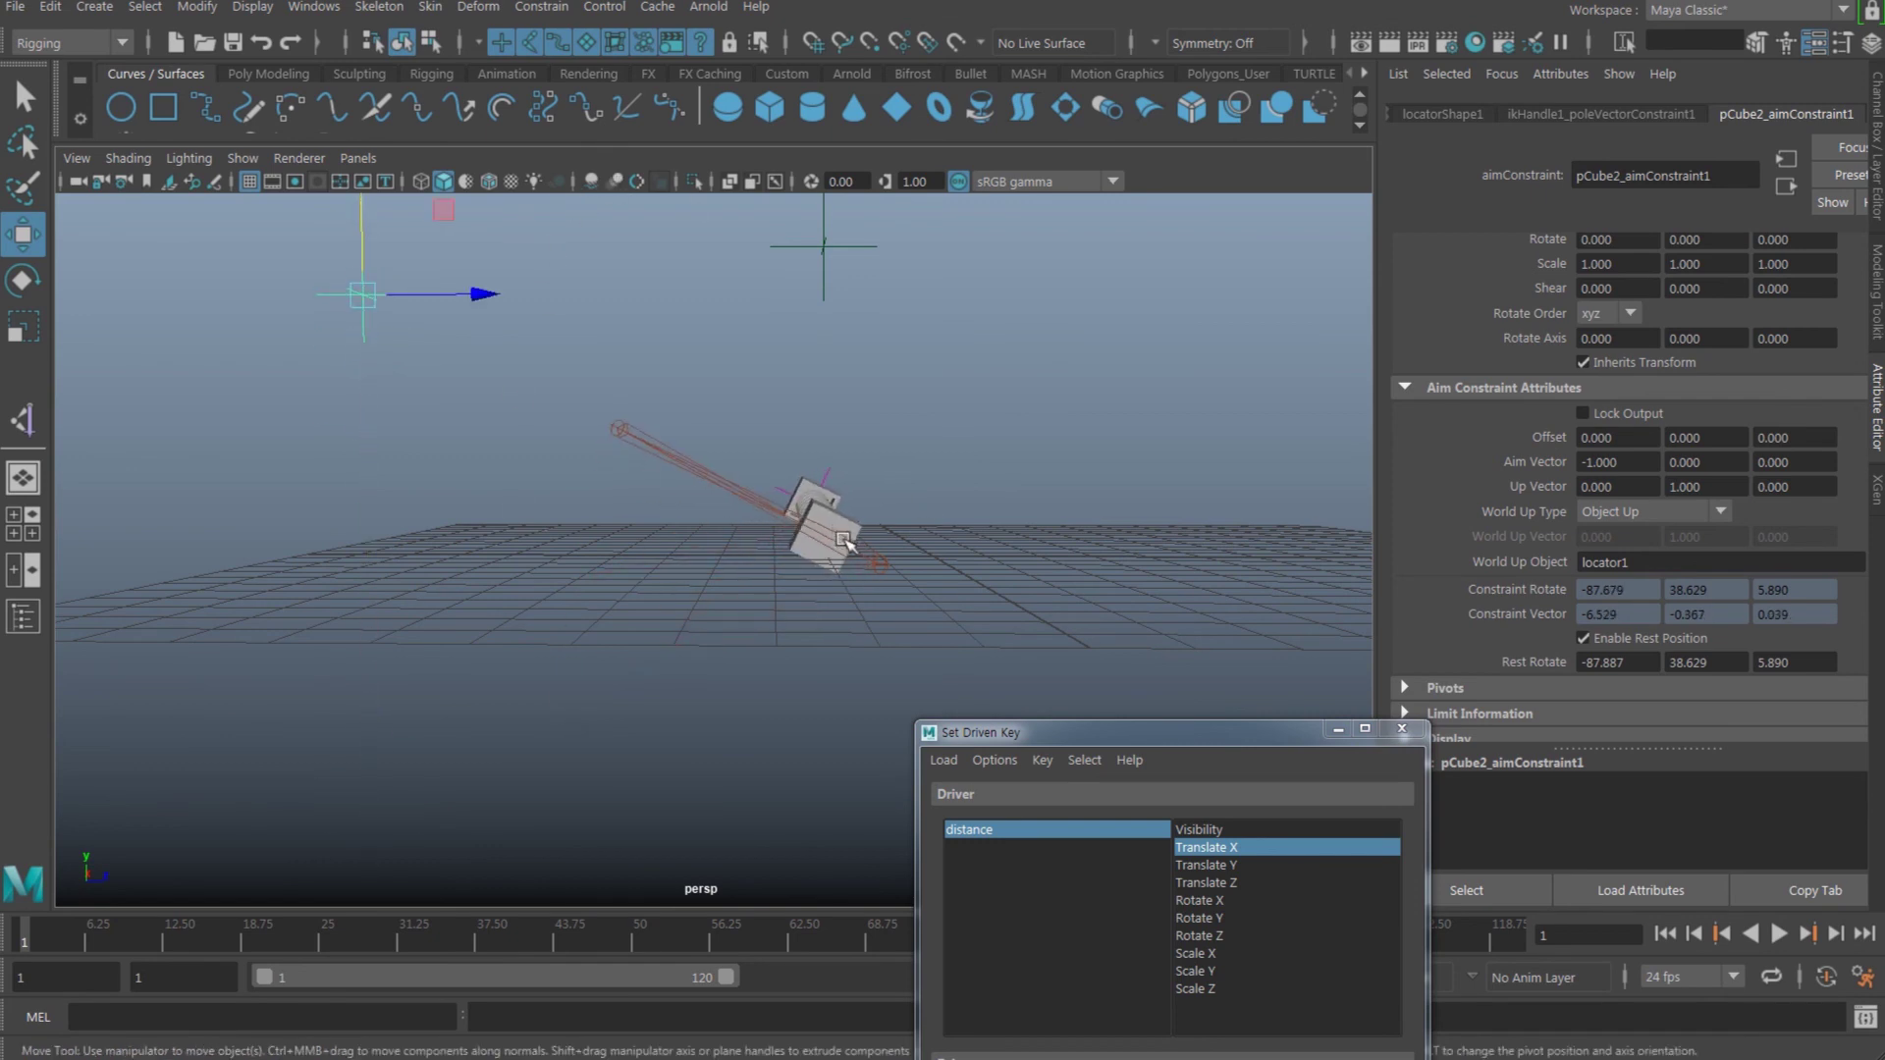
- Select the IK handle at the end of the joint chain for a movement test
alt+drag(856, 536, 999, 586)
click(886, 517)
alt+drag(923, 535, 889, 520)
click(901, 548)
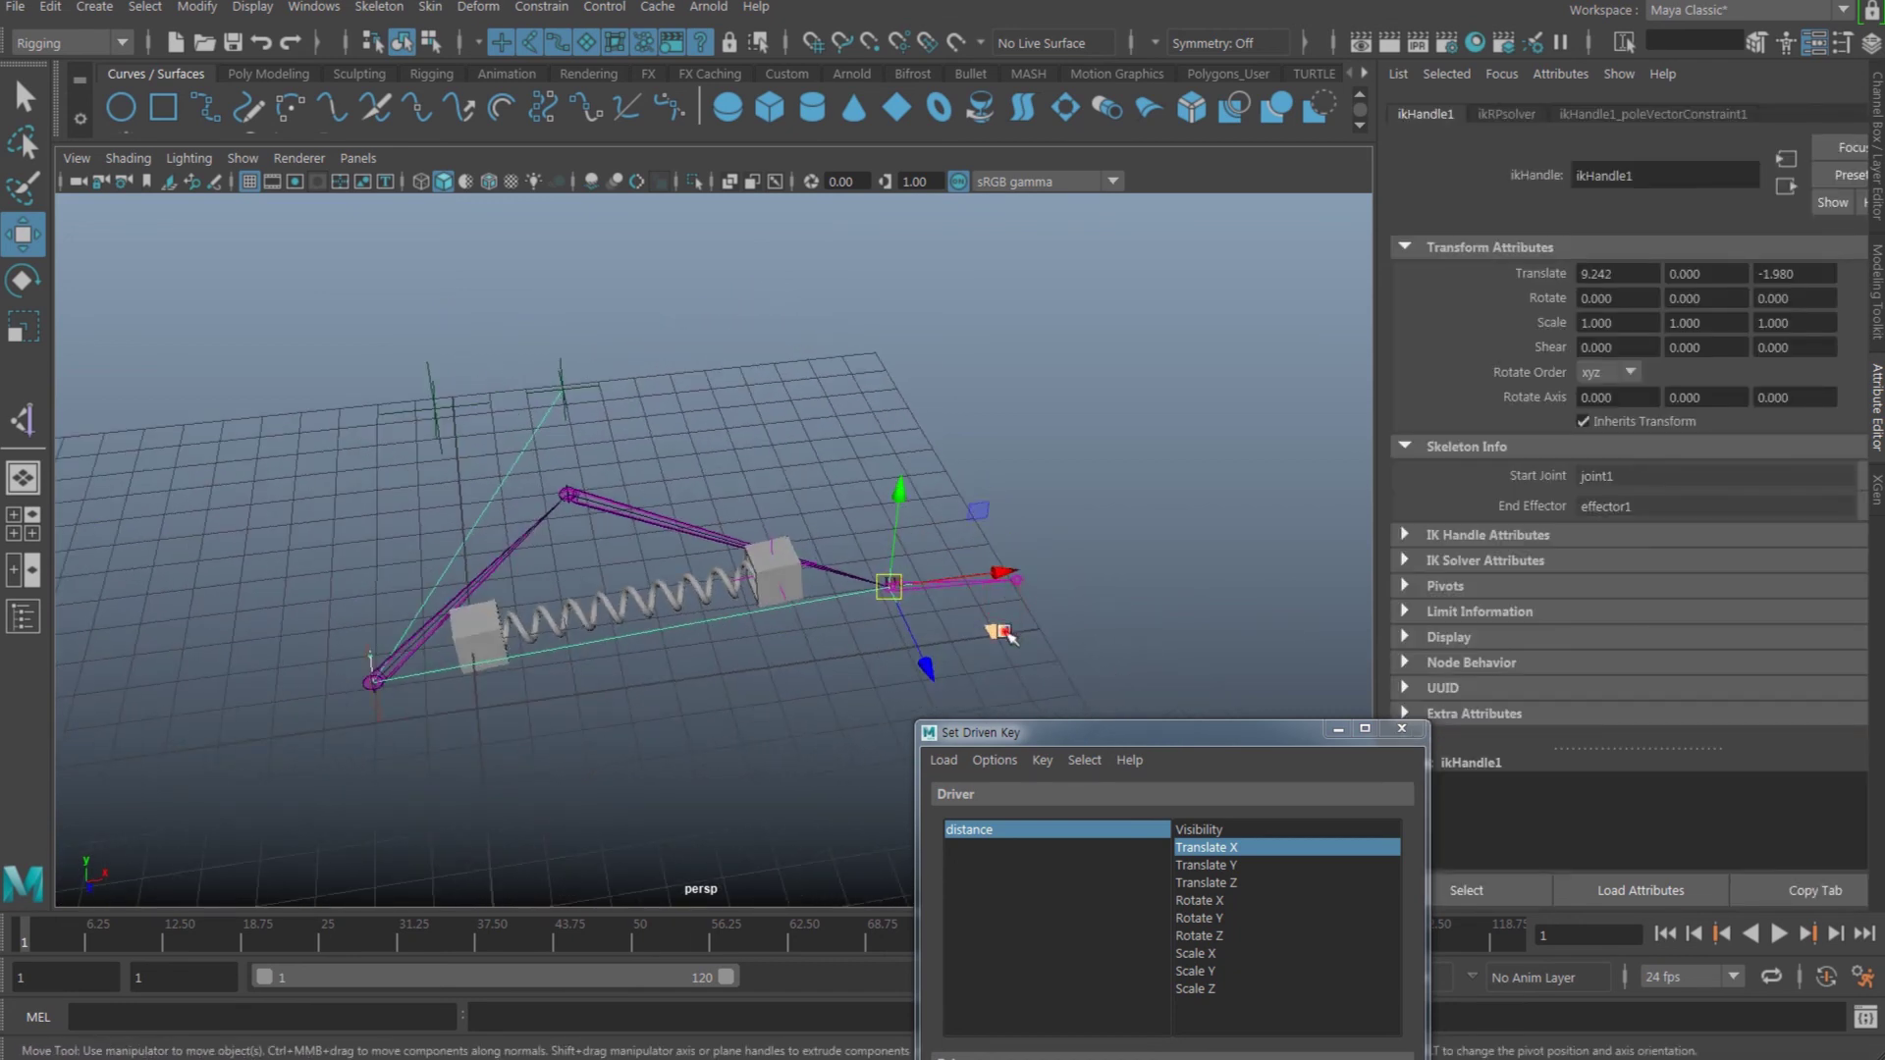